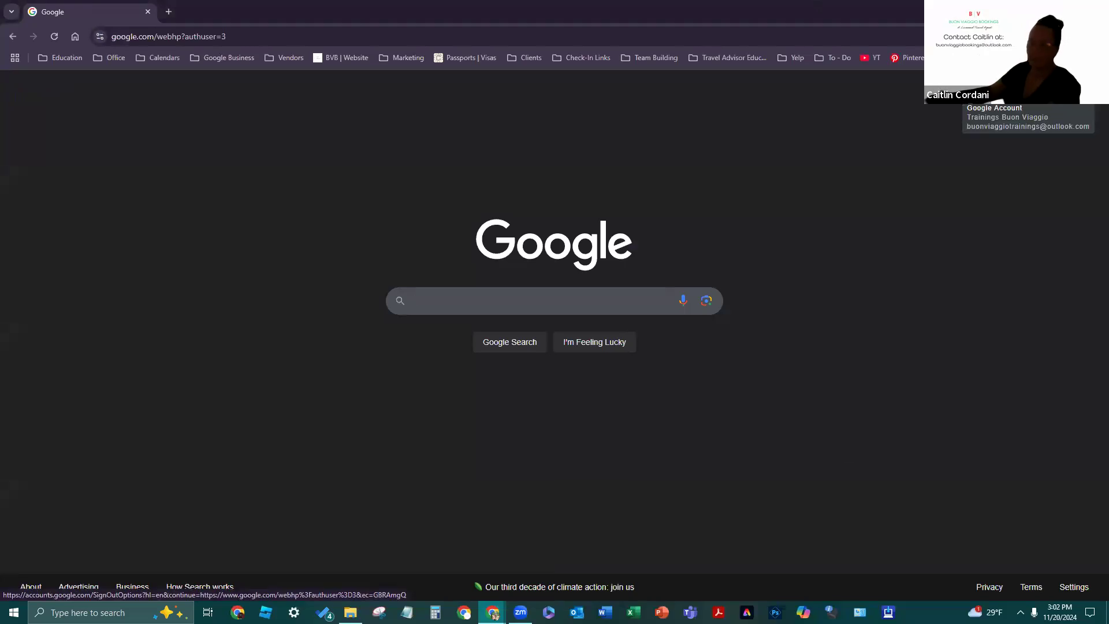
Open Google Sheets from the list of Google apps
{"action": "left_click", "coordinate": [1059, 88]}
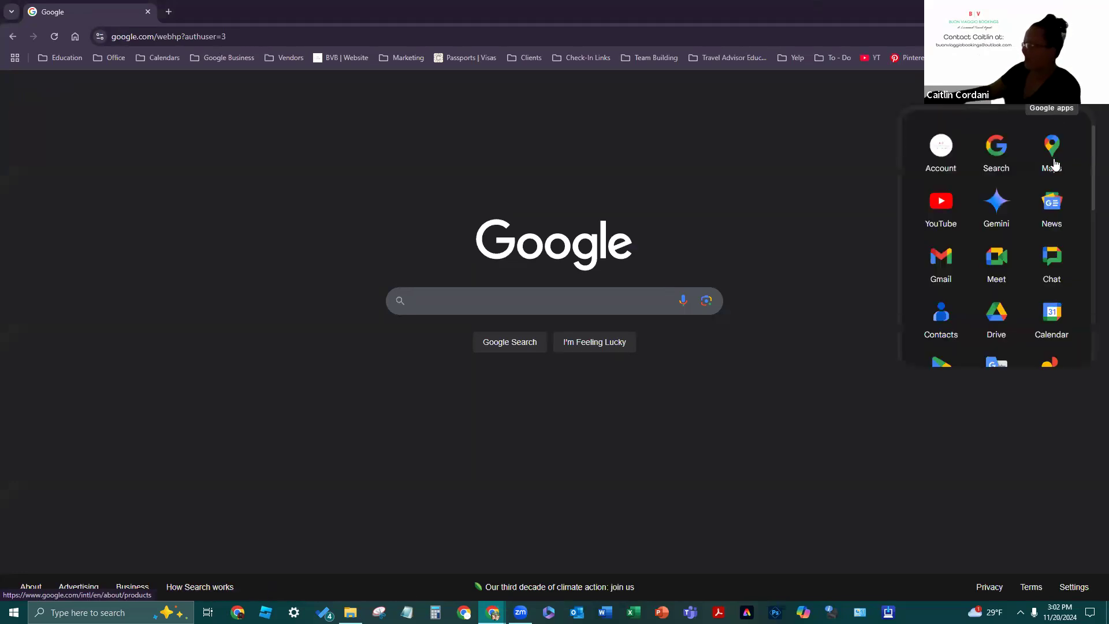
{"action": "scroll", "coordinate": [1055, 166], "scroll_direction": "down", "scroll_amount": 6}
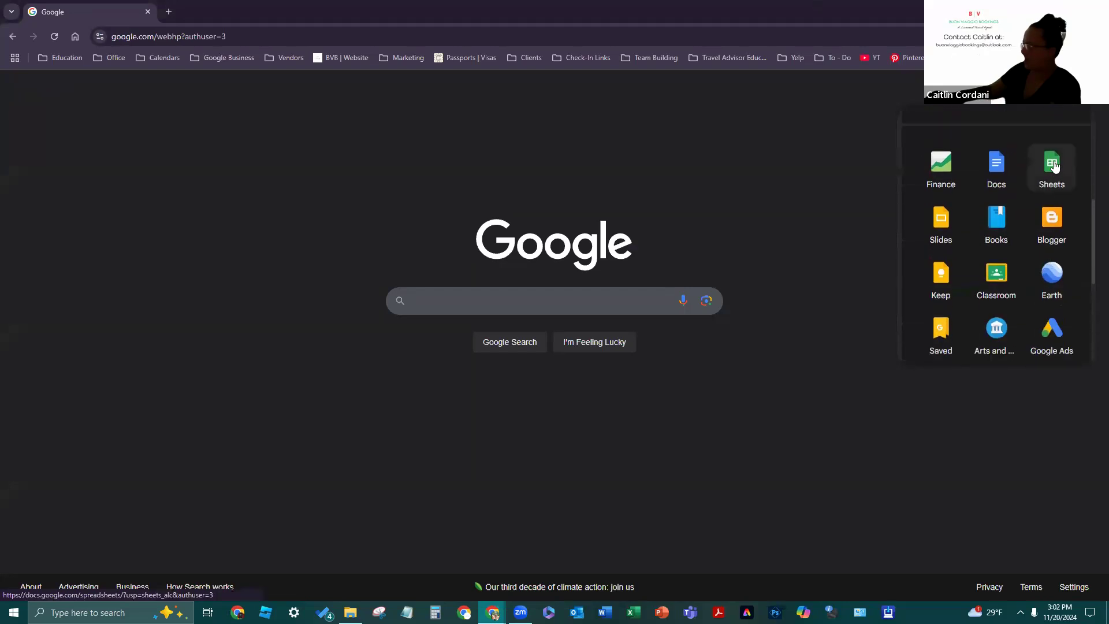
{"action": "left_click", "coordinate": [1055, 166]}
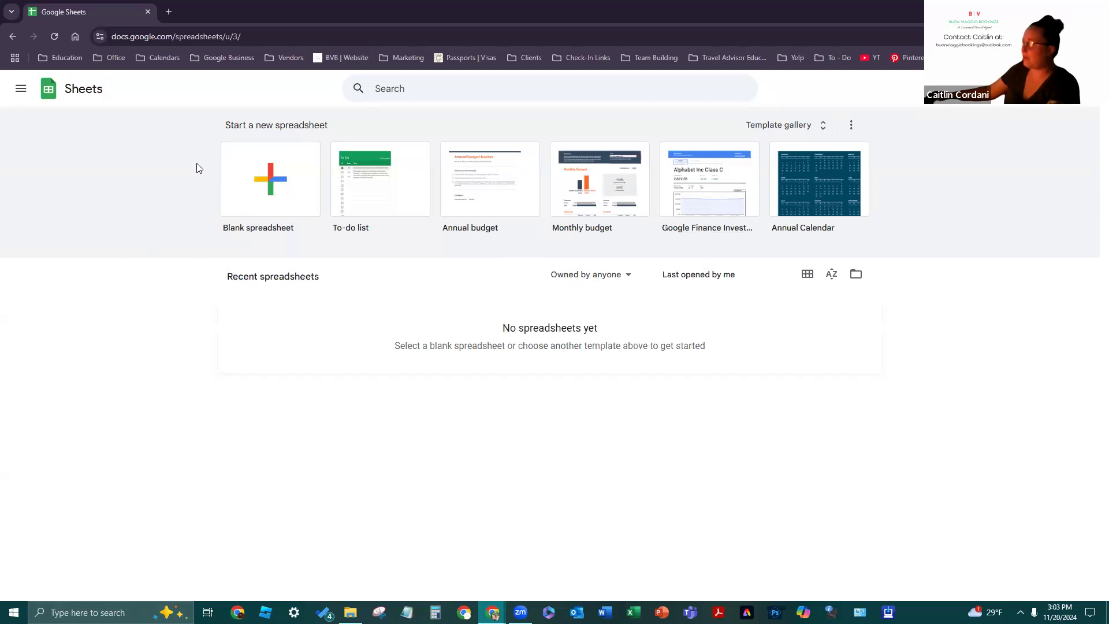
Browse the full template gallery and create a spreadsheet from the To-do list template
{"action": "left_click", "coordinate": [801, 128]}
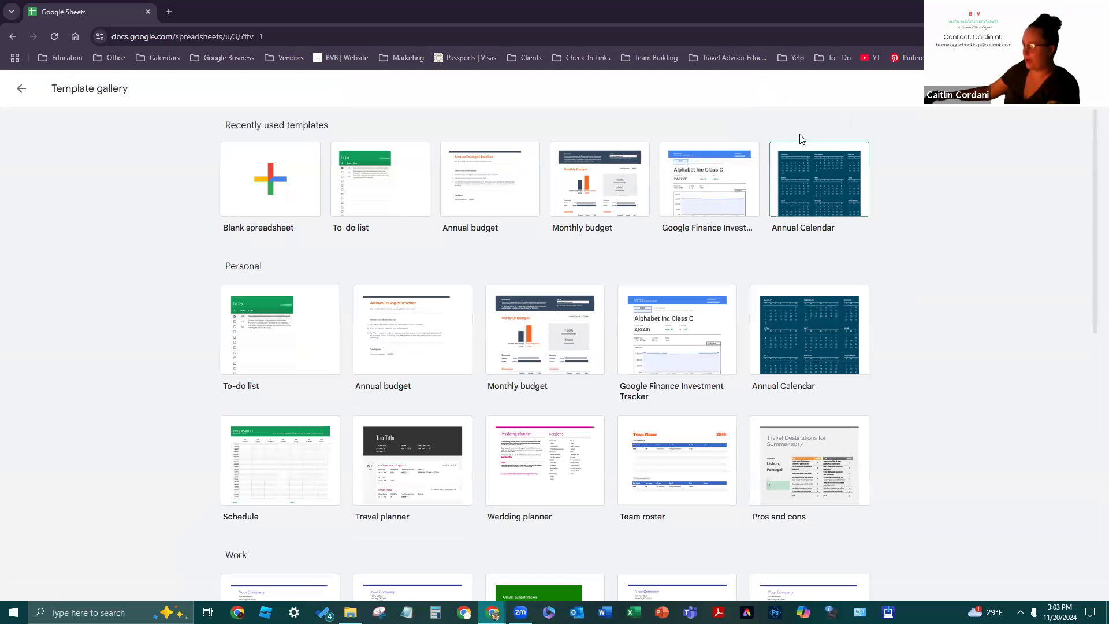
{"action": "scroll", "coordinate": [921, 164], "scroll_direction": "down", "scroll_amount": 1}
{"action": "scroll", "coordinate": [921, 163], "scroll_direction": "up", "scroll_amount": 1}
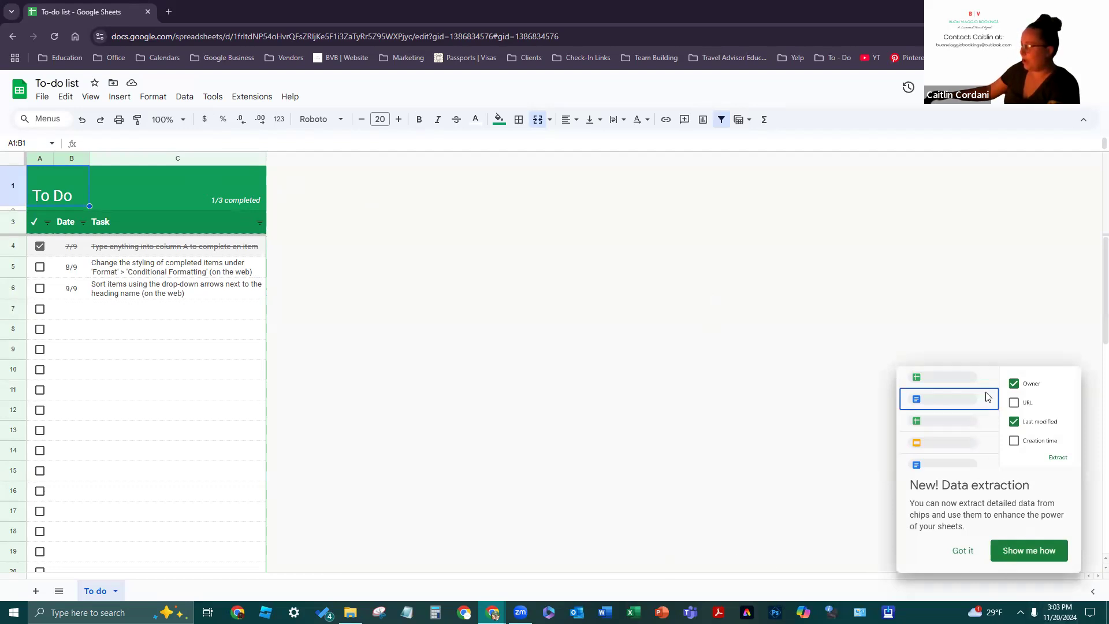
View the introduction to the new data extraction feature and close it
{"action": "left_click", "coordinate": [1034, 553]}
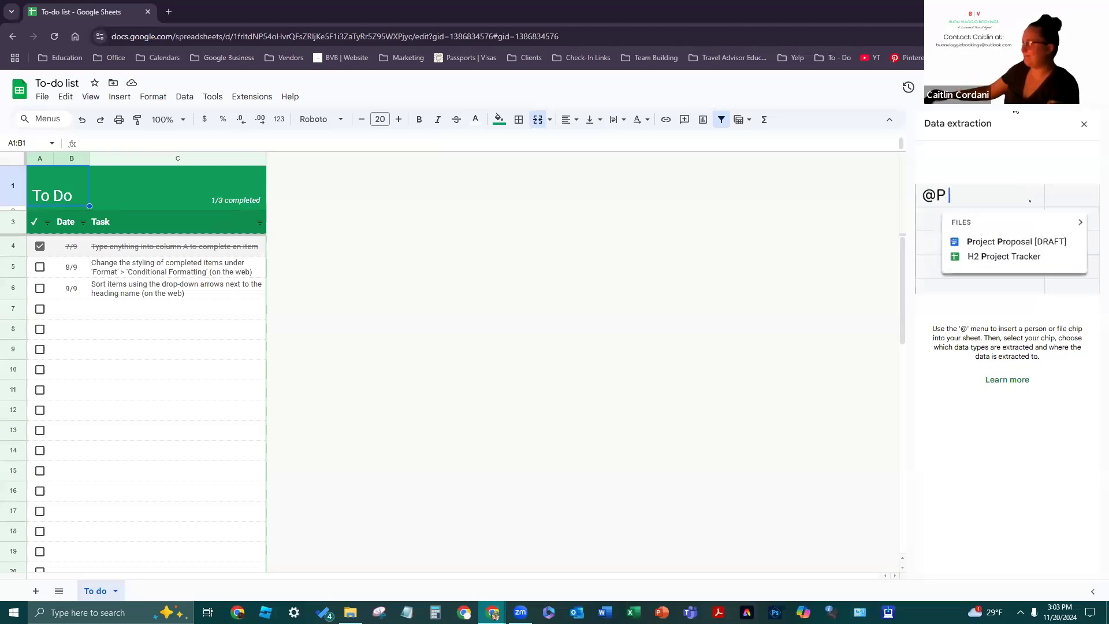
{"action": "left_click", "coordinate": [1084, 124]}
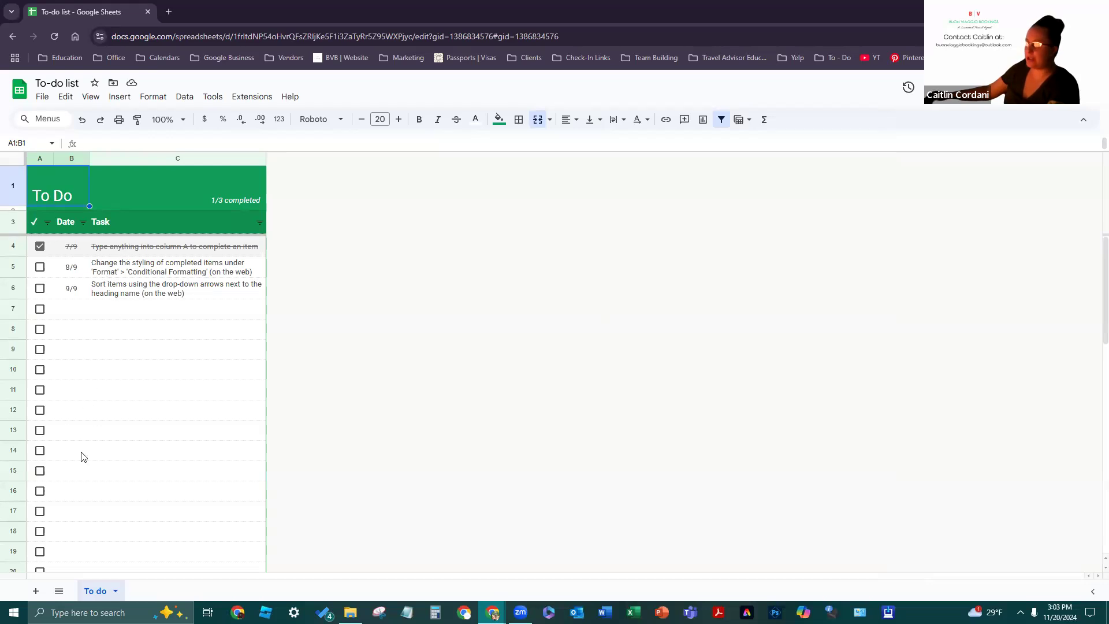
Mark the first task in row 4 as not completed
{"action": "left_click", "coordinate": [160, 253]}
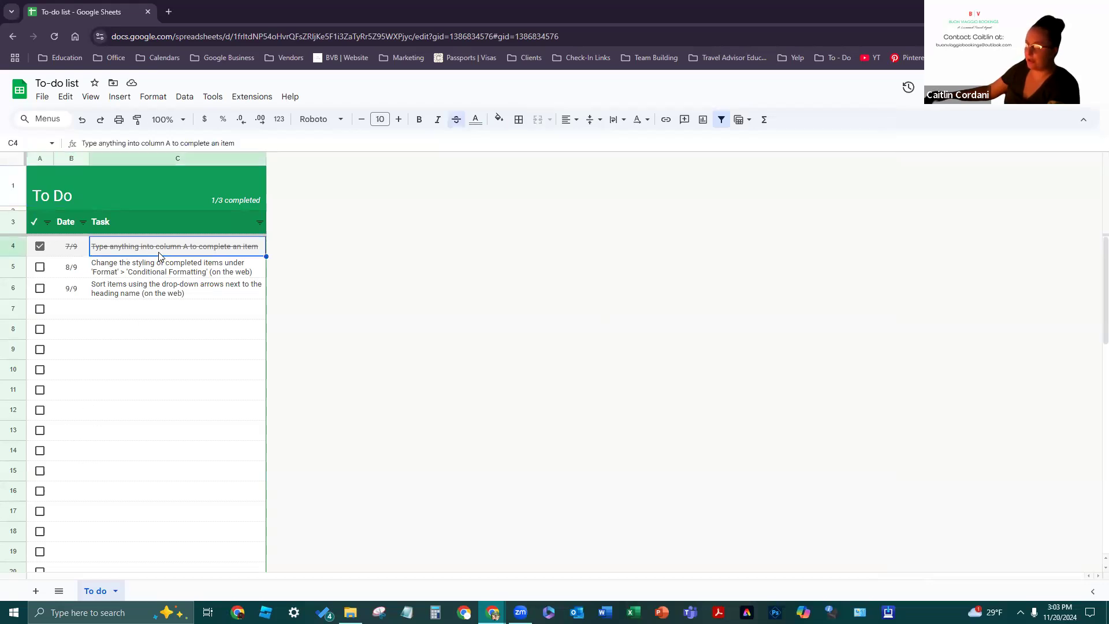
{"action": "left_click", "coordinate": [39, 247]}
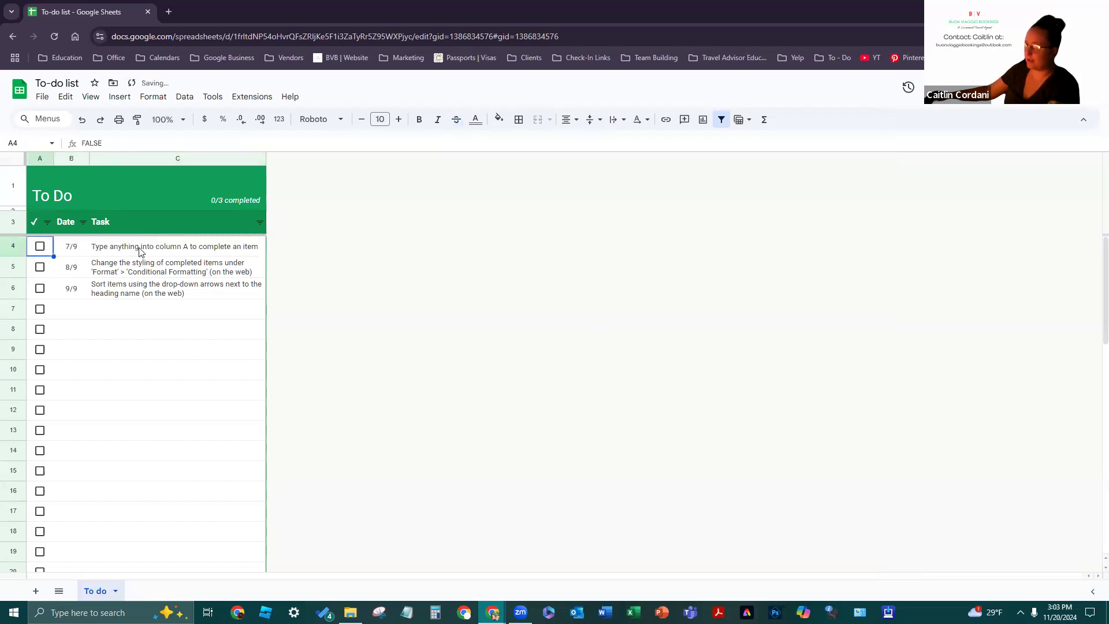
Try marking the second and third tasks as completed, and reset both to not completed
{"action": "left_click", "coordinate": [40, 268]}
{"action": "left_click", "coordinate": [41, 289]}
{"action": "left_click", "coordinate": [41, 268]}
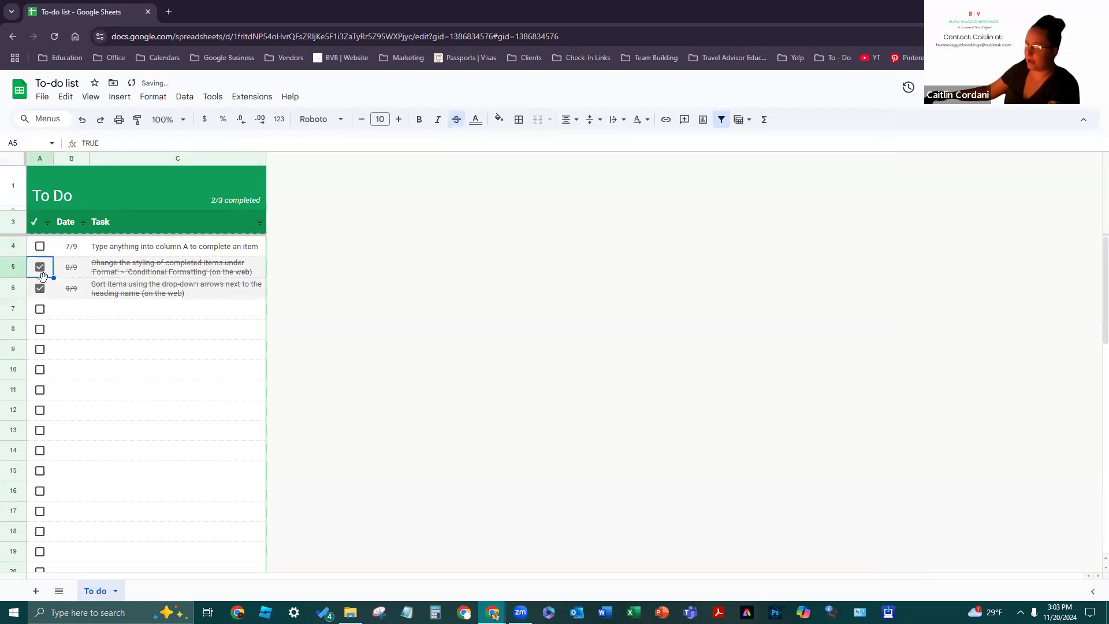
{"action": "left_click", "coordinate": [41, 267]}
{"action": "left_click", "coordinate": [41, 289]}
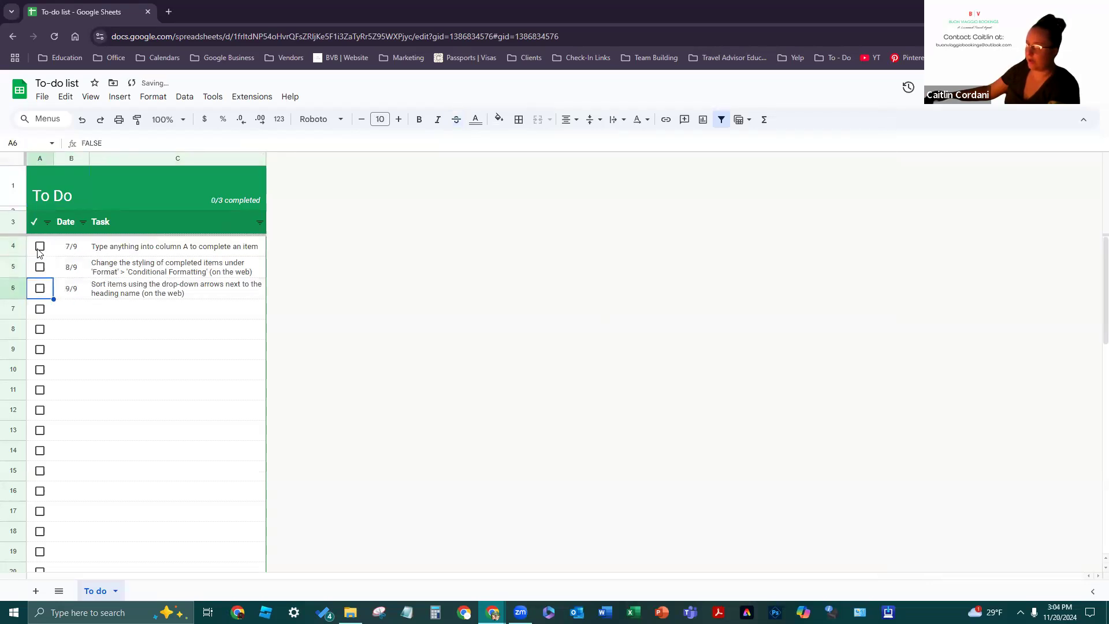
Set the first task's date in B4 to 11/20/2024
{"action": "left_click", "coordinate": [82, 247]}
{"action": "double_click", "coordinate": [82, 245]}
{"action": "left_click_drag", "start_coordinate": [87, 242], "coordinate": [55, 242]}
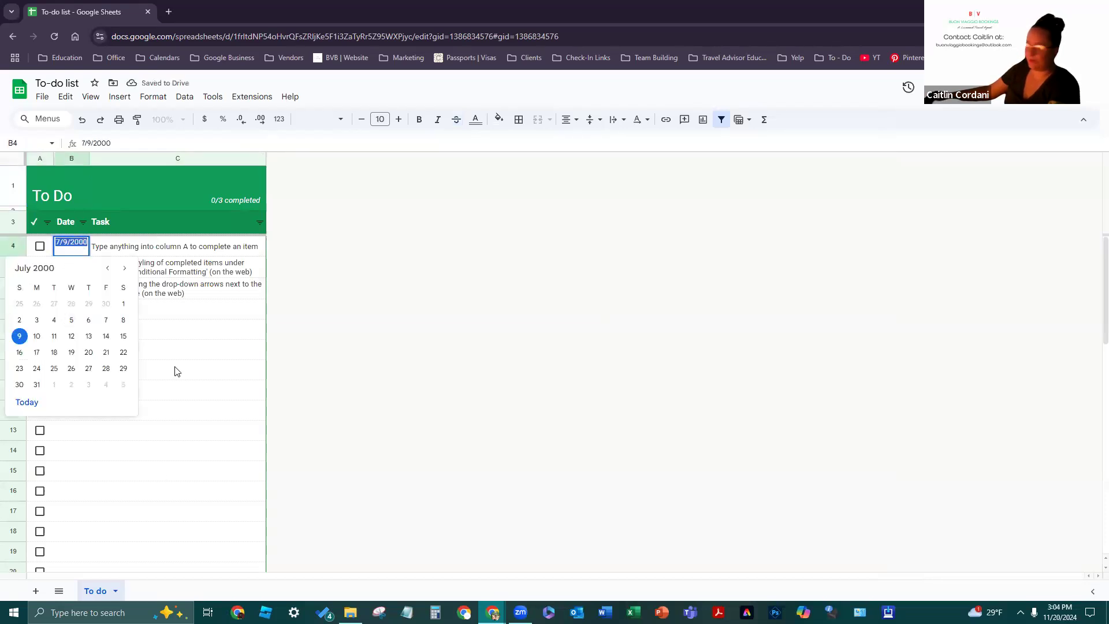
{"action": "type", "text": "11/20/2"}
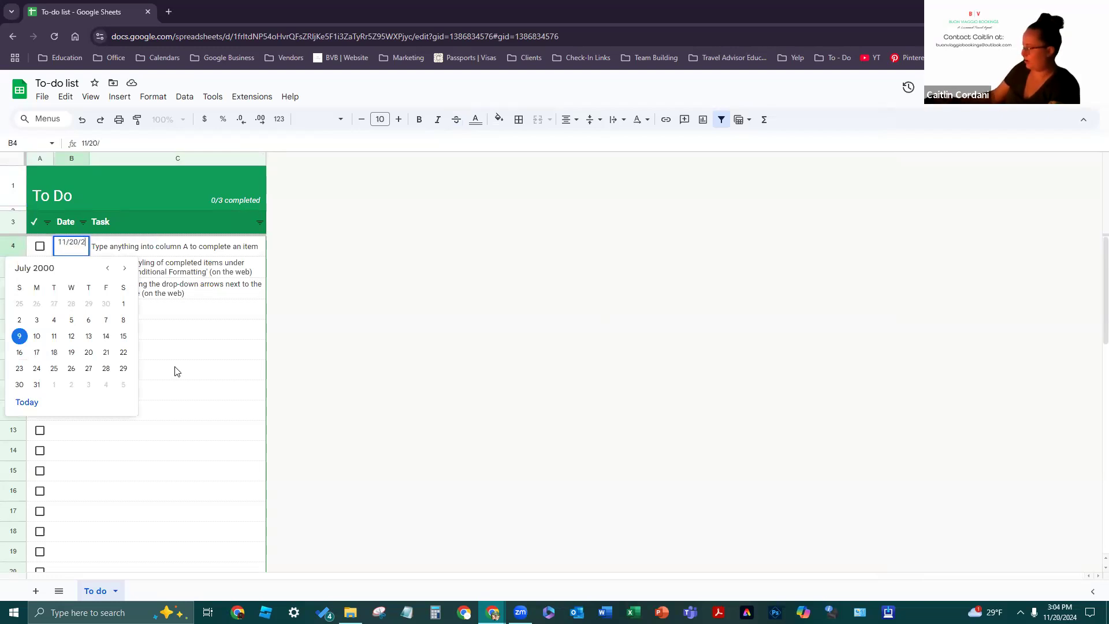
{"action": "type", "text": "024"}
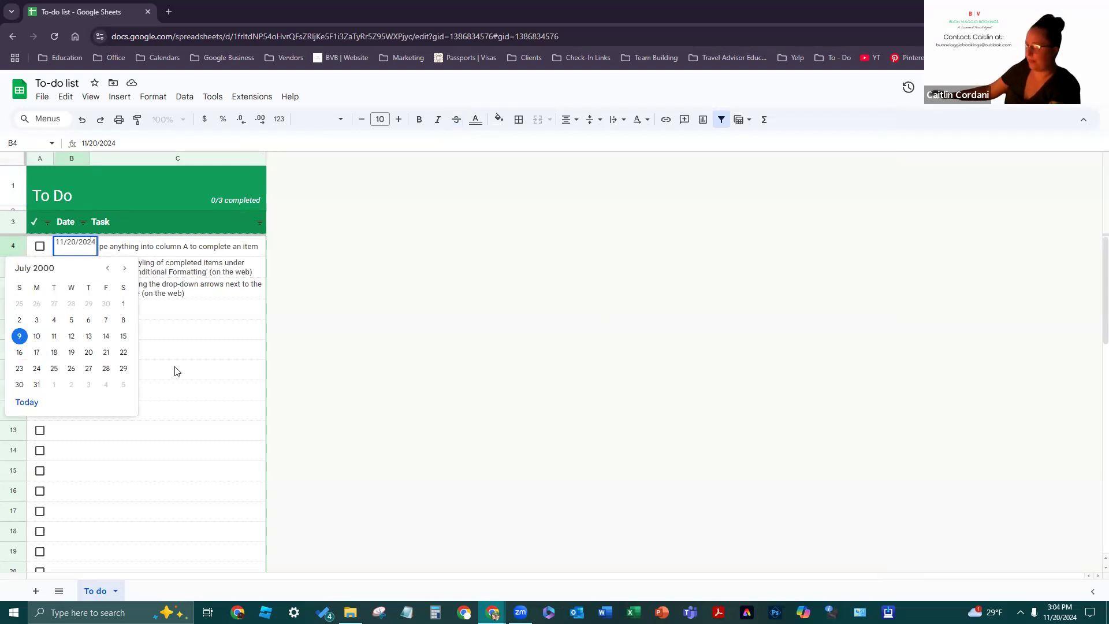
{"action": "key", "text": "Return"}
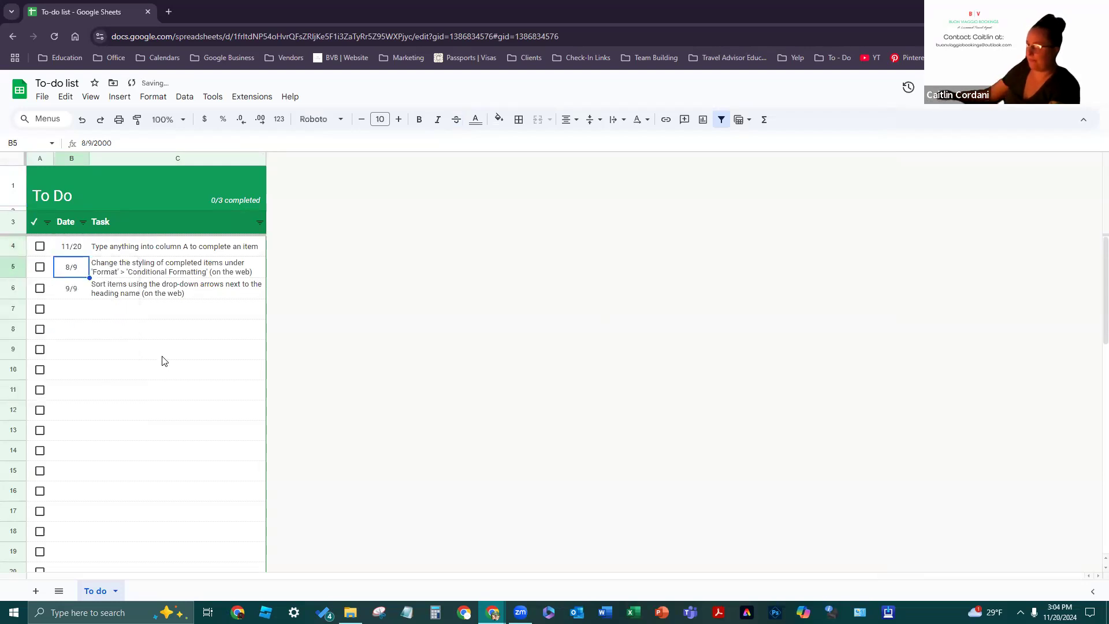
Replace the first task's text in C4 with "This is a task I need to complete"
{"action": "double_click", "coordinate": [102, 253]}
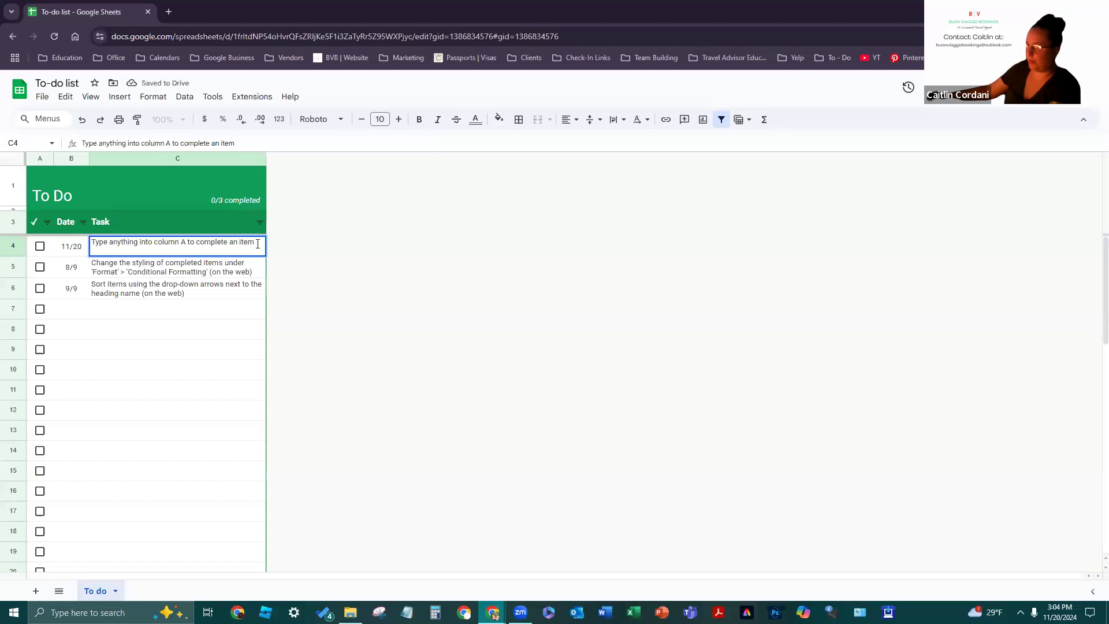
{"action": "left_click_drag", "start_coordinate": [258, 243], "coordinate": [97, 250]}
{"action": "key", "text": "BackSpace"}
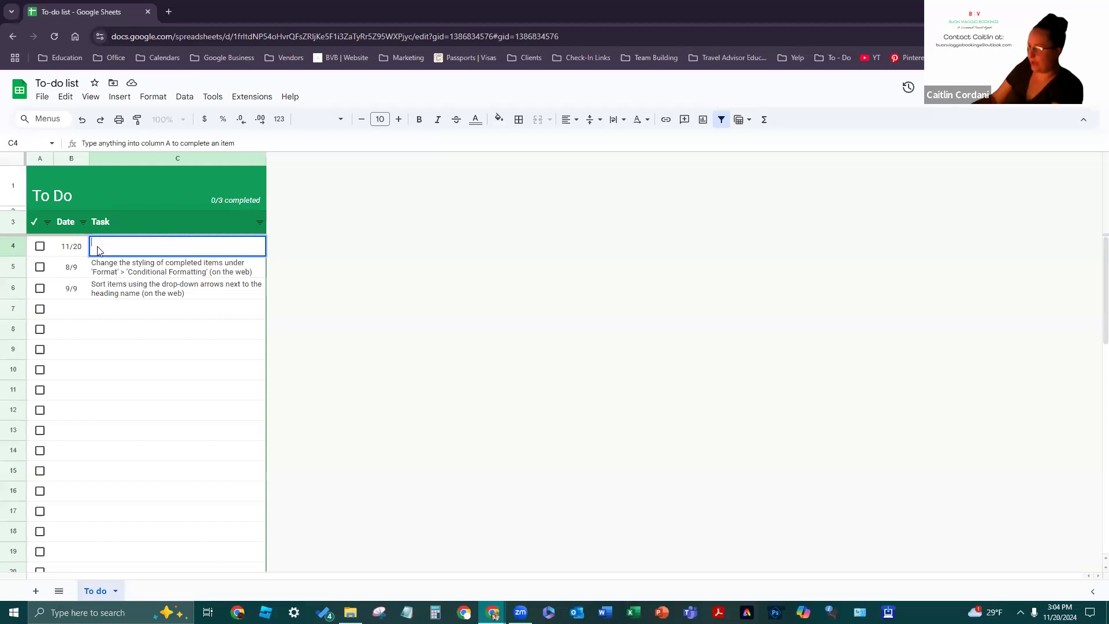
{"action": "type", "text": "This is a task"}
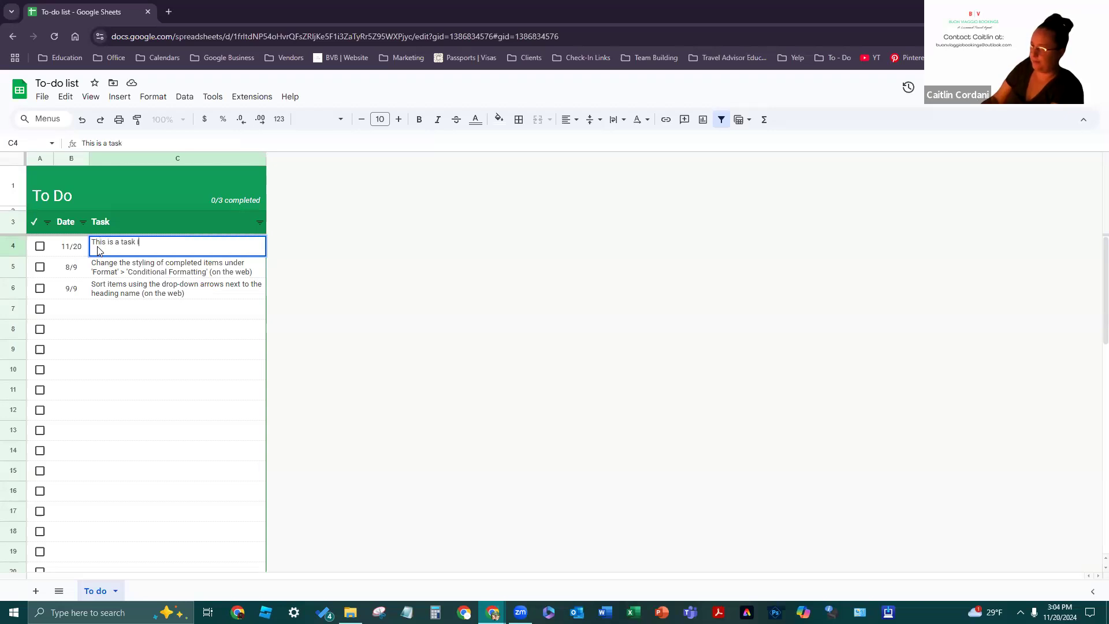
{"action": "type", "text": " I need to complete"}
Delete the sample task texts in C5 and C6
{"action": "left_click", "coordinate": [95, 269]}
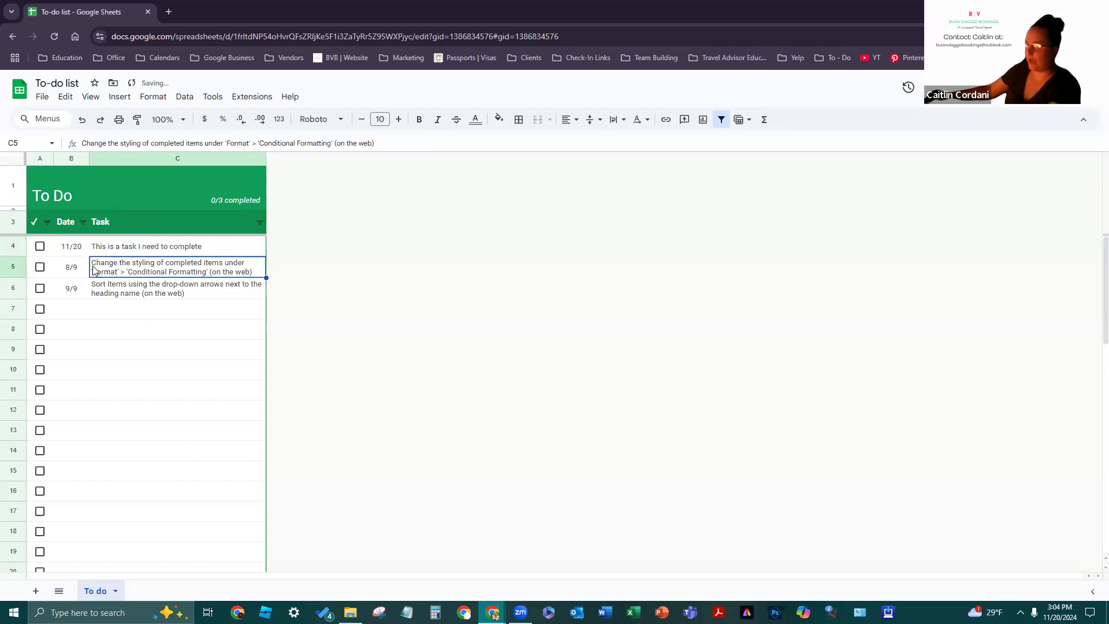
{"action": "key", "text": "Delete"}
{"action": "left_click", "coordinate": [116, 294]}
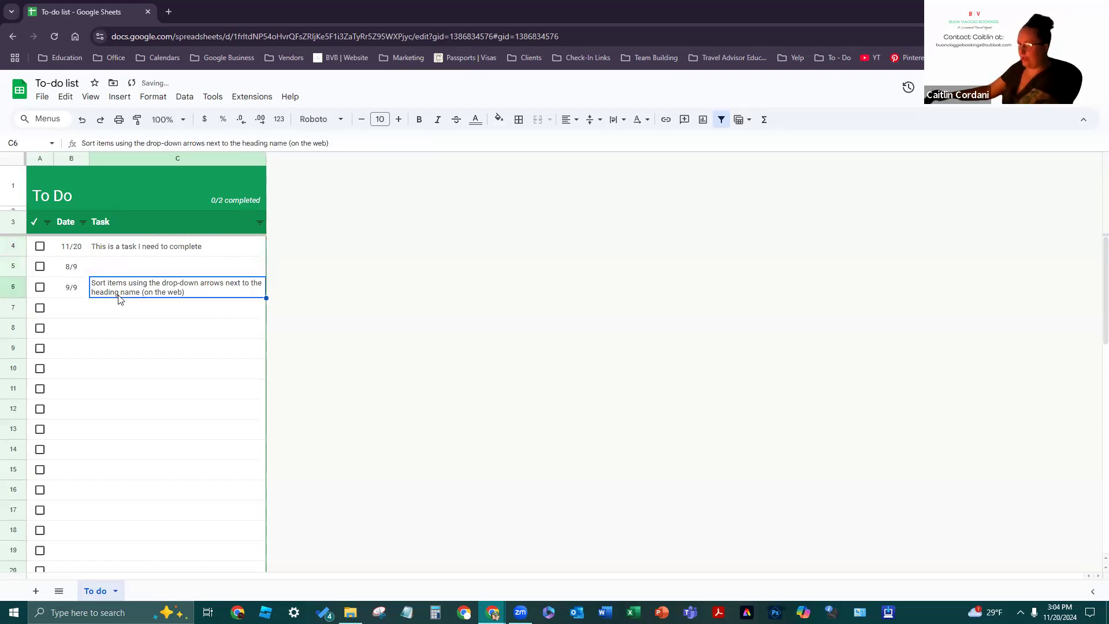
{"action": "key", "text": "Delete"}
Change the year of the second task's date in B5 so it reads 8/9/2025
{"action": "double_click", "coordinate": [78, 264]}
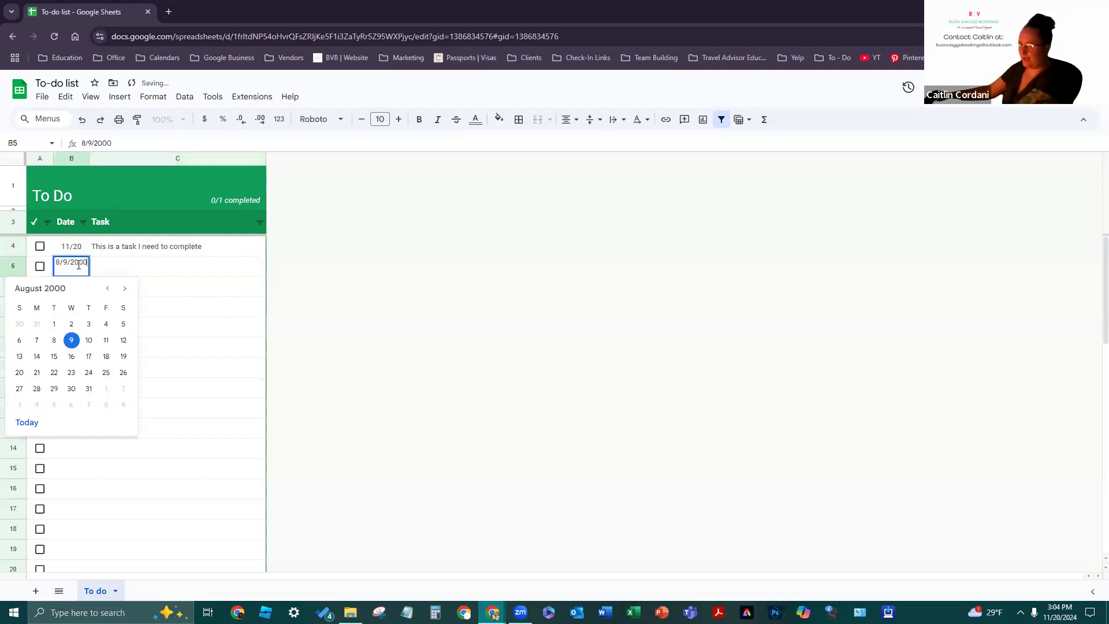
{"action": "key", "text": "BackSpace"}
{"action": "key", "text": "BackSpace"}
{"action": "key", "text": "BackSpace"}
{"action": "key", "text": "BackSpace"}
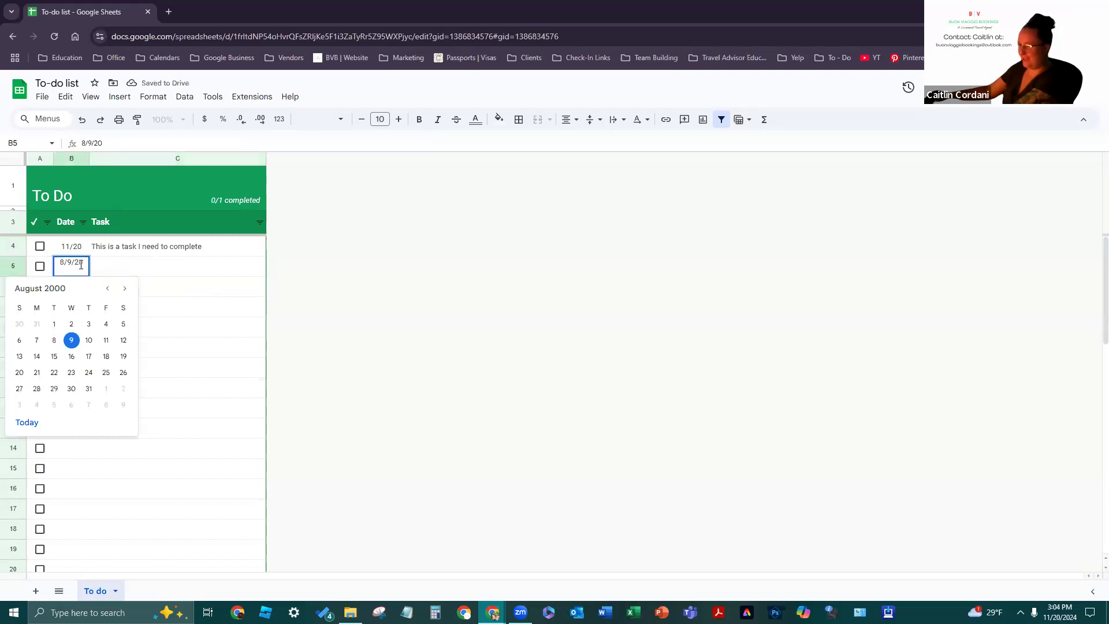
{"action": "type", "text": "2025"}
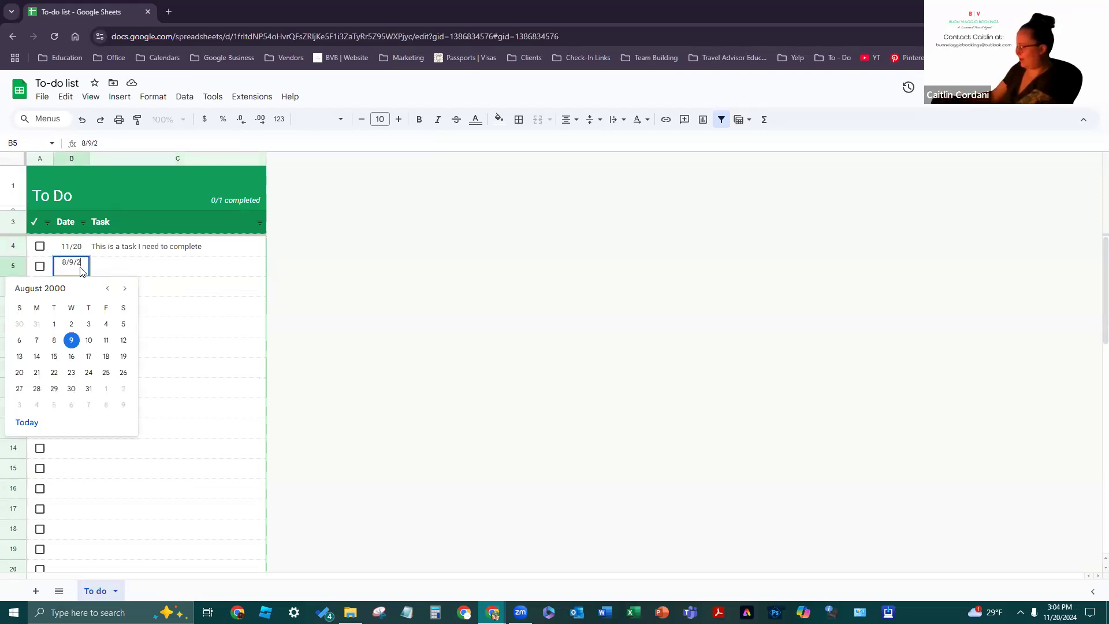
Enter "Make a birthday cake for my husband" as the second task in C5
{"action": "left_click", "coordinate": [113, 265]}
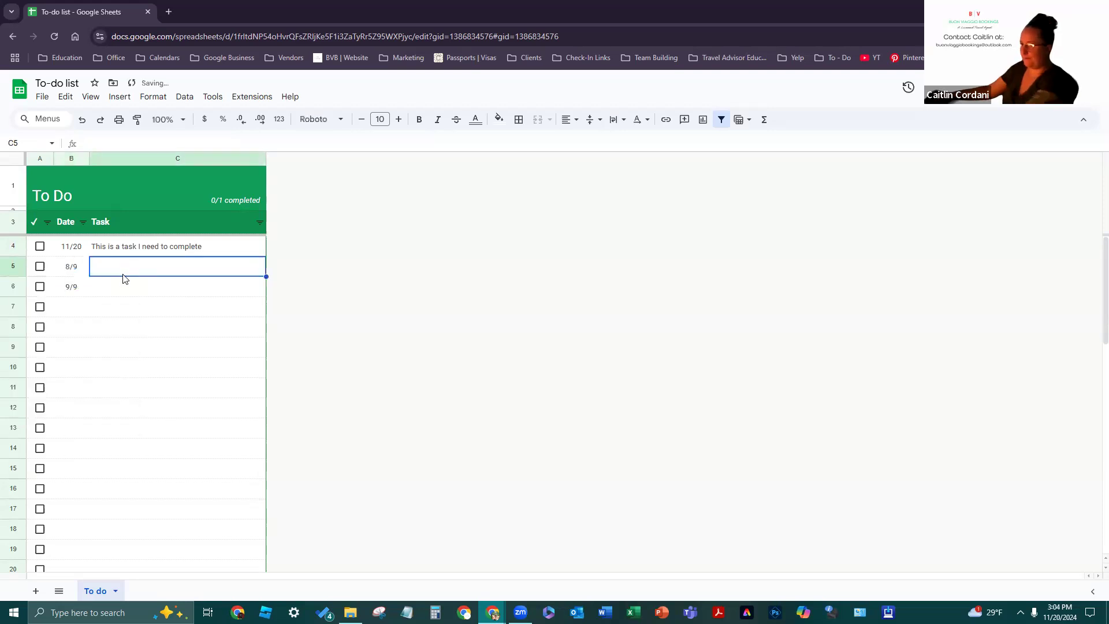
{"action": "double_click", "coordinate": [139, 273]}
{"action": "type", "text": "Make a birthday cake for my husband"}
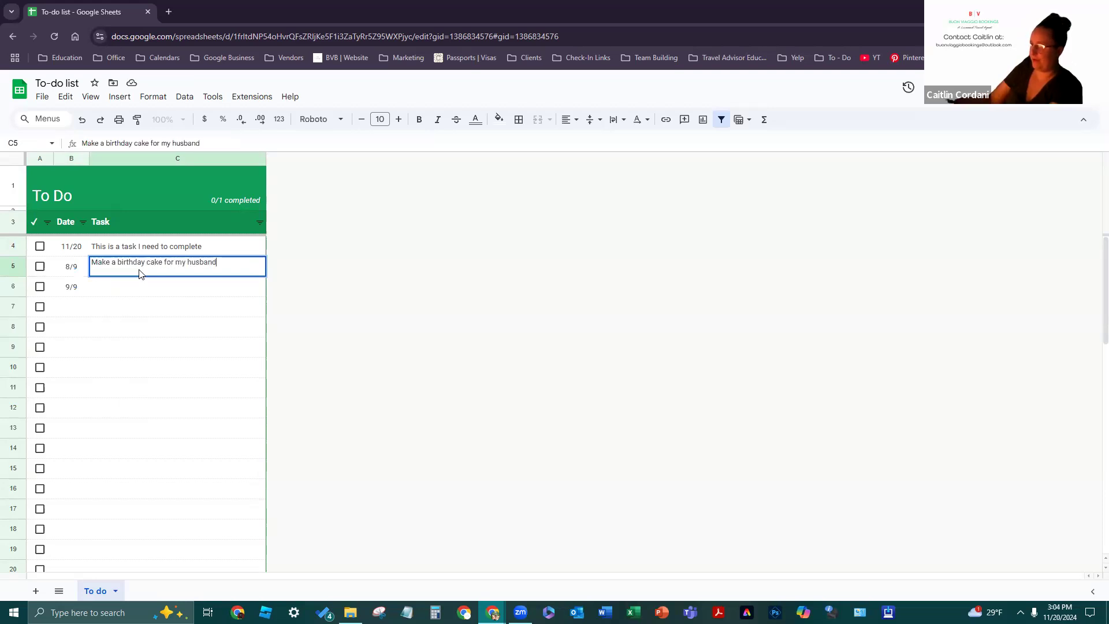
Set the third task's date in B6 to 12/30/2024
{"action": "double_click", "coordinate": [80, 291]}
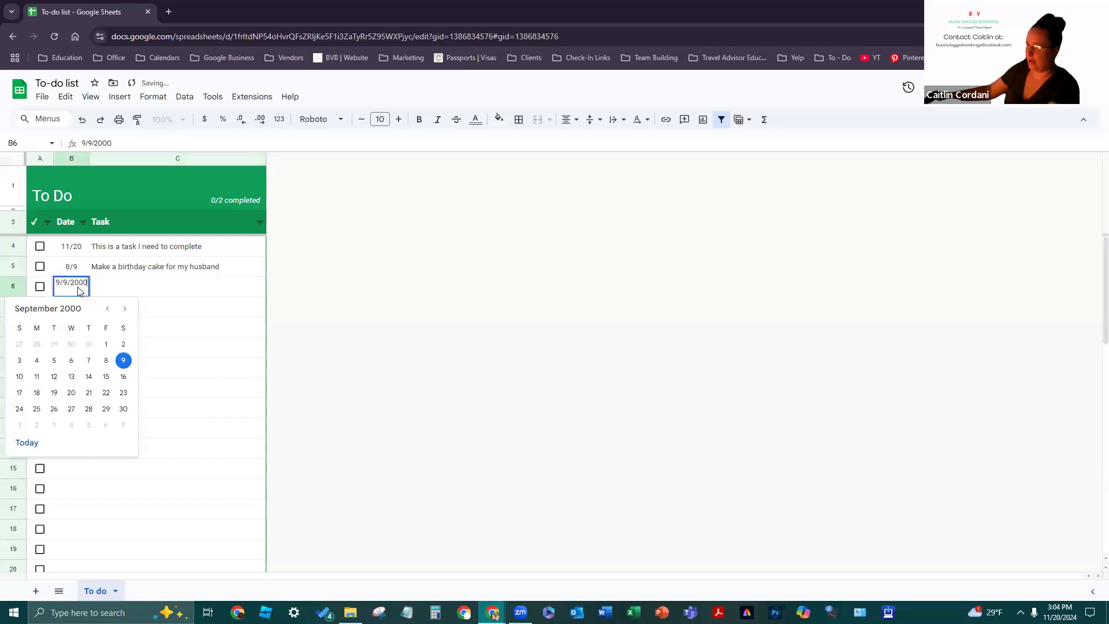
{"action": "triple_click", "coordinate": [78, 286]}
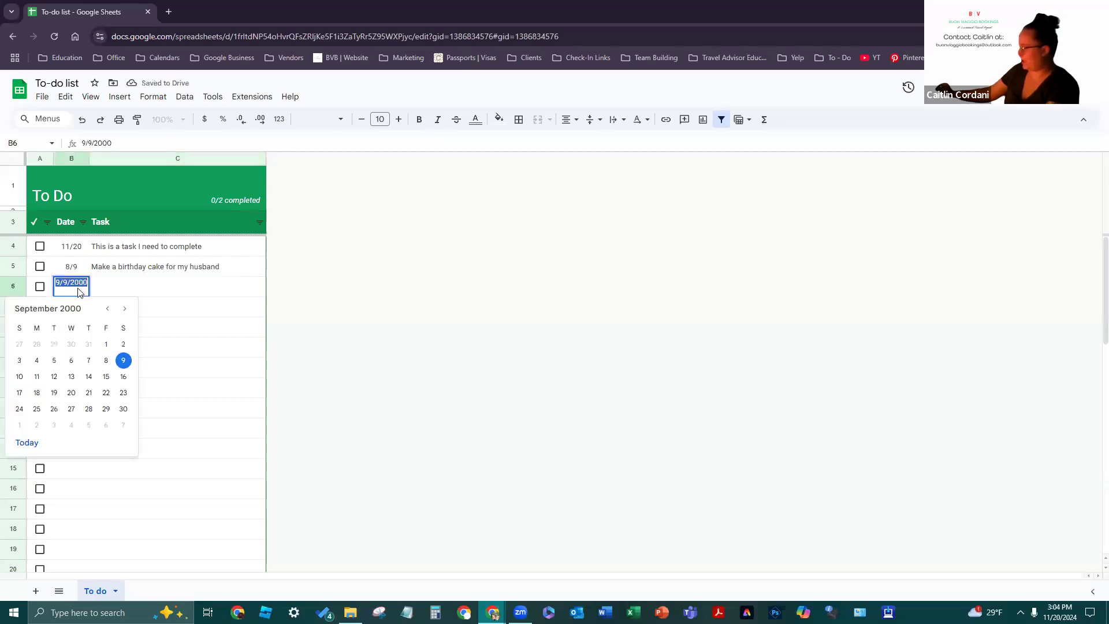
{"action": "type", "text": "12/30/2024"}
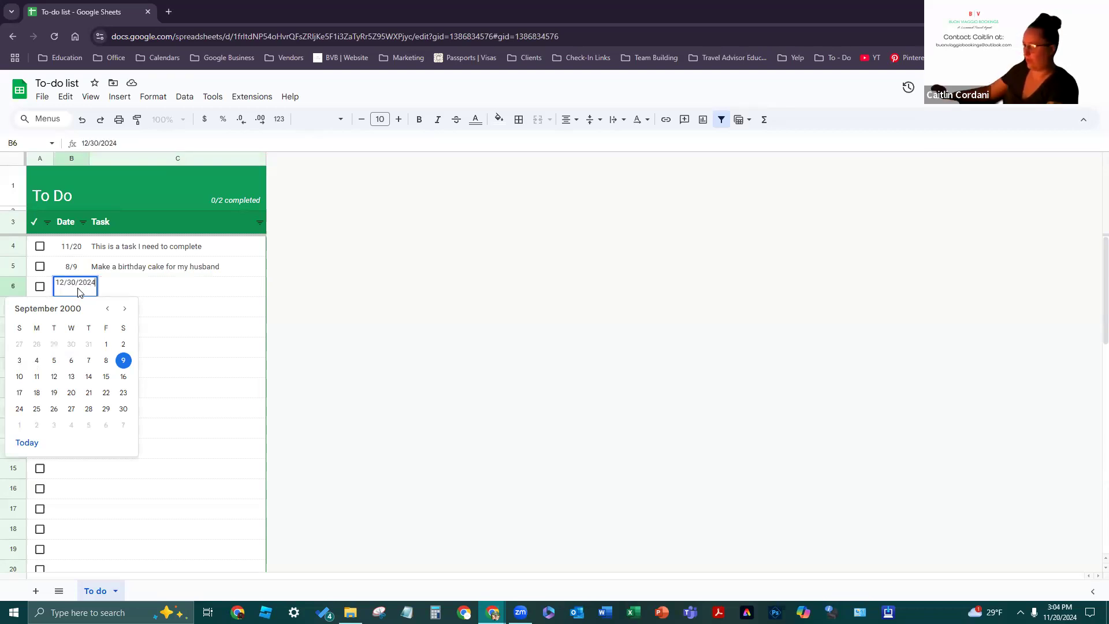
{"action": "key", "text": "Return"}
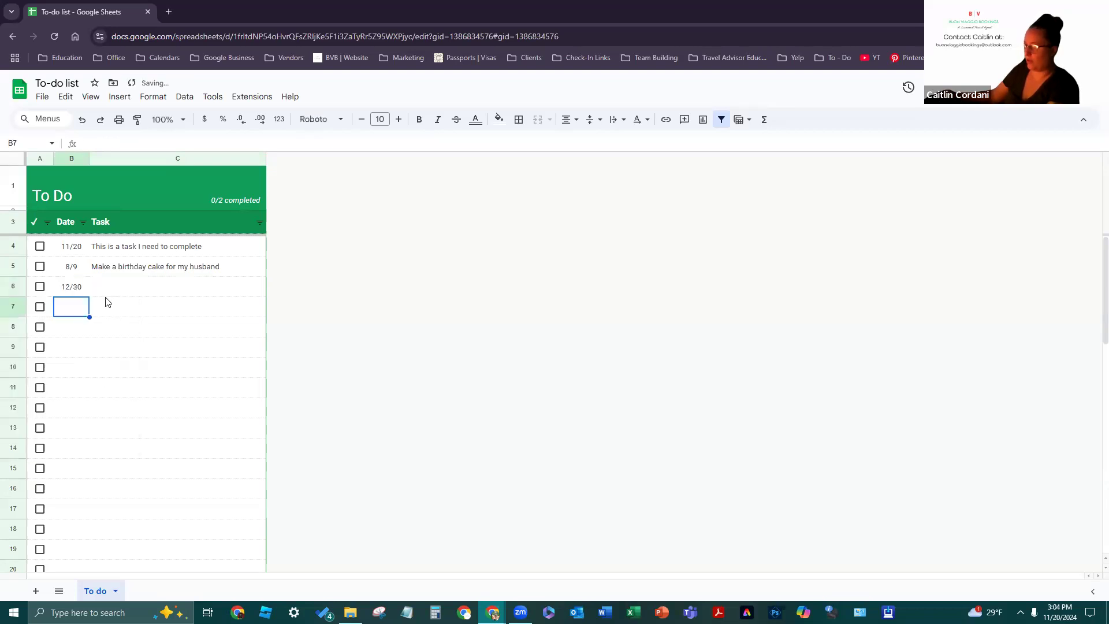
Enter "This is a client trip task I need to track flights for" as the third task in C6
{"action": "left_click", "coordinate": [114, 294]}
{"action": "double_click", "coordinate": [112, 289]}
{"action": "type", "text": "Thi"}
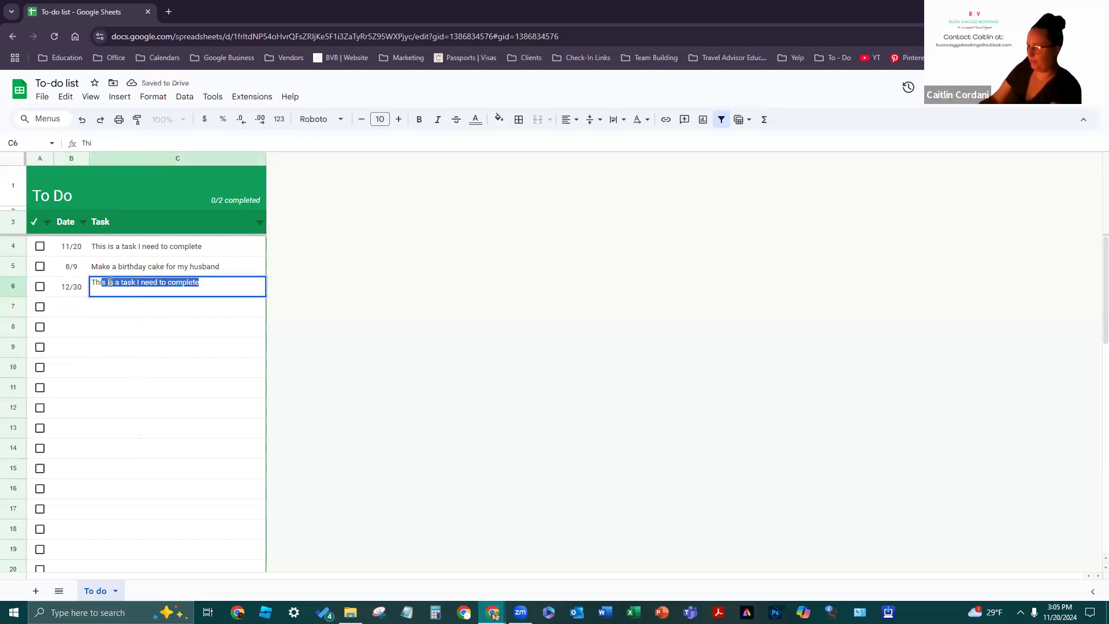
{"action": "type", "text": "s is a client trip"}
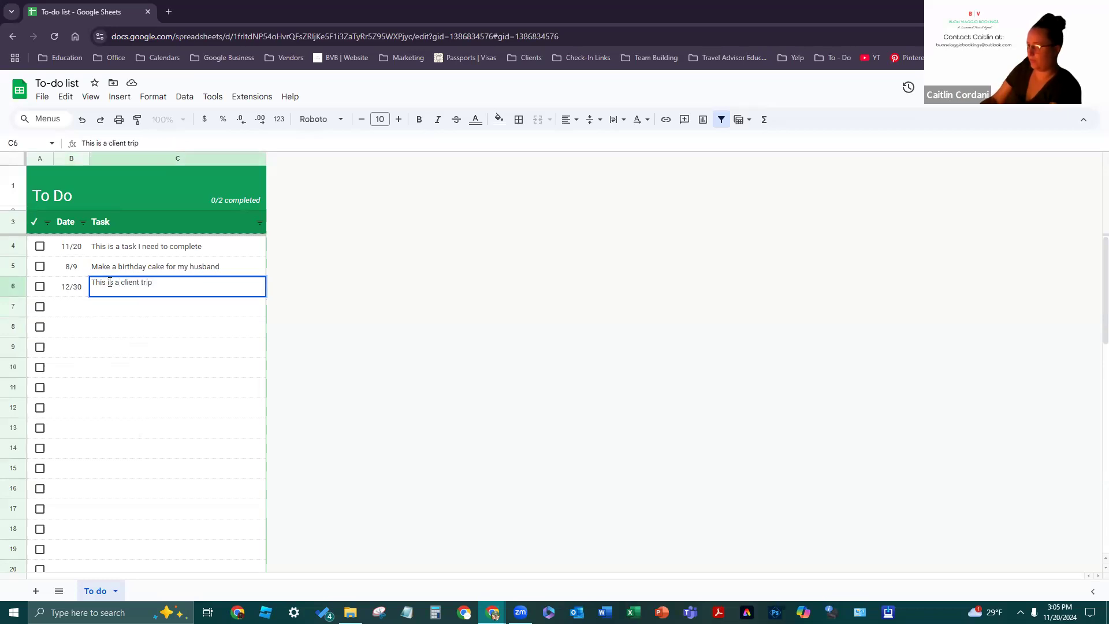
{"action": "type", "text": " task I need to track flights for"}
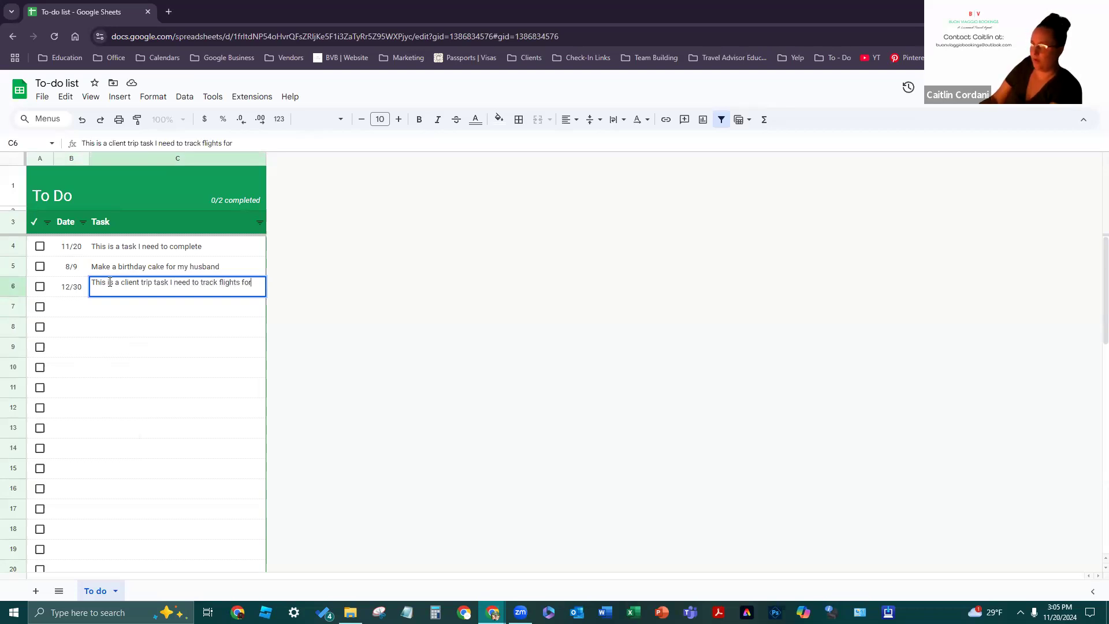
Move the birthday cake row below the client trip row so the tasks are in date order
{"action": "left_click_drag", "start_coordinate": [244, 253], "coordinate": [248, 265]}
{"action": "left_click", "coordinate": [249, 265]}
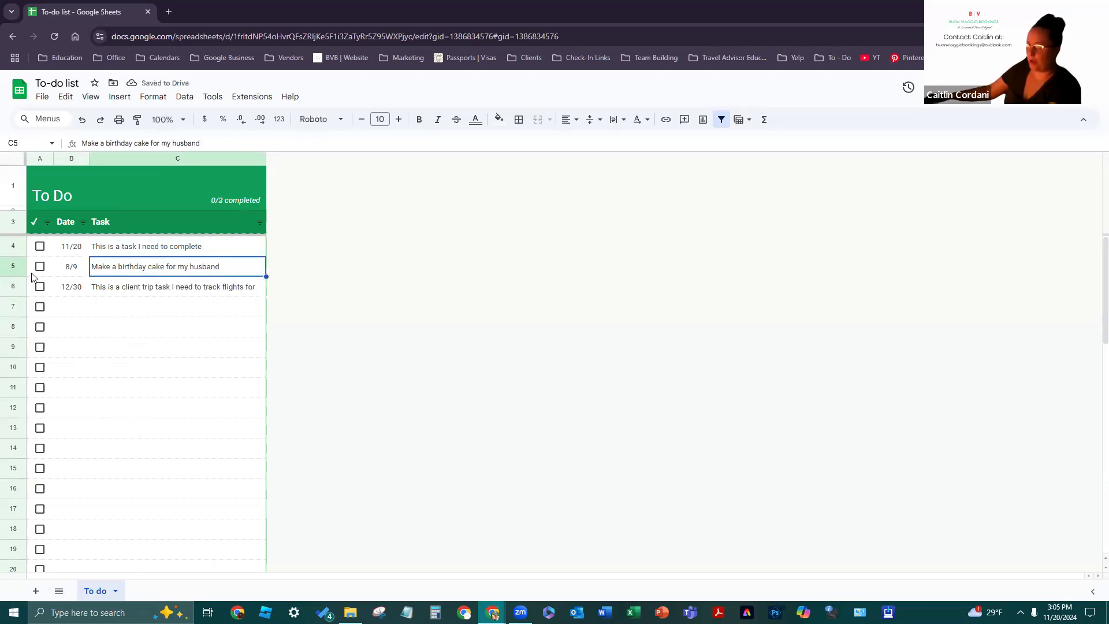
{"action": "left_click_drag", "start_coordinate": [9, 267], "coordinate": [9, 293]}
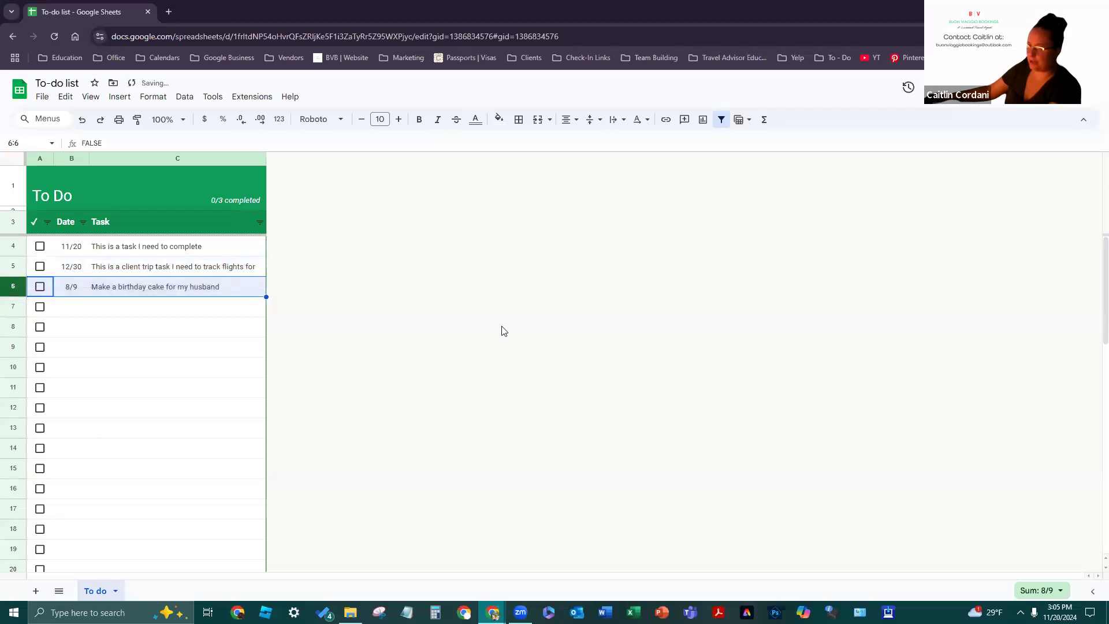
{"action": "left_click", "coordinate": [194, 332]}
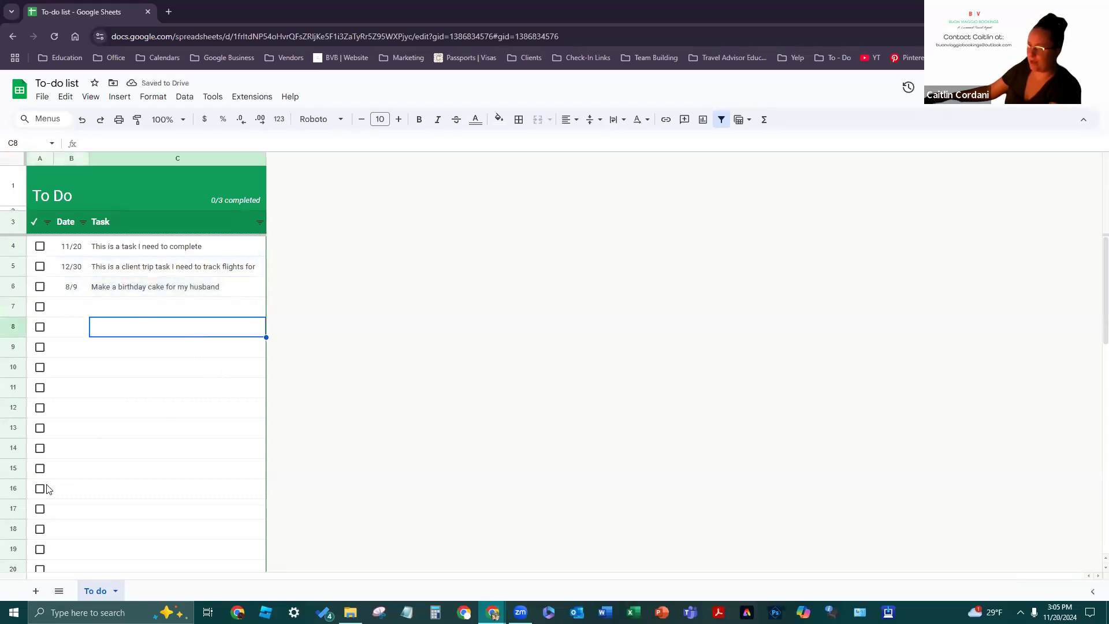
Check off the first task and change the list title to "Tasks for the Quarter"
{"action": "left_click", "coordinate": [40, 247]}
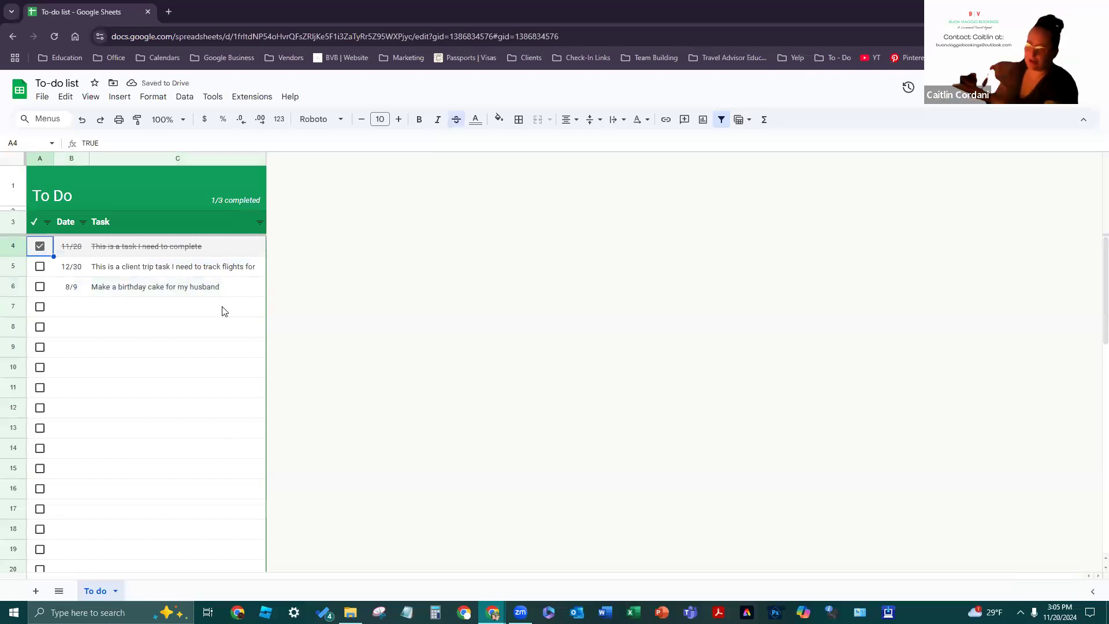
{"action": "left_click", "coordinate": [82, 191]}
{"action": "double_click", "coordinate": [75, 195]}
{"action": "key", "text": "ctrl+a"}
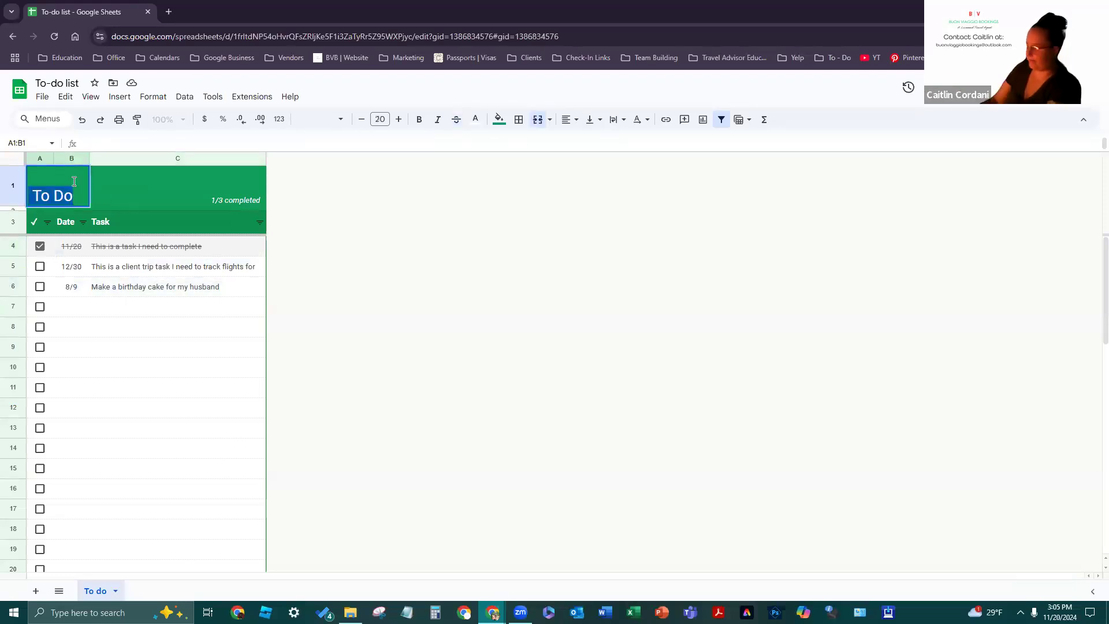
{"action": "type", "text": "Ta"}
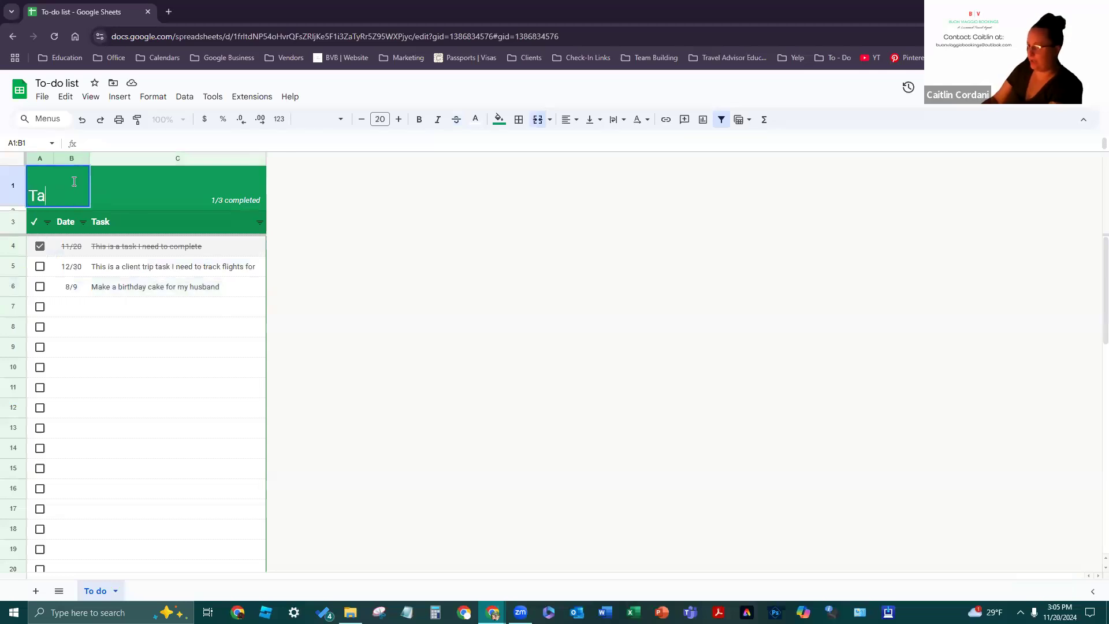
{"action": "type", "text": "sks for the "}
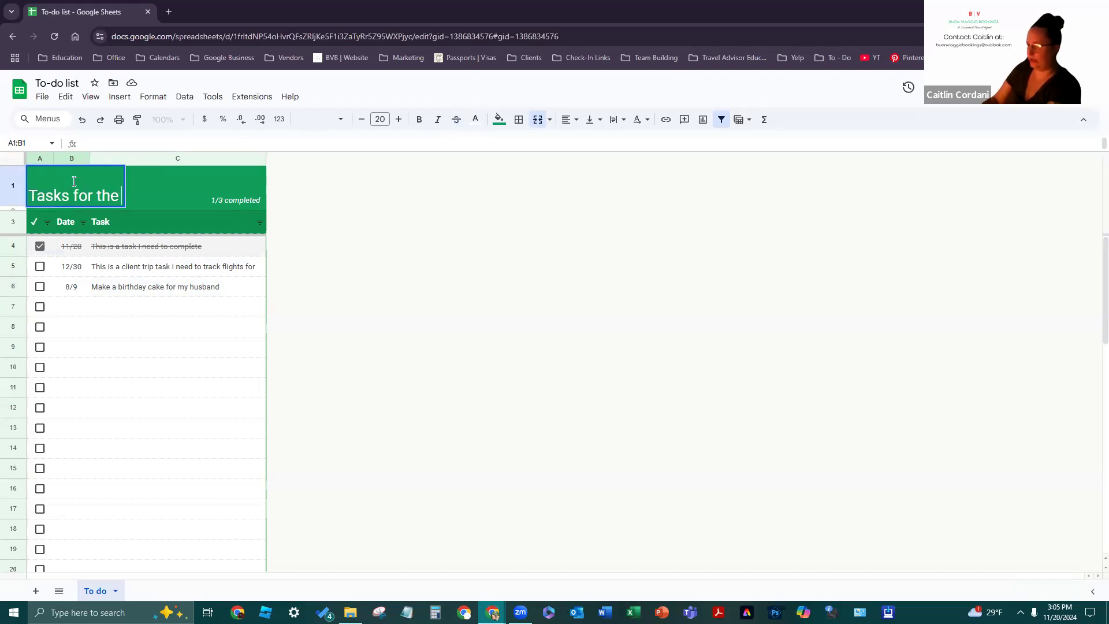
{"action": "type", "text": "Quarter"}
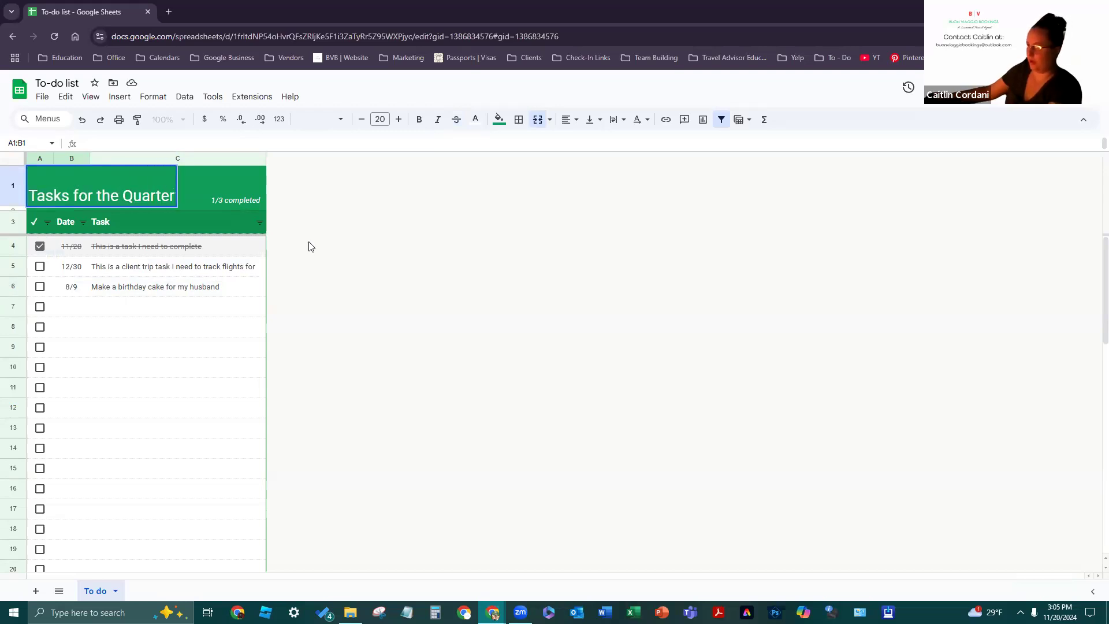
{"action": "left_click", "coordinate": [131, 285]}
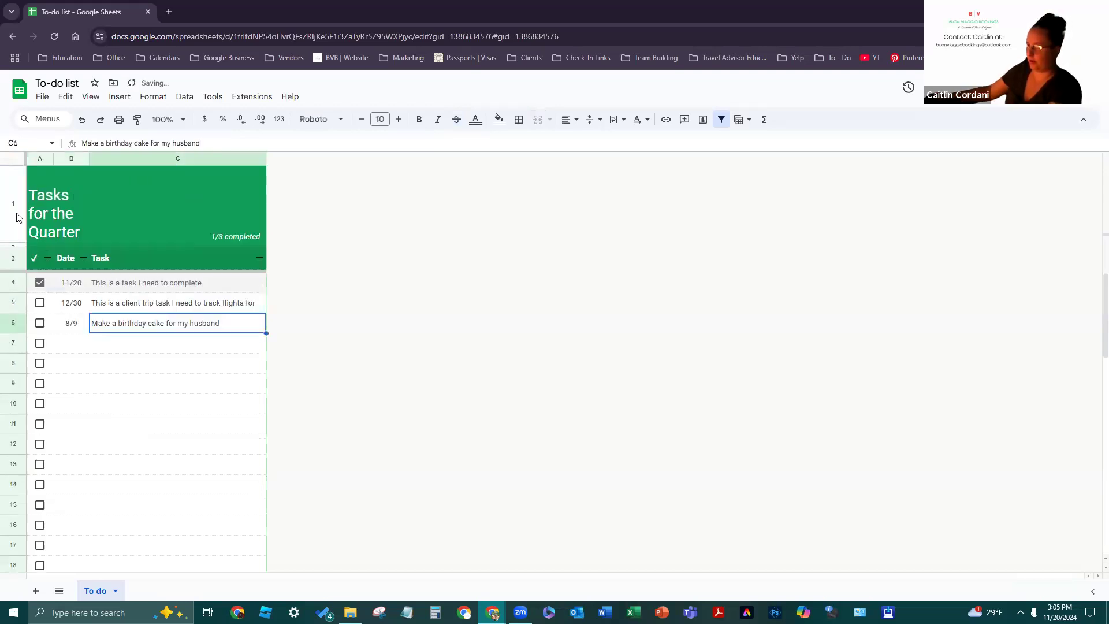
Widen the Date column to about three times its width so the title wraps onto two lines
{"action": "left_click", "coordinate": [67, 192]}
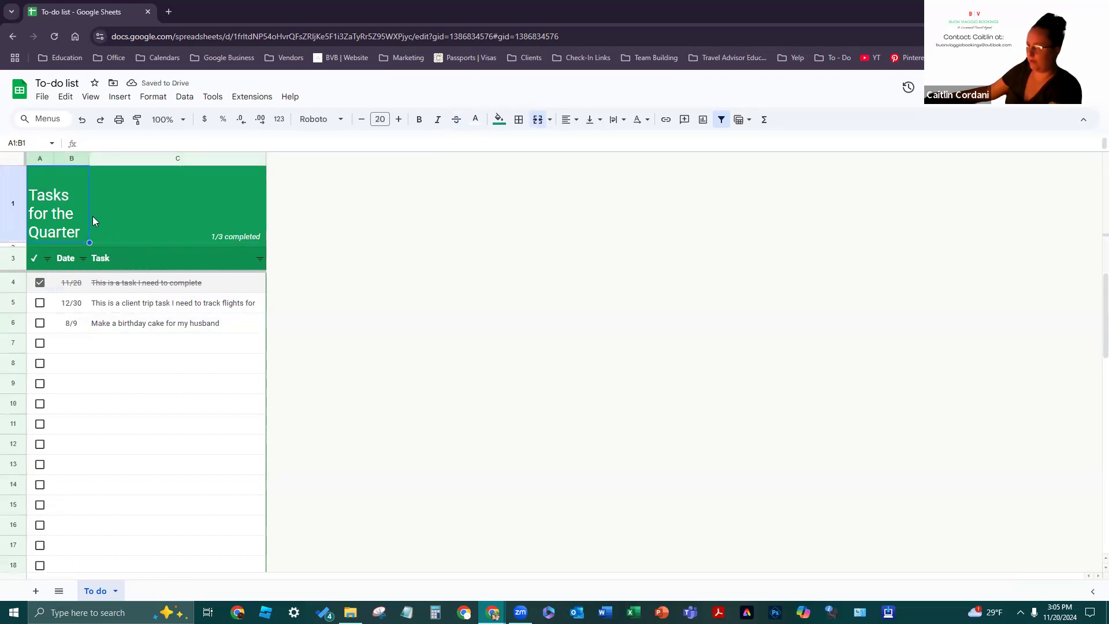
{"action": "left_click_drag", "start_coordinate": [90, 160], "coordinate": [157, 158]}
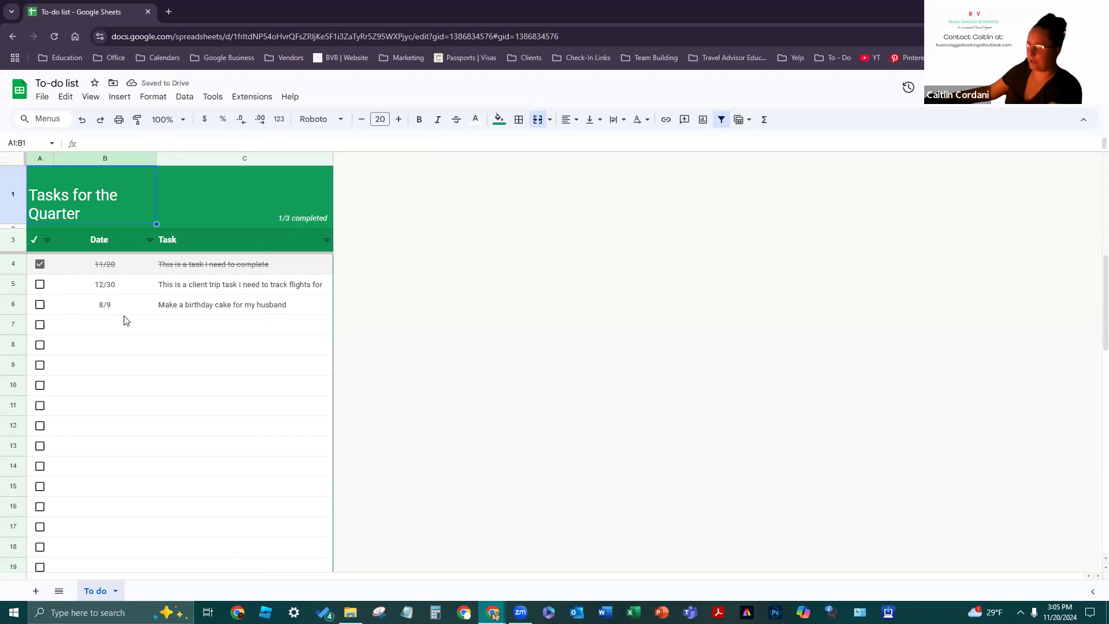
Try a much wider Task column and a taller row 2, returning both to roughly their former sizes
{"action": "left_click_drag", "start_coordinate": [334, 158], "coordinate": [436, 183]}
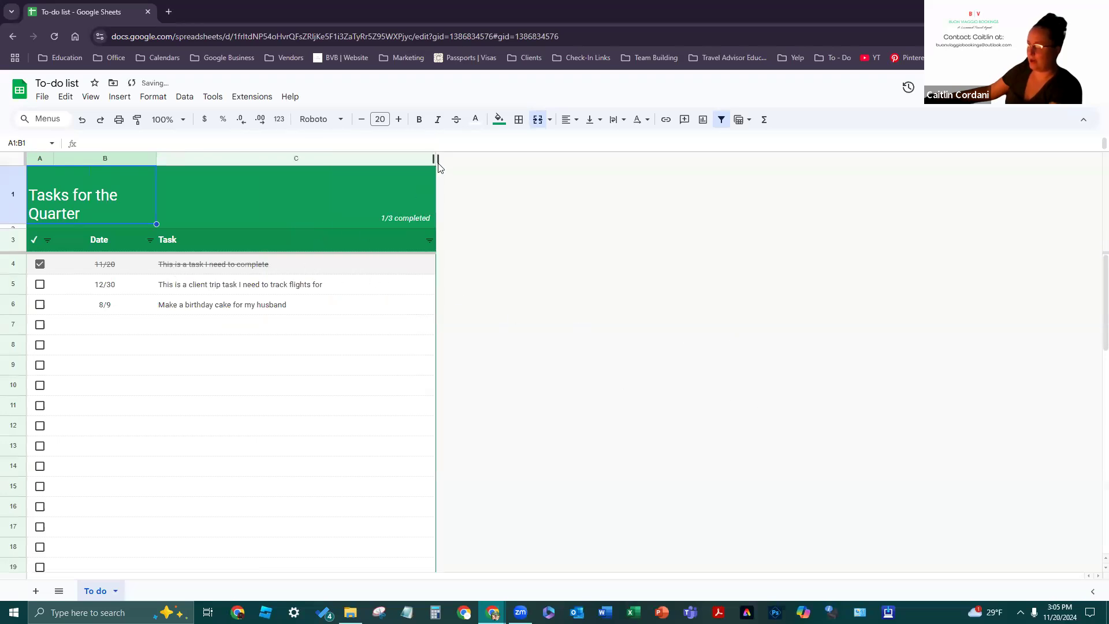
{"action": "left_click_drag", "start_coordinate": [436, 158], "coordinate": [337, 179]}
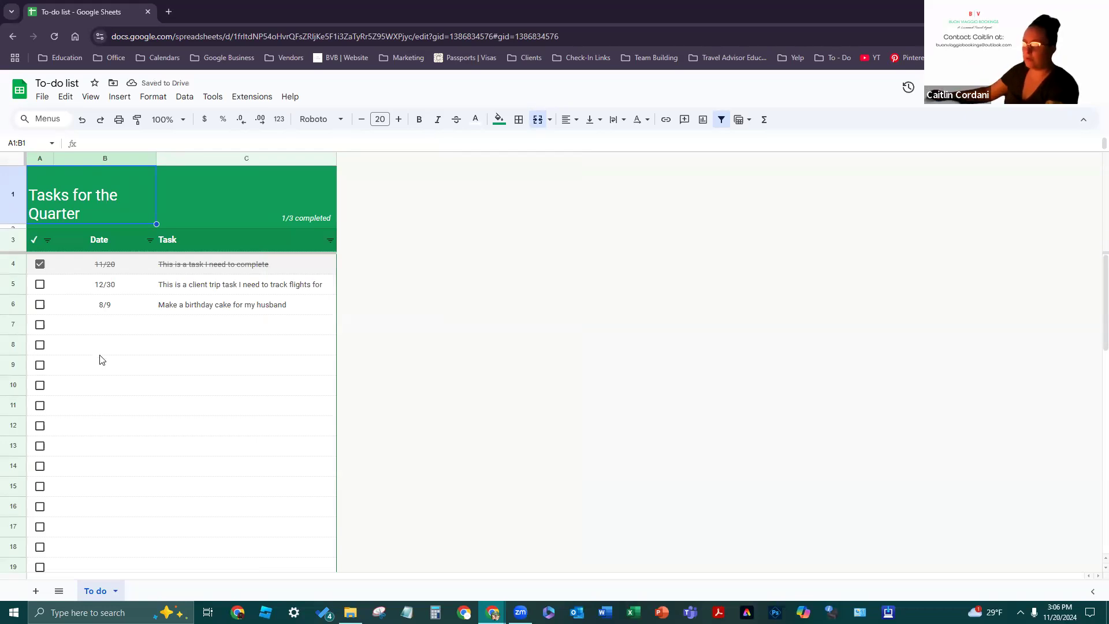
{"action": "left_click_drag", "start_coordinate": [15, 227], "coordinate": [21, 244]}
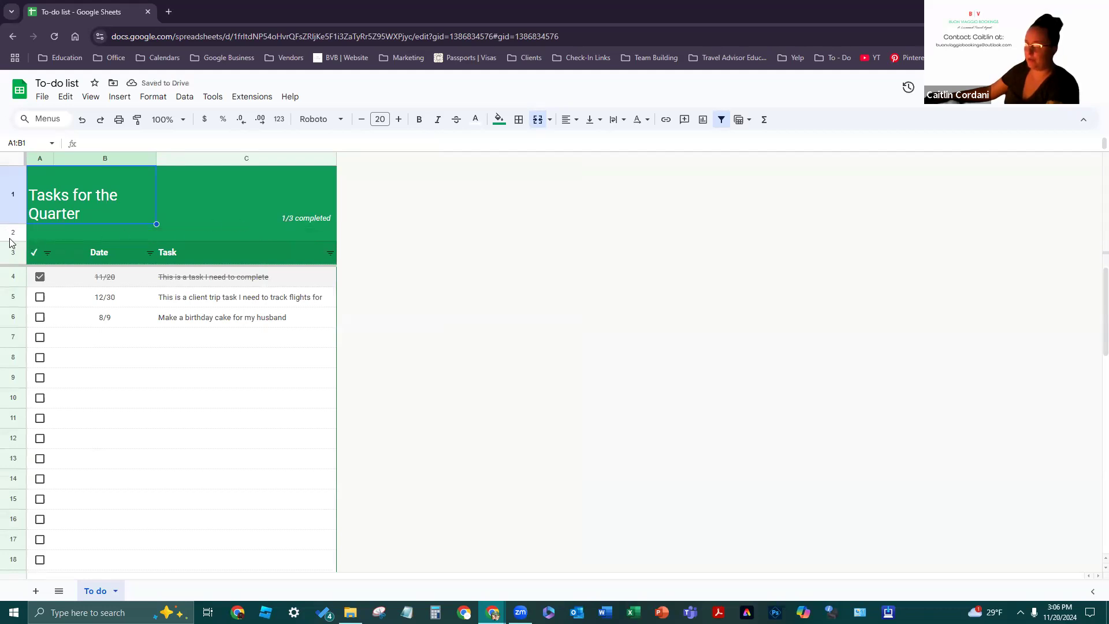
{"action": "left_click_drag", "start_coordinate": [12, 239], "coordinate": [19, 225]}
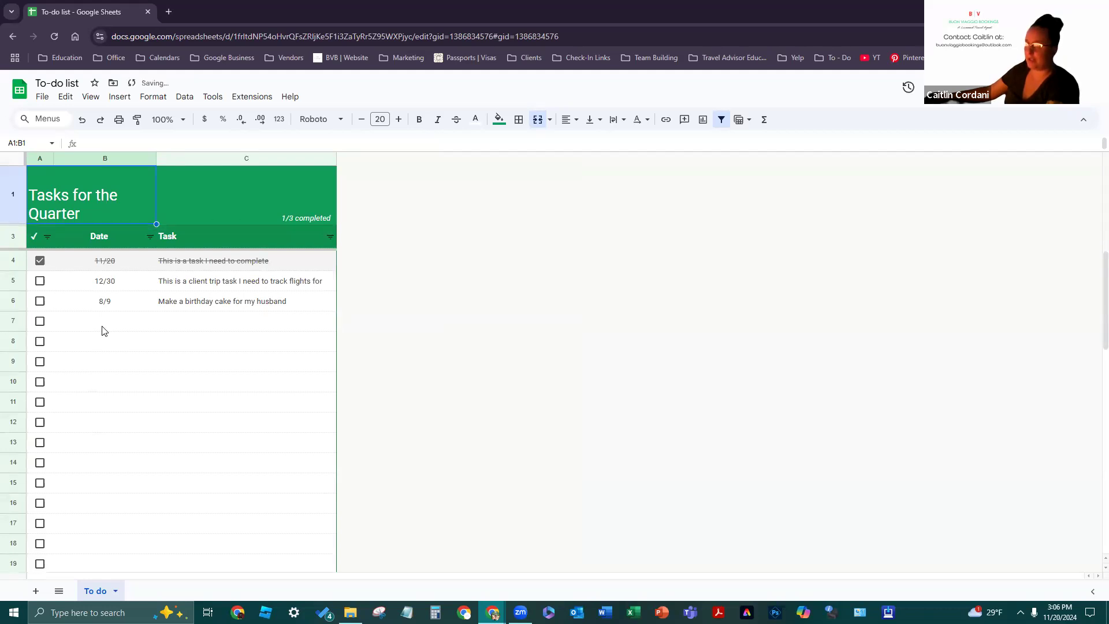
Insert one new column immediately after the Task column
{"action": "right_click", "coordinate": [333, 156]}
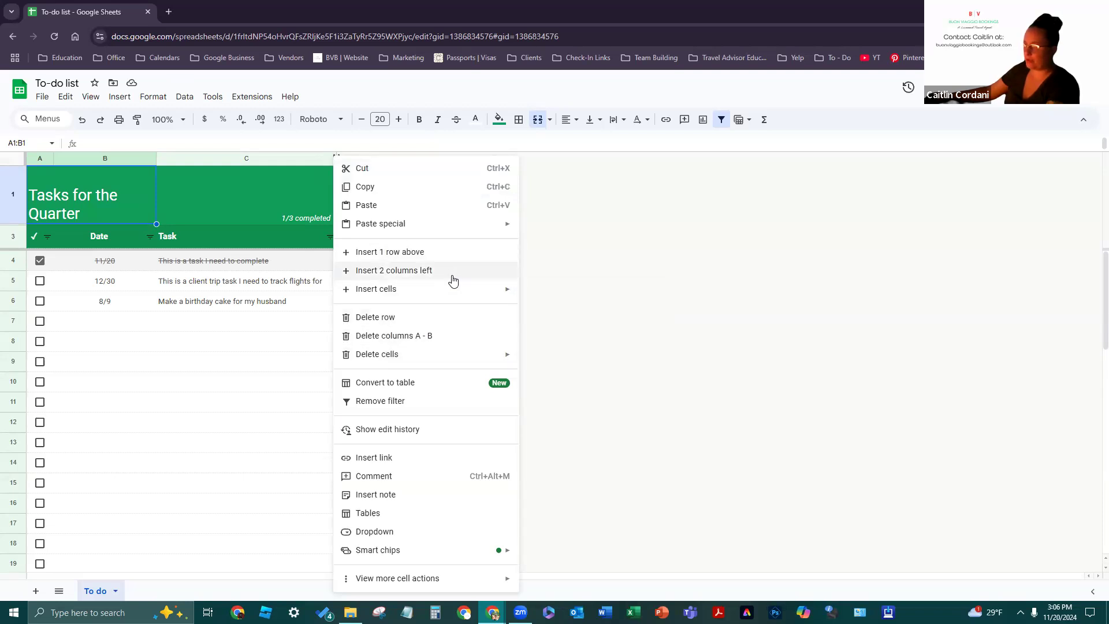
{"action": "mouse_move", "coordinate": [499, 300]}
{"action": "left_click", "coordinate": [168, 157]}
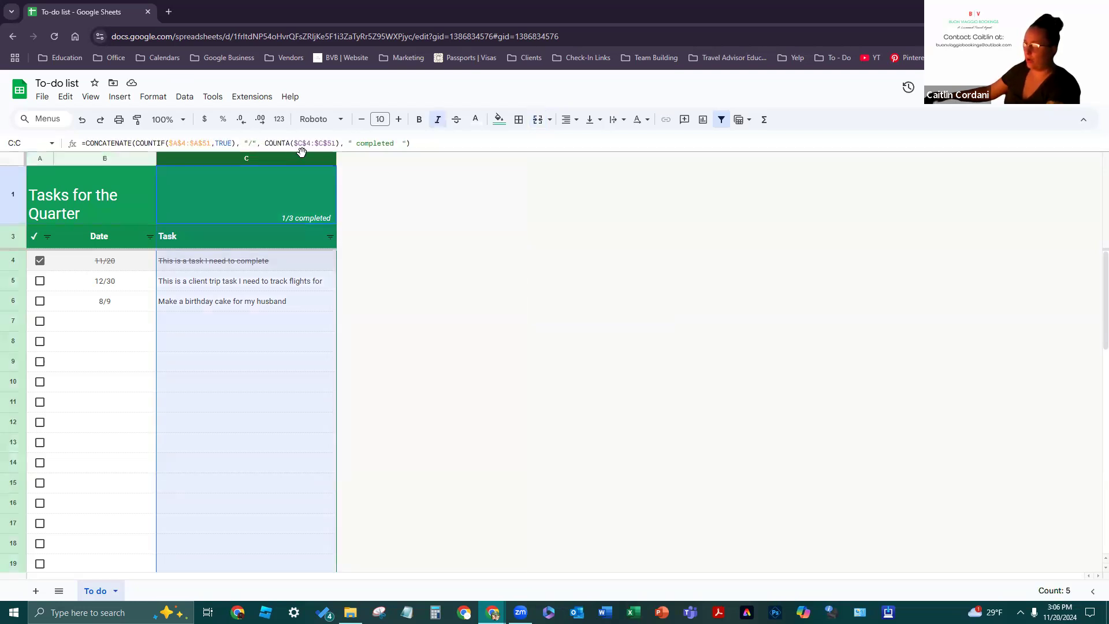
{"action": "left_click", "coordinate": [329, 159]}
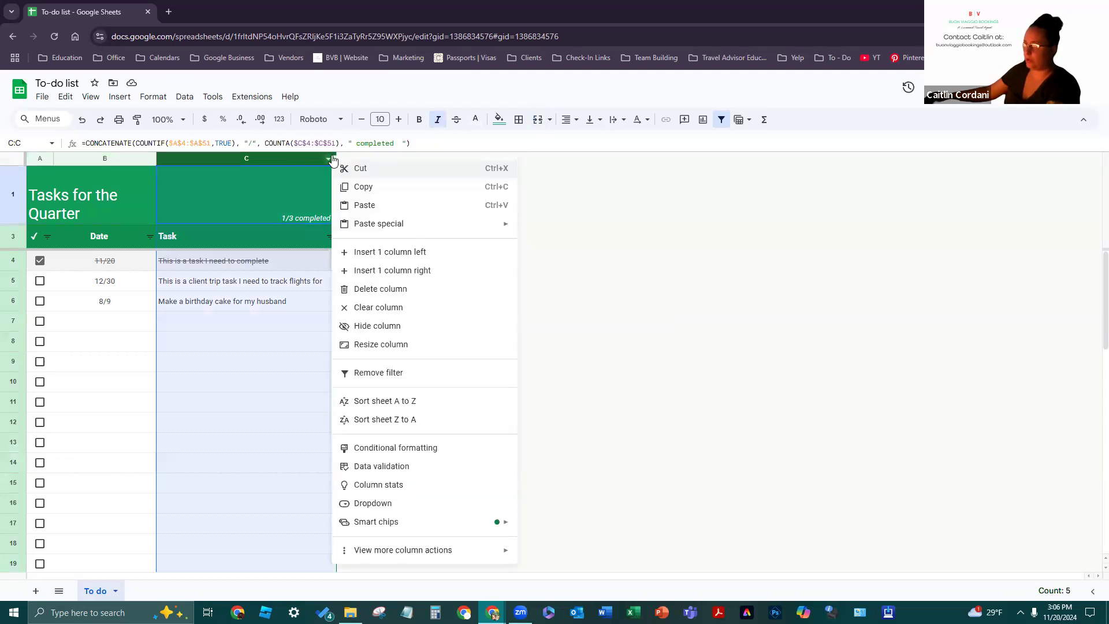
{"action": "left_click", "coordinate": [425, 272]}
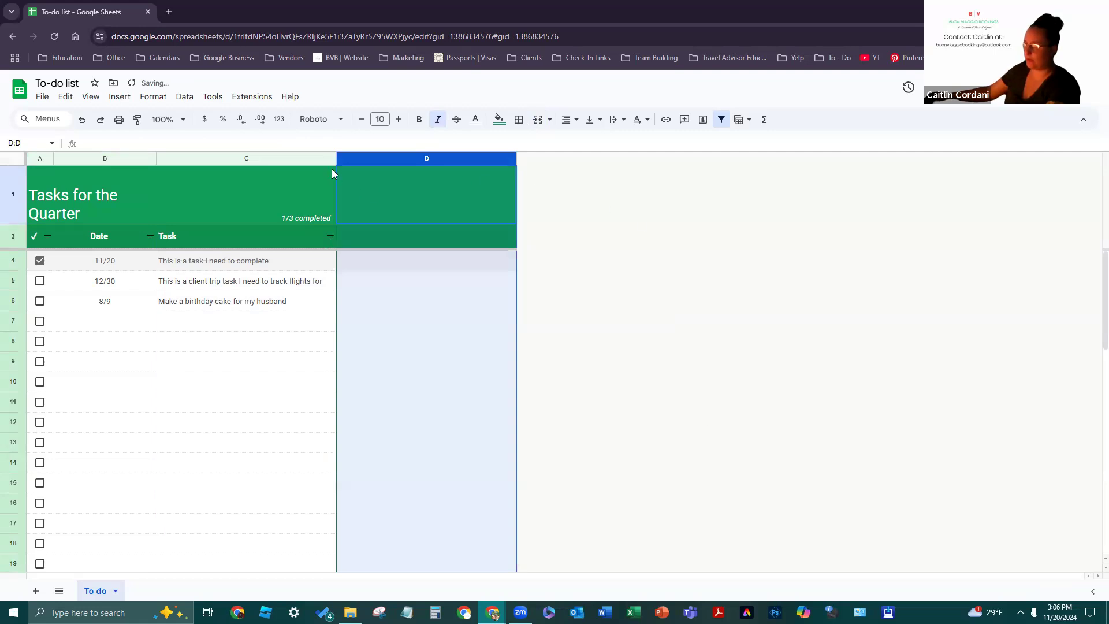
{"action": "left_click", "coordinate": [329, 160]}
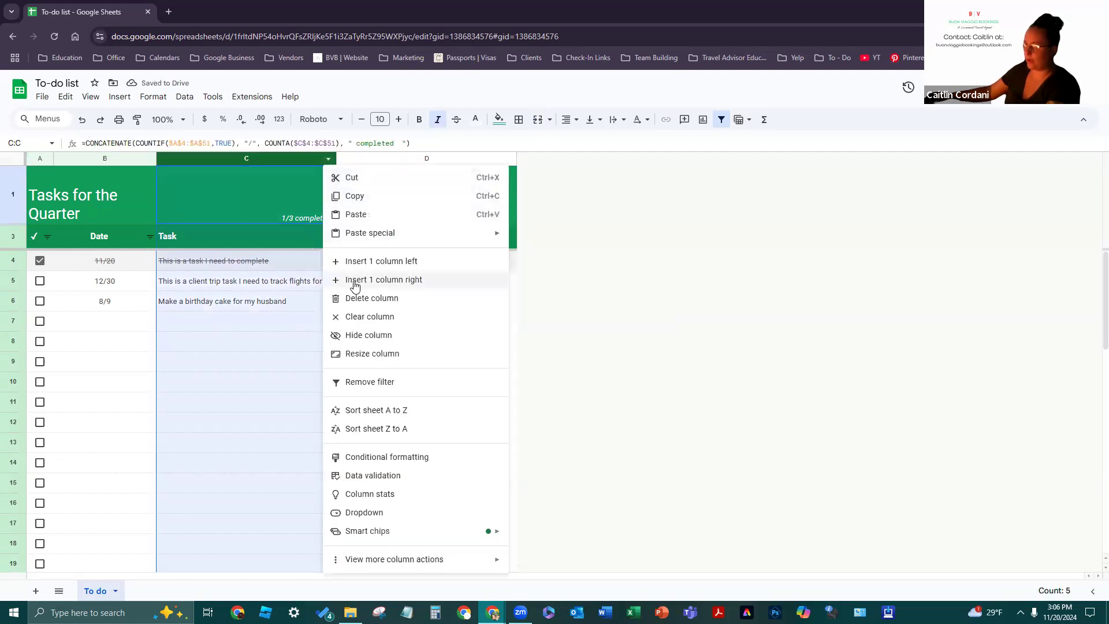
{"action": "left_click", "coordinate": [428, 261]}
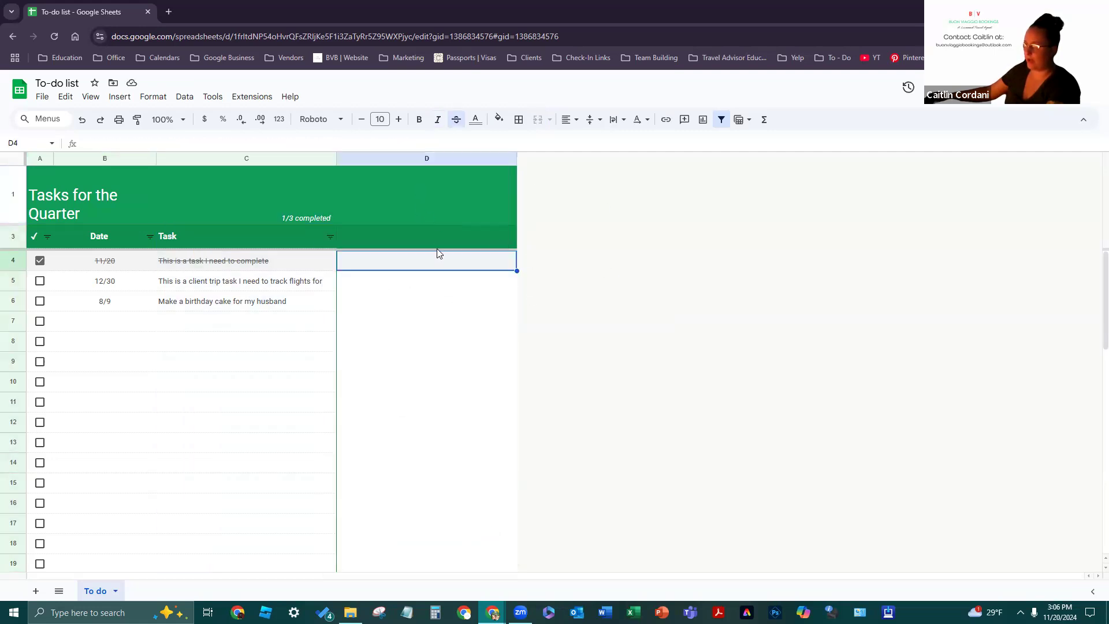
Enter "Notes about specific tasks" as the heading in D1
{"action": "left_click", "coordinate": [414, 221]}
{"action": "type", "text": "Notes ab"}
{"action": "type", "text": "out "}
{"action": "type", "text": "specif"}
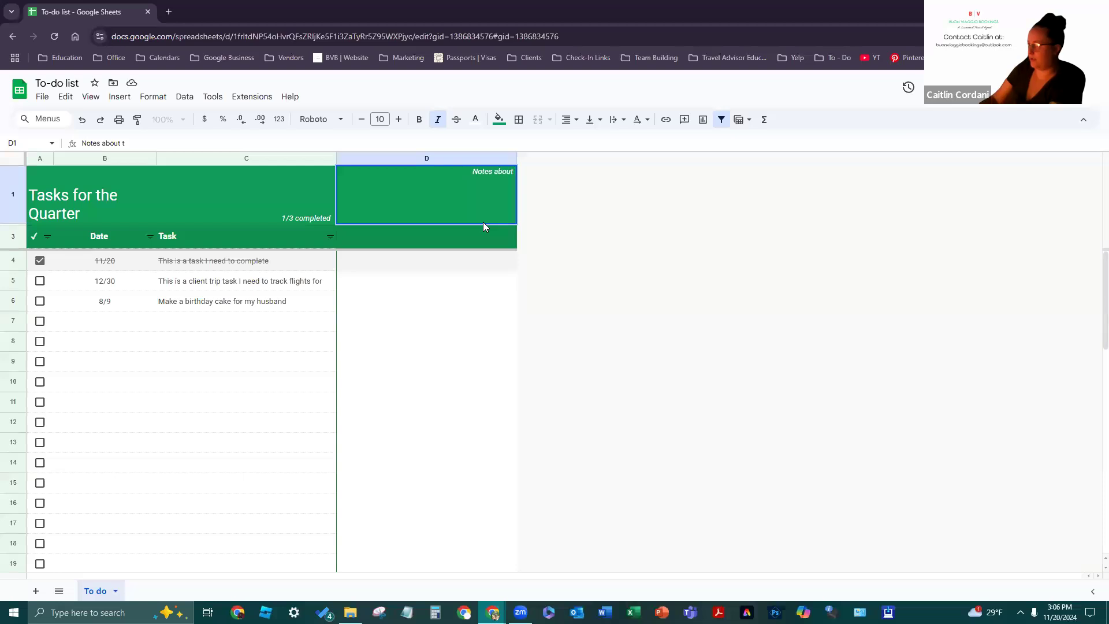
{"action": "type", "text": "ics"}
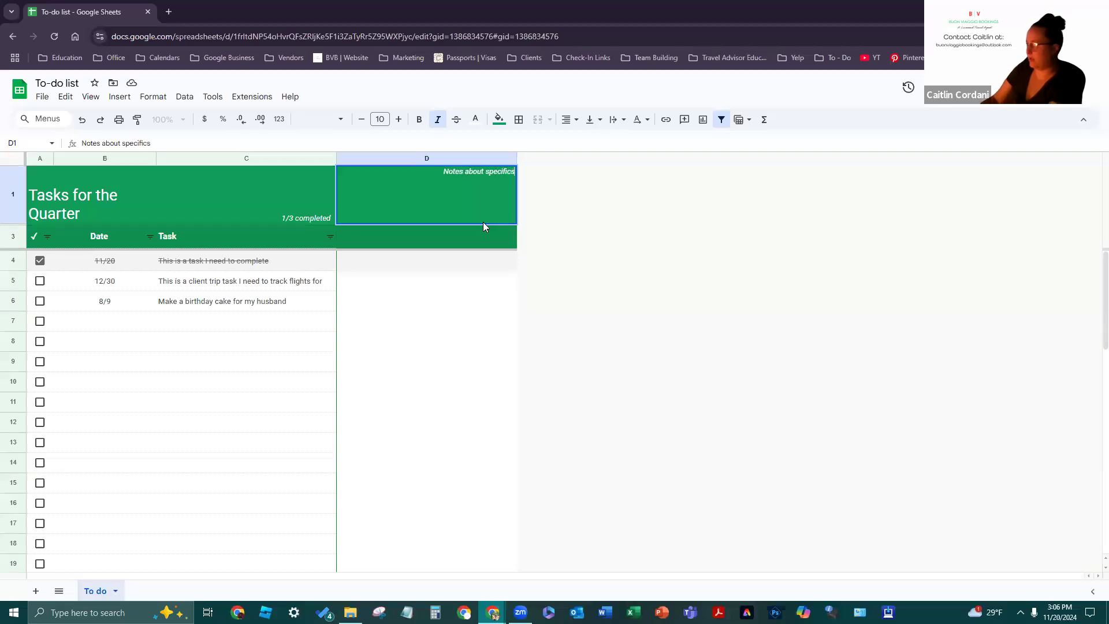
{"action": "key", "text": "BackSpace"}
{"action": "type", "text": " tasks"}
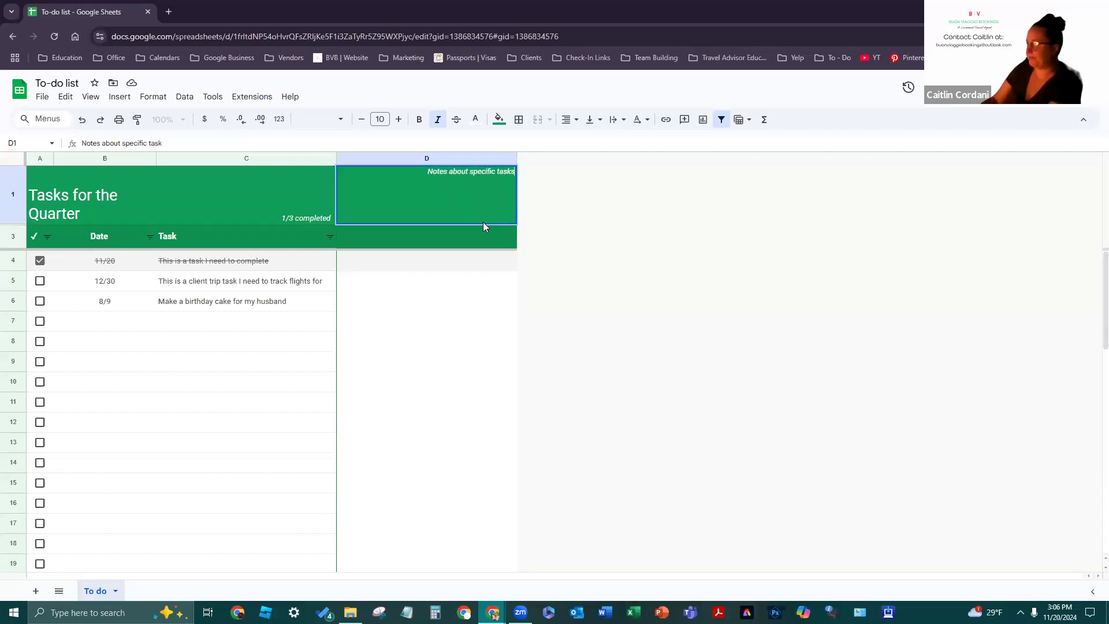
{"action": "left_click", "coordinate": [702, 222]}
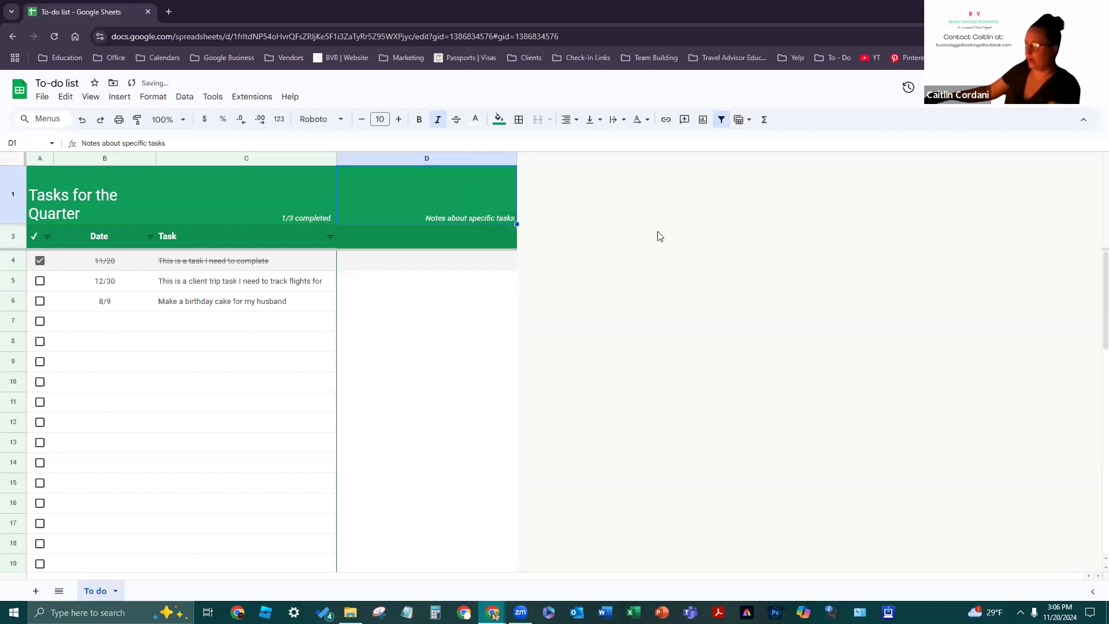
{"action": "key", "text": "Down"}
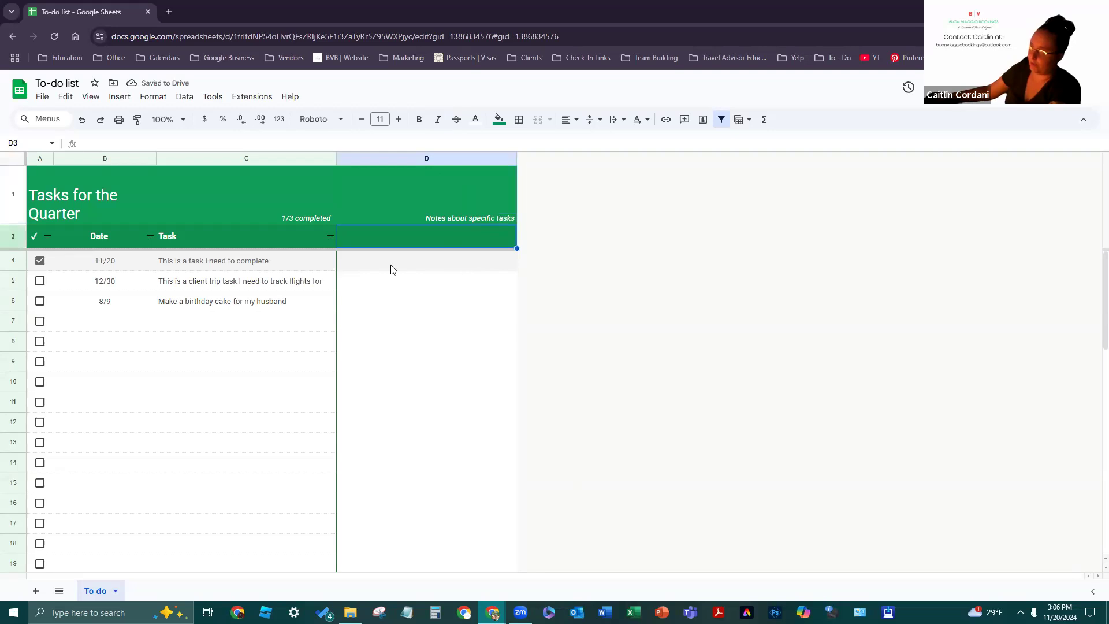
{"action": "left_click", "coordinate": [13, 158]}
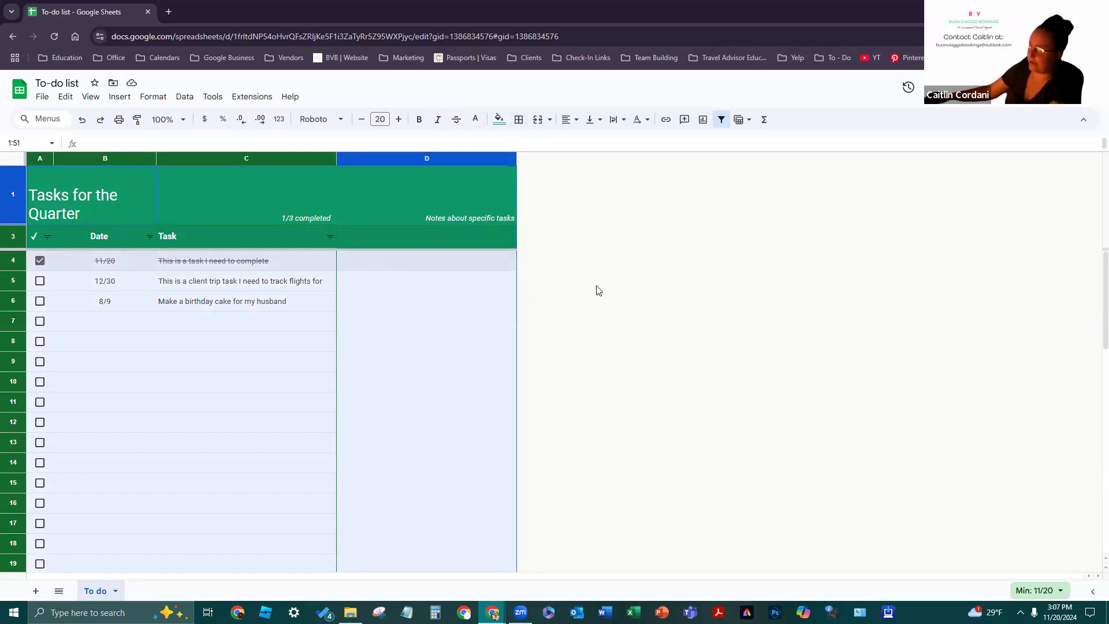
{"action": "left_click", "coordinate": [338, 282]}
{"action": "left_click", "coordinate": [326, 269]}
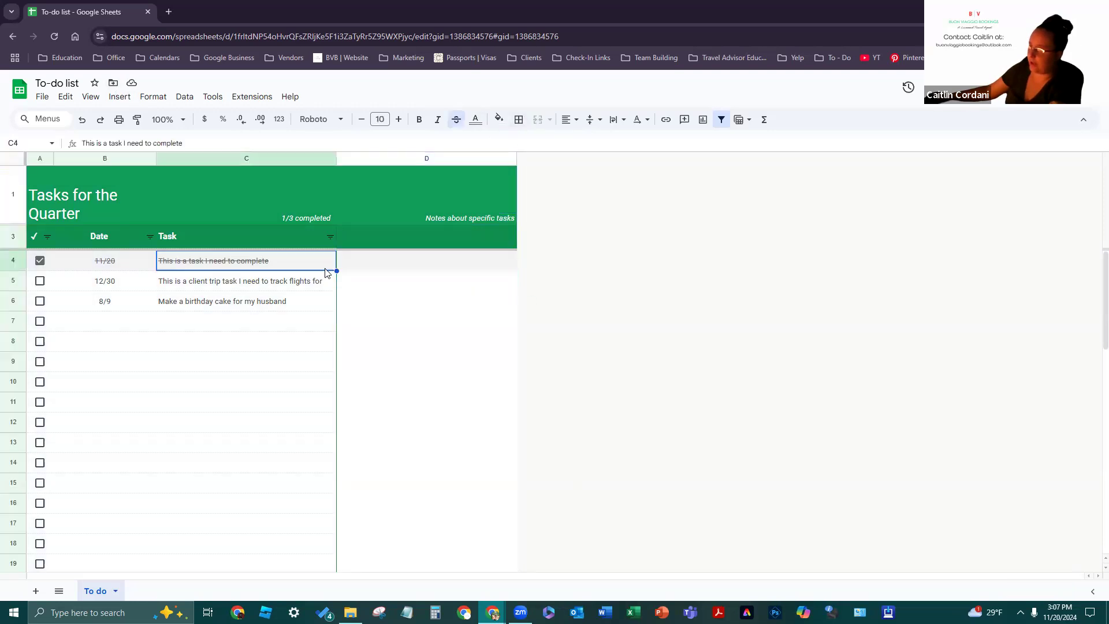
{"action": "left_click", "coordinate": [435, 261]}
Try to insert the pre-built "Recruitment applicants" table at C4, browse the other table categories, and close the table gallery
{"action": "left_click", "coordinate": [260, 271]}
{"action": "right_click", "coordinate": [289, 267]}
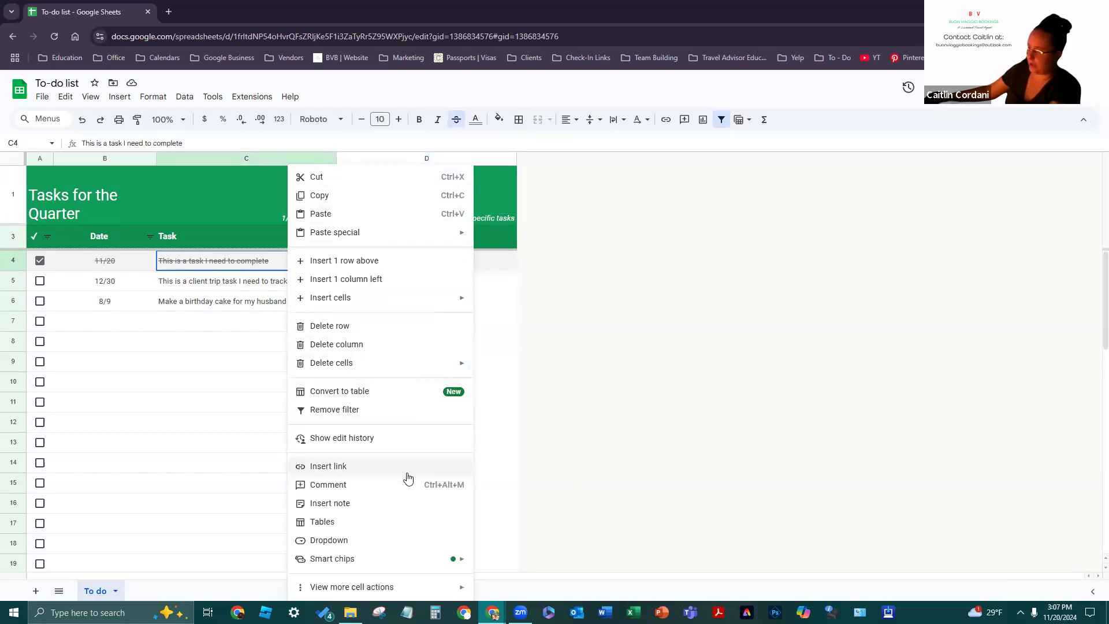
{"action": "left_click", "coordinate": [419, 523]}
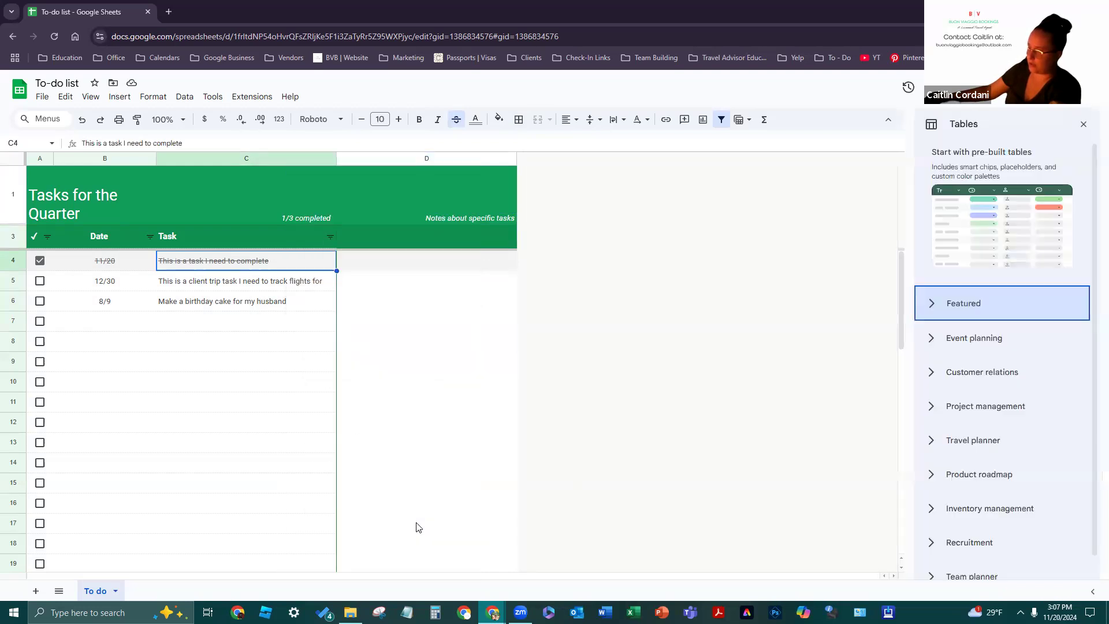
{"action": "left_click", "coordinate": [1079, 346]}
{"action": "scroll", "coordinate": [1087, 405], "scroll_direction": "down", "scroll_amount": 3}
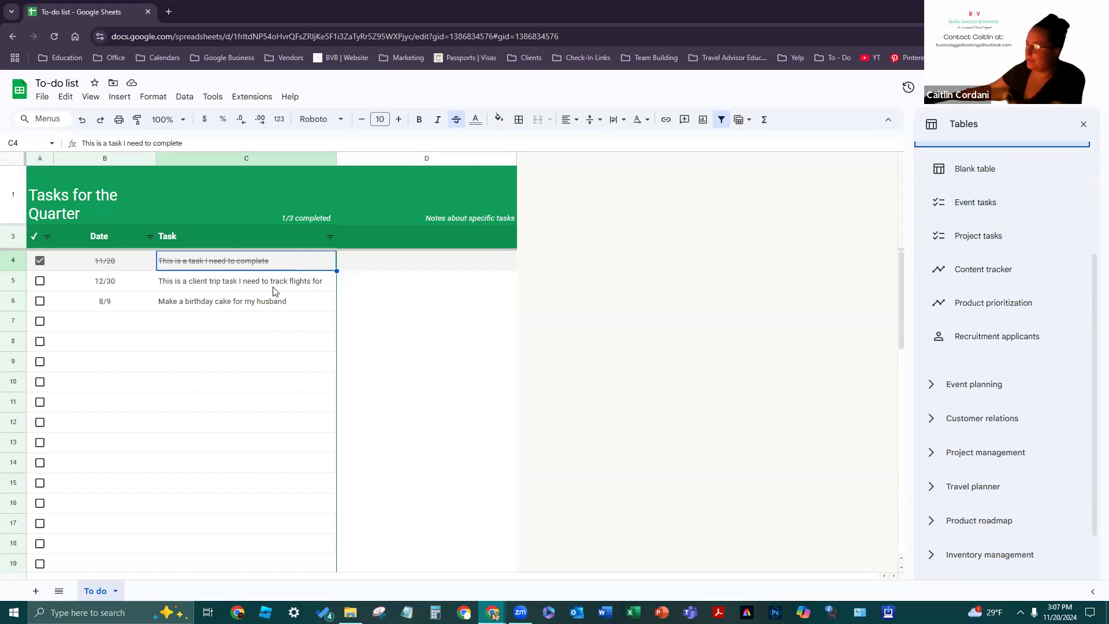
{"action": "left_click", "coordinate": [1034, 336]}
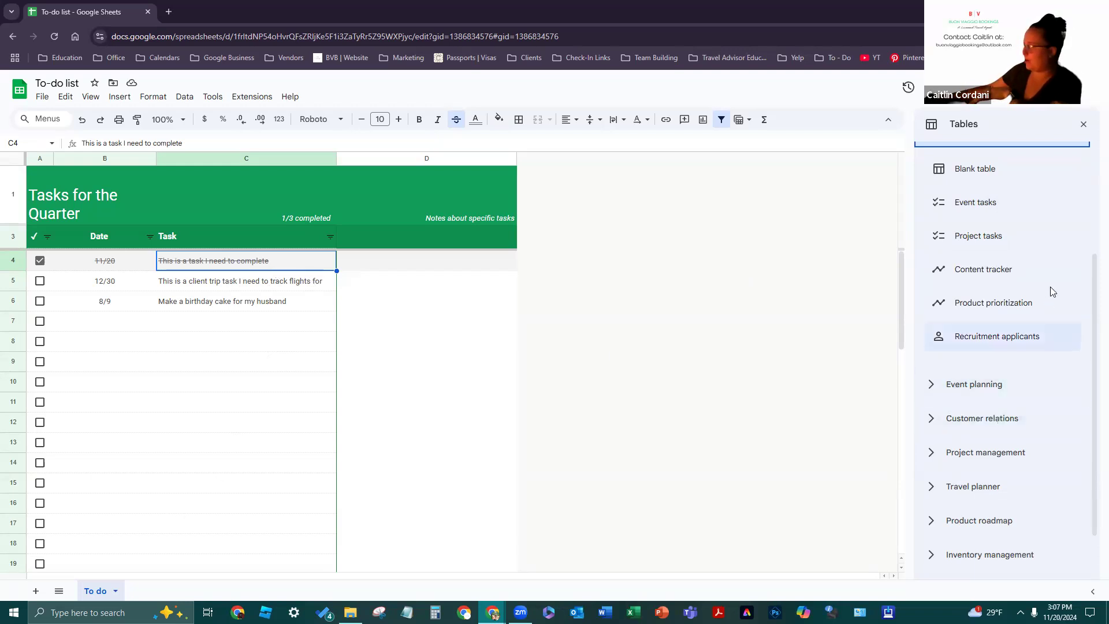
{"action": "scroll", "coordinate": [1034, 237], "scroll_direction": "down", "scroll_amount": 1}
{"action": "scroll", "coordinate": [1035, 300], "scroll_direction": "down", "scroll_amount": 1}
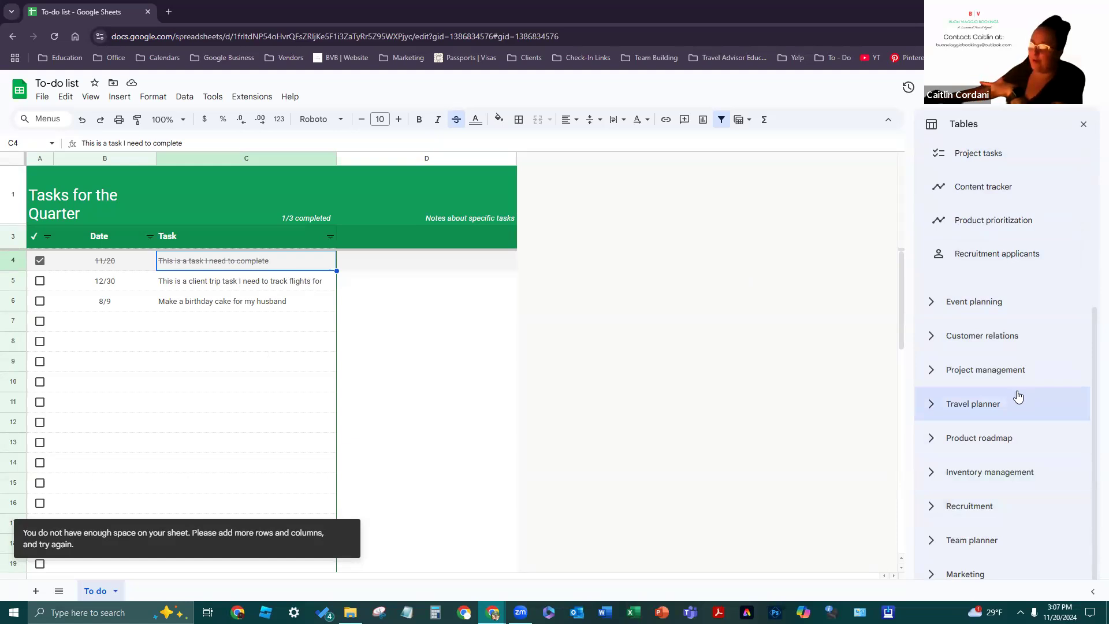
{"action": "scroll", "coordinate": [1016, 388], "scroll_direction": "up", "scroll_amount": 5}
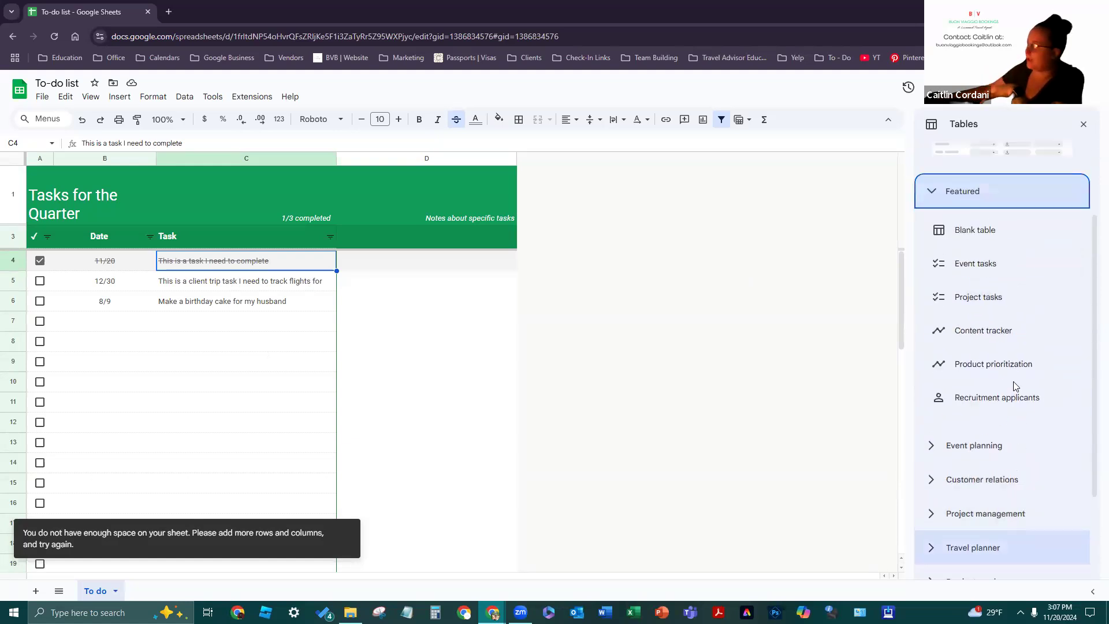
{"action": "left_click", "coordinate": [1084, 124]}
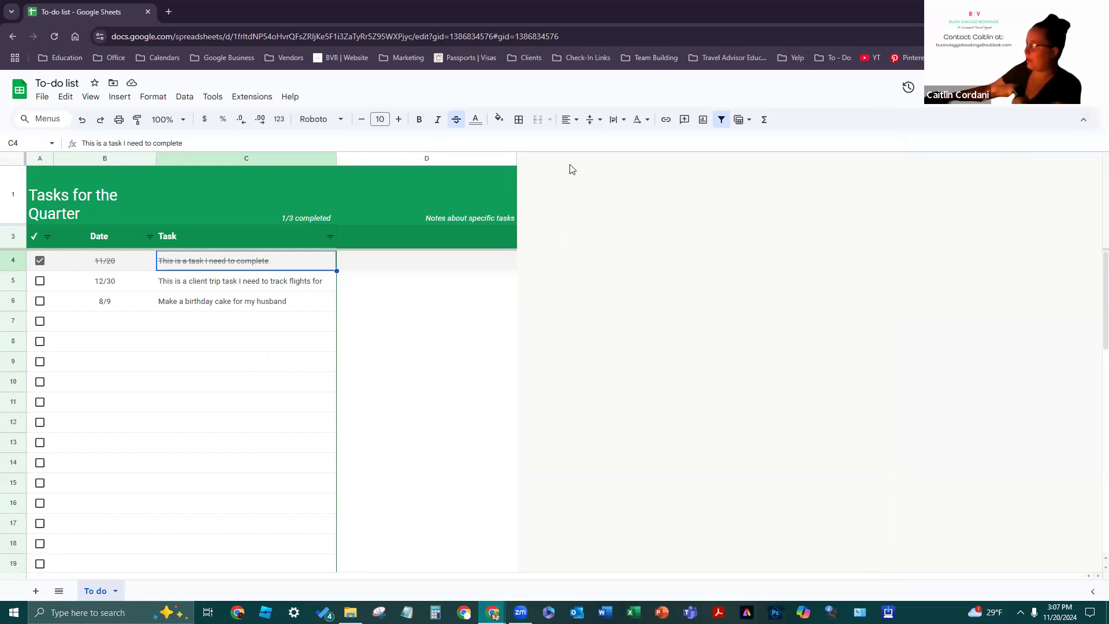
Clear all borders from the notes column D
{"action": "left_click", "coordinate": [361, 268]}
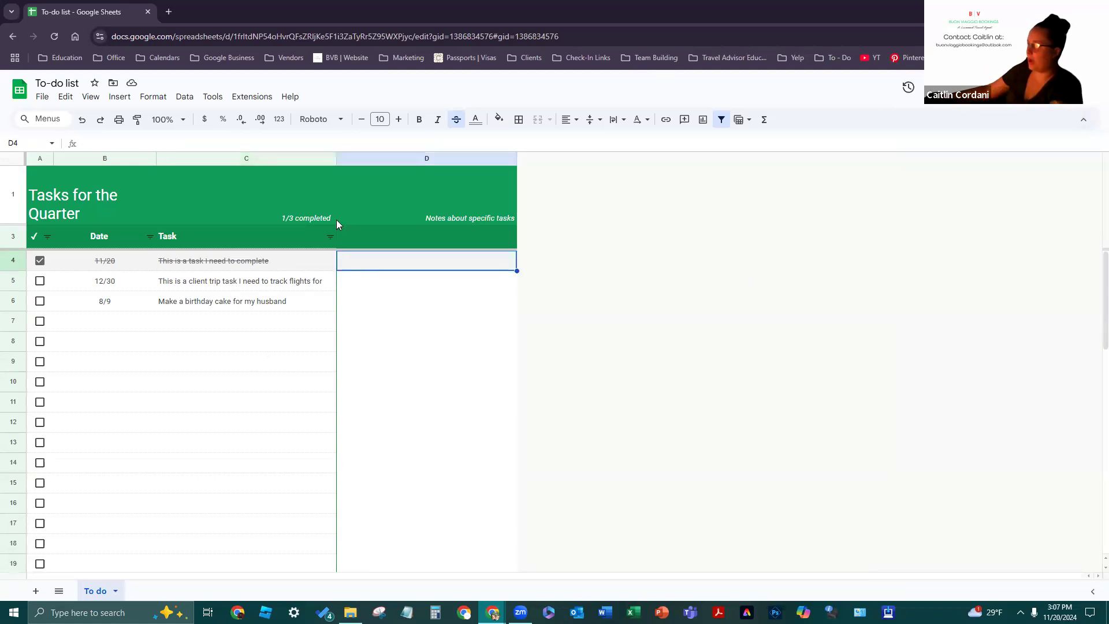
{"action": "left_click", "coordinate": [393, 159]}
{"action": "left_click", "coordinate": [523, 121]}
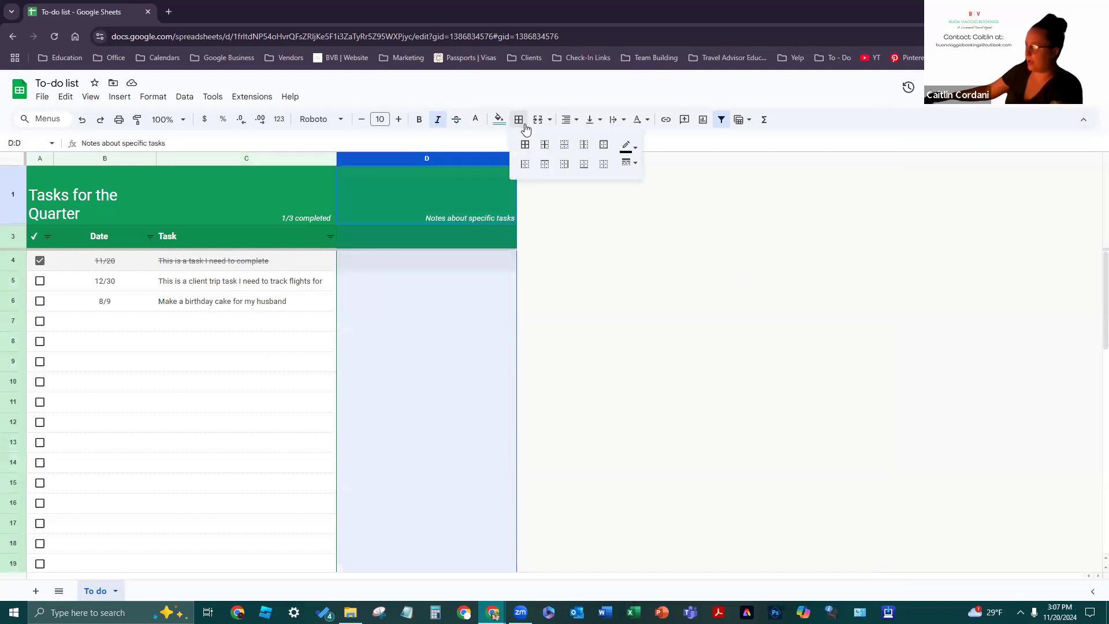
{"action": "left_click", "coordinate": [601, 171]}
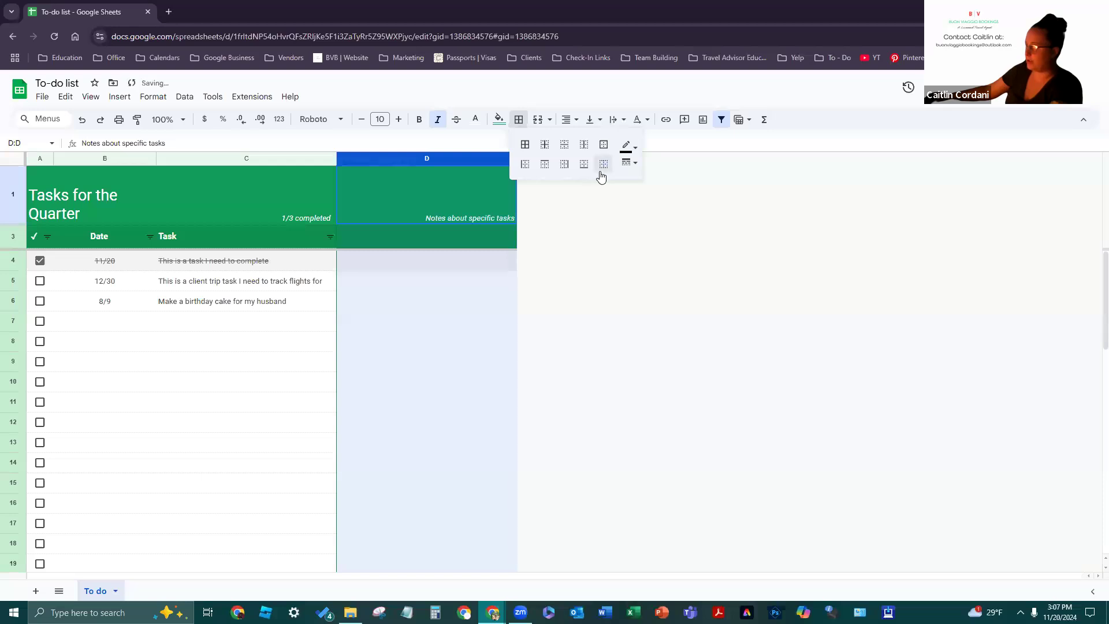
Apply all borders to the notes column D and to every cell in the entire sheet
{"action": "left_click", "coordinate": [525, 148]}
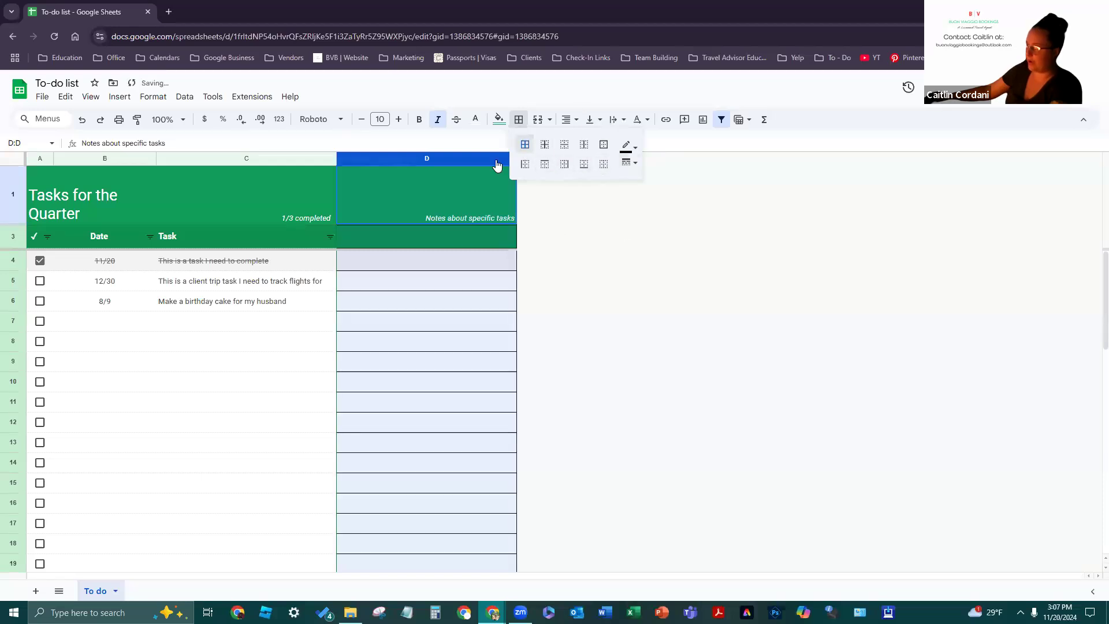
{"action": "left_click", "coordinate": [25, 156]}
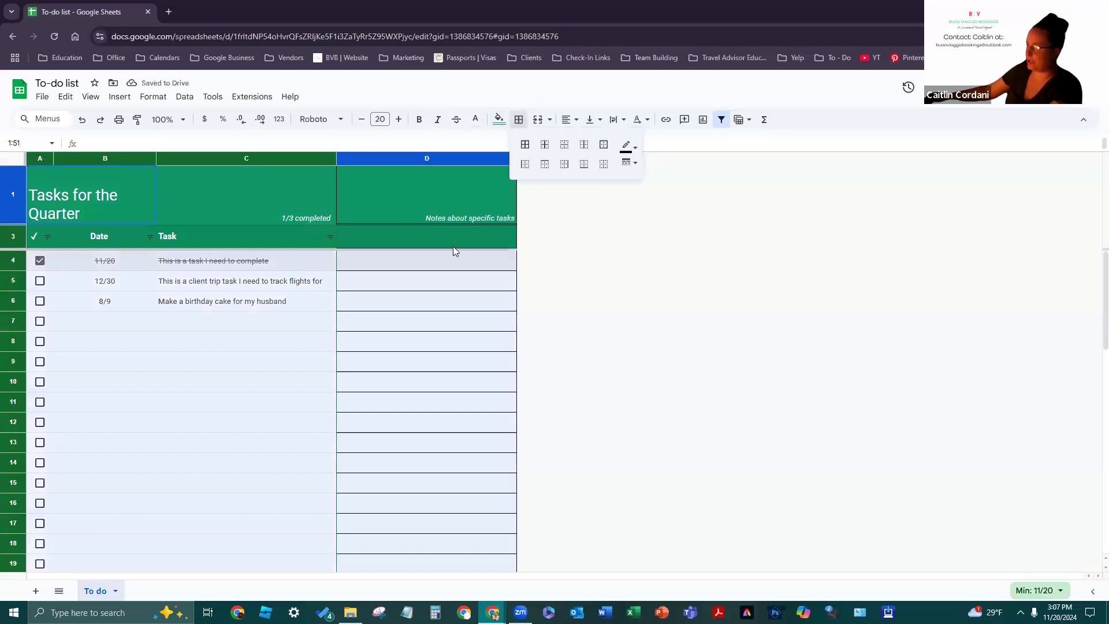
{"action": "left_click", "coordinate": [525, 144]}
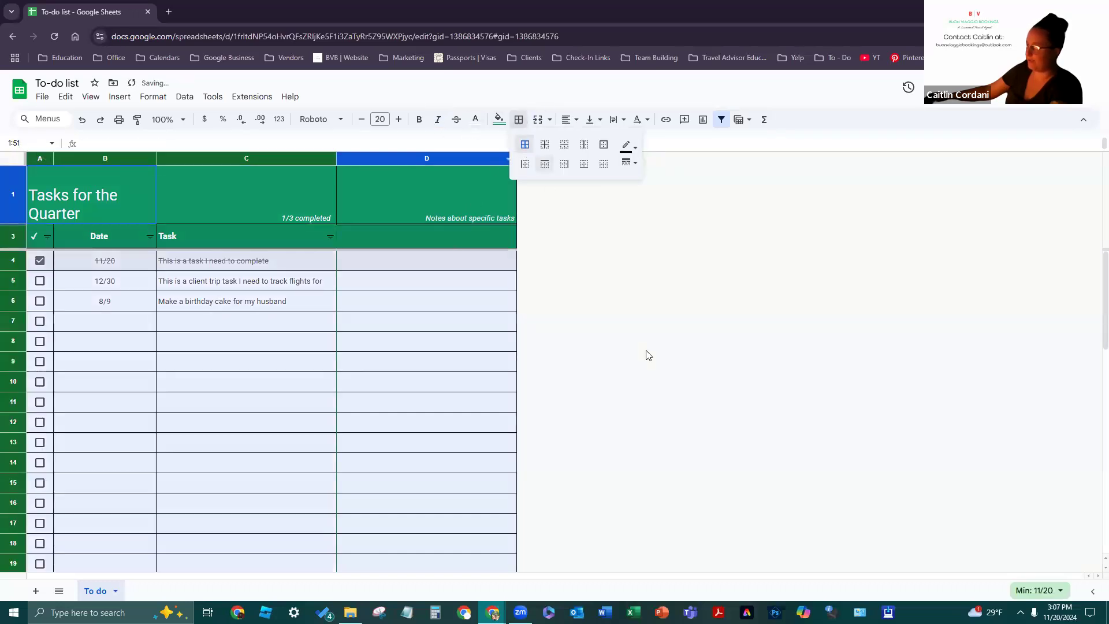
{"action": "left_click", "coordinate": [668, 329]}
{"action": "left_click", "coordinate": [300, 329]}
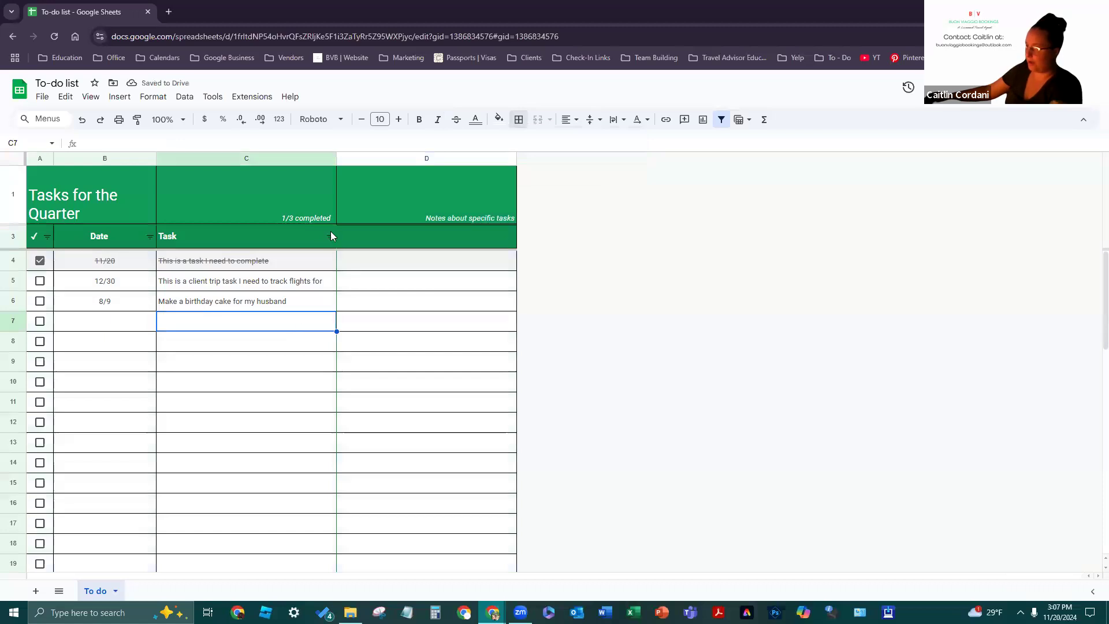
Remove the filter from the header row and create it again from D3 so it includes the notes column
{"action": "left_click", "coordinate": [493, 234]}
{"action": "right_click", "coordinate": [507, 235]}
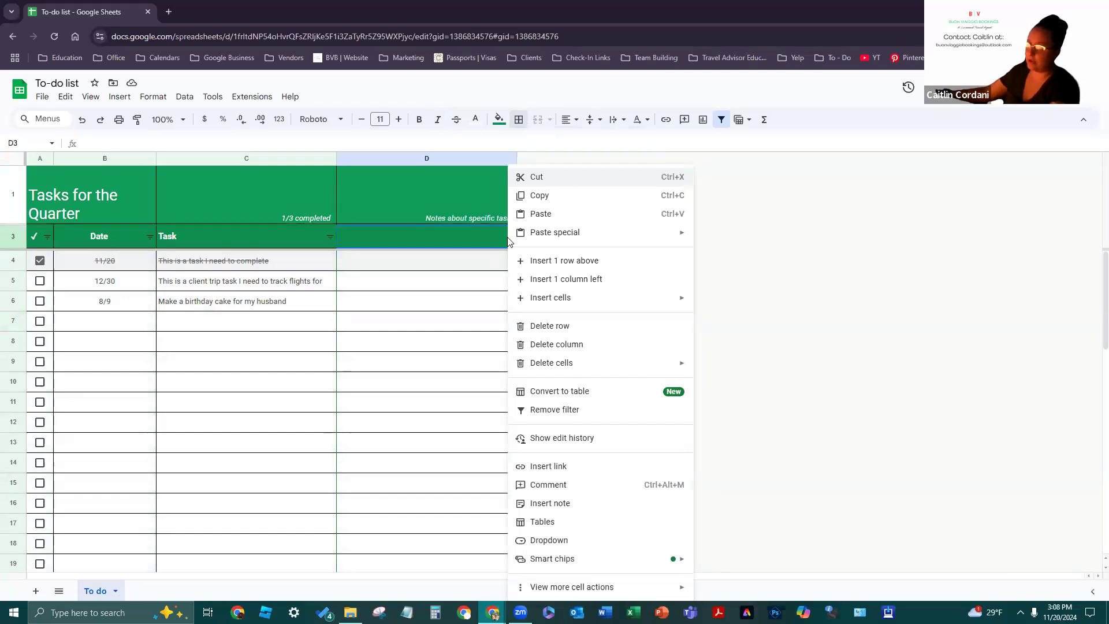
{"action": "left_click", "coordinate": [614, 410]}
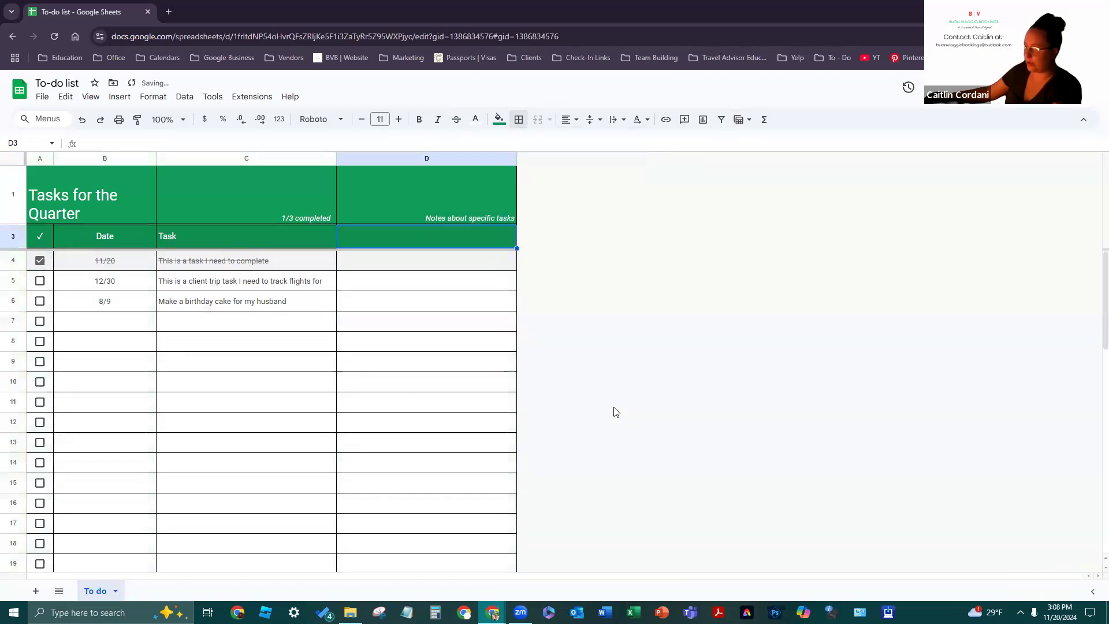
{"action": "right_click", "coordinate": [482, 229]}
{"action": "right_click", "coordinate": [451, 229]}
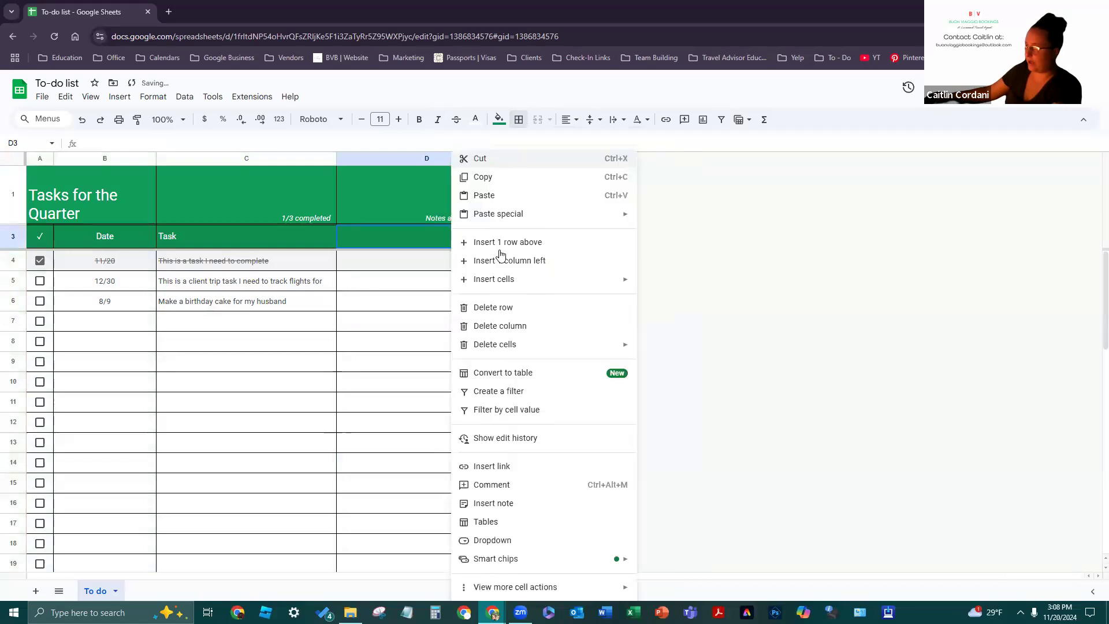
{"action": "left_click", "coordinate": [545, 391]}
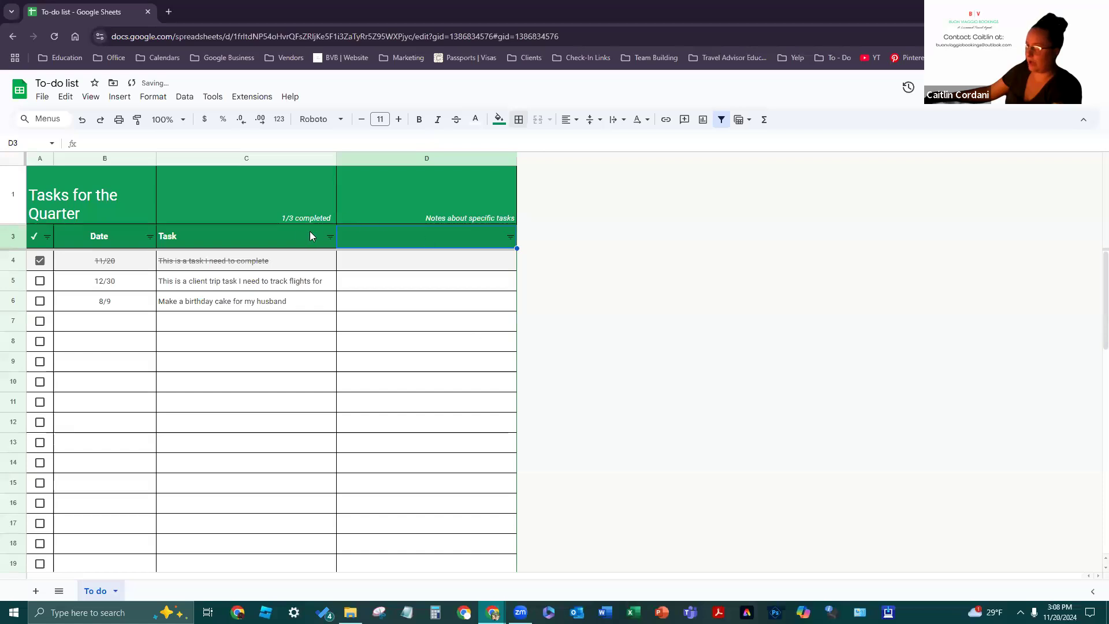
Examine the sort and filter options of column D and the Date column, keeping all date values selected
{"action": "left_click", "coordinate": [511, 237]}
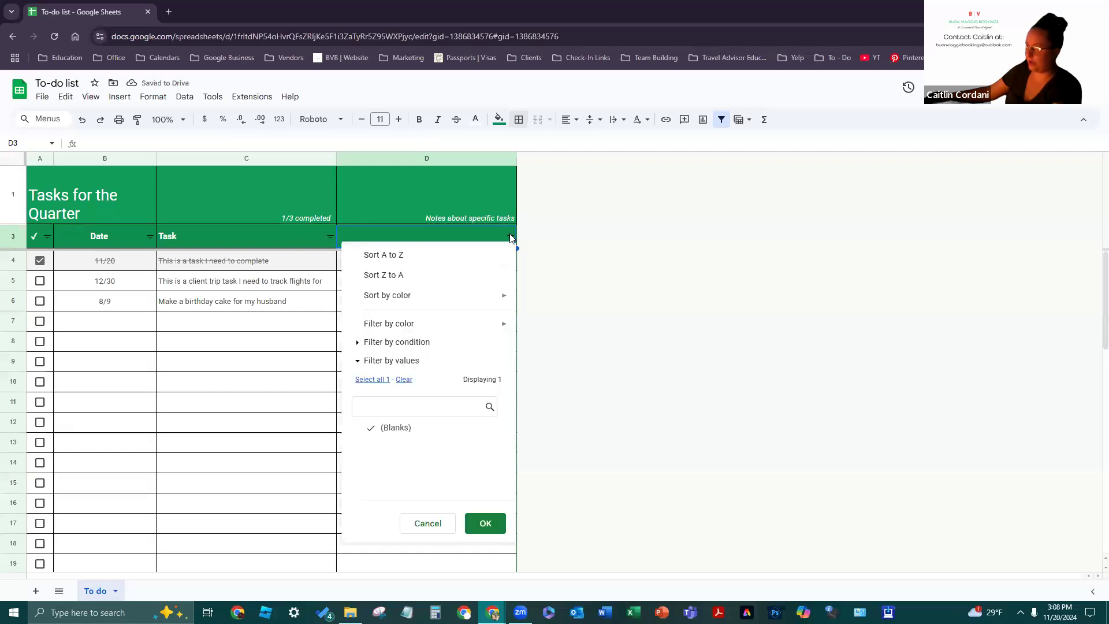
{"action": "left_click", "coordinate": [268, 238]}
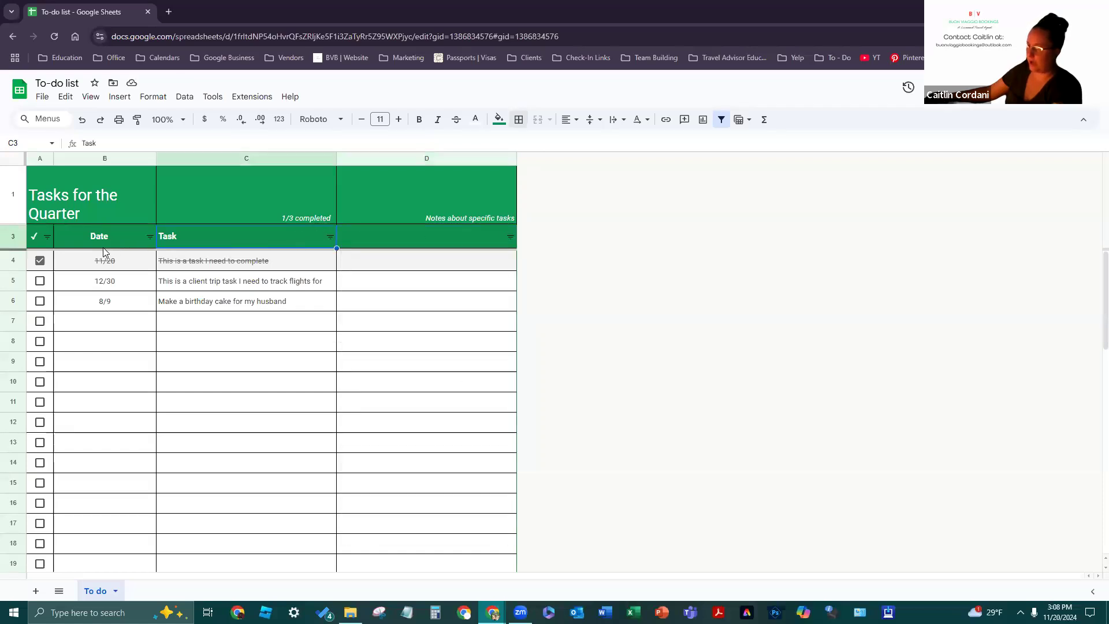
{"action": "left_click", "coordinate": [148, 236]}
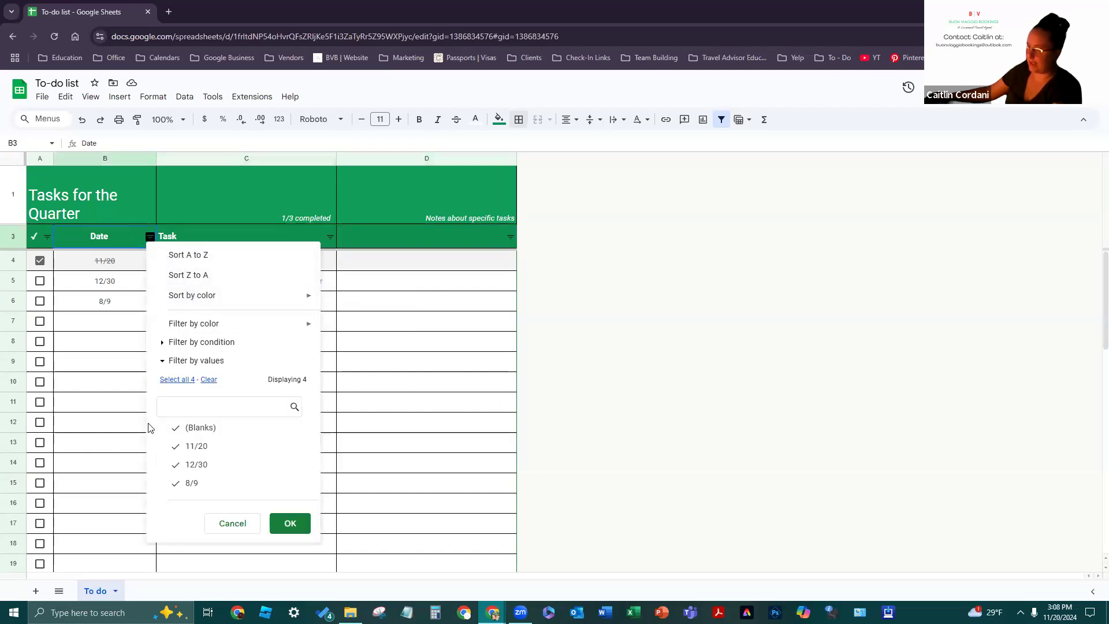
{"action": "mouse_move", "coordinate": [306, 295]}
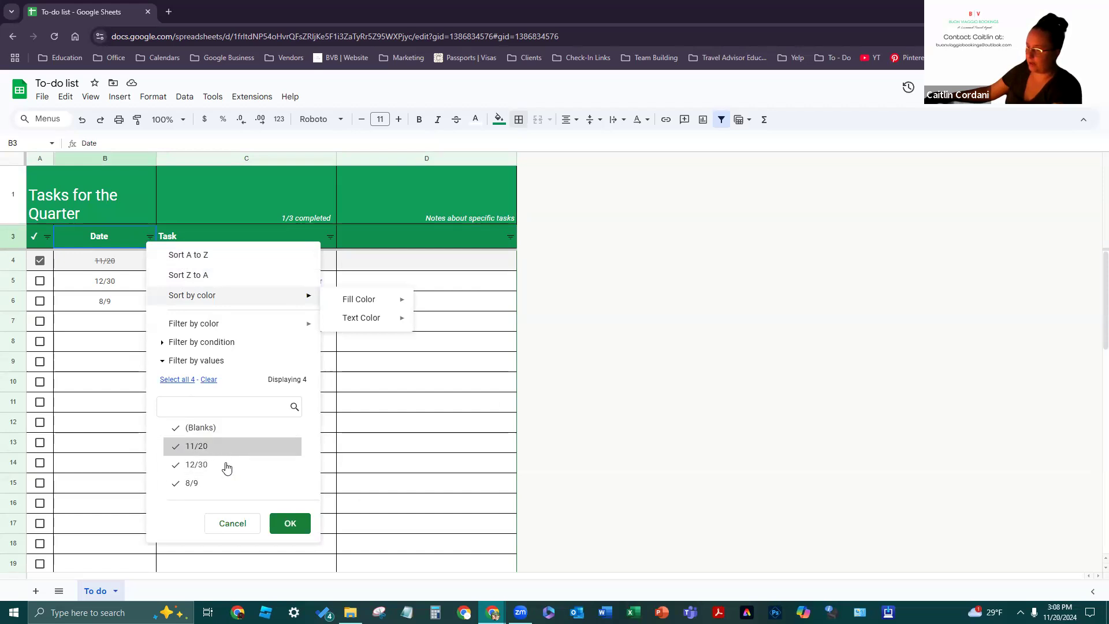
{"action": "left_click", "coordinate": [291, 524]}
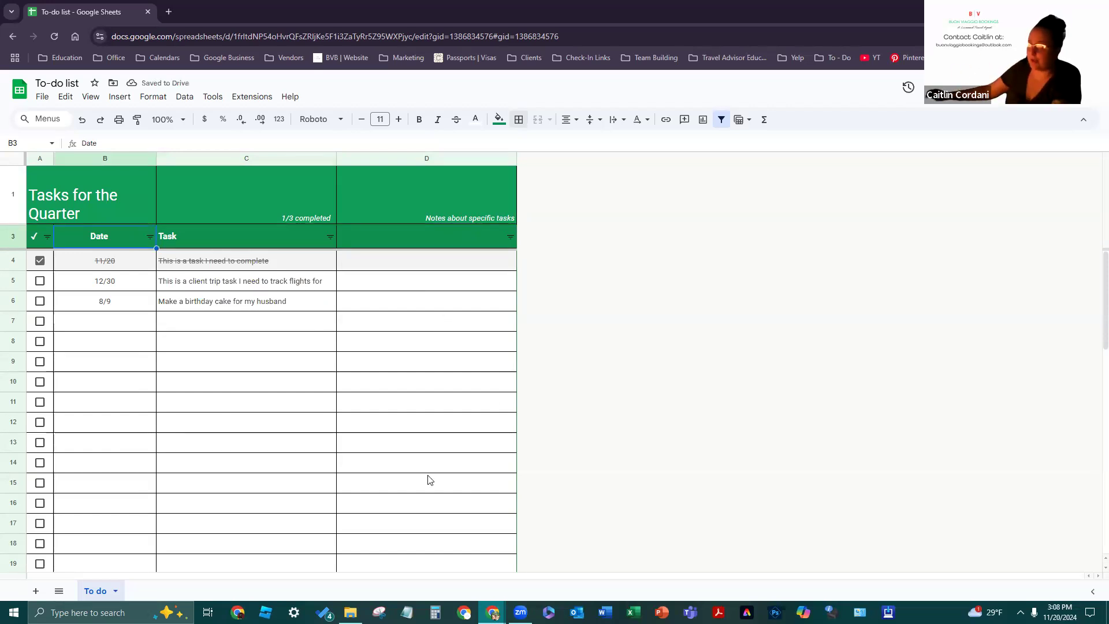
Return to the Sheets home page and create a new spreadsheet from the Travel planner template
{"action": "left_click", "coordinate": [19, 91]}
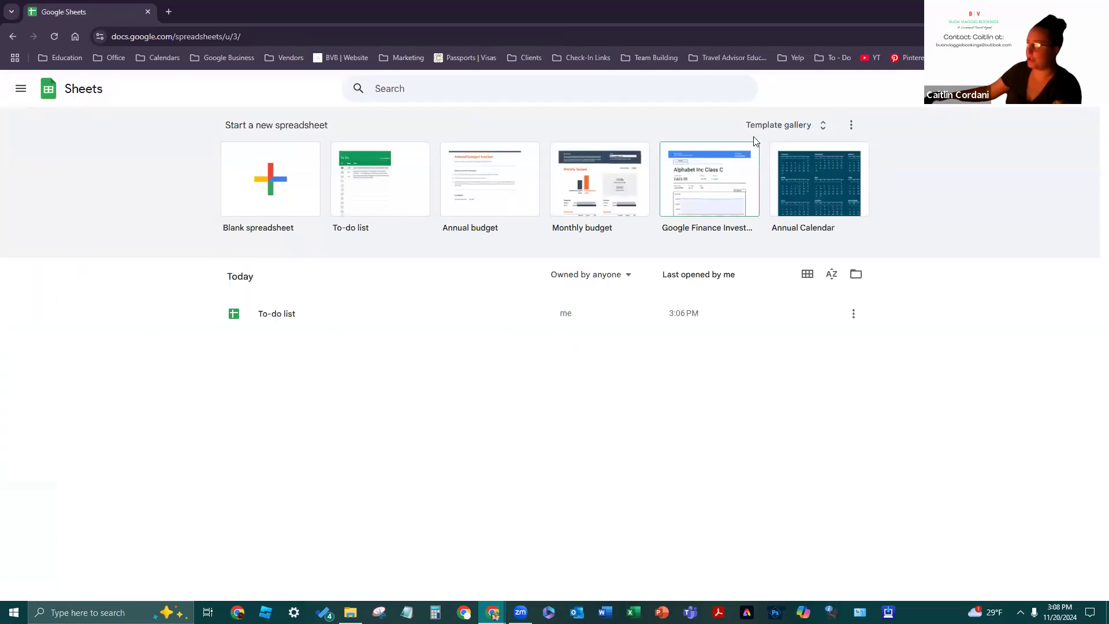
{"action": "left_click", "coordinate": [777, 125]}
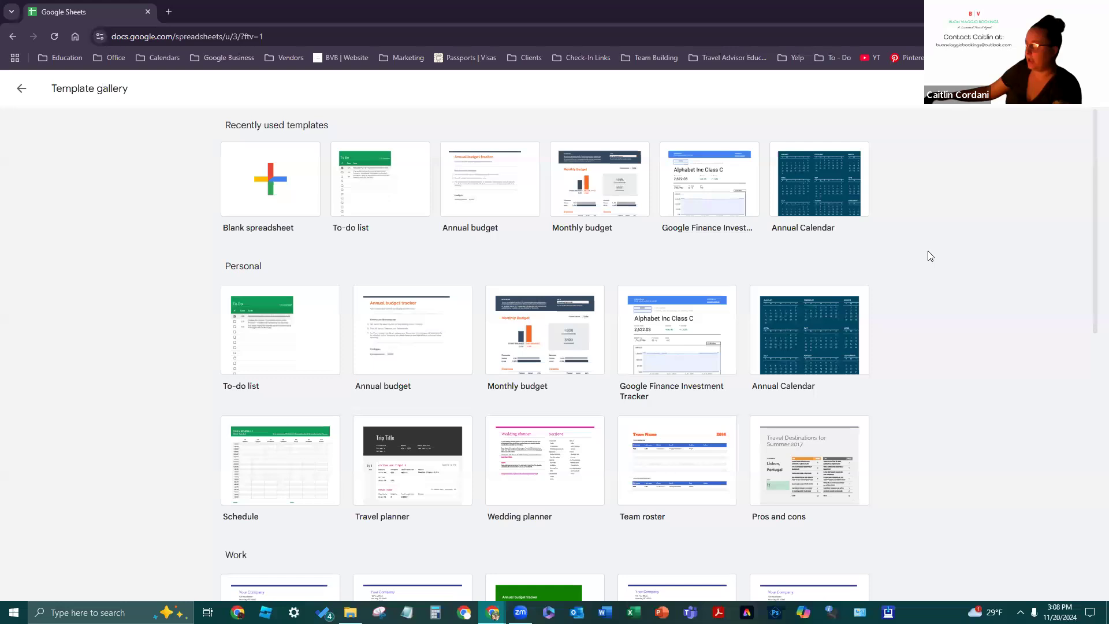
{"action": "scroll", "coordinate": [931, 256], "scroll_direction": "down", "scroll_amount": 3}
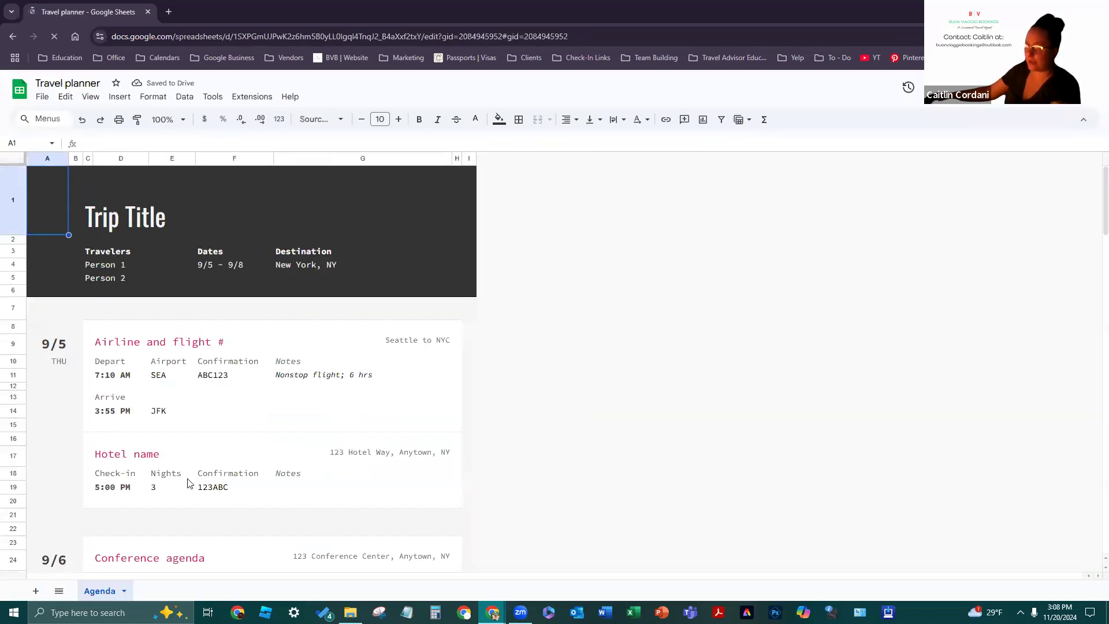
Look through the travel planner's itinerary sections, dismiss the Meet promotion, and open the first "Airline and flight #" heading for editing
{"action": "scroll", "coordinate": [189, 482], "scroll_direction": "down", "scroll_amount": 2}
{"action": "scroll", "coordinate": [318, 396], "scroll_direction": "up", "scroll_amount": 2}
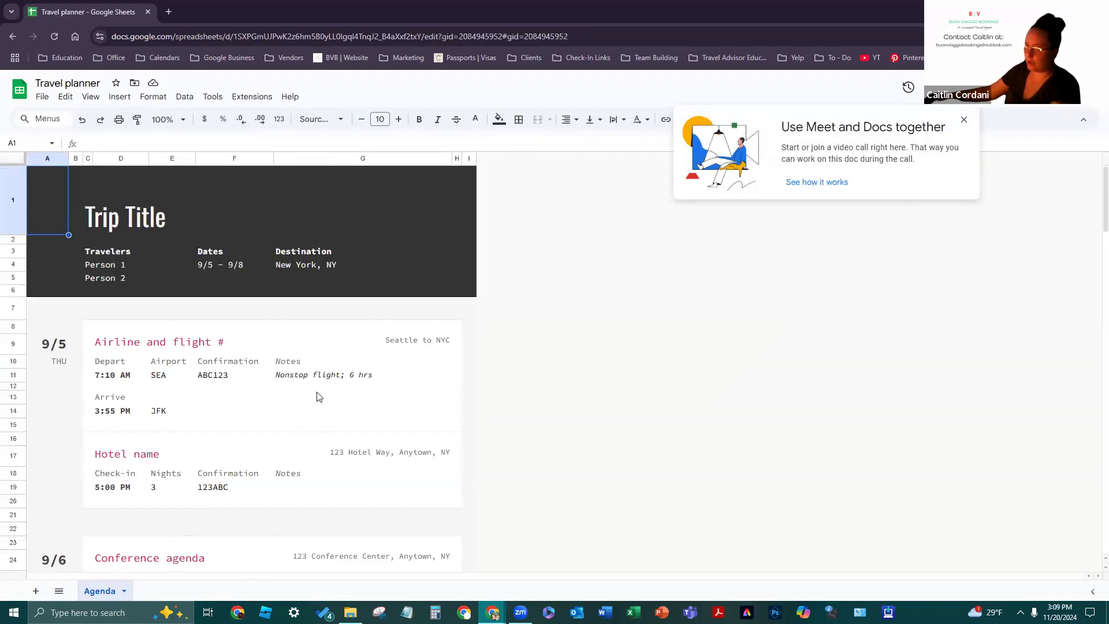
{"action": "scroll", "coordinate": [236, 377], "scroll_direction": "down", "scroll_amount": 1}
{"action": "scroll", "coordinate": [86, 399], "scroll_direction": "down", "scroll_amount": 4}
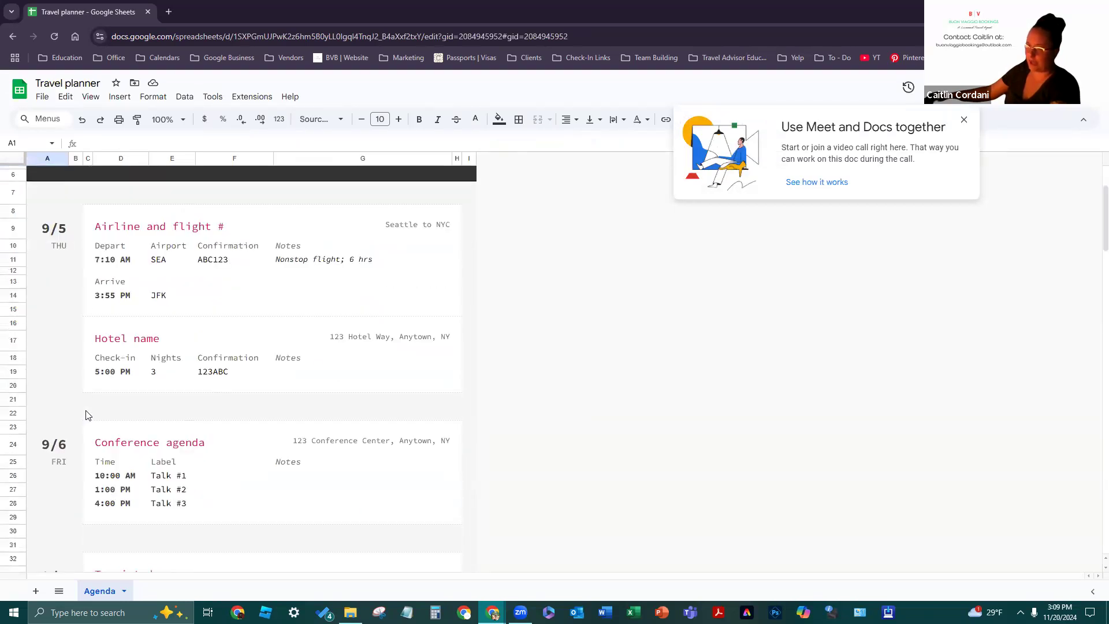
{"action": "scroll", "coordinate": [286, 324], "scroll_direction": "down", "scroll_amount": 4}
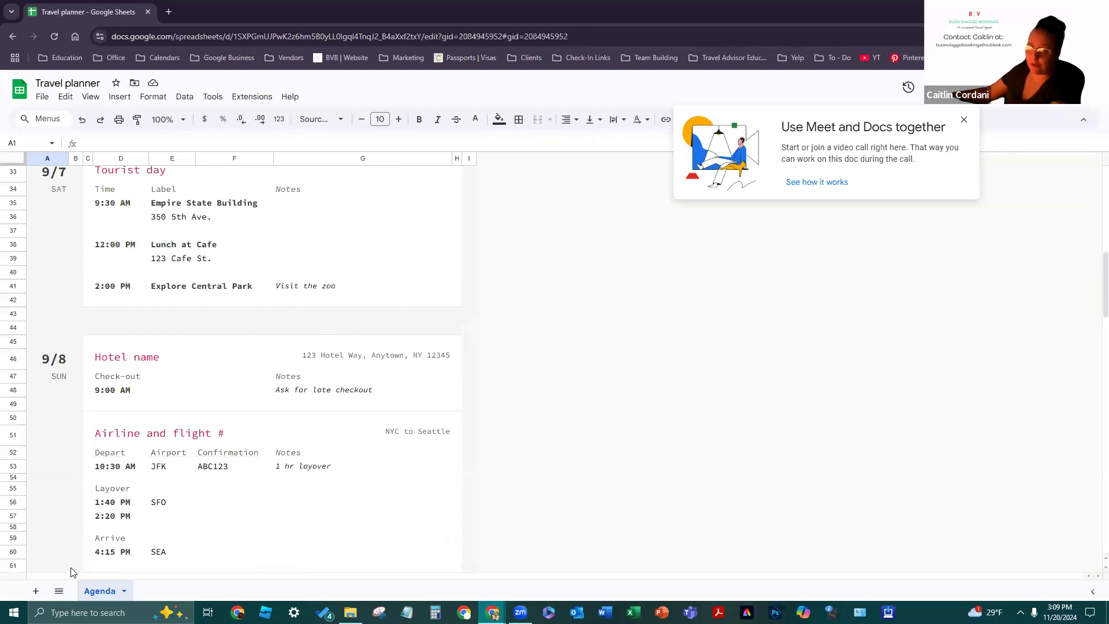
{"action": "scroll", "coordinate": [173, 430], "scroll_direction": "down", "scroll_amount": 3}
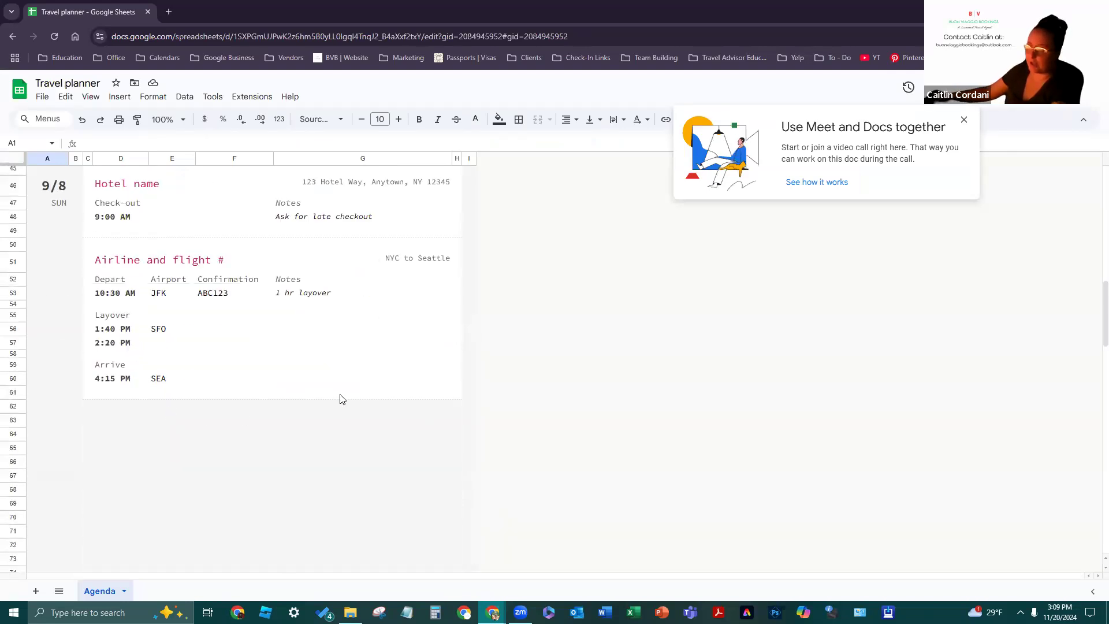
{"action": "scroll", "coordinate": [341, 399], "scroll_direction": "up", "scroll_amount": 4}
{"action": "left_click", "coordinate": [965, 121]}
{"action": "scroll", "coordinate": [298, 408], "scroll_direction": "up", "scroll_amount": 5}
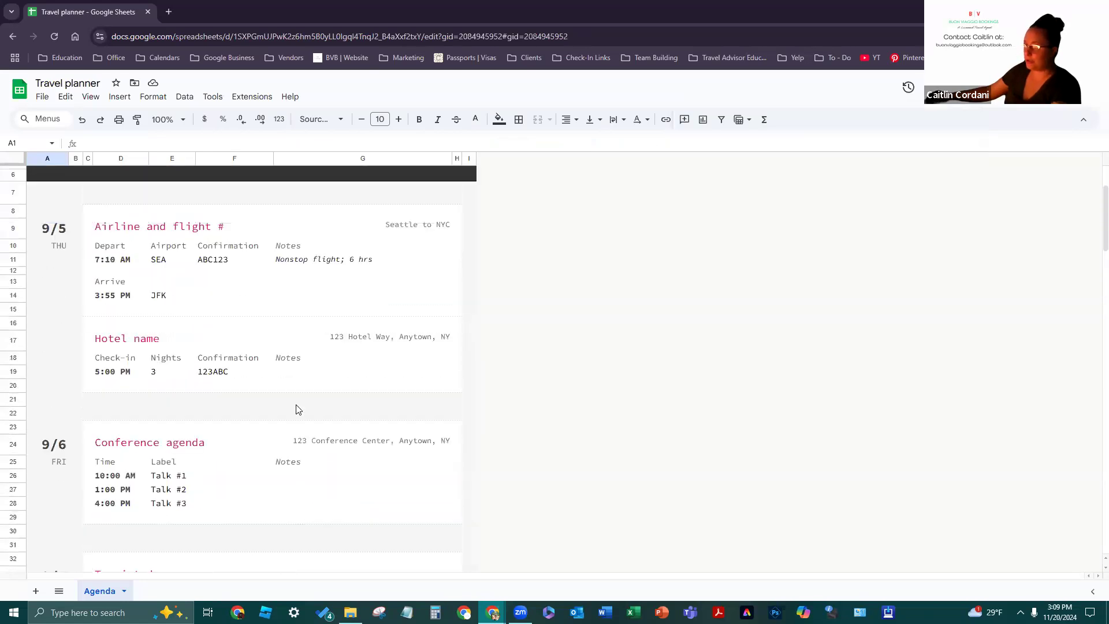
{"action": "scroll", "coordinate": [118, 291], "scroll_direction": "up", "scroll_amount": 1}
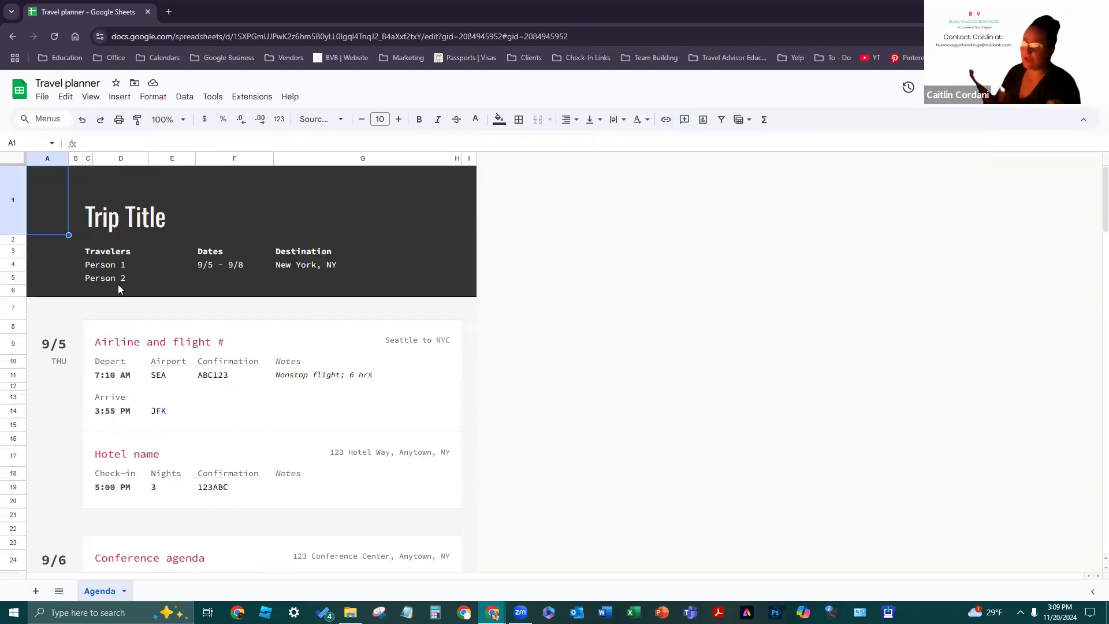
{"action": "left_click", "coordinate": [211, 349]}
{"action": "double_click", "coordinate": [240, 340]}
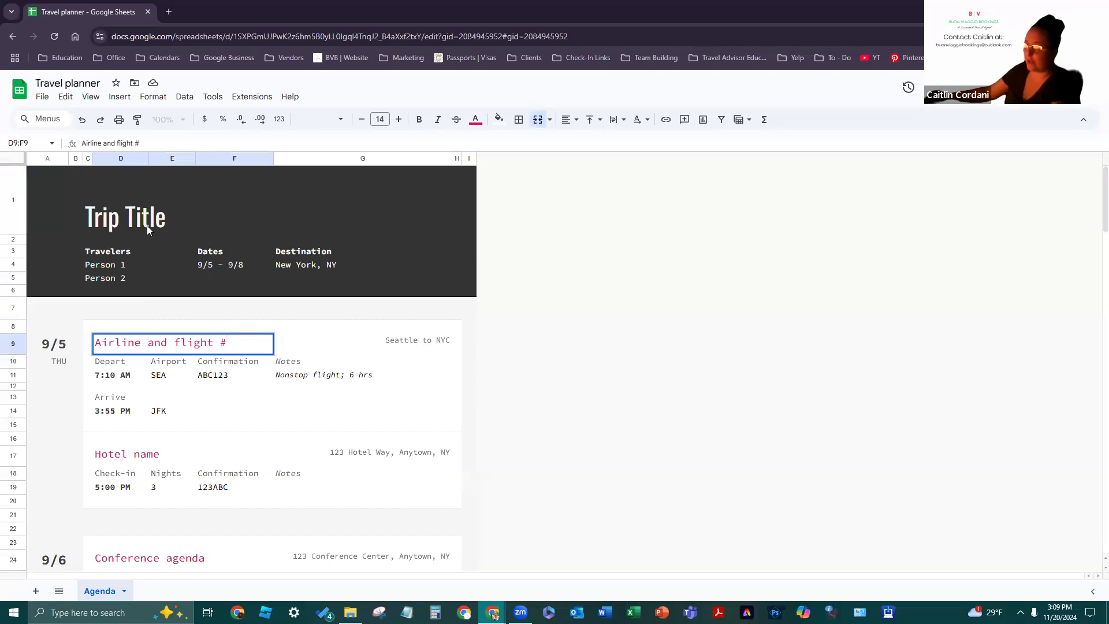
Leave the travel planner and create a new spreadsheet from the Invoice template
{"action": "left_click", "coordinate": [18, 89]}
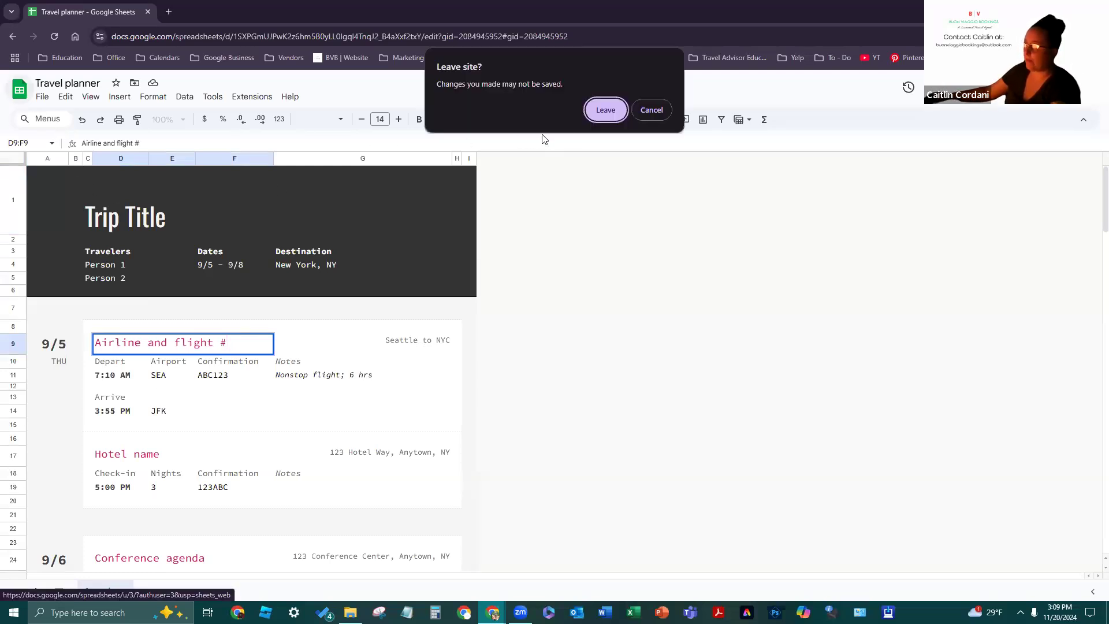
{"action": "left_click", "coordinate": [608, 109]}
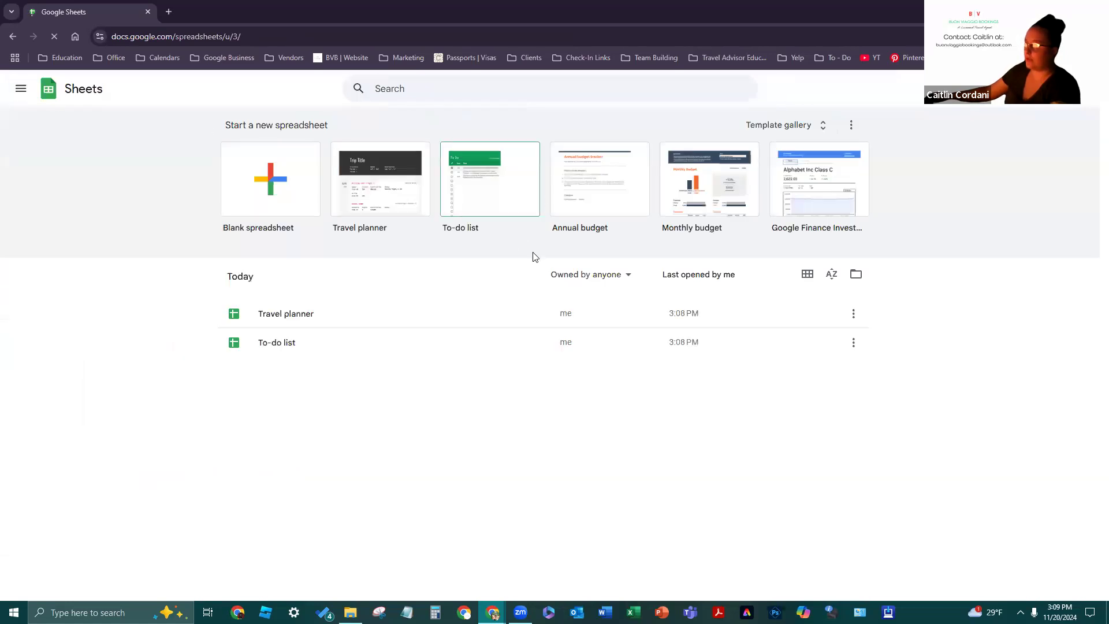
{"action": "left_click", "coordinate": [786, 125]}
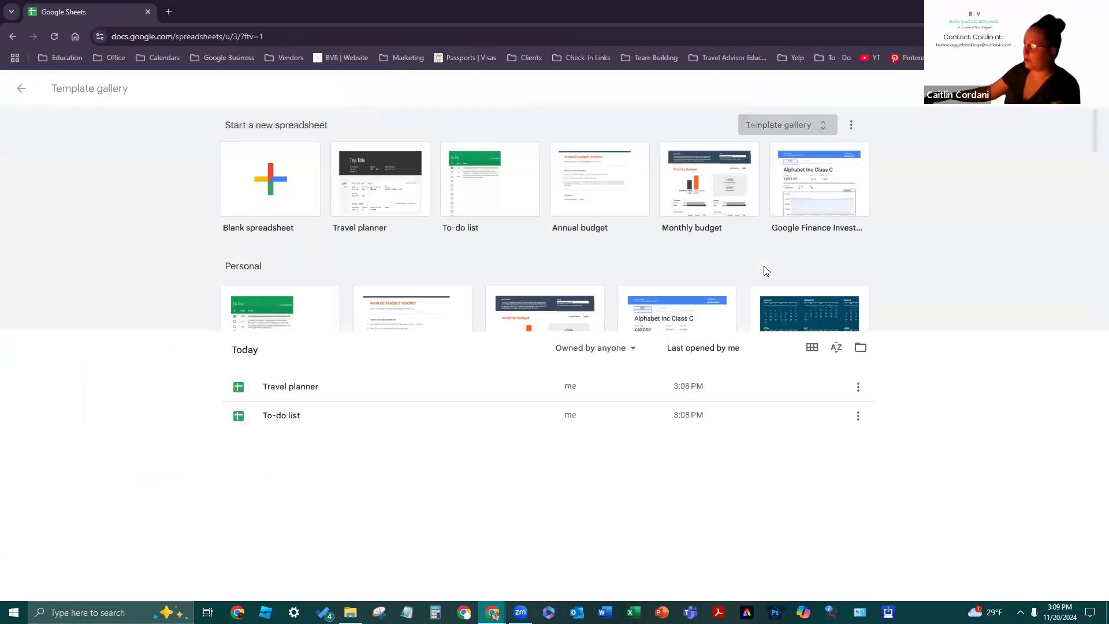
{"action": "scroll", "coordinate": [927, 427], "scroll_direction": "down", "scroll_amount": 3}
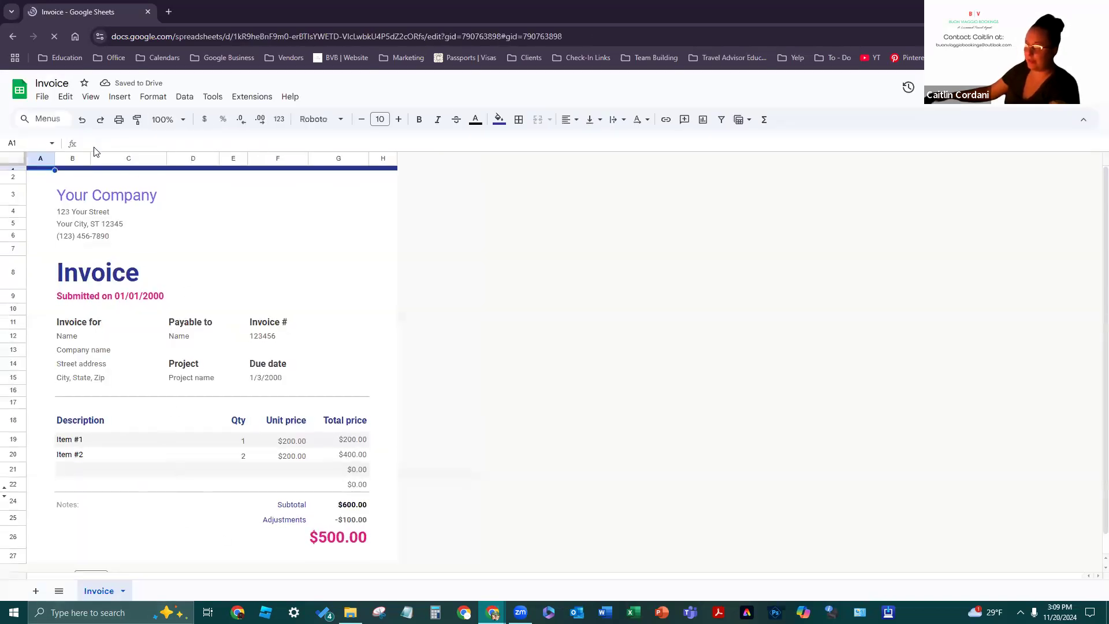
Examine the invoice's company name, address and phone cells and the rest of its layout
{"action": "left_click", "coordinate": [165, 200]}
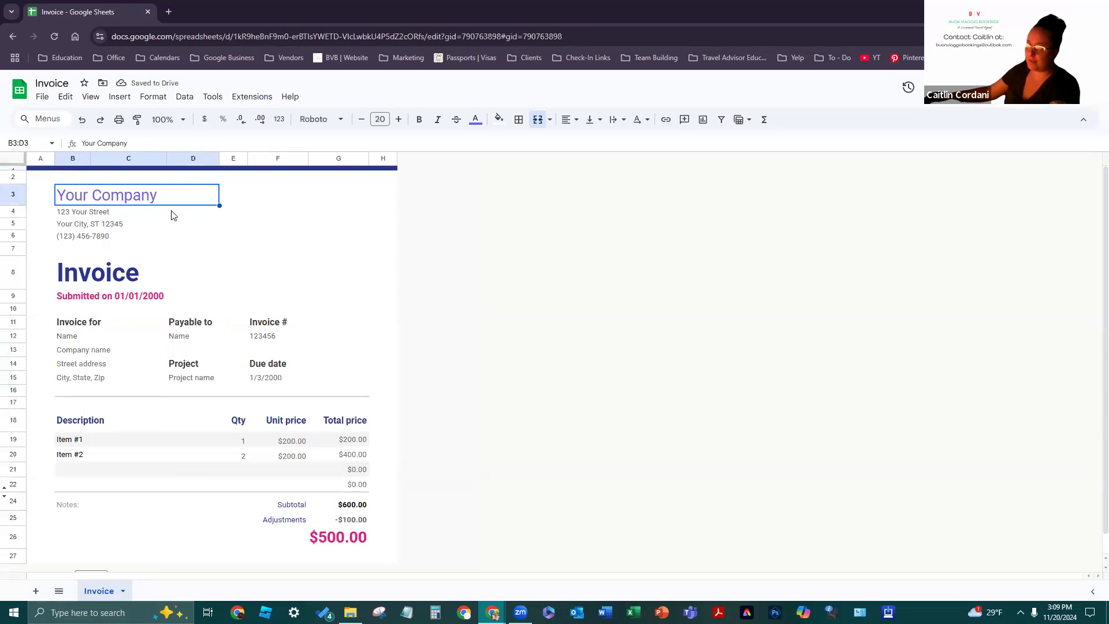
{"action": "left_click", "coordinate": [171, 215]}
{"action": "left_click", "coordinate": [166, 225]}
{"action": "left_click", "coordinate": [165, 237]}
{"action": "left_click", "coordinate": [171, 200]}
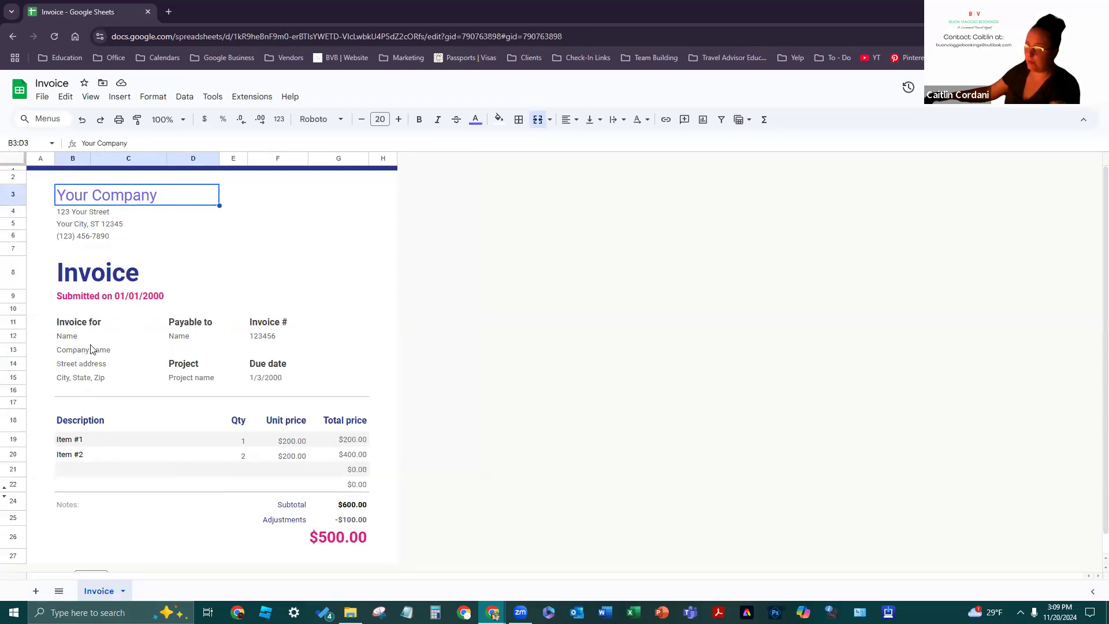
{"action": "scroll", "coordinate": [208, 385], "scroll_direction": "down", "scroll_amount": 1}
{"action": "scroll", "coordinate": [207, 388], "scroll_direction": "up", "scroll_amount": 1}
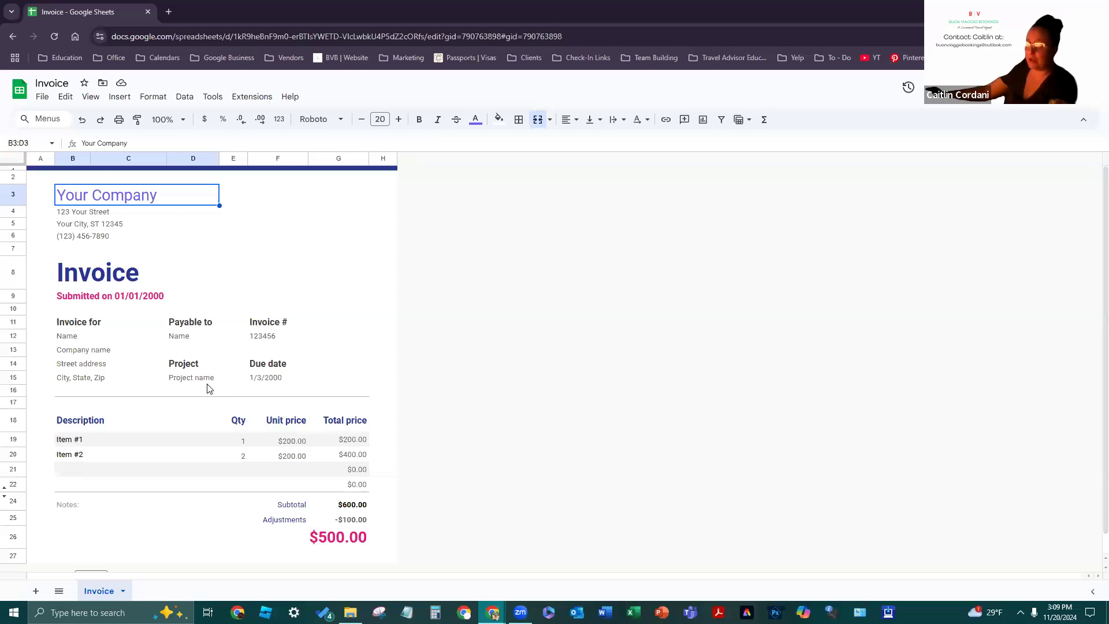
Return to the spreadsheet list, view the Invoice file's options, and reopen the Invoice
{"action": "left_click", "coordinate": [18, 89]}
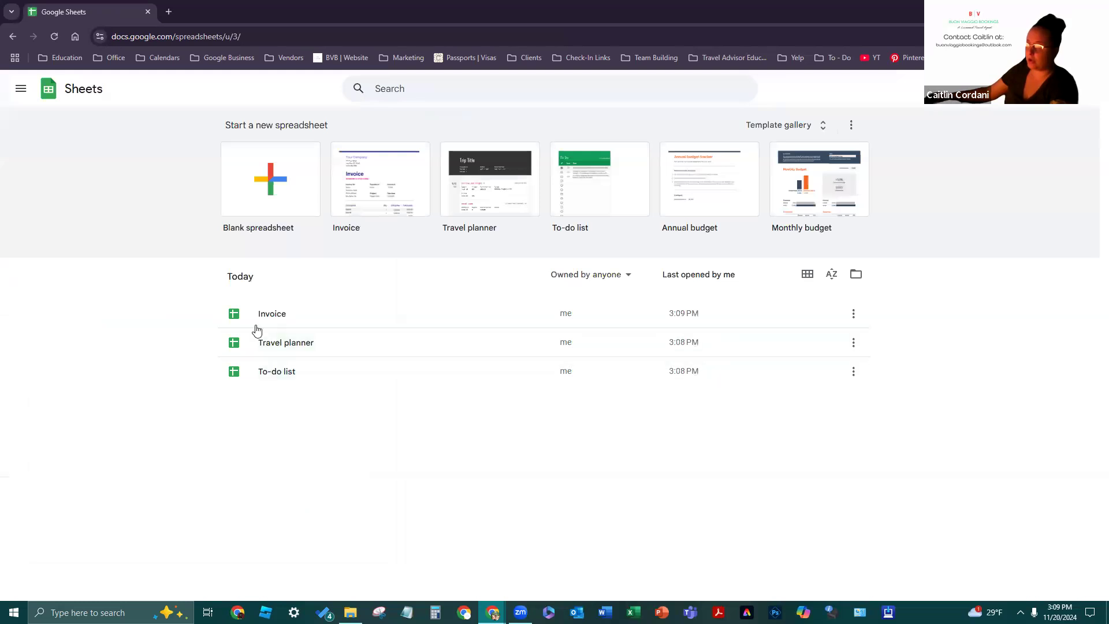
{"action": "left_click", "coordinate": [428, 323]}
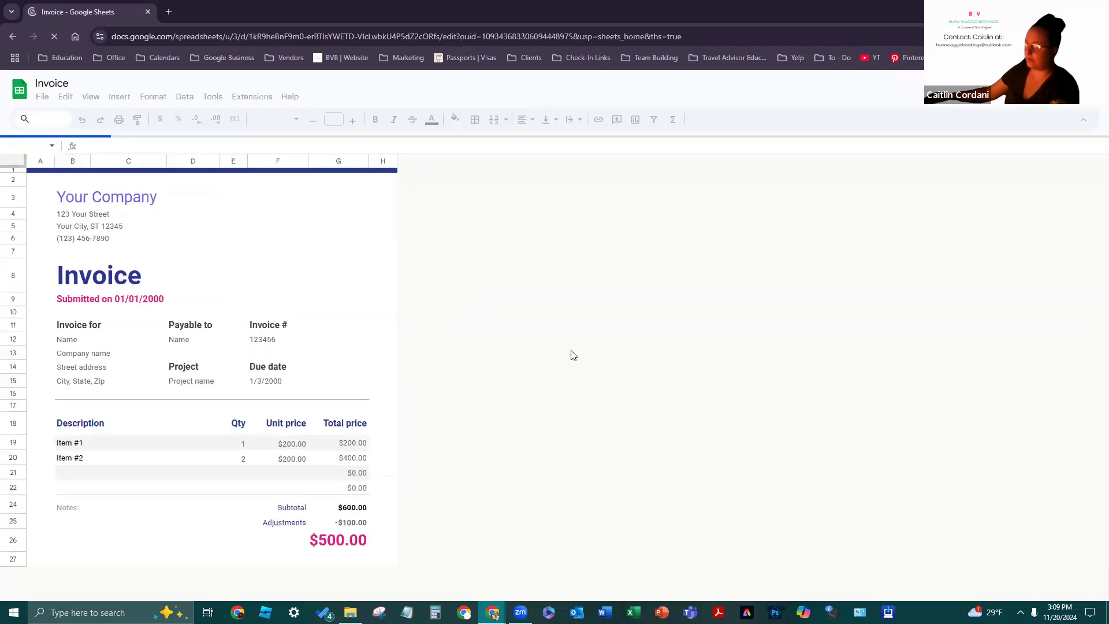
{"action": "left_click", "coordinate": [24, 100]}
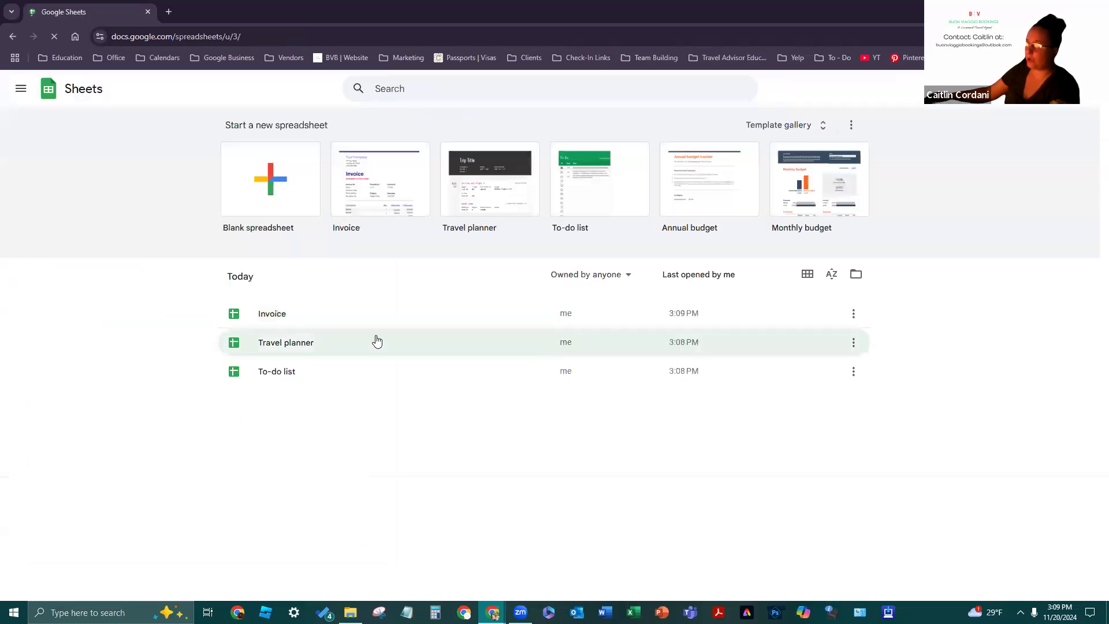
{"action": "left_click", "coordinate": [857, 320]}
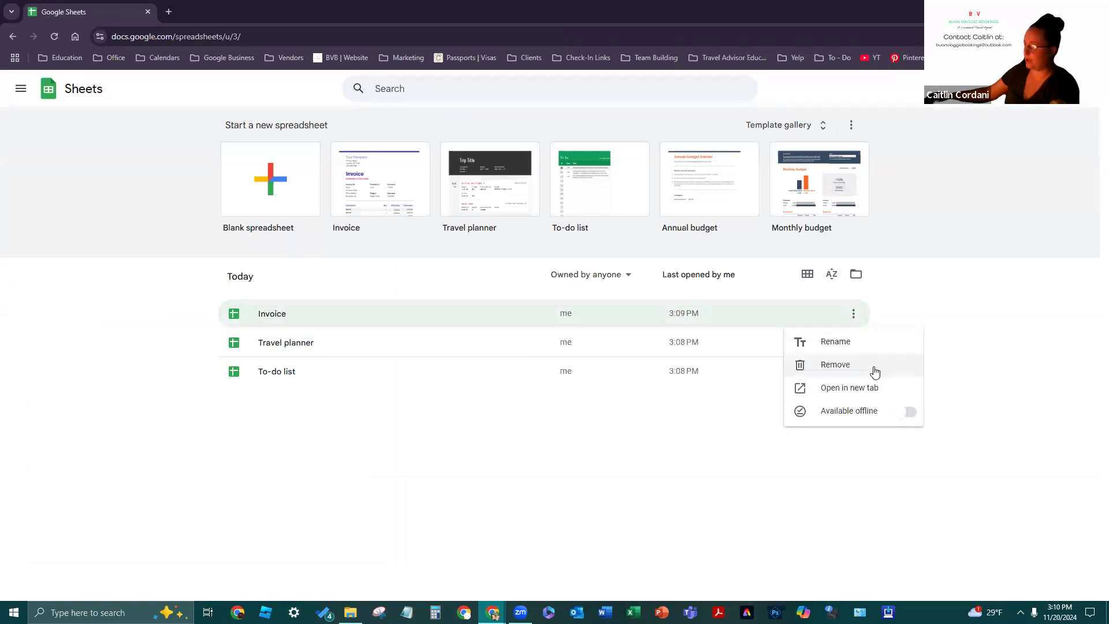
{"action": "left_click", "coordinate": [380, 312]}
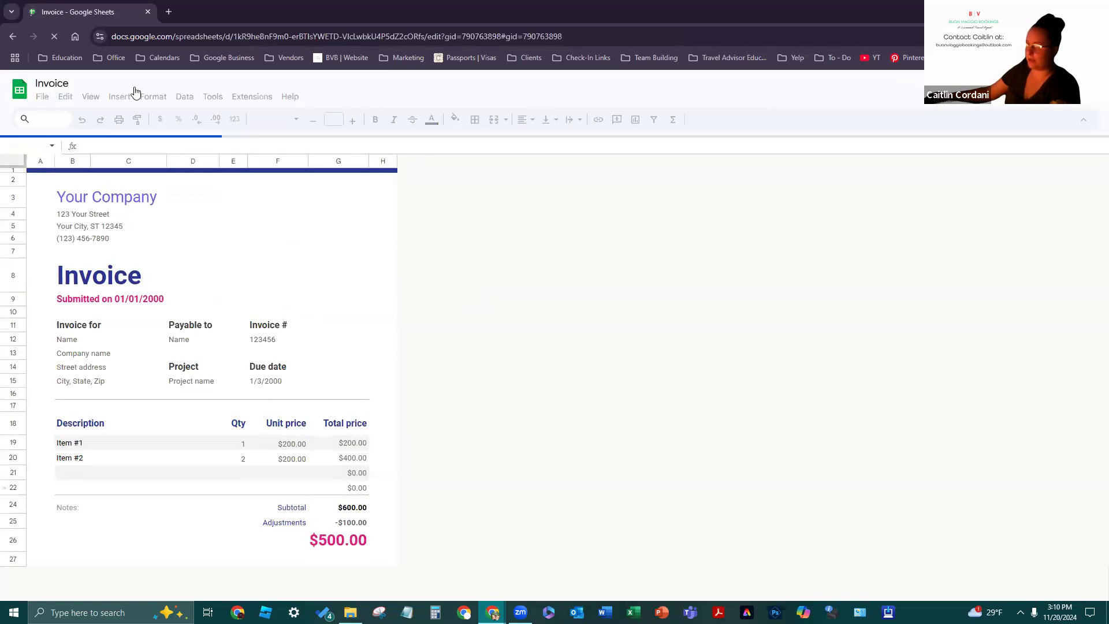
Make a copy of the Invoice spreadsheet in My Drive named "Clients Invoice"
{"action": "left_click", "coordinate": [41, 97]}
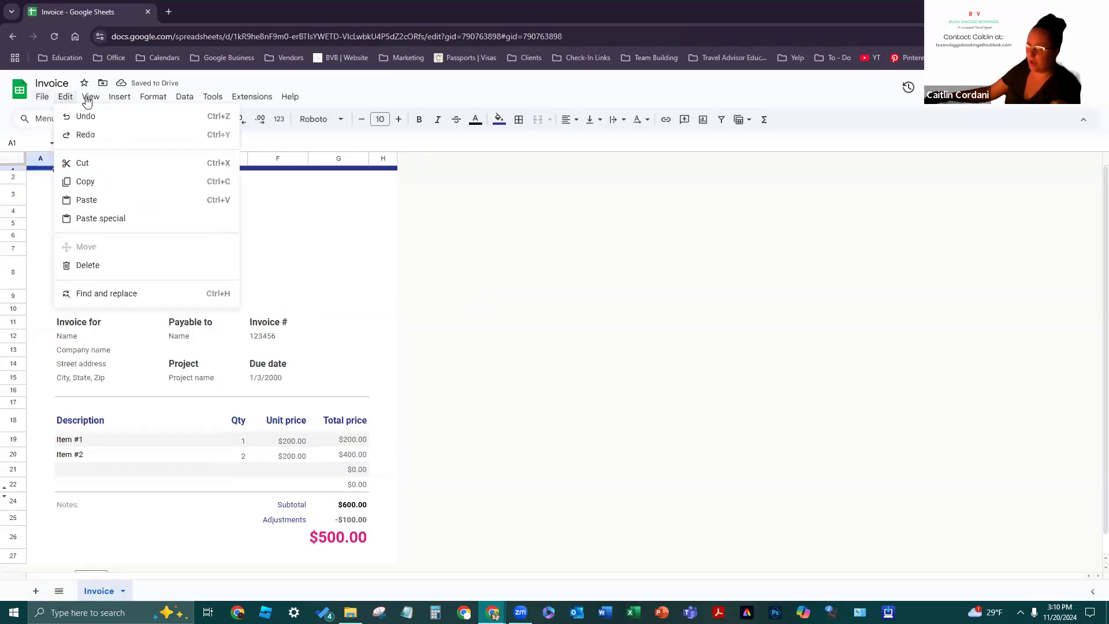
{"action": "mouse_move", "coordinate": [41, 100]}
{"action": "left_click", "coordinate": [68, 172]}
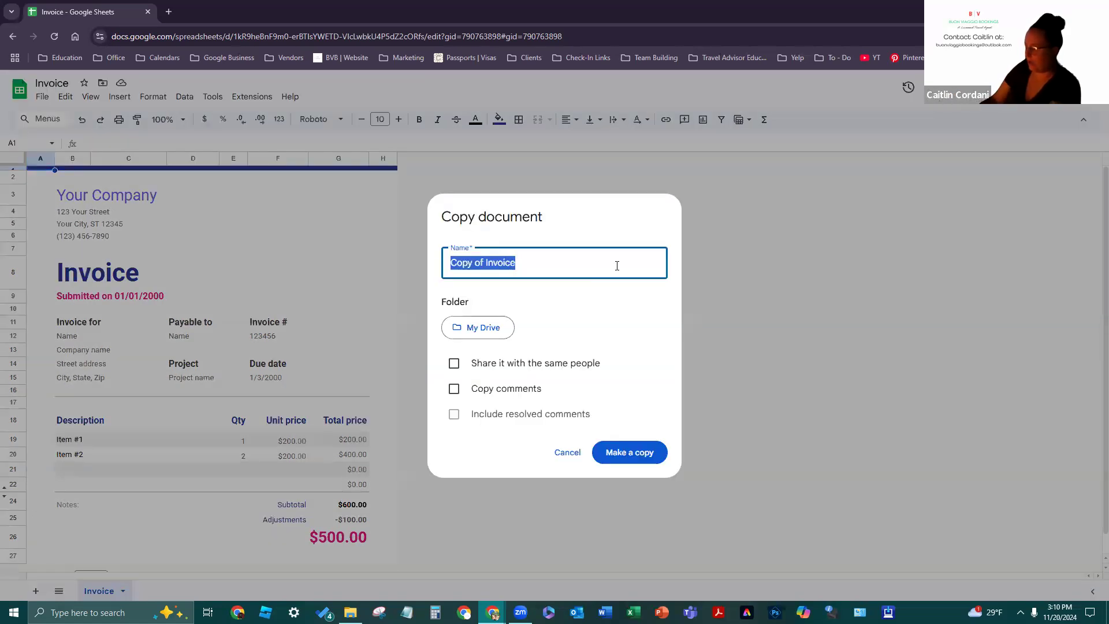
{"action": "type", "text": "Clien"}
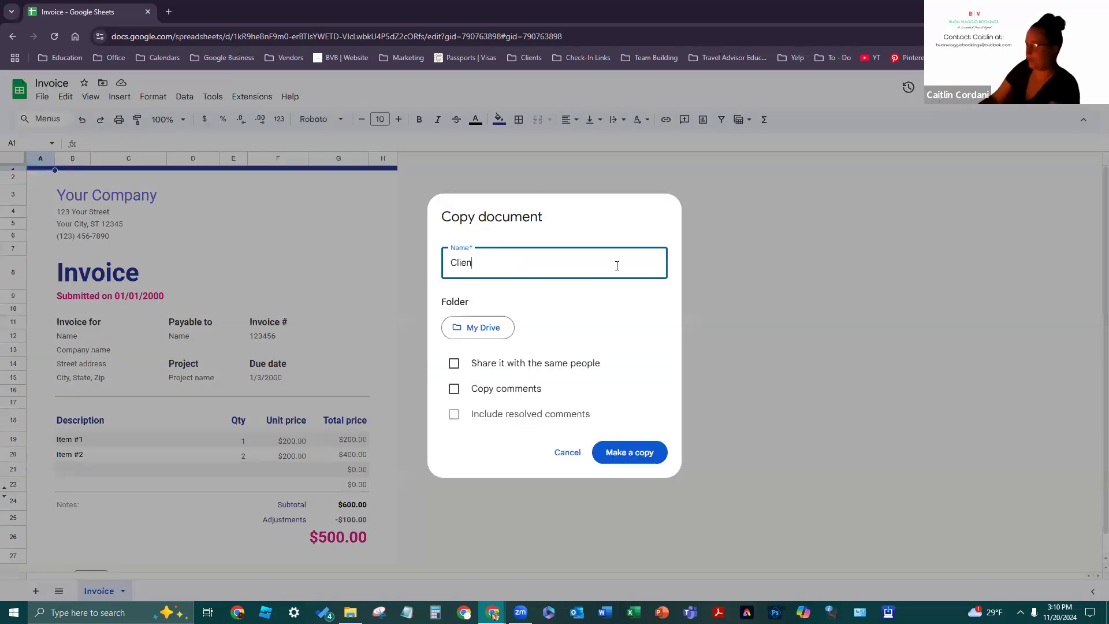
{"action": "type", "text": "ts Invoice"}
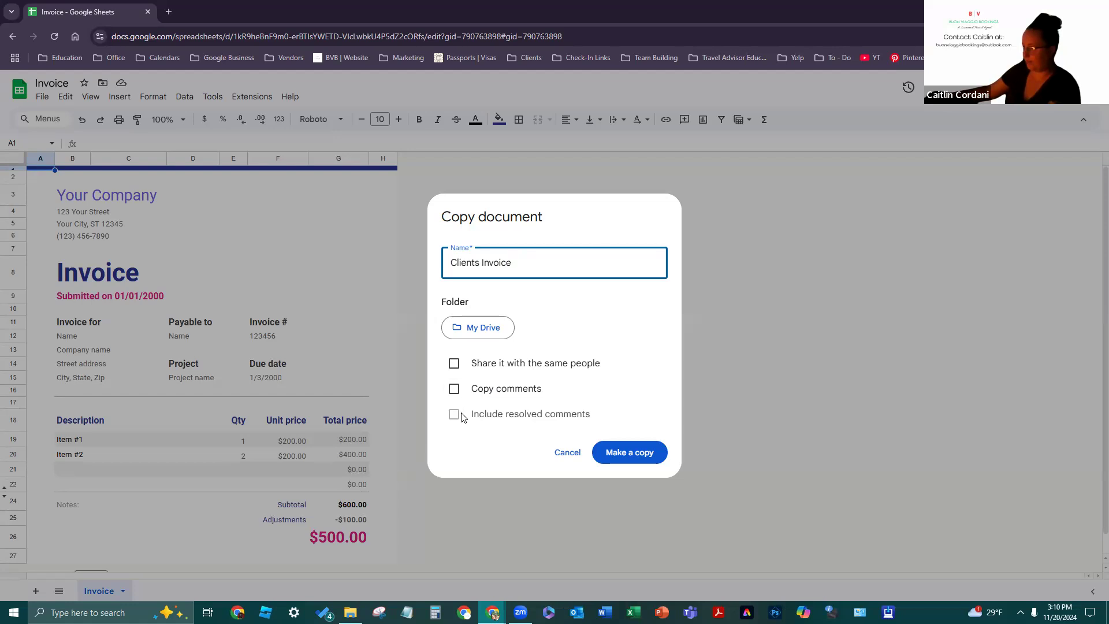
{"action": "left_click", "coordinate": [646, 469]}
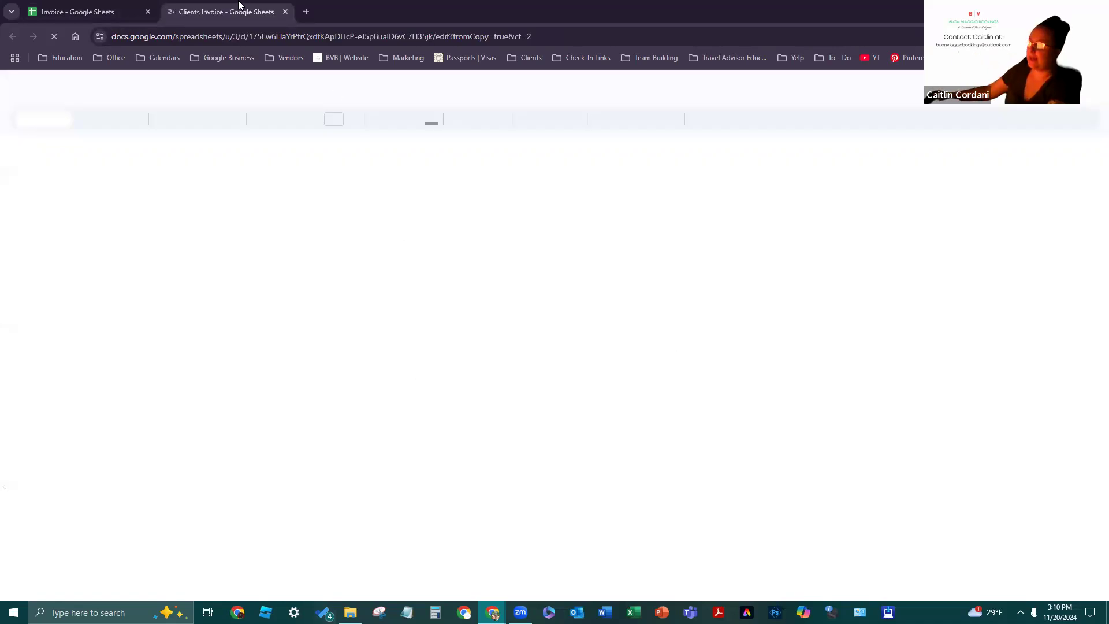
Compare the original Invoice with the Clients Invoice copy by switching between the two files
{"action": "left_click", "coordinate": [89, 10]}
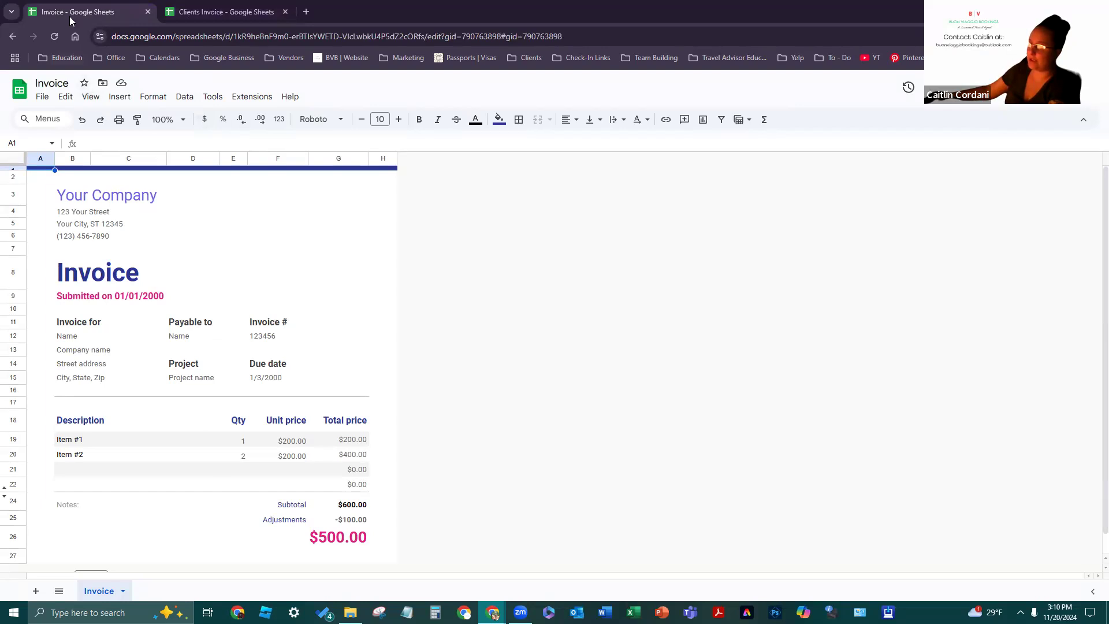
{"action": "left_click", "coordinate": [224, 8]}
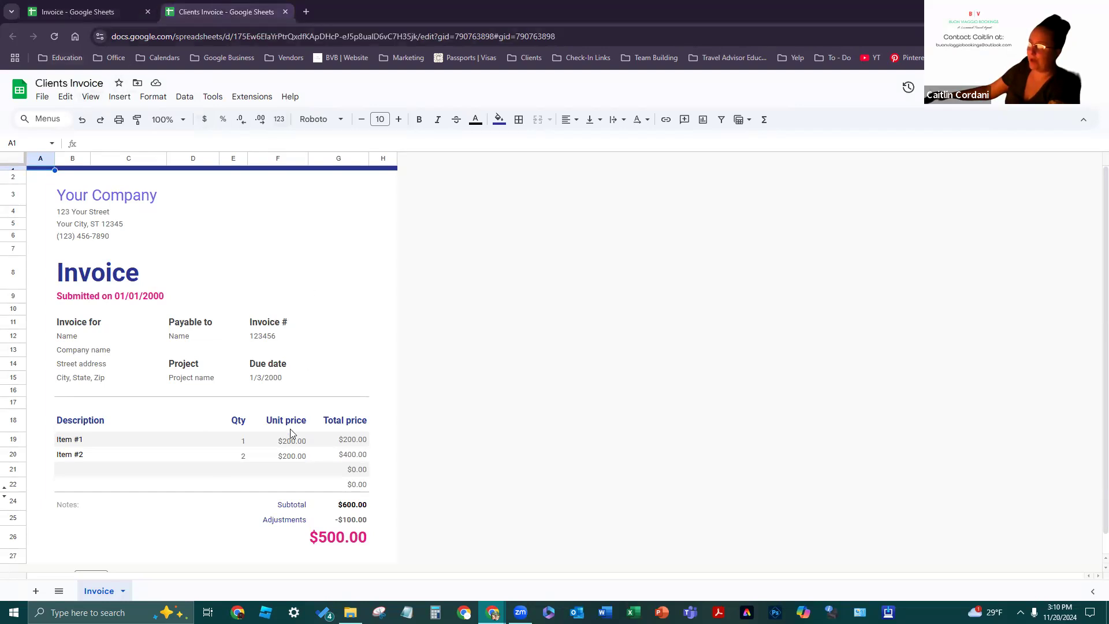
{"action": "scroll", "coordinate": [289, 439], "scroll_direction": "down", "scroll_amount": 1}
{"action": "scroll", "coordinate": [285, 451], "scroll_direction": "up", "scroll_amount": 1}
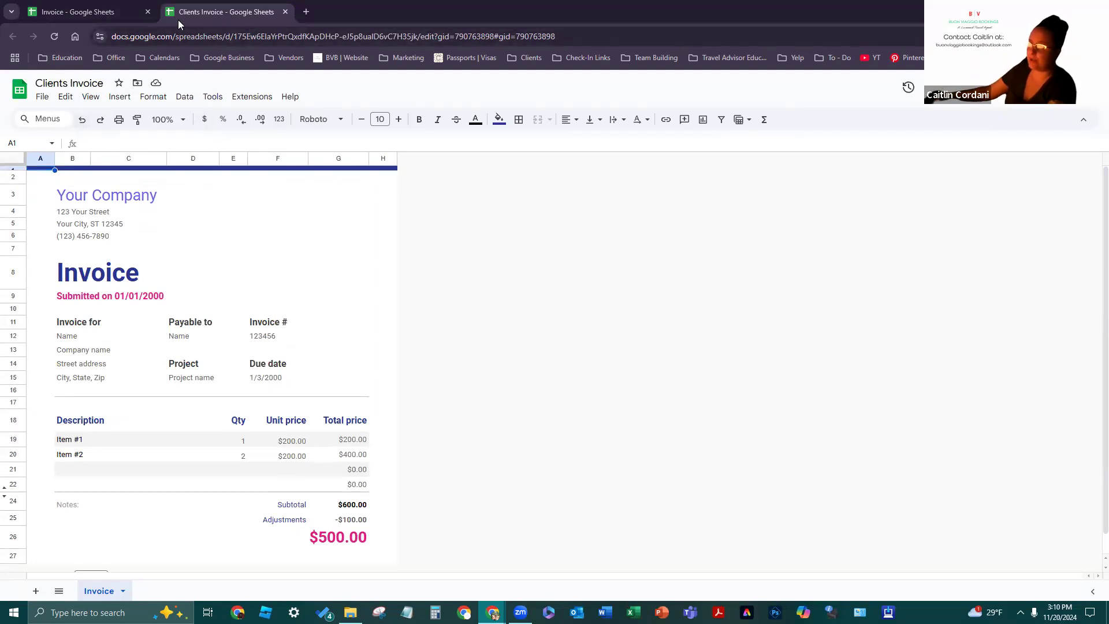
{"action": "left_click", "coordinate": [95, 19]}
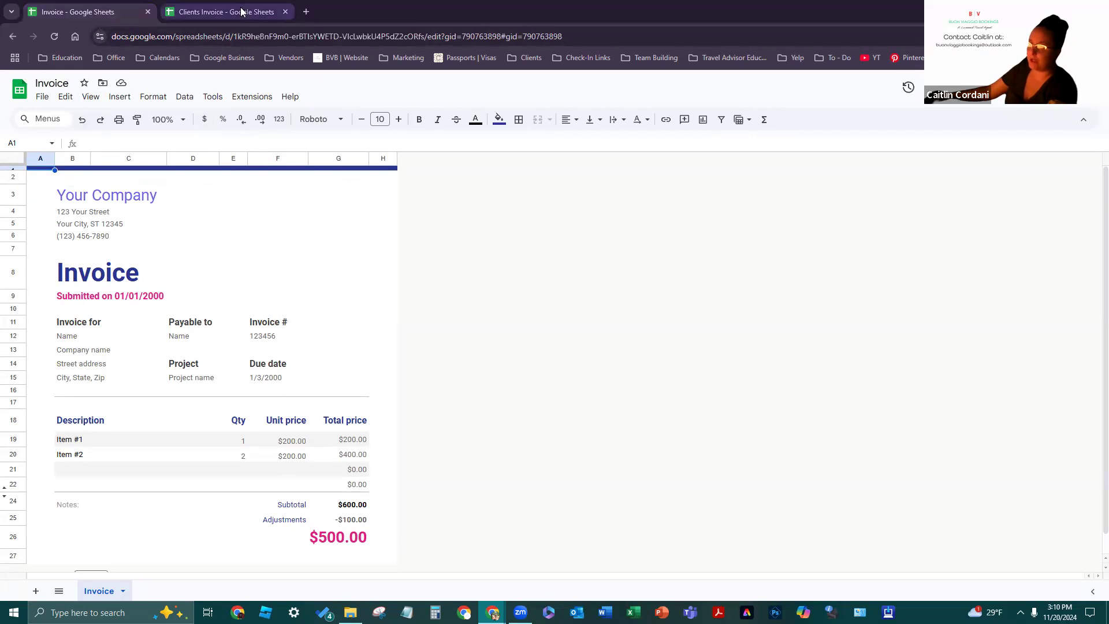
{"action": "left_click", "coordinate": [242, 12]}
{"action": "left_click", "coordinate": [116, 7]}
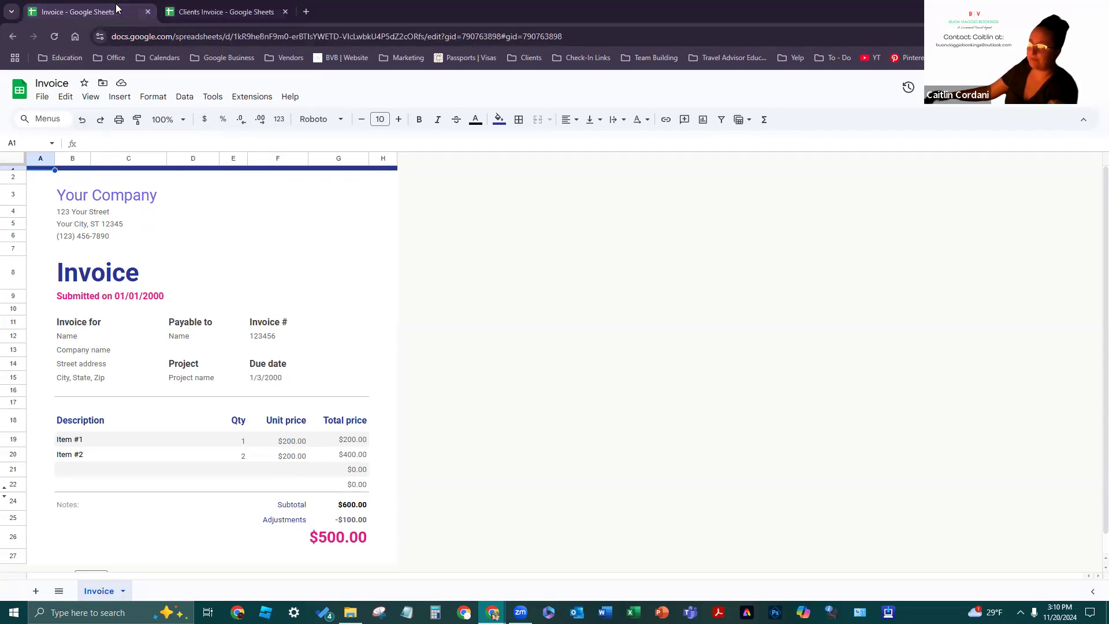
{"action": "left_click", "coordinate": [233, 7]}
Close the Clients Invoice copy, create a blank spreadsheet from the Sheets home page, and dismiss the pre-built tables suggestions
{"action": "left_click", "coordinate": [284, 11]}
{"action": "left_click", "coordinate": [19, 91]}
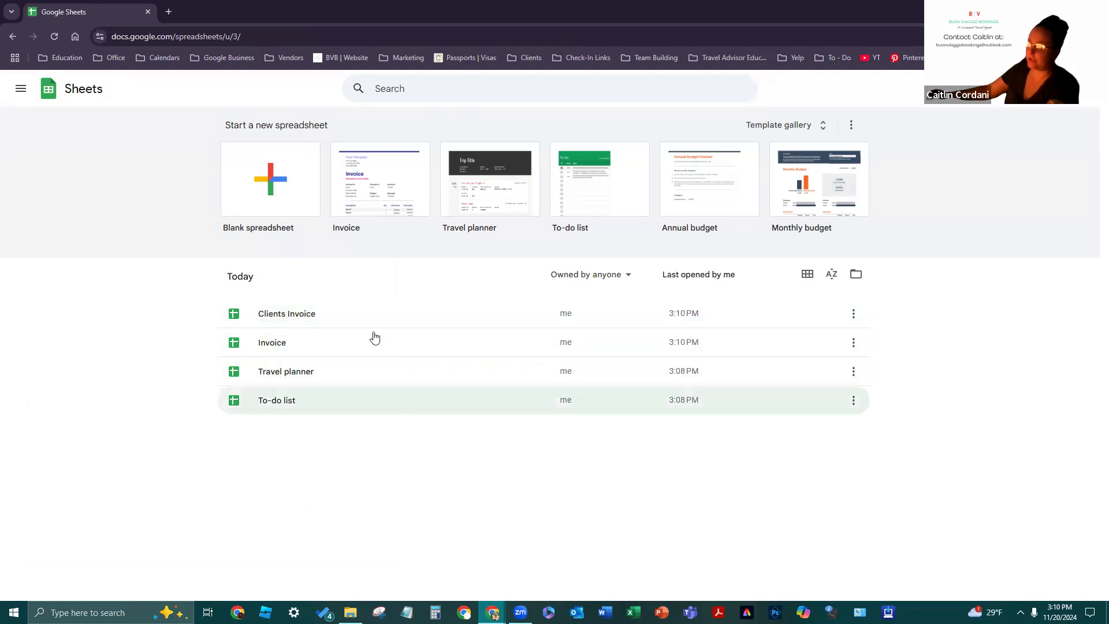
{"action": "left_click", "coordinate": [254, 189]}
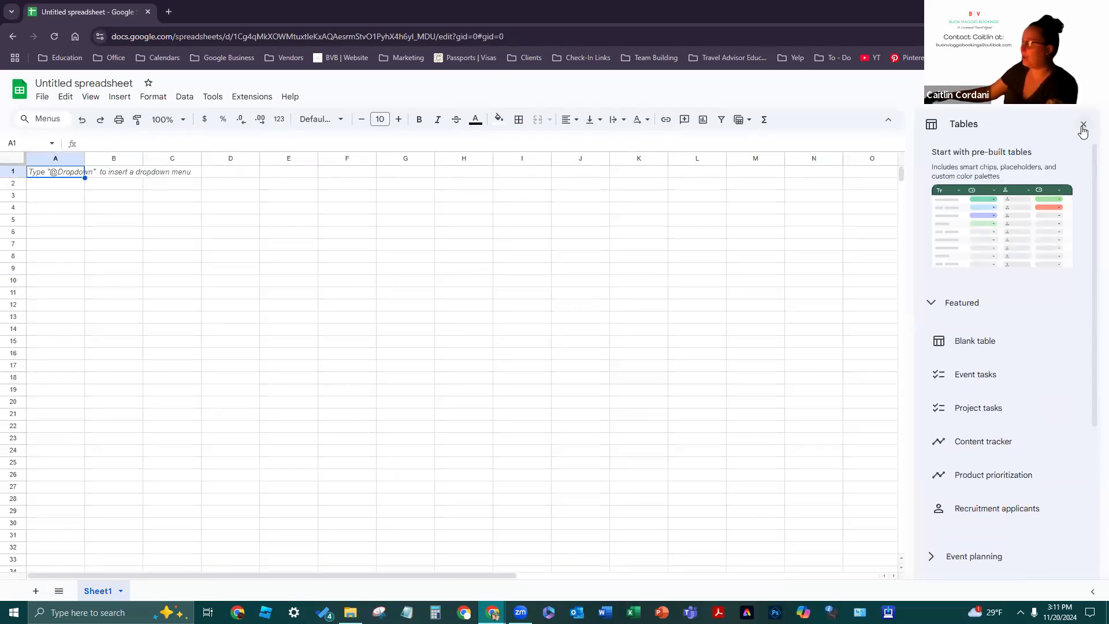
{"action": "left_click", "coordinate": [1083, 126]}
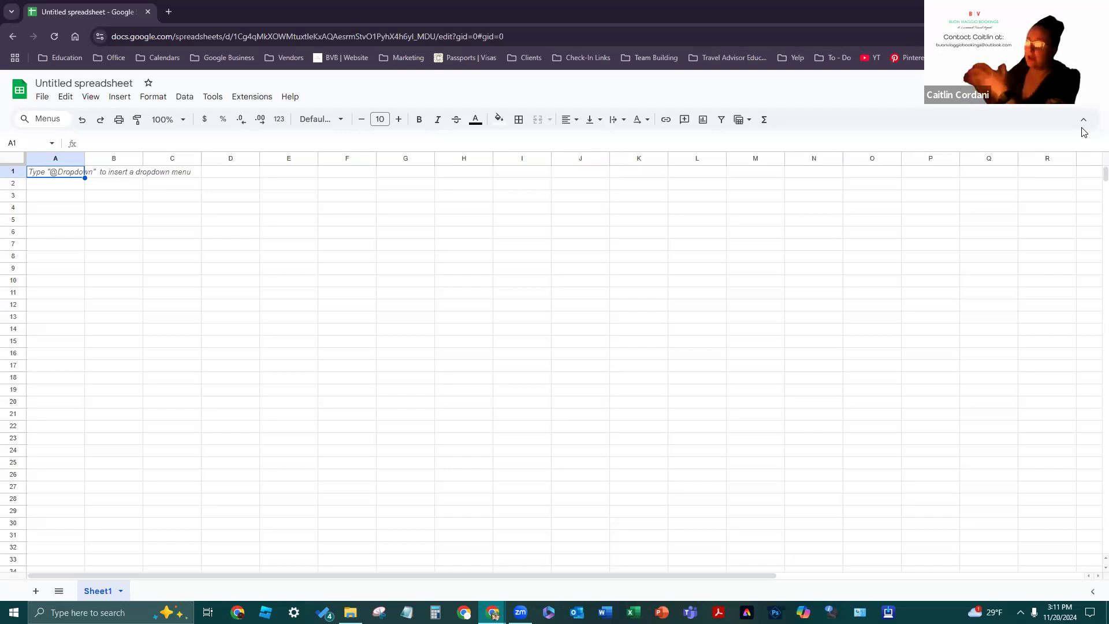
Open Google Sheets in a new browser tab and switch to the business bookings account's spreadsheet list
{"action": "left_click", "coordinate": [169, 12]}
{"action": "left_click", "coordinate": [1084, 86]}
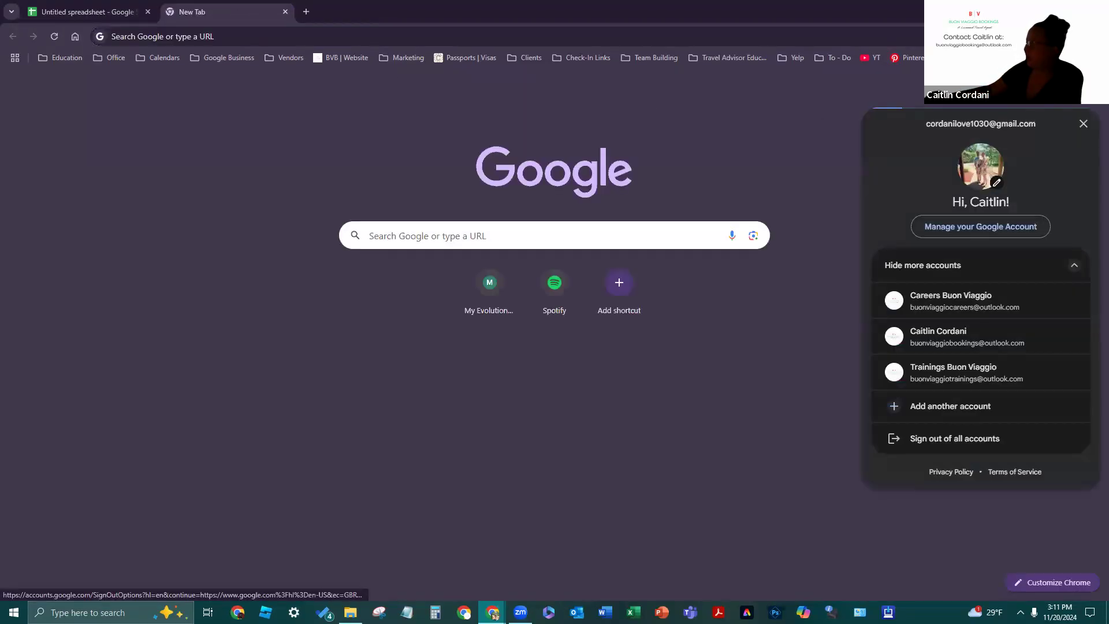
{"action": "left_click", "coordinate": [1084, 86]}
{"action": "left_click", "coordinate": [1056, 85]}
{"action": "scroll", "coordinate": [1064, 275], "scroll_direction": "down", "scroll_amount": 2}
{"action": "scroll", "coordinate": [1066, 324], "scroll_direction": "down", "scroll_amount": 3}
{"action": "left_click", "coordinate": [1056, 227]}
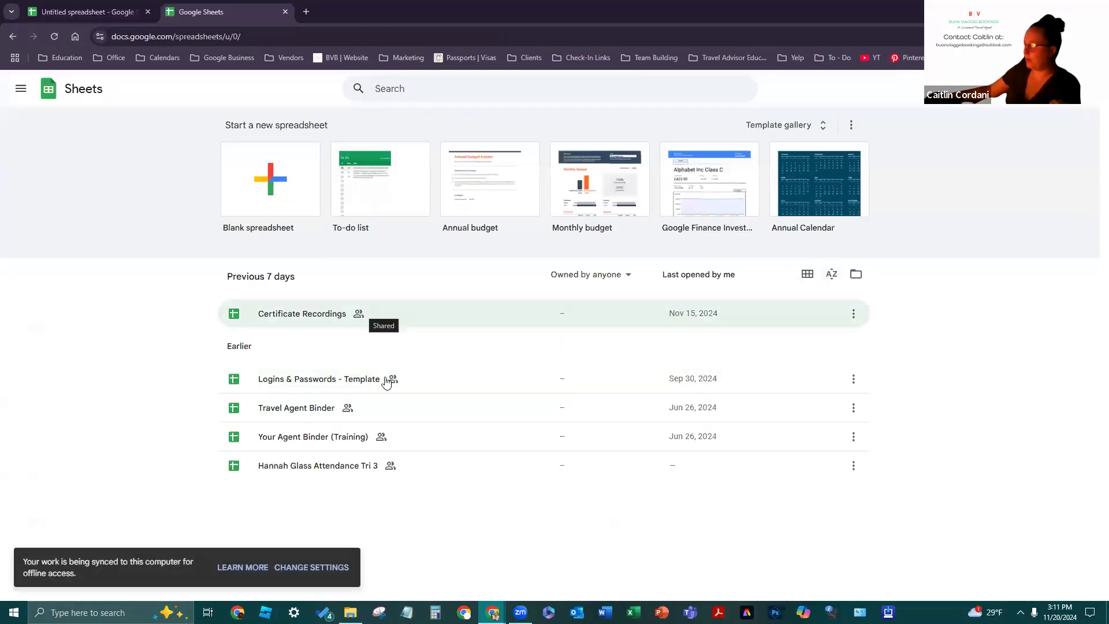
{"action": "left_click", "coordinate": [1081, 89]}
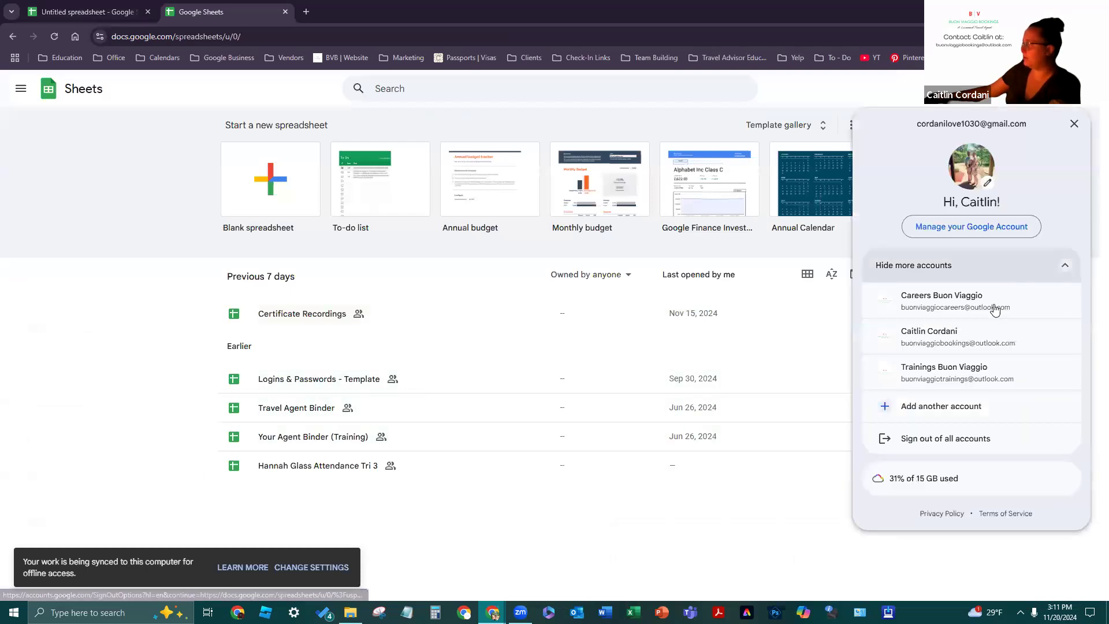
{"action": "left_click", "coordinate": [970, 336]}
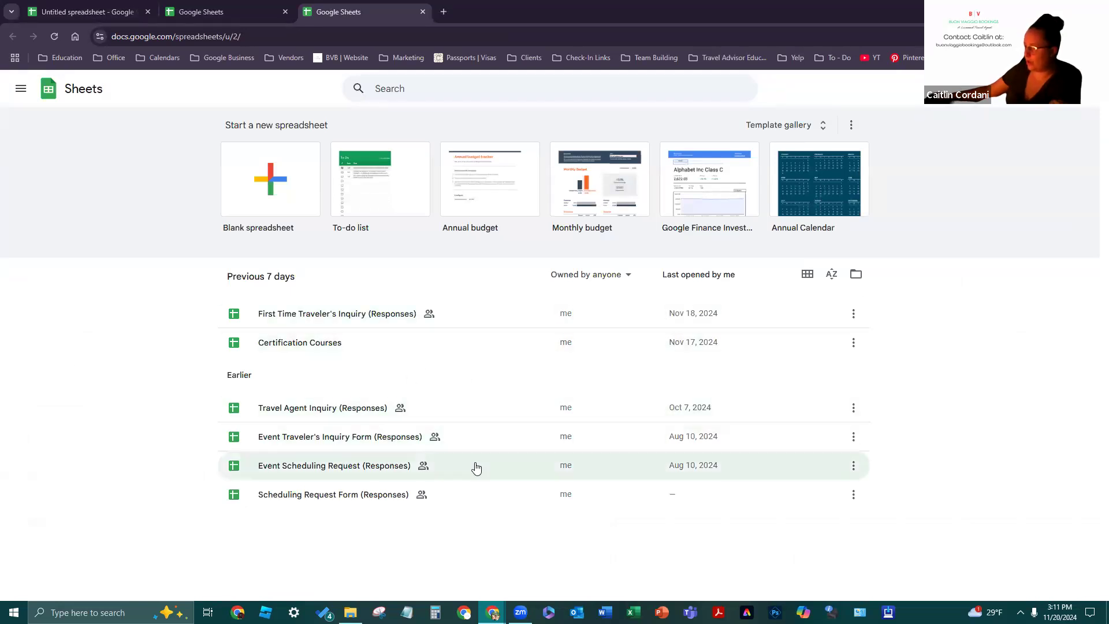
Open "First Time Traveler's Inquiry (Responses)", examine its traveler, documentation, service and hotel columns, and close it
{"action": "left_click", "coordinate": [340, 314]}
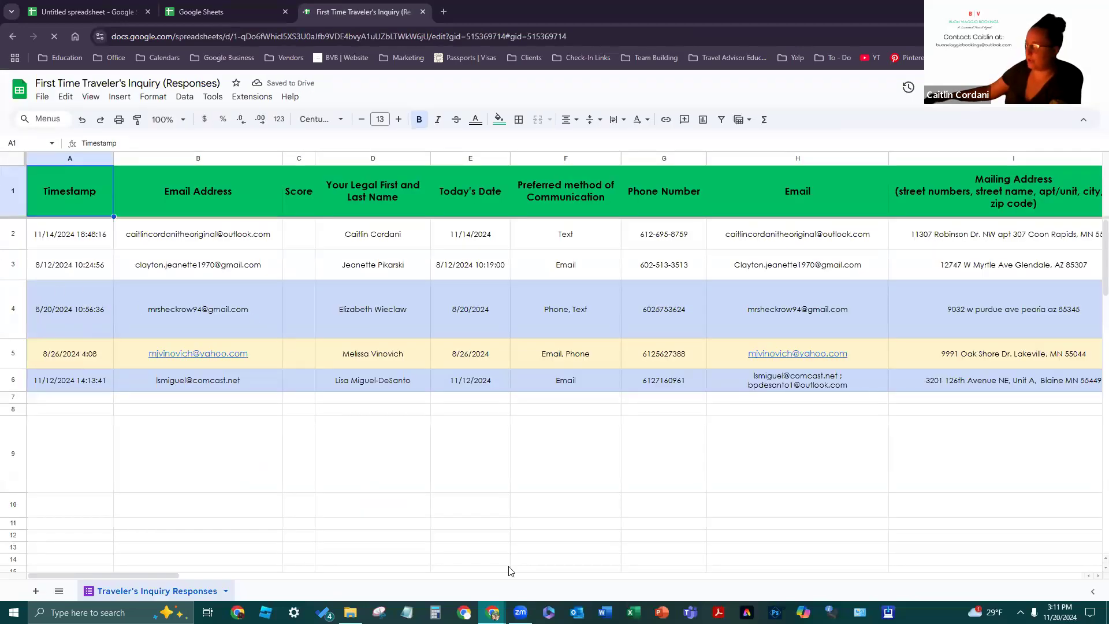
{"action": "left_click_drag", "start_coordinate": [169, 576], "coordinate": [475, 569]}
{"action": "left_click", "coordinate": [474, 574]}
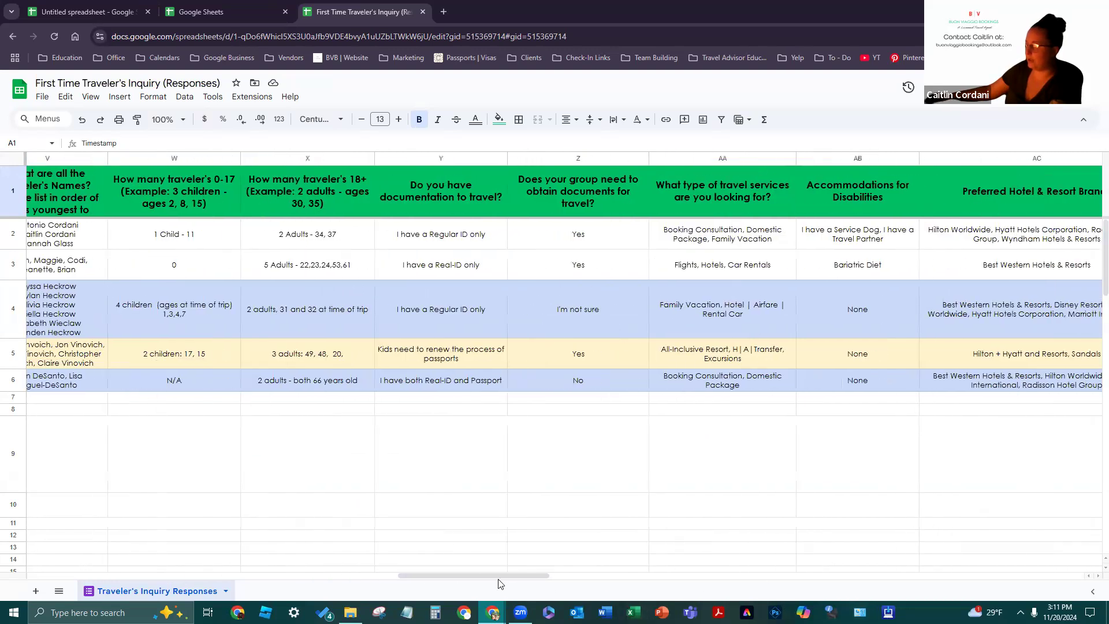
{"action": "left_click", "coordinate": [494, 570]}
{"action": "left_click_drag", "start_coordinate": [494, 575], "coordinate": [466, 577]}
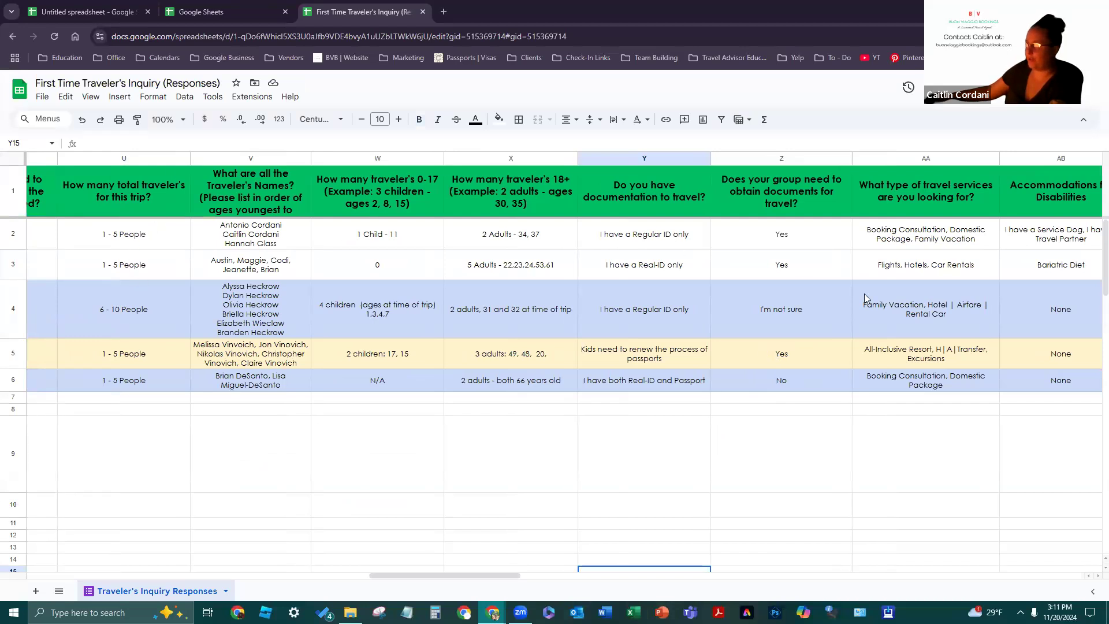
{"action": "left_click_drag", "start_coordinate": [517, 576], "coordinate": [551, 565]}
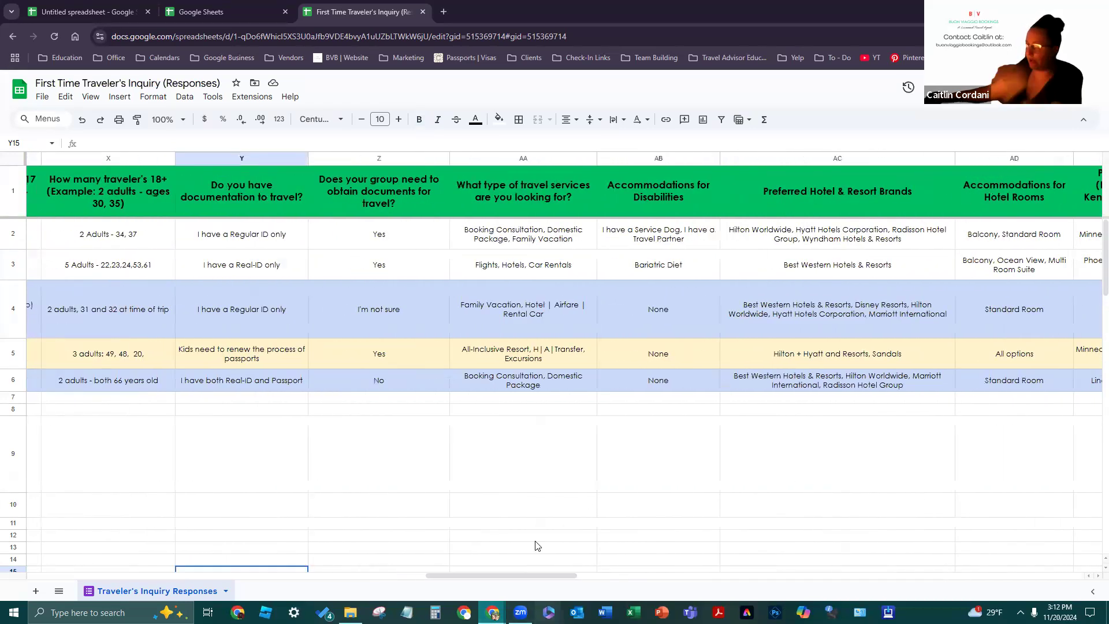
{"action": "left_click", "coordinate": [423, 12]}
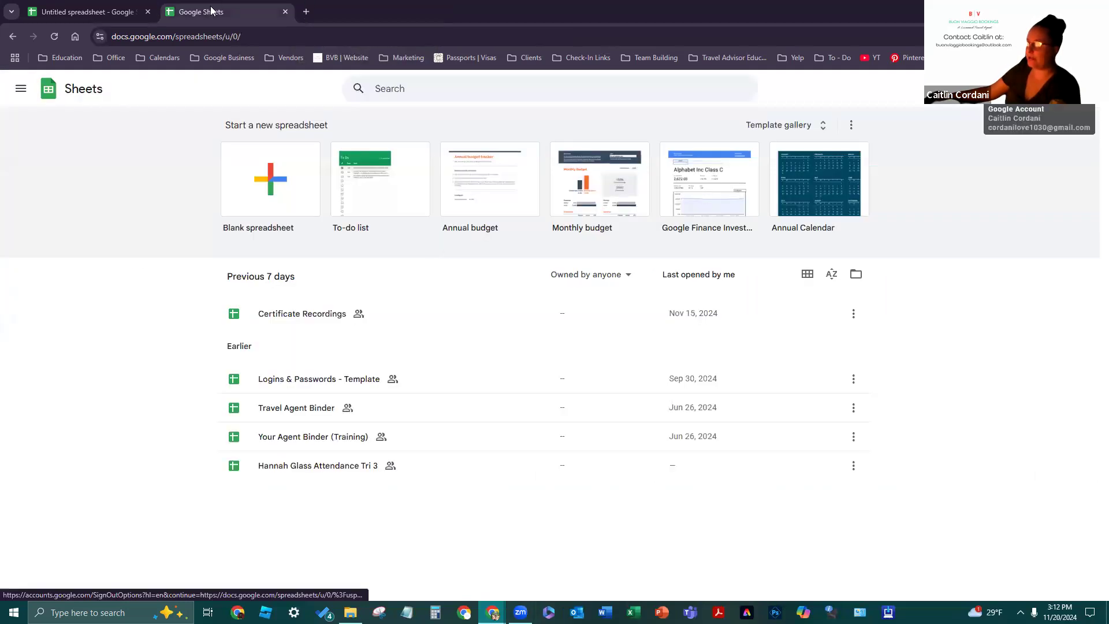
Return to the untitled spreadsheet and apply all borders to every cell in the sheet
{"action": "left_click", "coordinate": [79, 7]}
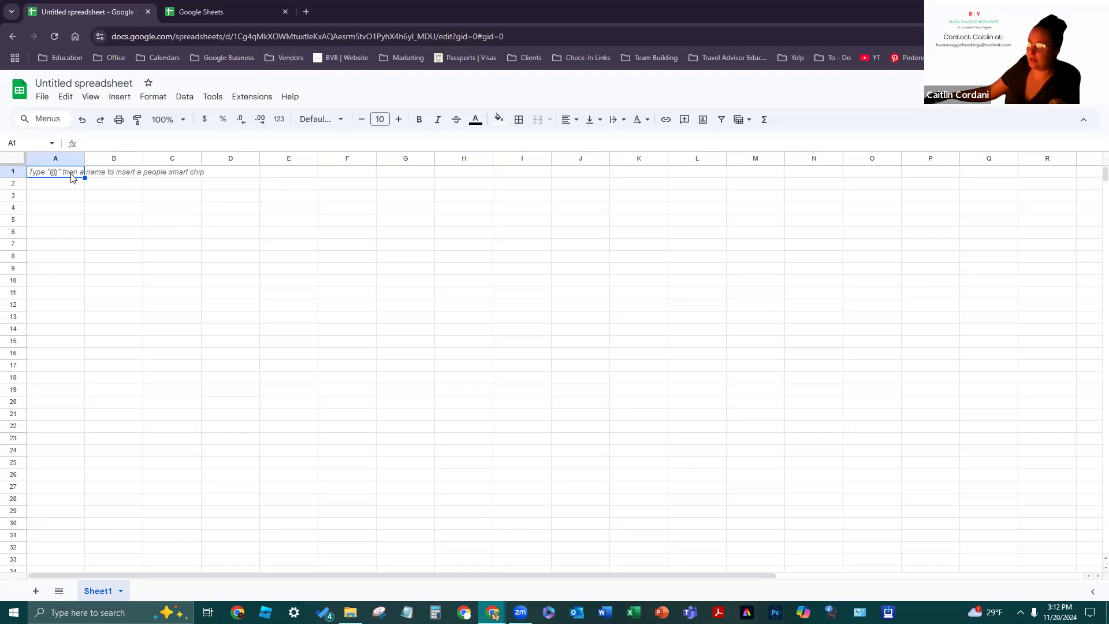
{"action": "left_click", "coordinate": [12, 172]}
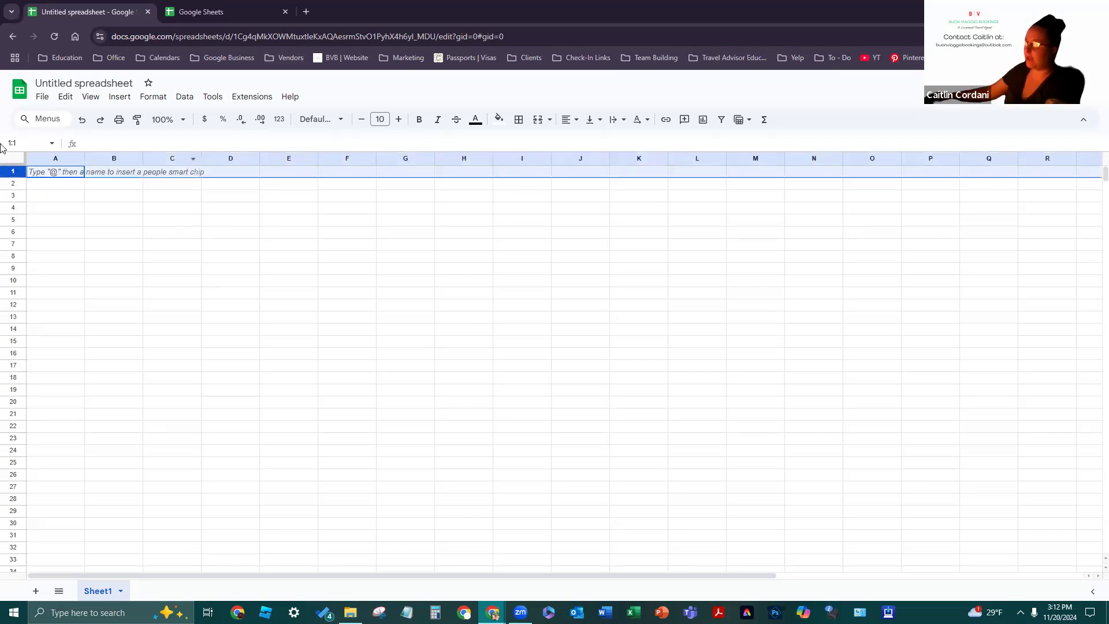
{"action": "left_click", "coordinate": [16, 162]}
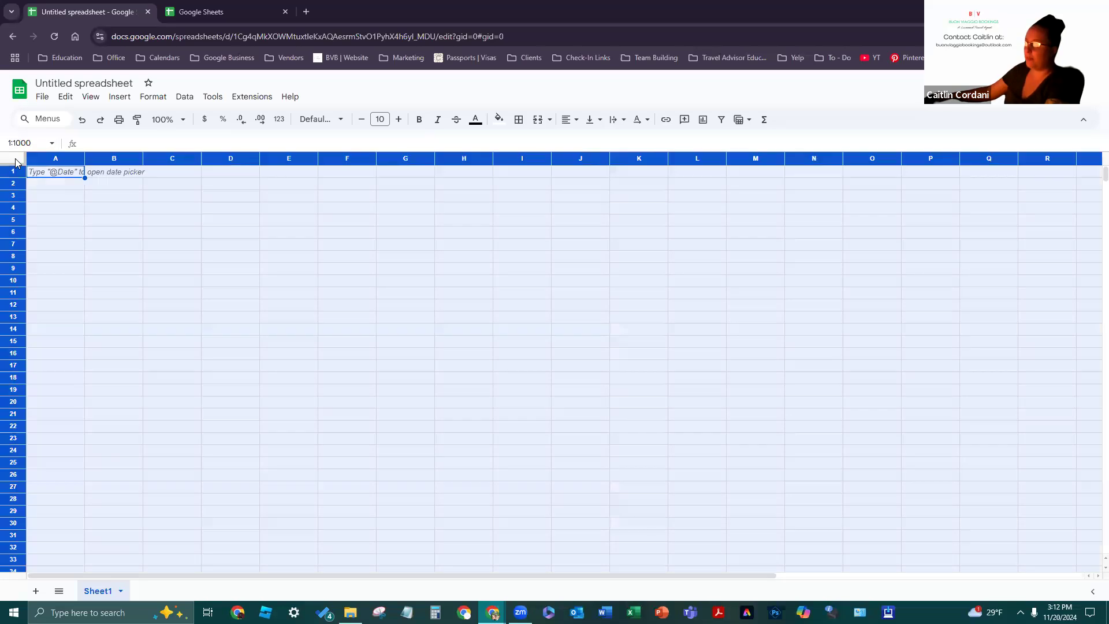
{"action": "left_click", "coordinate": [519, 120]}
{"action": "left_click", "coordinate": [525, 145]}
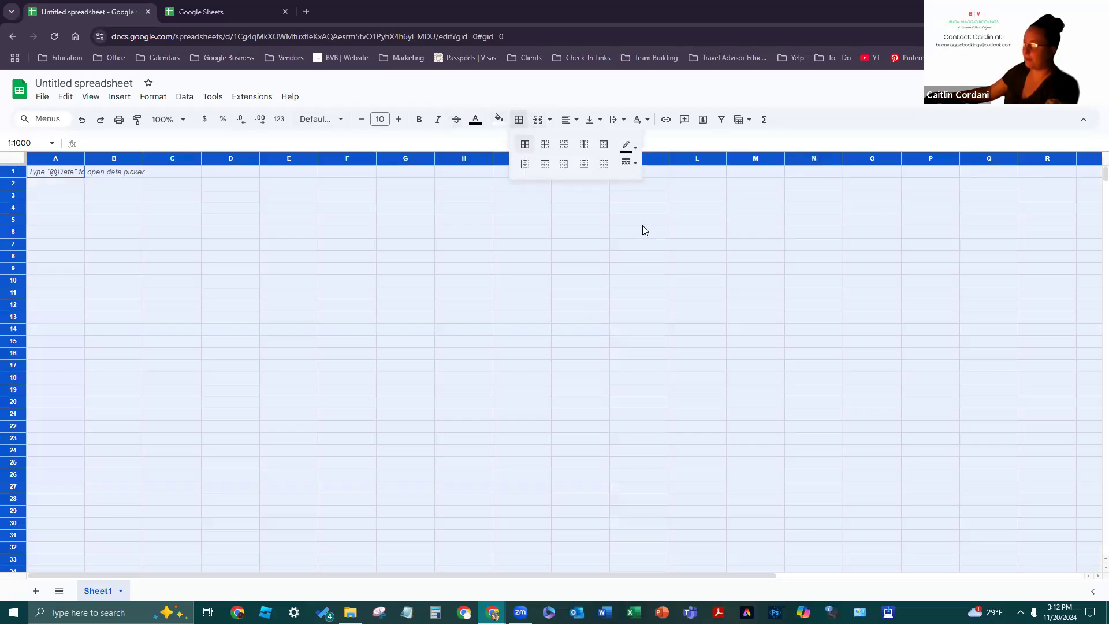
Set the whole sheet's font to Playfair Display at size 14
{"action": "left_click", "coordinate": [322, 119]}
{"action": "scroll", "coordinate": [362, 341], "scroll_direction": "down", "scroll_amount": 2}
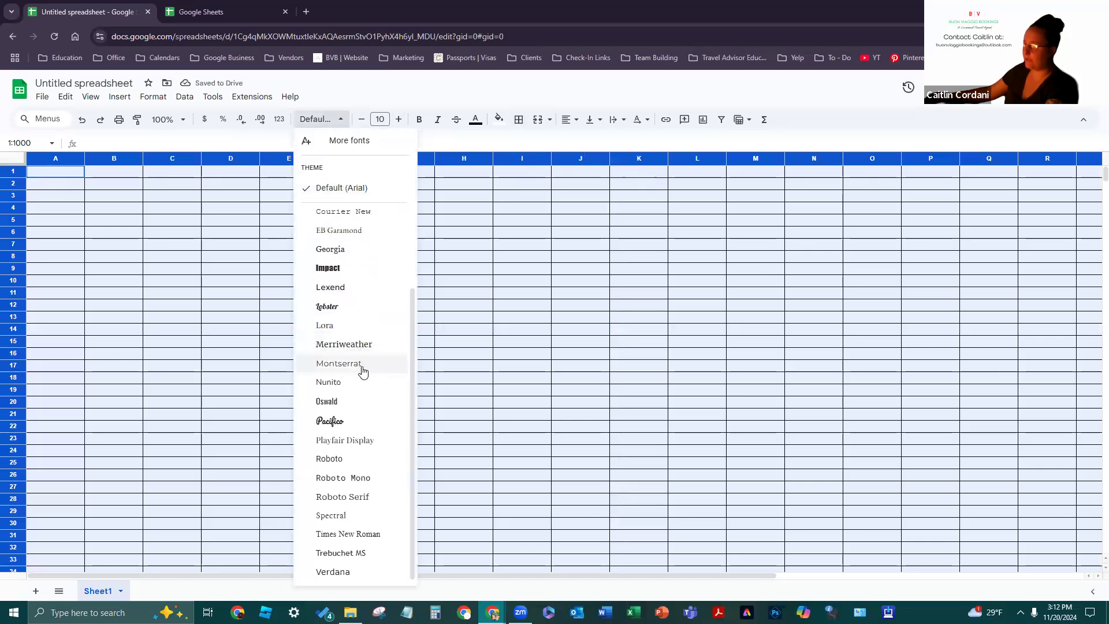
{"action": "scroll", "coordinate": [365, 312], "scroll_direction": "up", "scroll_amount": 2}
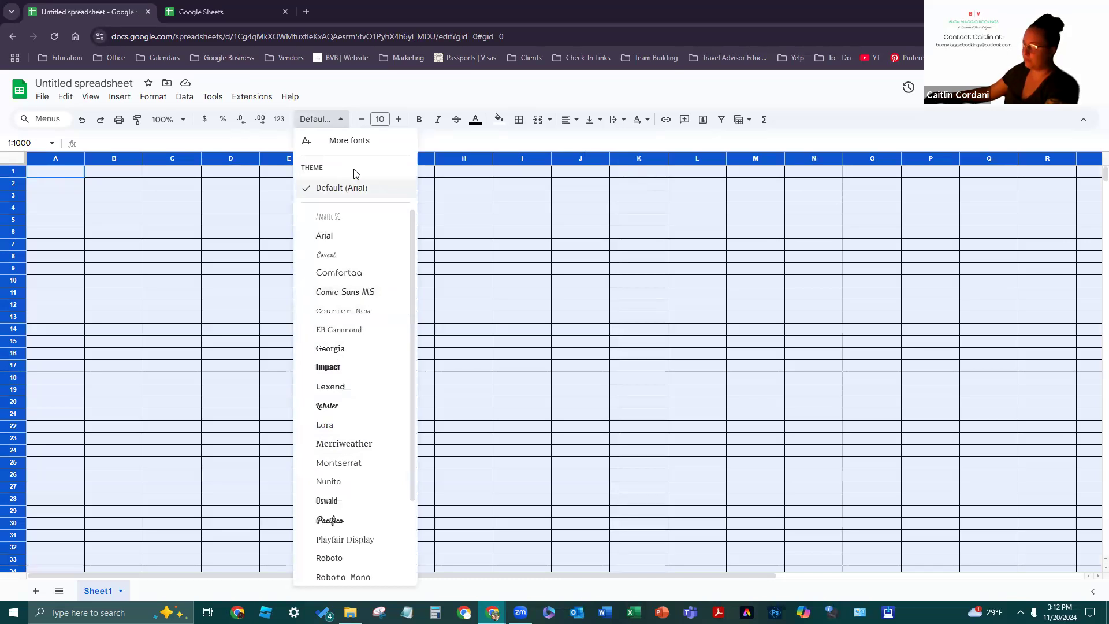
{"action": "scroll", "coordinate": [358, 260], "scroll_direction": "down", "scroll_amount": 2}
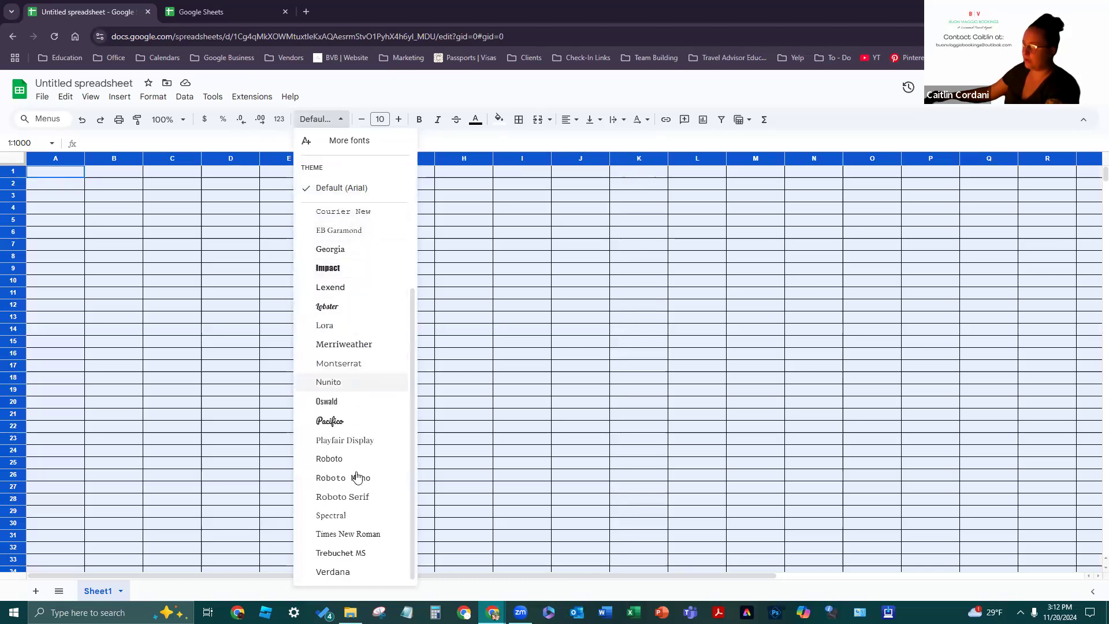
{"action": "left_click", "coordinate": [352, 440]}
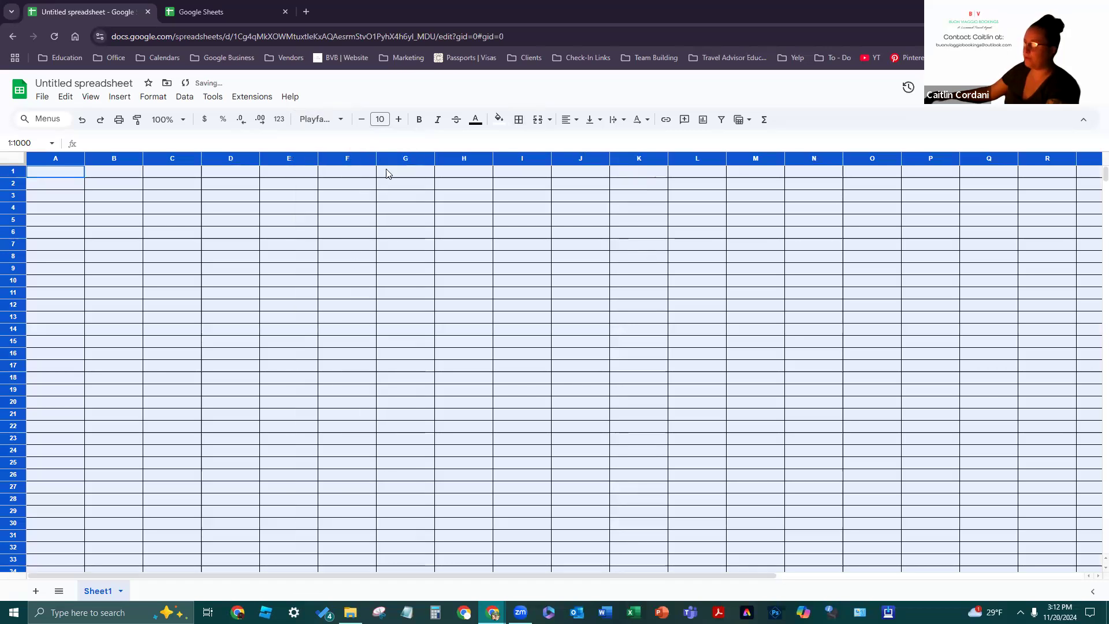
{"action": "left_click", "coordinate": [398, 120]}
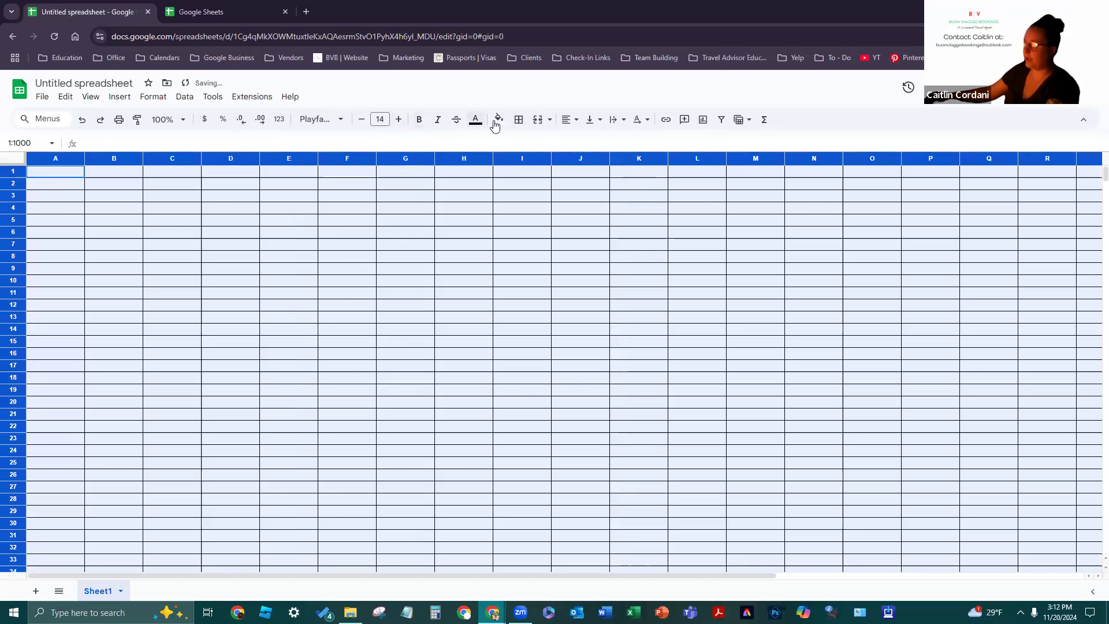
{"action": "left_click", "coordinate": [397, 212]}
Fill row 1 with a muted green and make the row about four times taller
{"action": "left_click", "coordinate": [13, 171]}
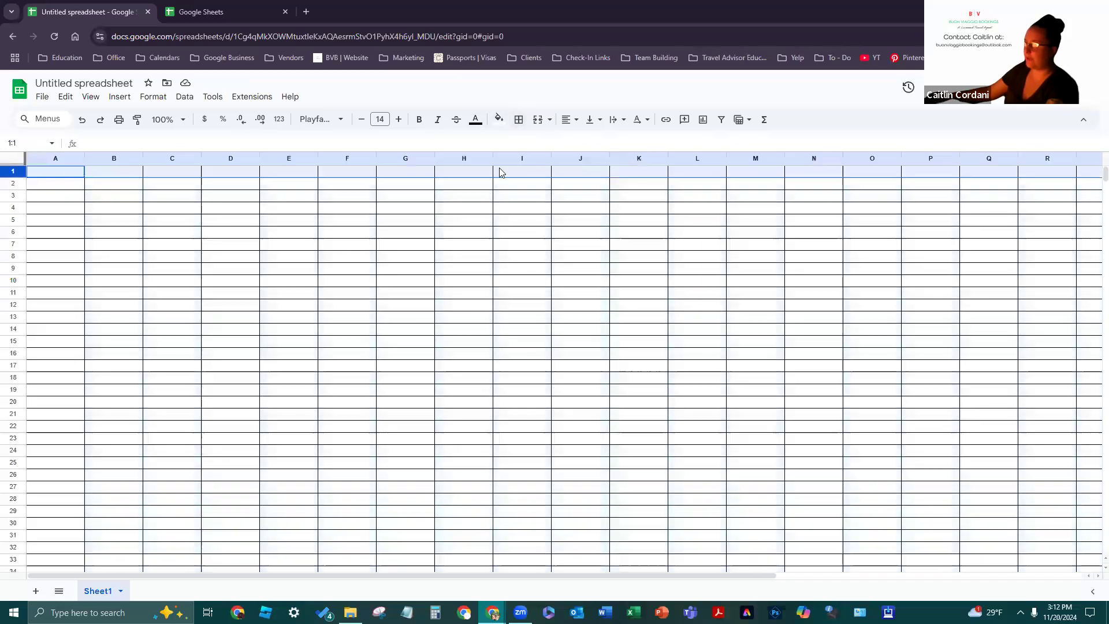
{"action": "left_click", "coordinate": [497, 122]}
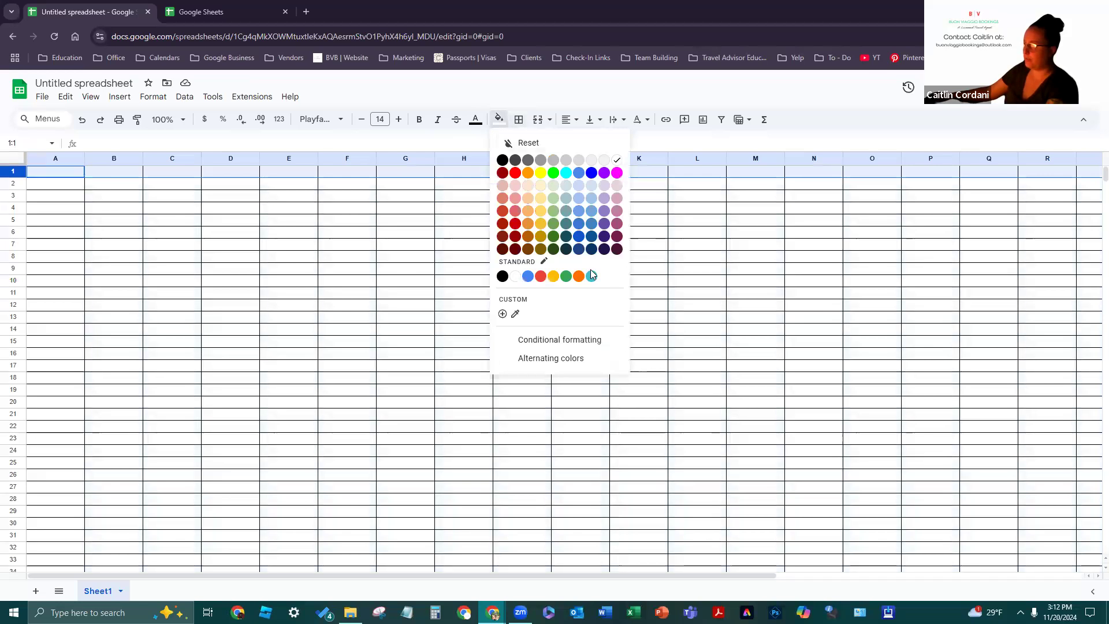
{"action": "left_click", "coordinate": [555, 212]}
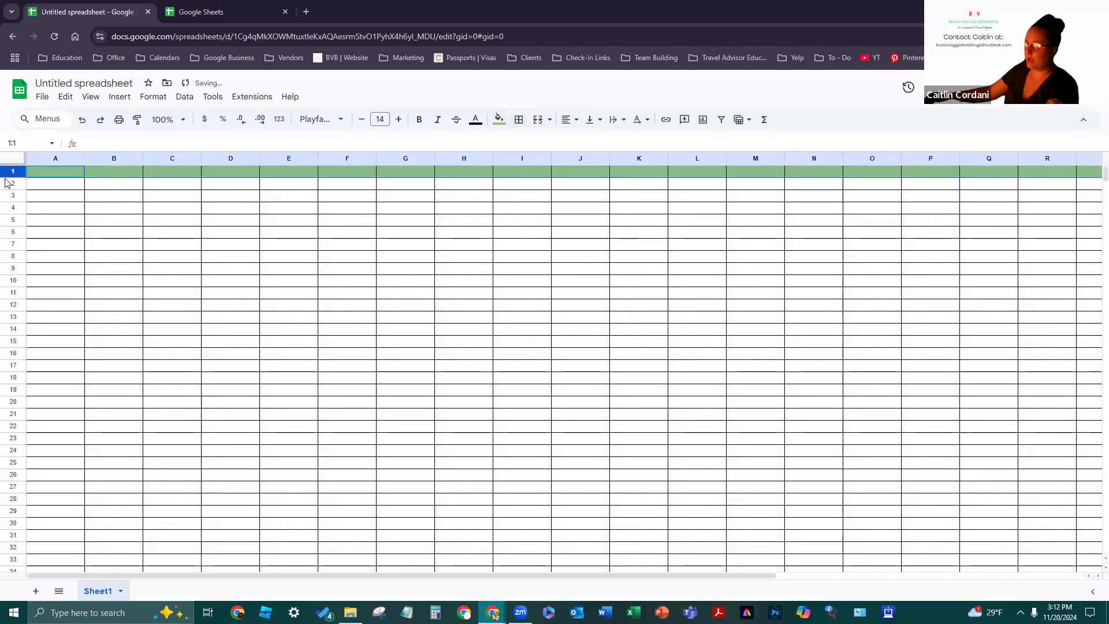
{"action": "left_click_drag", "start_coordinate": [11, 179], "coordinate": [12, 213]}
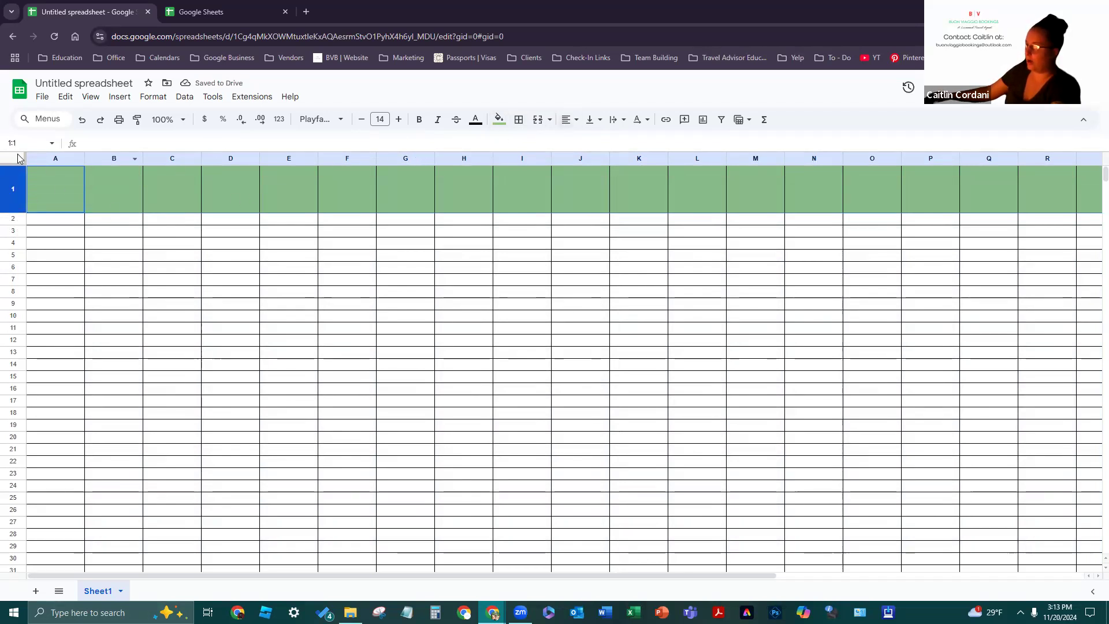
Centre the whole sheet's text horizontally and vertically, and set it to wrap within the cells
{"action": "key", "text": "ctrl+a"}
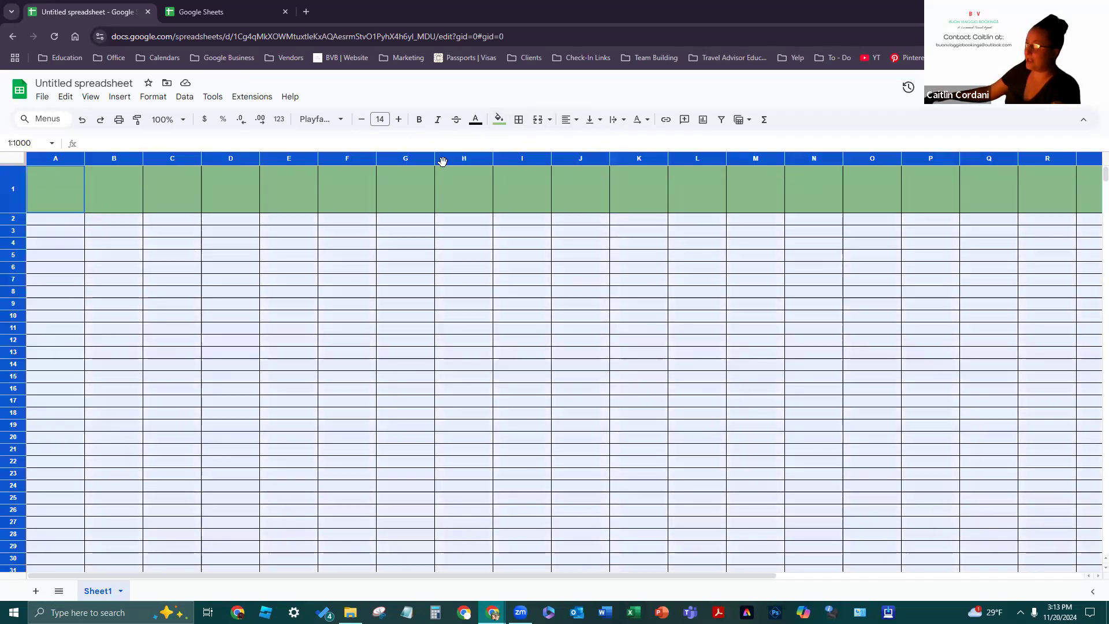
{"action": "left_click", "coordinate": [577, 125]}
{"action": "left_click", "coordinate": [588, 143]}
{"action": "left_click", "coordinate": [594, 122]}
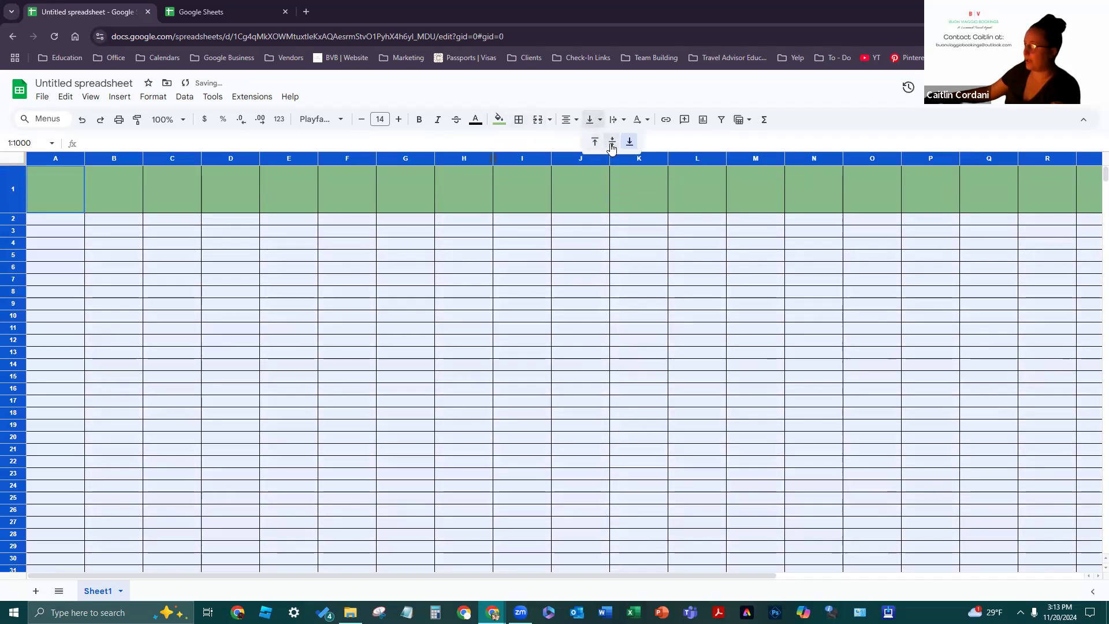
{"action": "left_click", "coordinate": [612, 141]}
{"action": "left_click", "coordinate": [617, 119]}
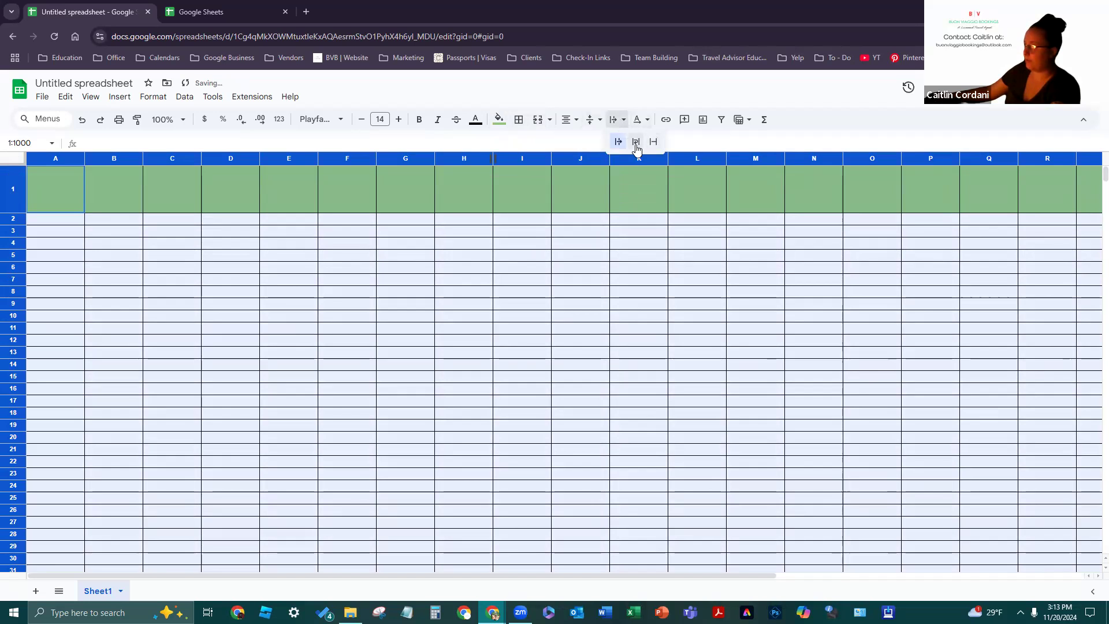
{"action": "left_click", "coordinate": [637, 143]}
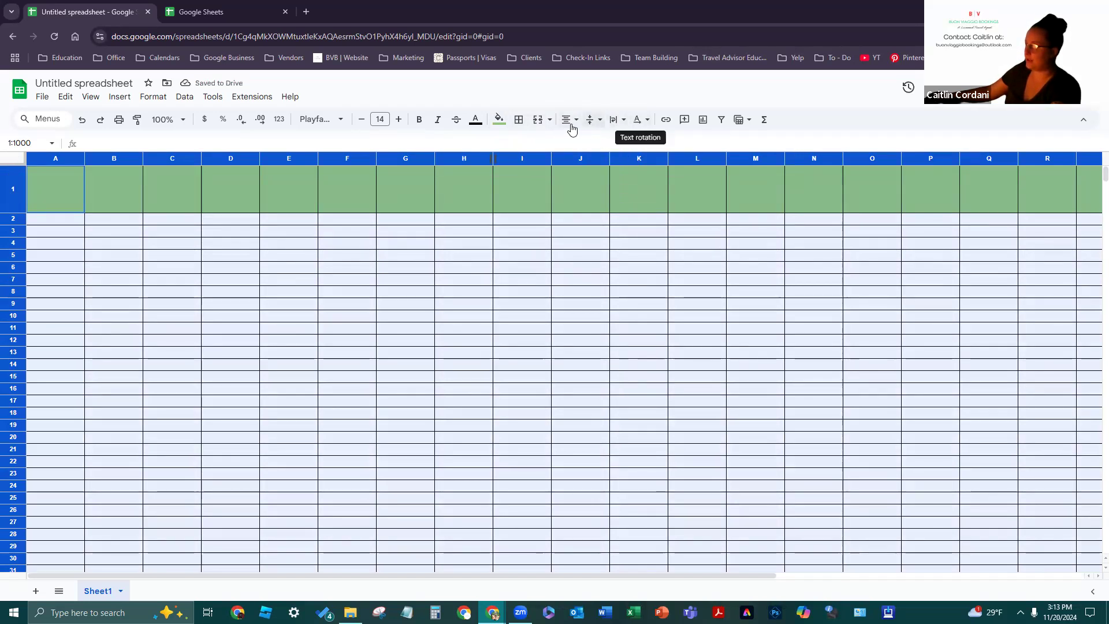
Enter the column headers Supplier, Username, Password, Website and Notes in cells A1 to E1
{"action": "left_click", "coordinate": [172, 189]}
{"action": "left_click", "coordinate": [59, 188]}
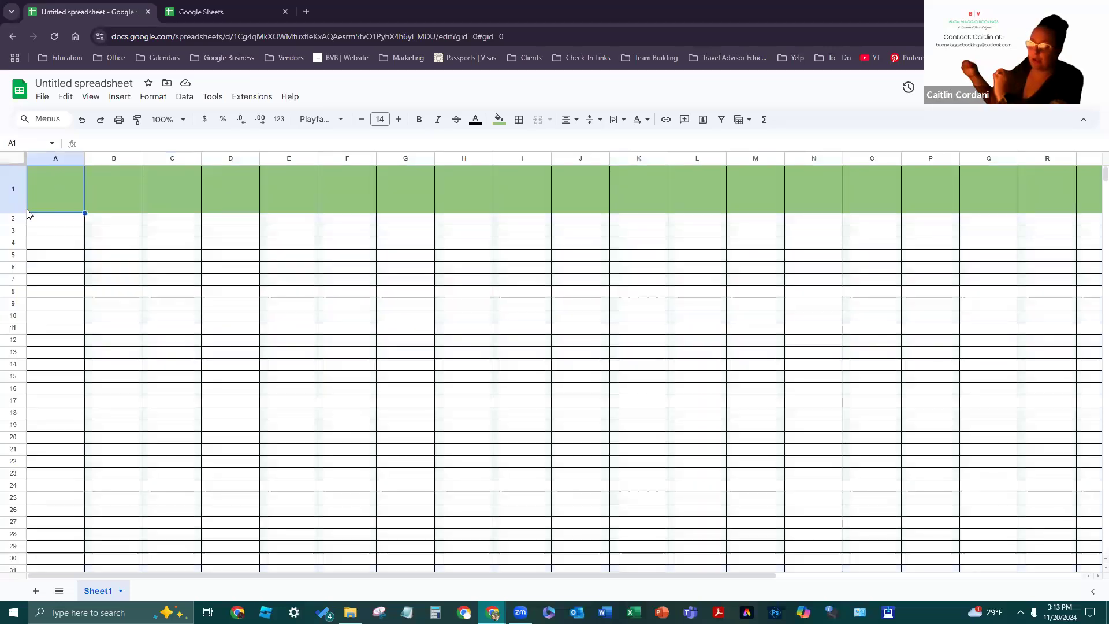
{"action": "double_click", "coordinate": [56, 193]}
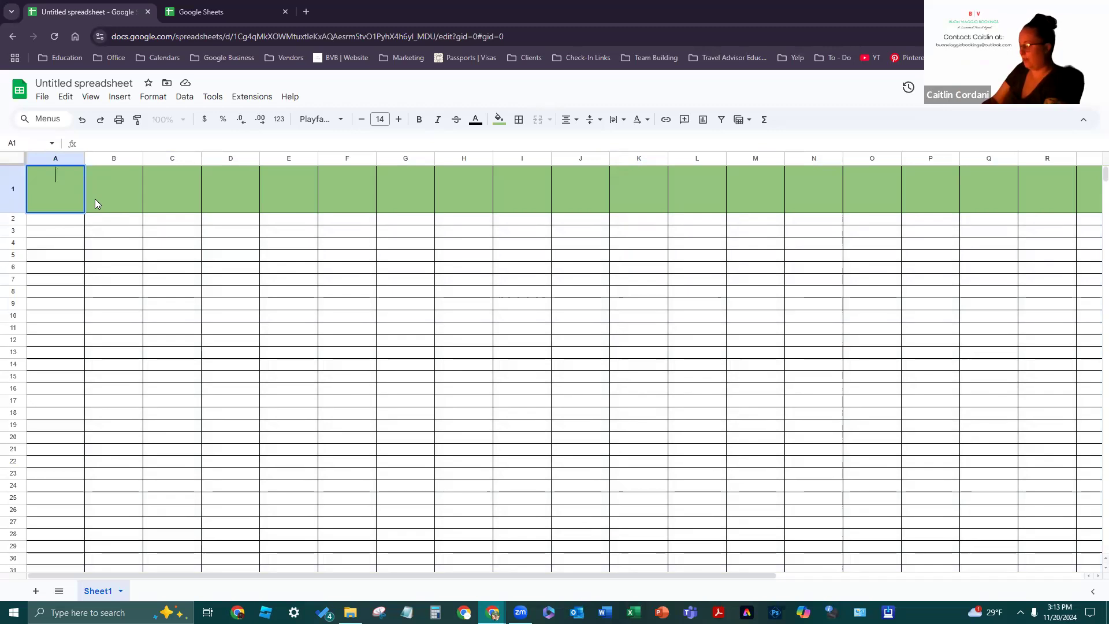
{"action": "type", "text": "Supplier"}
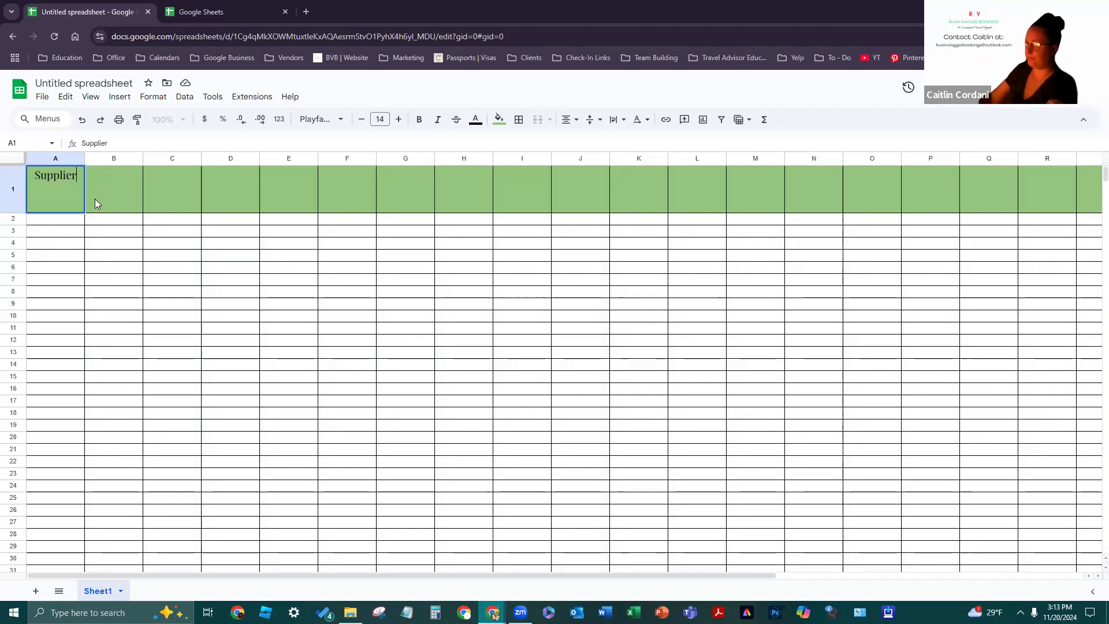
{"action": "left_click", "coordinate": [95, 199]}
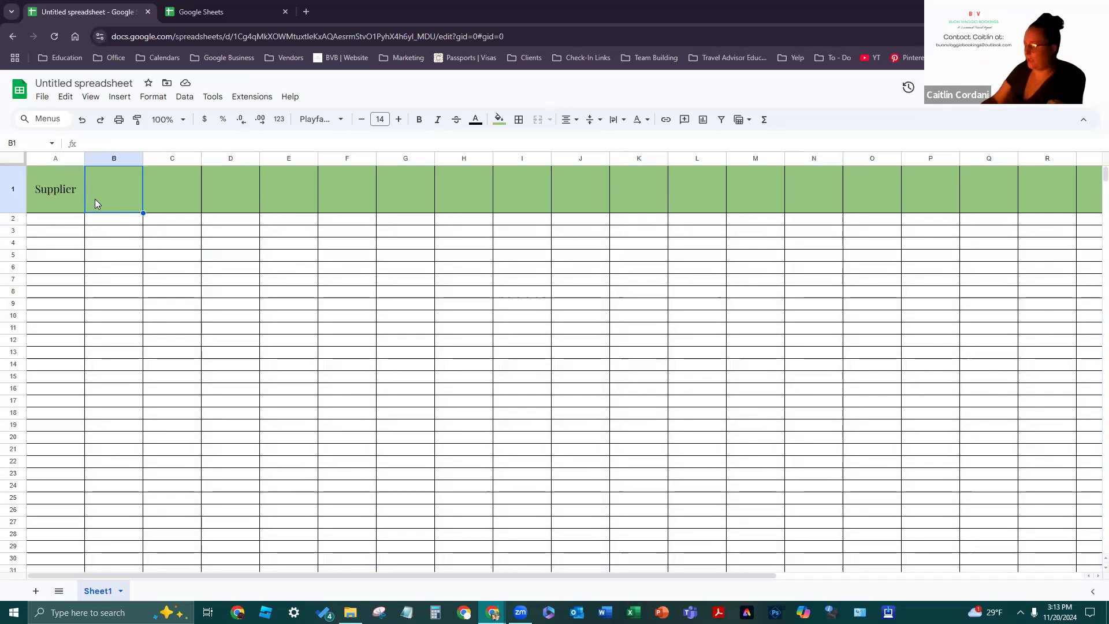
{"action": "type", "text": "Username"}
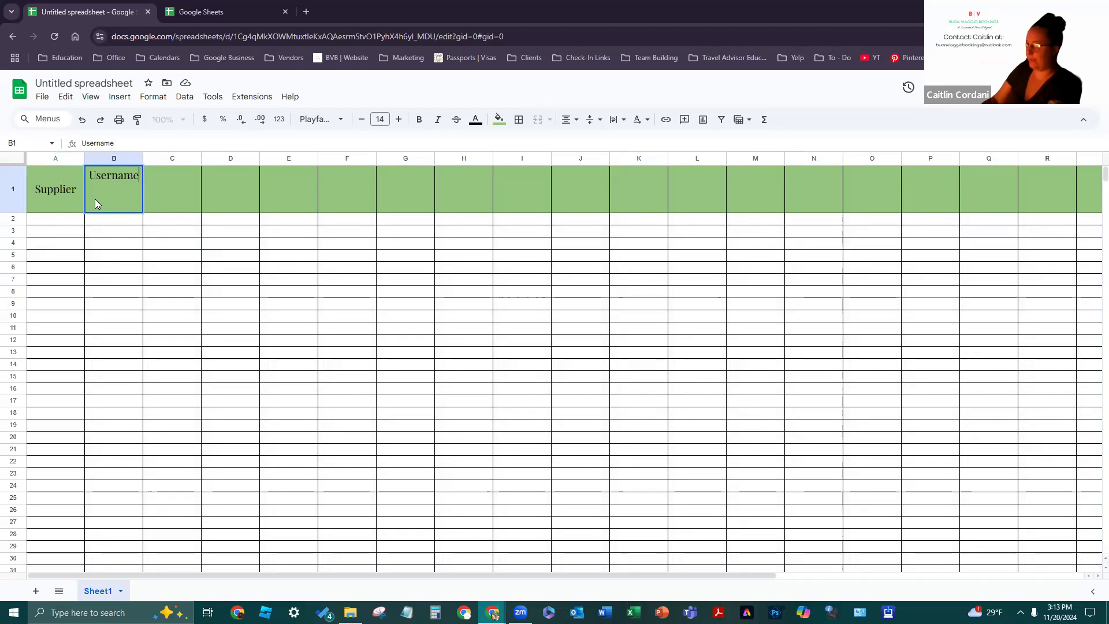
{"action": "key", "text": "Tab"}
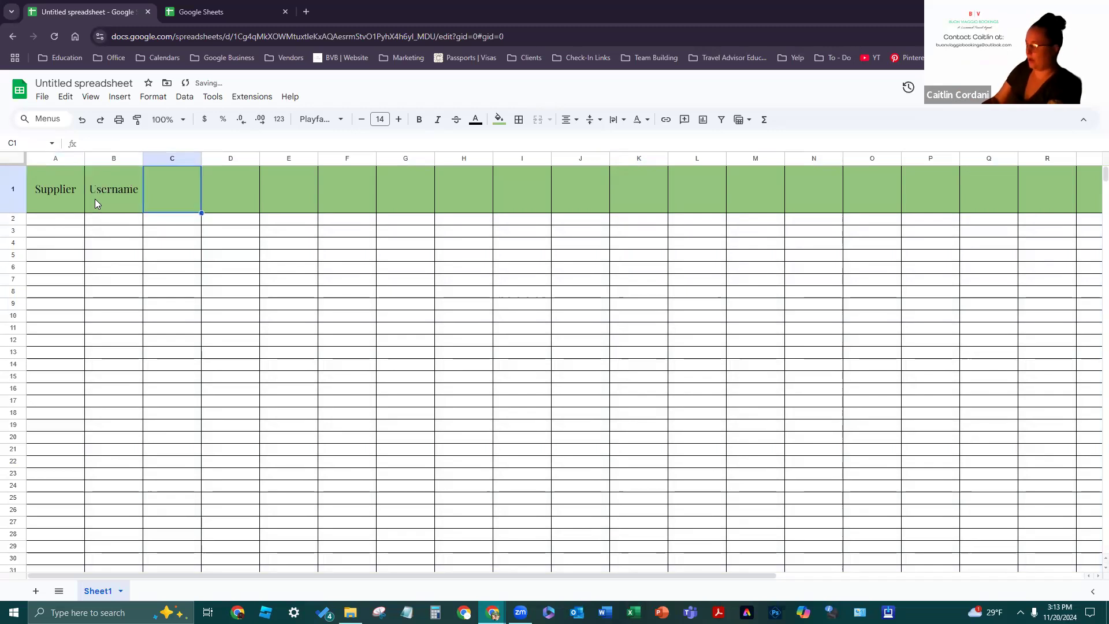
{"action": "type", "text": "Password"}
{"action": "key", "text": "Tab"}
{"action": "type", "text": "Website"}
{"action": "key", "text": "Tab"}
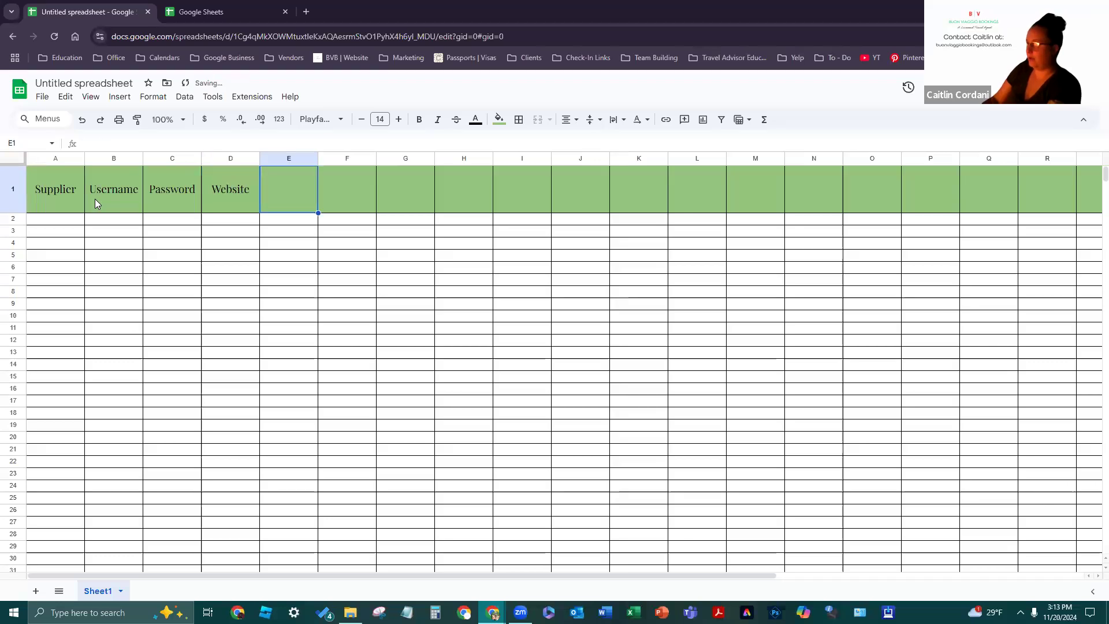
{"action": "type", "text": "Notes"}
{"action": "key", "text": "Tab"}
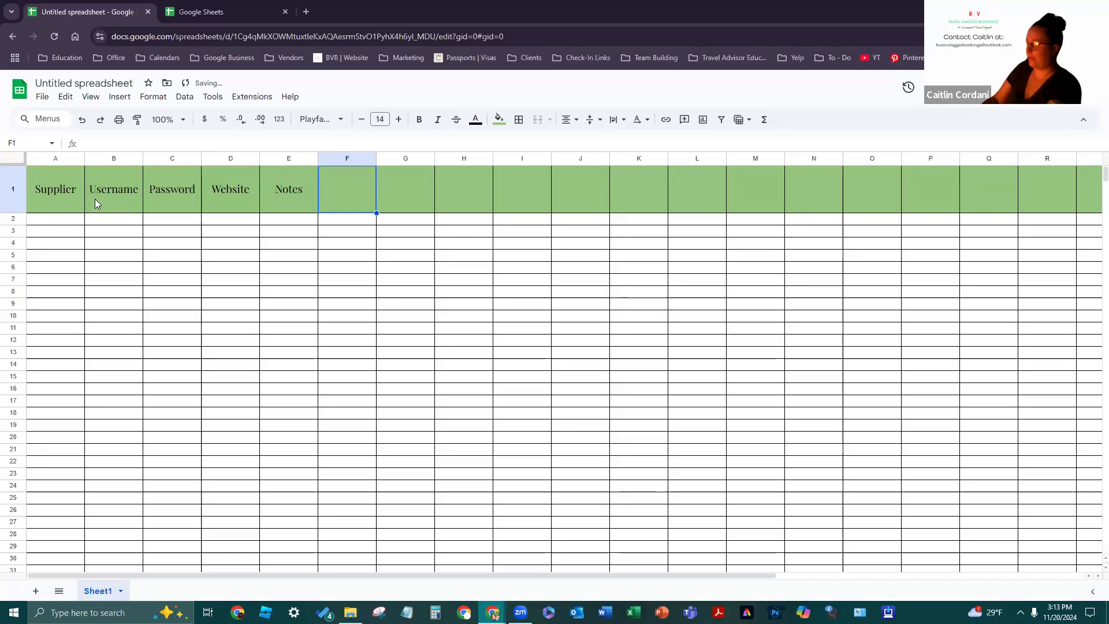
{"action": "key", "text": "Tab"}
{"action": "key", "text": "Tab"}
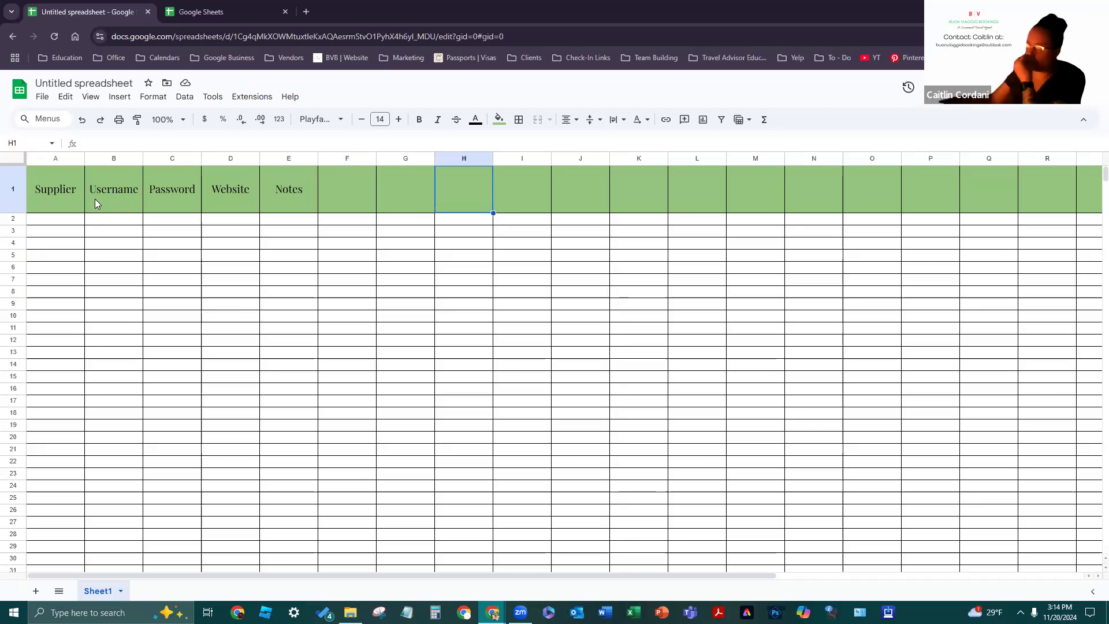
Widen the Notes column to about four times its width and columns A to D to more than double theirs
{"action": "left_click", "coordinate": [335, 187]}
{"action": "left_click_drag", "start_coordinate": [318, 159], "coordinate": [495, 187]}
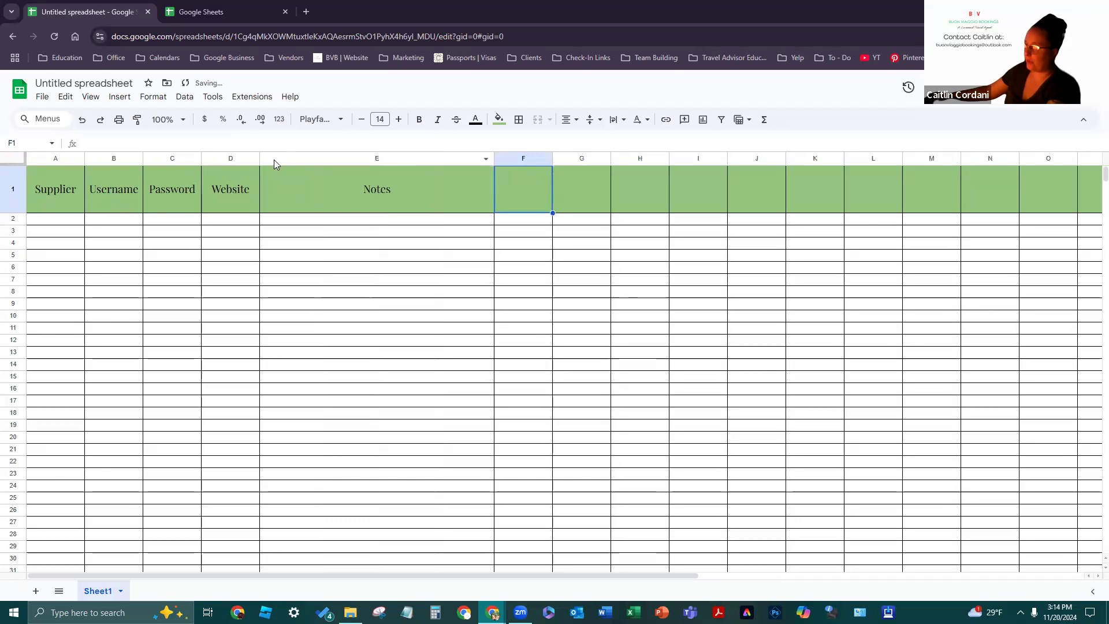
{"action": "left_click_drag", "start_coordinate": [260, 159], "coordinate": [352, 160]}
{"action": "left_click_drag", "start_coordinate": [204, 156], "coordinate": [296, 160]}
{"action": "left_click_drag", "start_coordinate": [142, 159], "coordinate": [221, 160]}
{"action": "left_click_drag", "start_coordinate": [118, 160], "coordinate": [160, 160]}
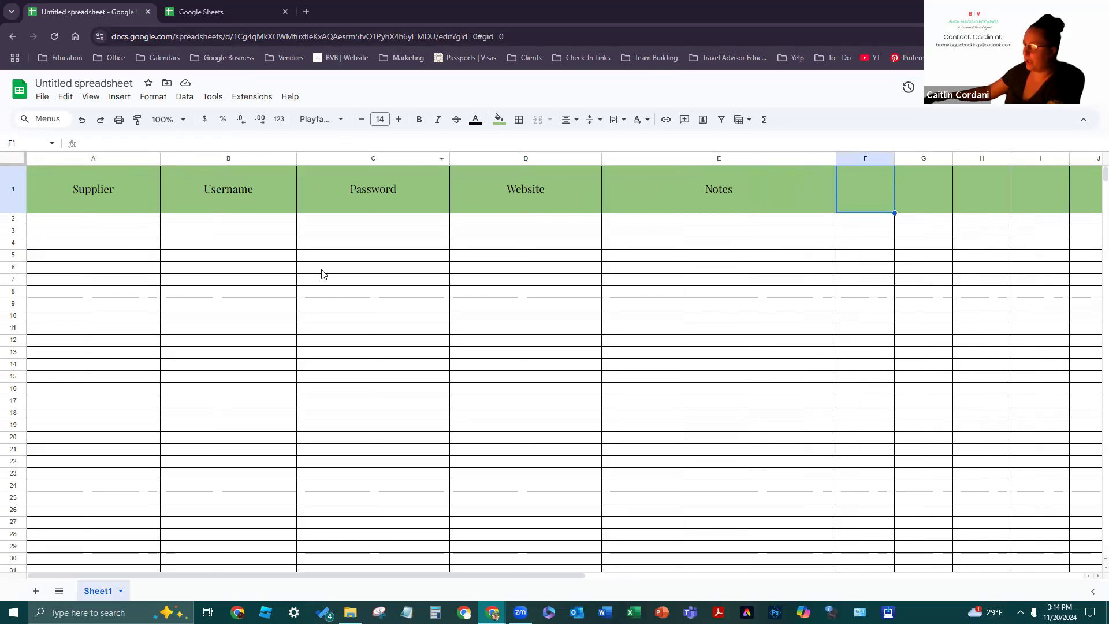
Enter the header "Agency Info" in H1 and widen column H to about three times its width
{"action": "left_click_drag", "start_coordinate": [428, 578], "coordinate": [551, 576]}
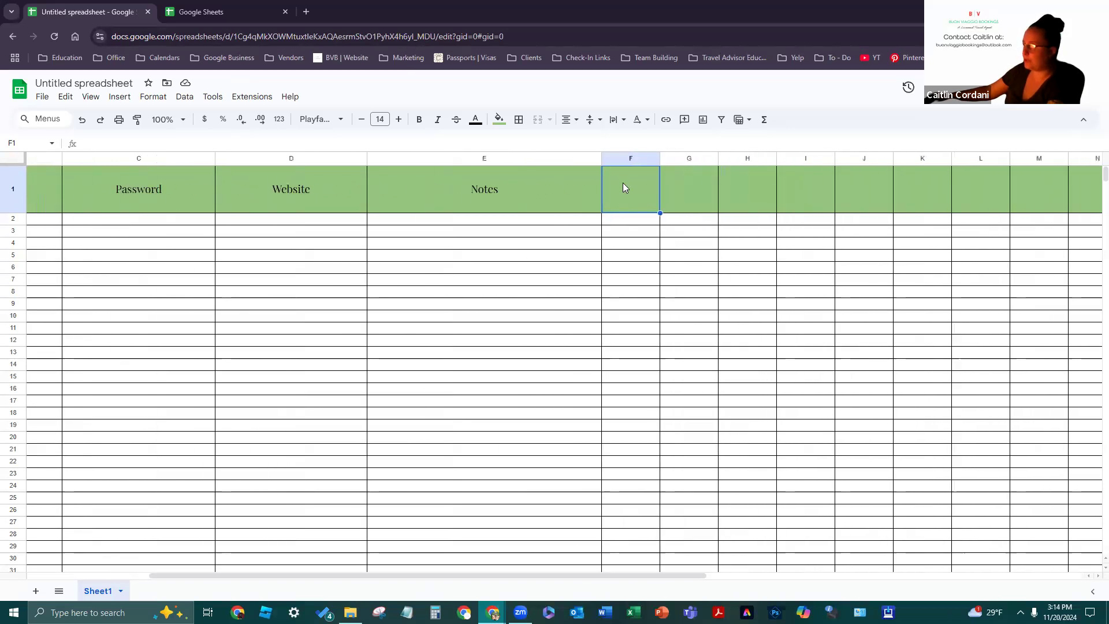
{"action": "left_click", "coordinate": [699, 187]}
{"action": "left_click", "coordinate": [754, 207]}
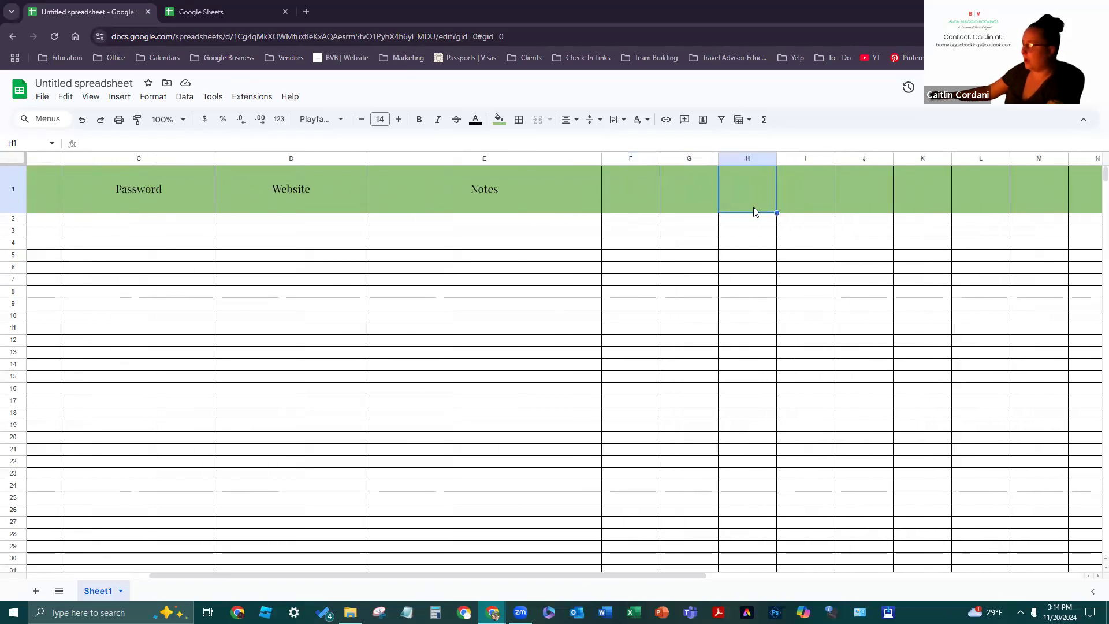
{"action": "type", "text": "Agenti"}
{"action": "type", "text": "Info"}
{"action": "left_click", "coordinate": [786, 186]}
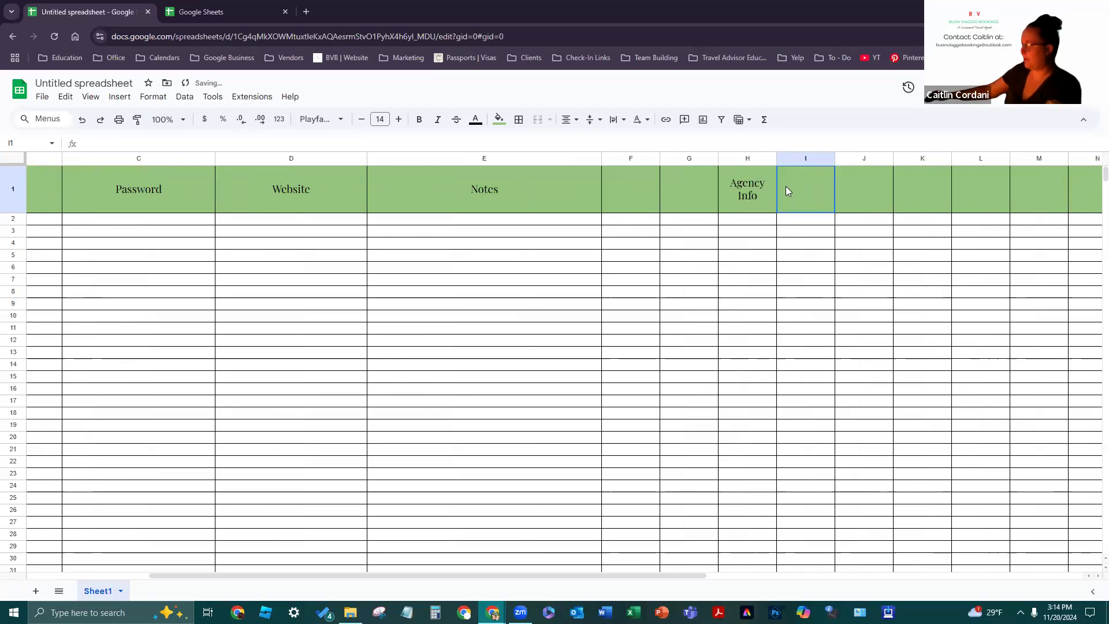
{"action": "left_click_drag", "start_coordinate": [838, 158], "coordinate": [896, 158]}
List Archer Travel Group, Address, Phone Number and Fax in cells H2 to H5 under Agency Info
{"action": "left_click", "coordinate": [789, 222]}
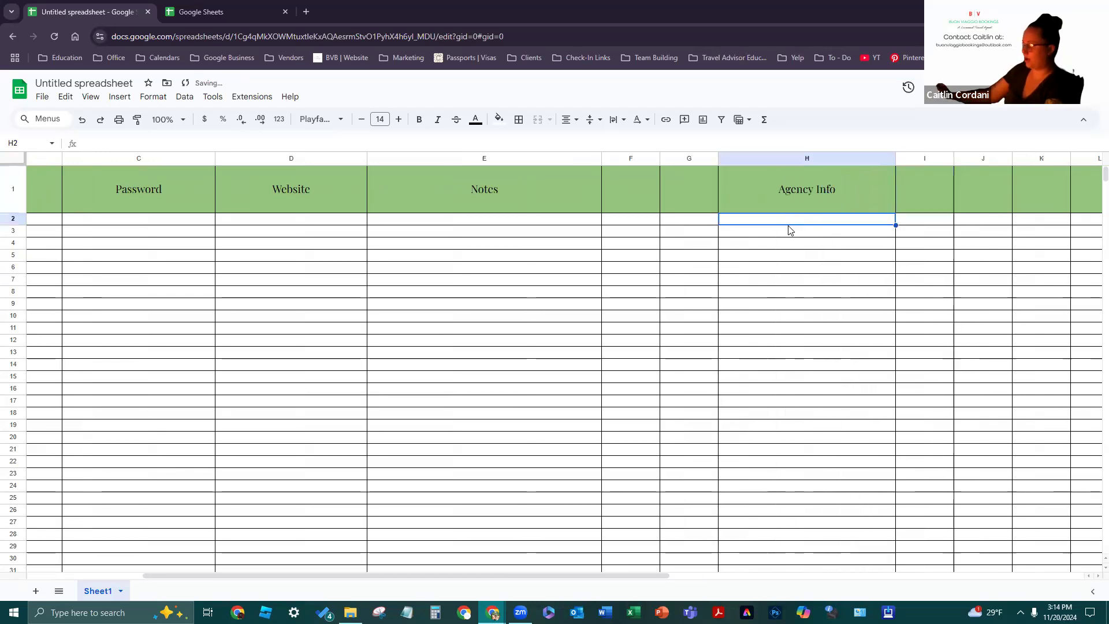
{"action": "type", "text": "Archer Travel "}
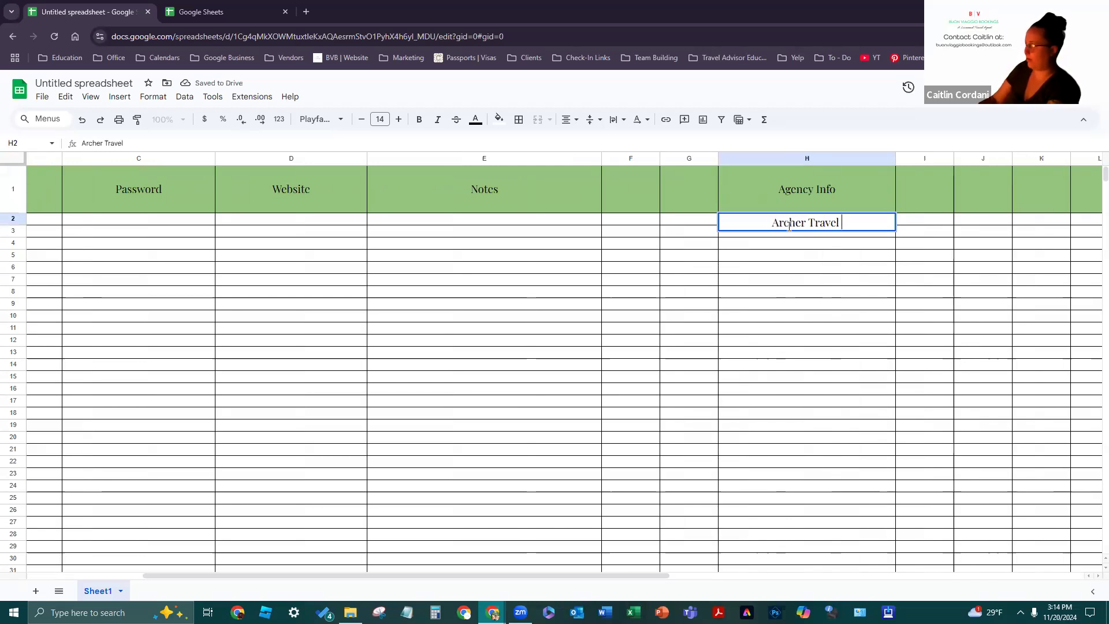
{"action": "type", "text": "Group"}
{"action": "key", "text": "Return"}
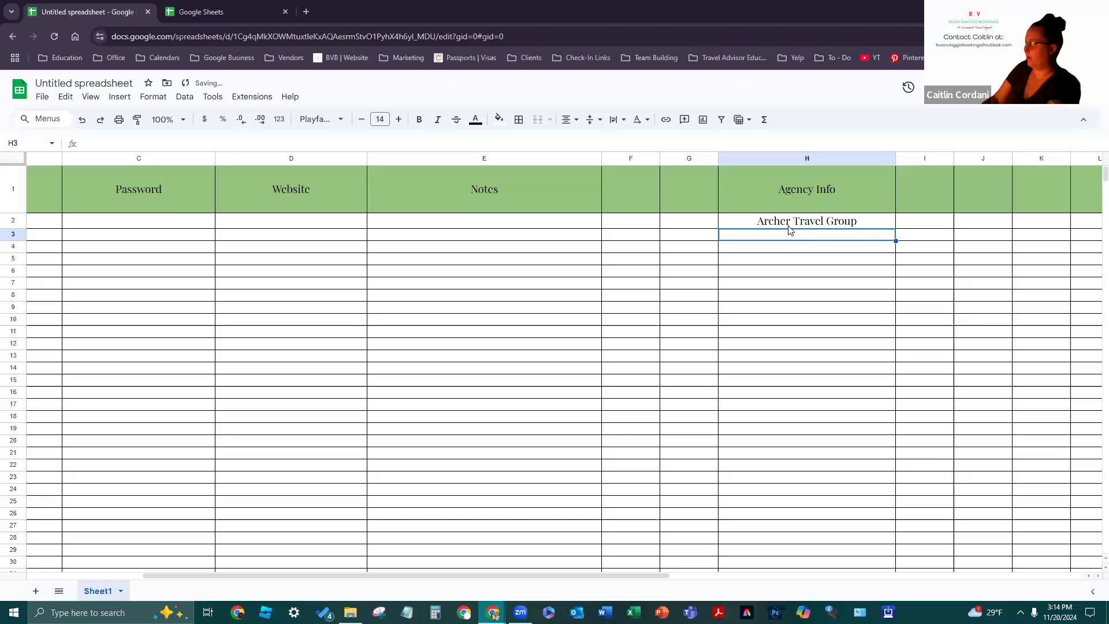
{"action": "type", "text": "Address"}
{"action": "key", "text": "Return"}
{"action": "type", "text": "Phone Number"}
{"action": "key", "text": "Return"}
{"action": "type", "text": "Fax"}
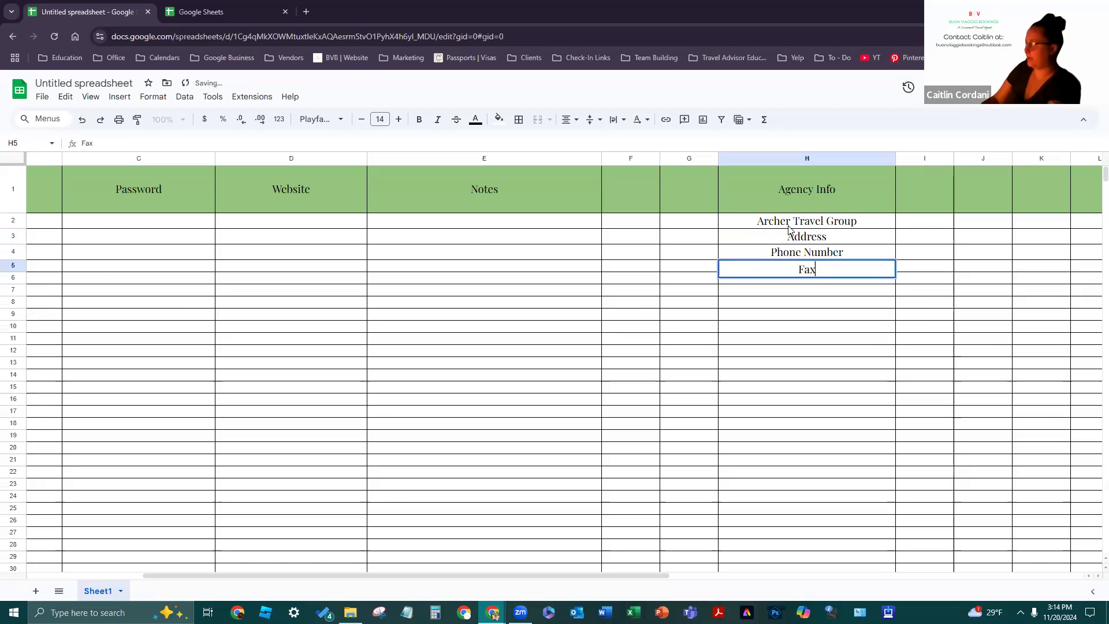
{"action": "key", "text": "Return"}
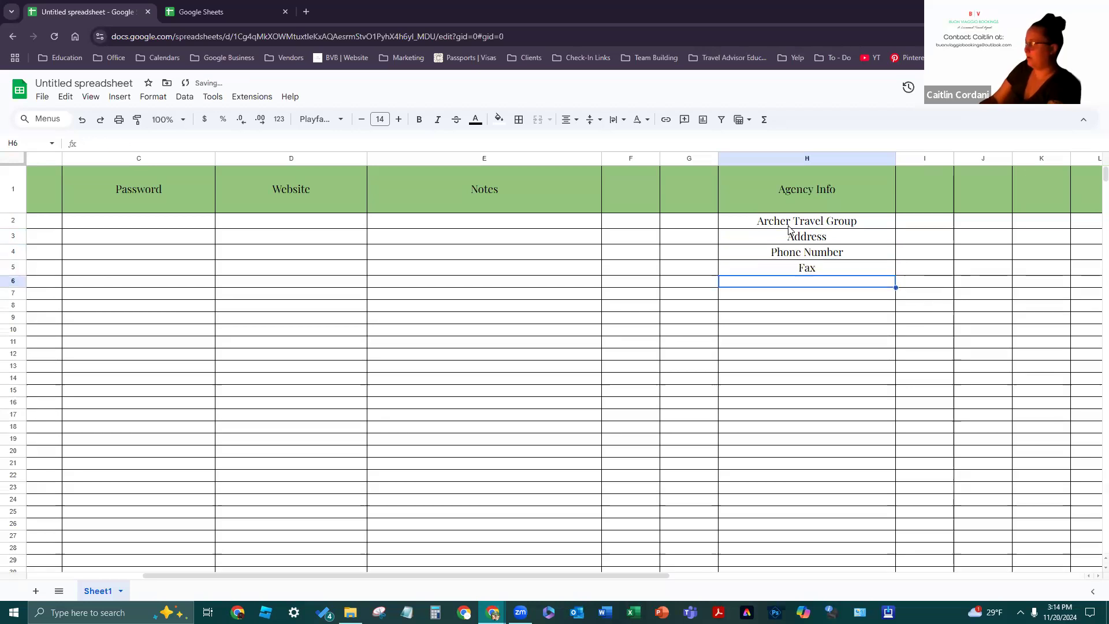
Undo and redo the Fax entry in H5, and extend its text to "Fax Number"
{"action": "key", "text": "ctrl+z"}
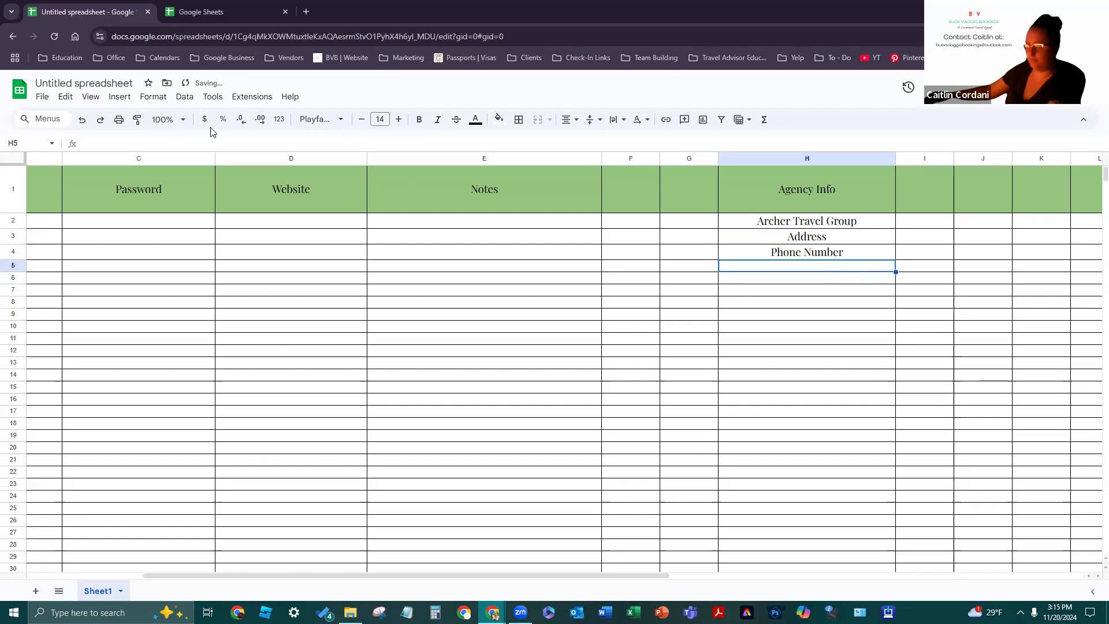
{"action": "left_click", "coordinate": [100, 123]}
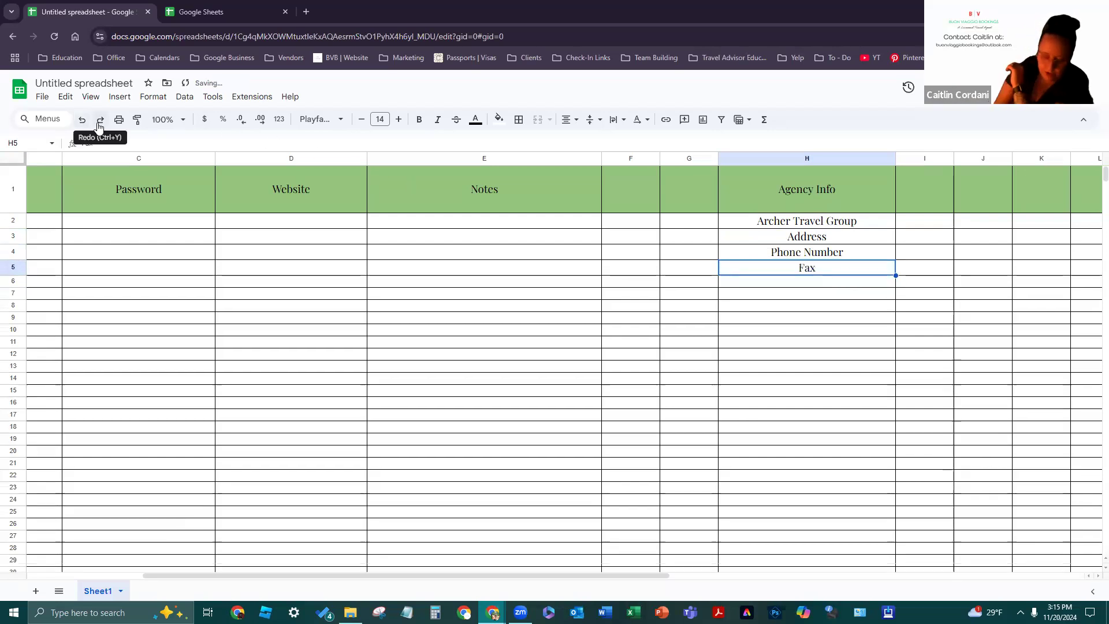
{"action": "double_click", "coordinate": [811, 267]}
{"action": "type", "text": "Number"}
{"action": "left_click", "coordinate": [832, 304]}
Add "Cruising Number" in H6 and "IATA Number" in H7 under Agency Info
{"action": "left_click", "coordinate": [825, 282]}
{"action": "type", "text": "Cruising"}
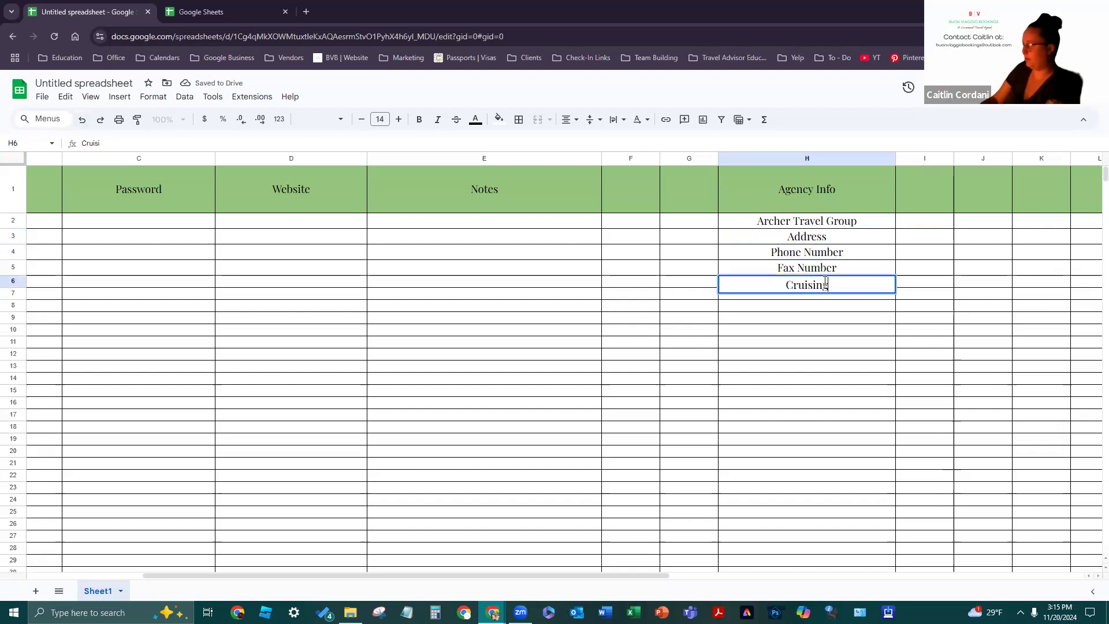
{"action": "type", "text": " Number"}
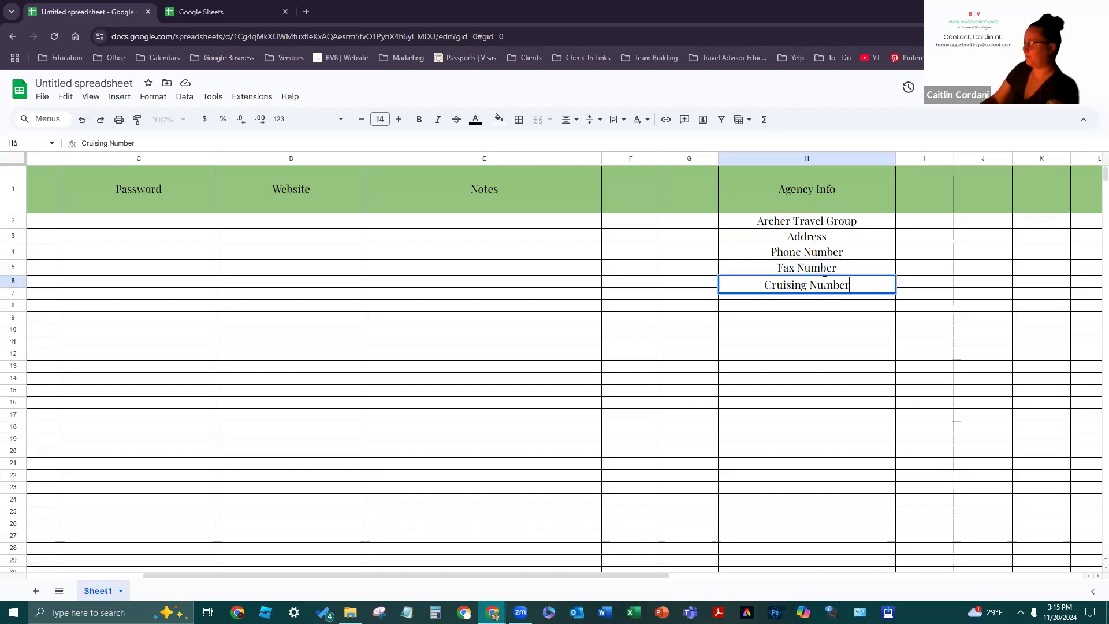
{"action": "key", "text": "Tab"}
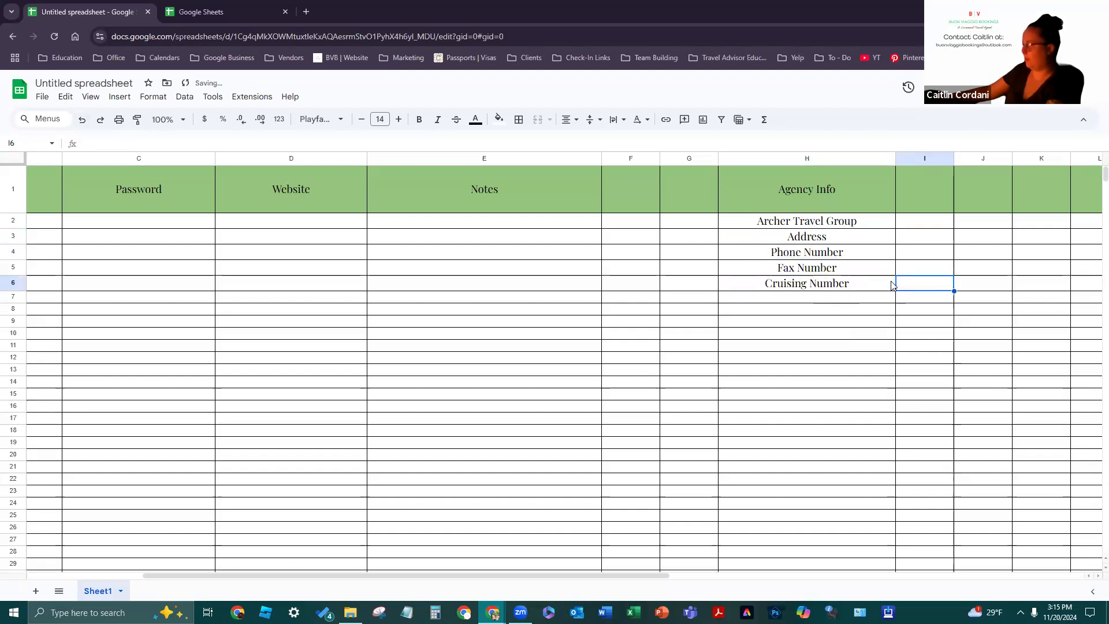
{"action": "left_click", "coordinate": [854, 301]}
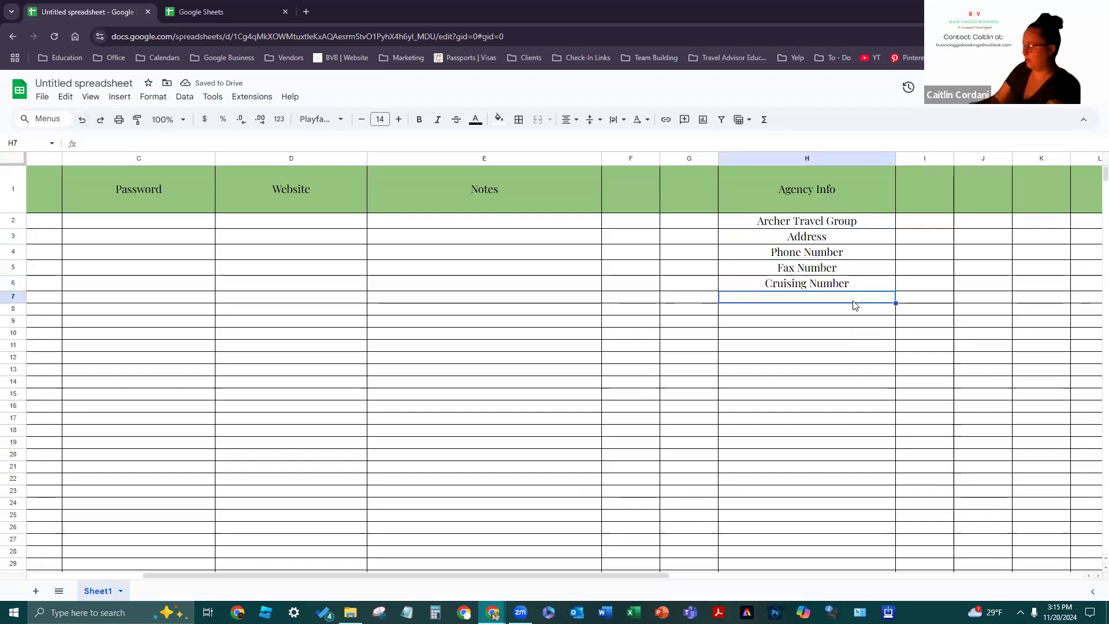
{"action": "type", "text": "IATA Number"}
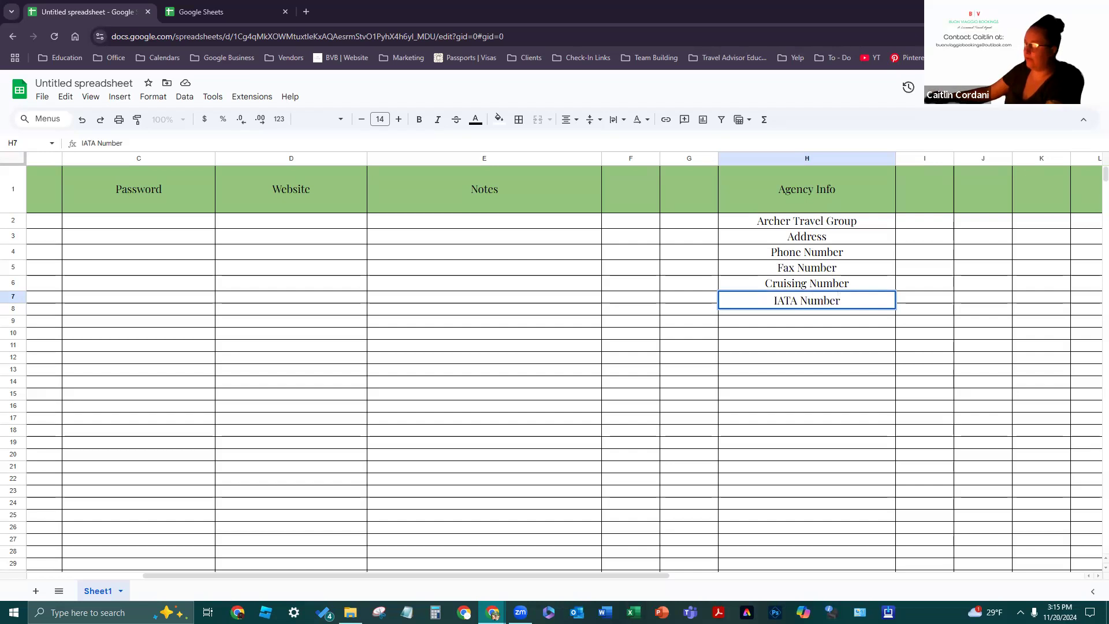
{"action": "left_click", "coordinate": [651, 430]}
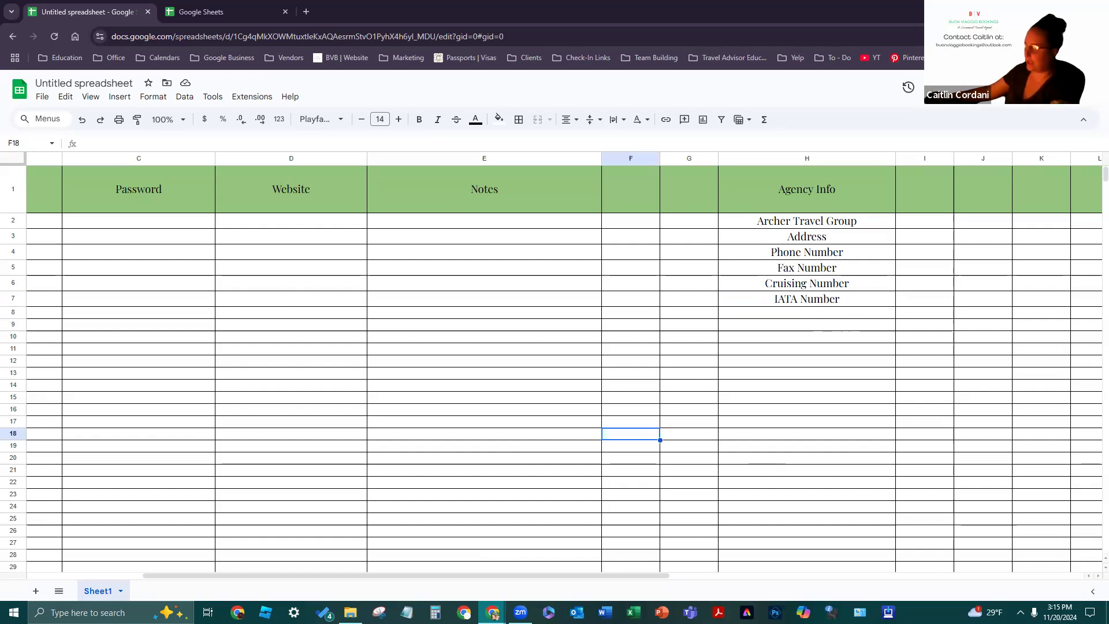
Create a filter on the Supplier to Notes header cells and select the Agency Info header
{"action": "left_click_drag", "start_coordinate": [587, 581], "coordinate": [379, 584]}
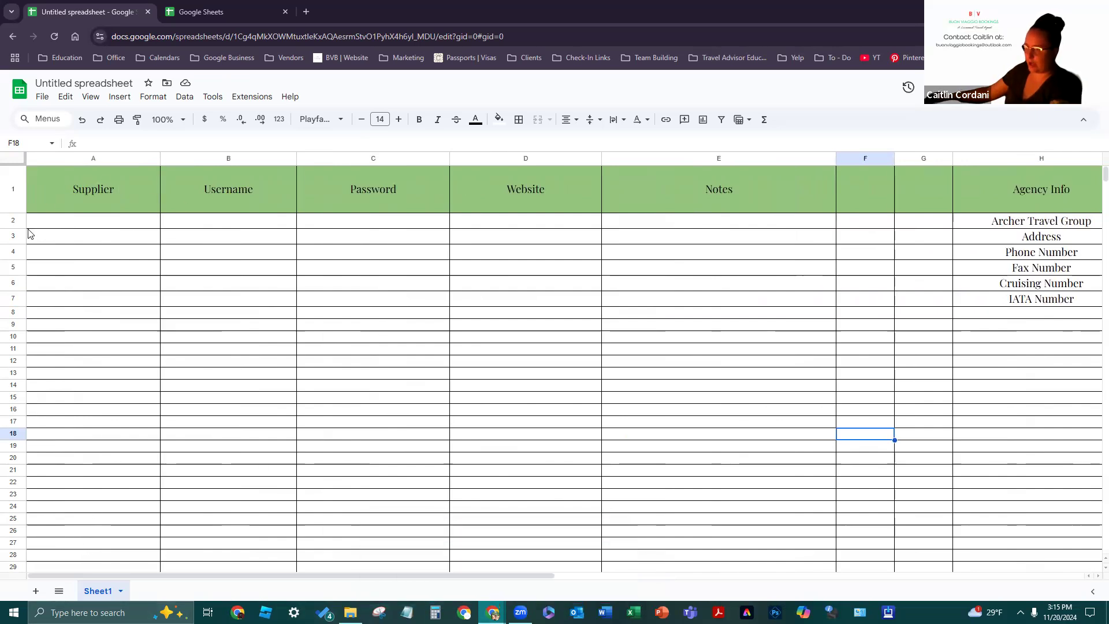
{"action": "right_click", "coordinate": [133, 200]}
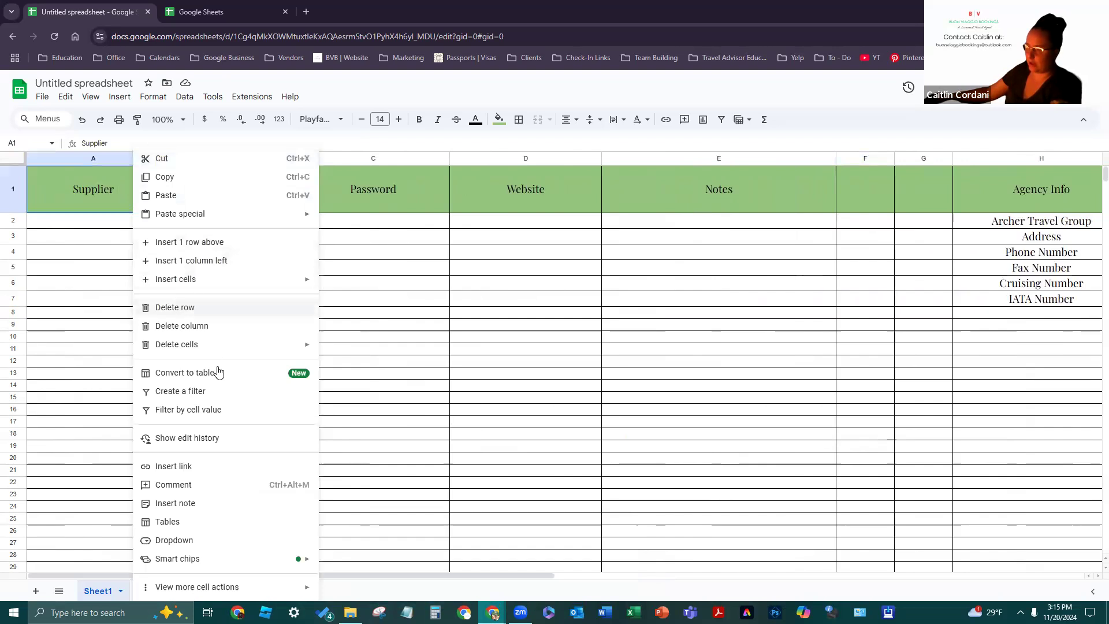
{"action": "left_click", "coordinate": [227, 391]}
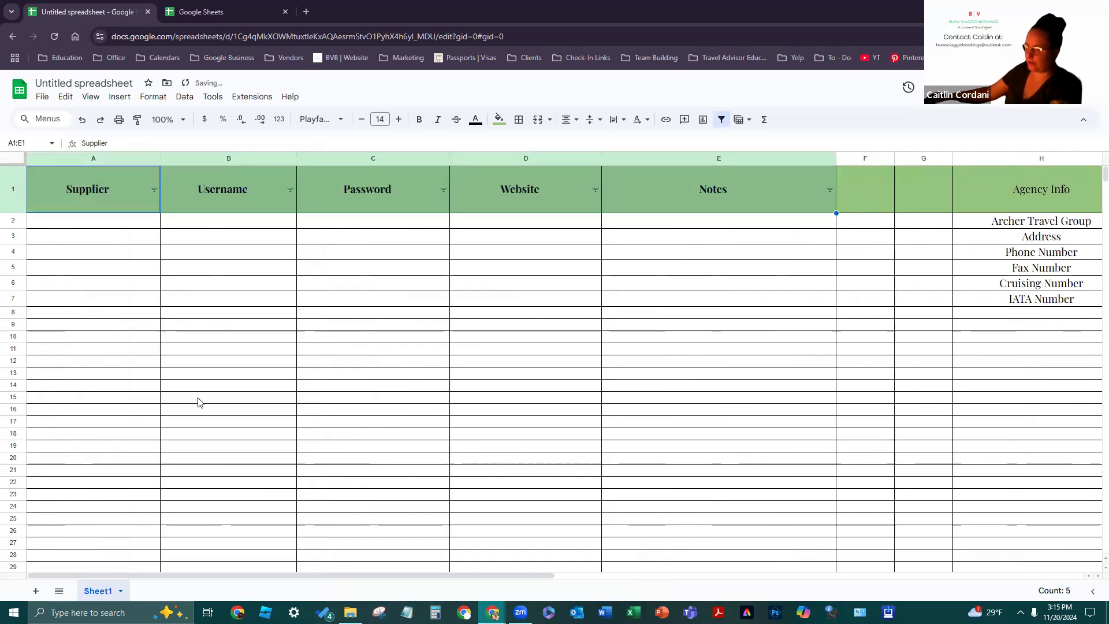
{"action": "left_click", "coordinate": [1092, 197]}
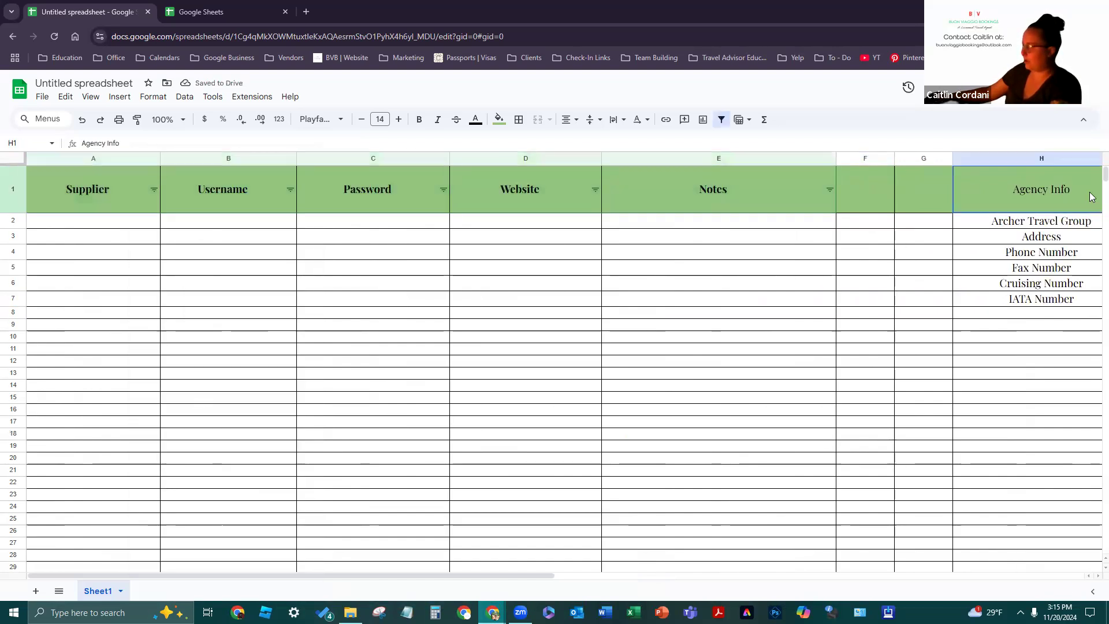
Examine the header row from Supplier to Agency Info, including the blank columns F and G between the two sections
{"action": "left_click_drag", "start_coordinate": [500, 576], "coordinate": [648, 576]}
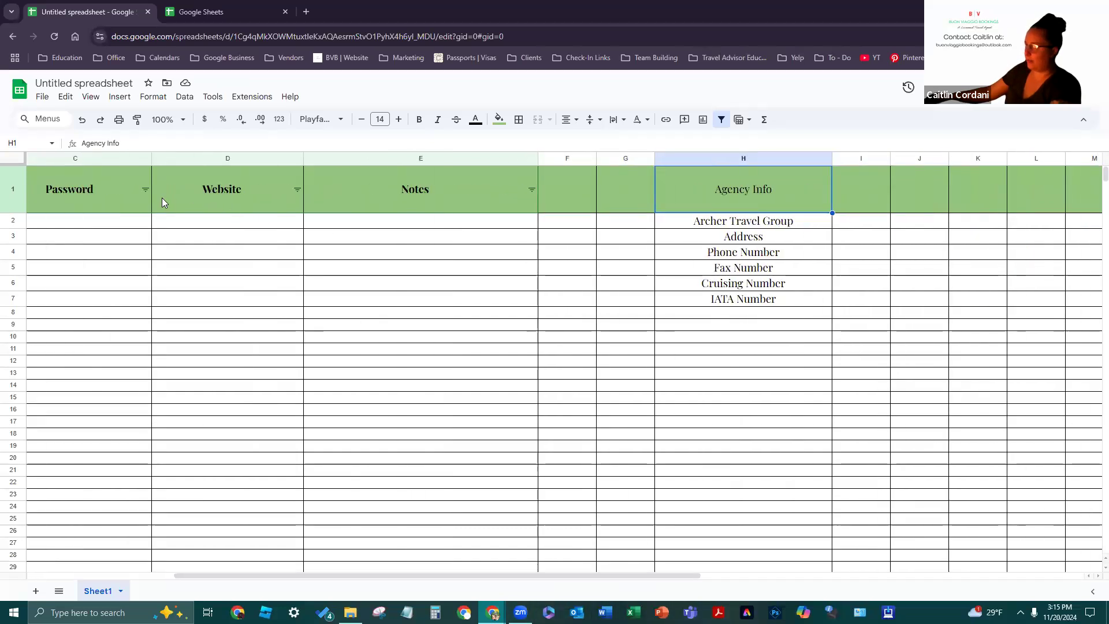
{"action": "left_click_drag", "start_coordinate": [509, 576], "coordinate": [359, 572]}
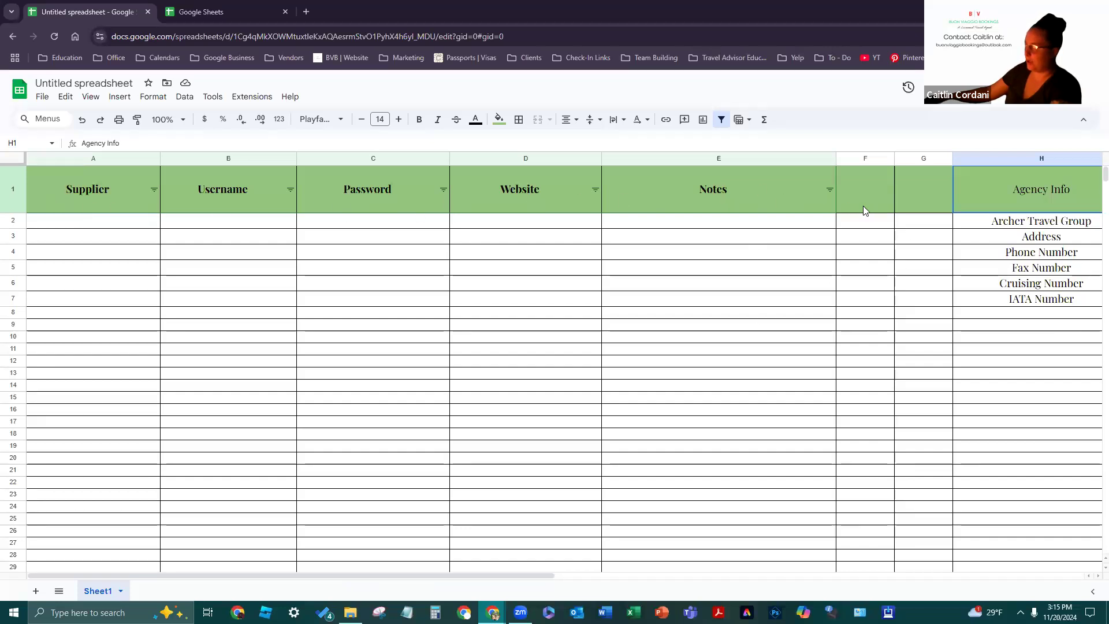
{"action": "left_click", "coordinate": [881, 194]}
{"action": "left_click", "coordinate": [927, 195]}
{"action": "left_click", "coordinate": [831, 196]}
{"action": "left_click", "coordinate": [899, 190]}
{"action": "left_click", "coordinate": [870, 191]}
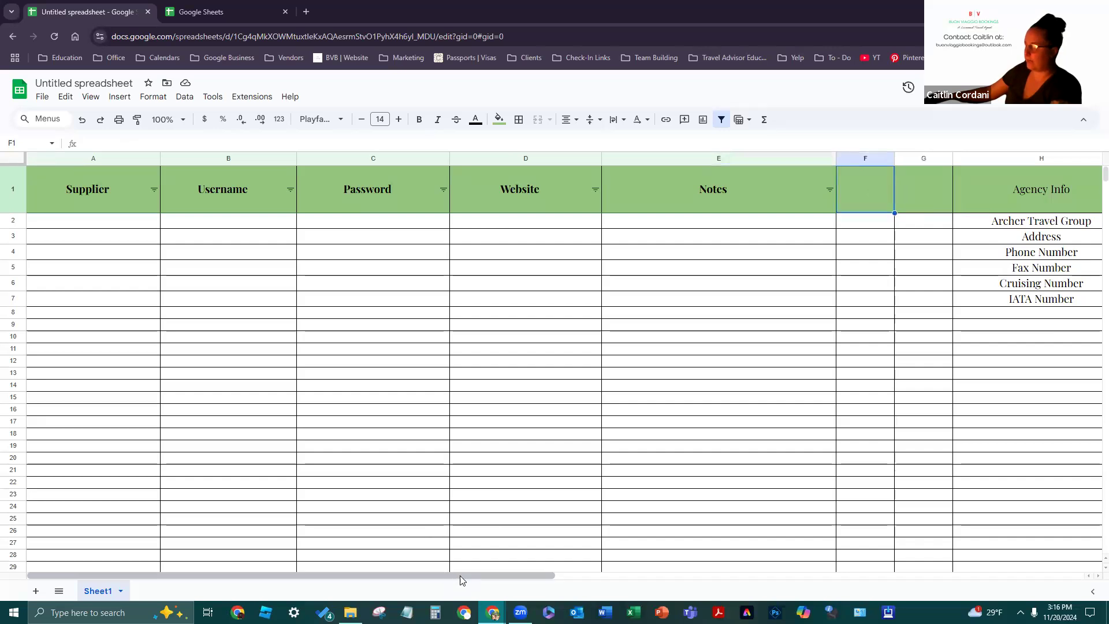
{"action": "left_click_drag", "start_coordinate": [461, 577], "coordinate": [660, 572]}
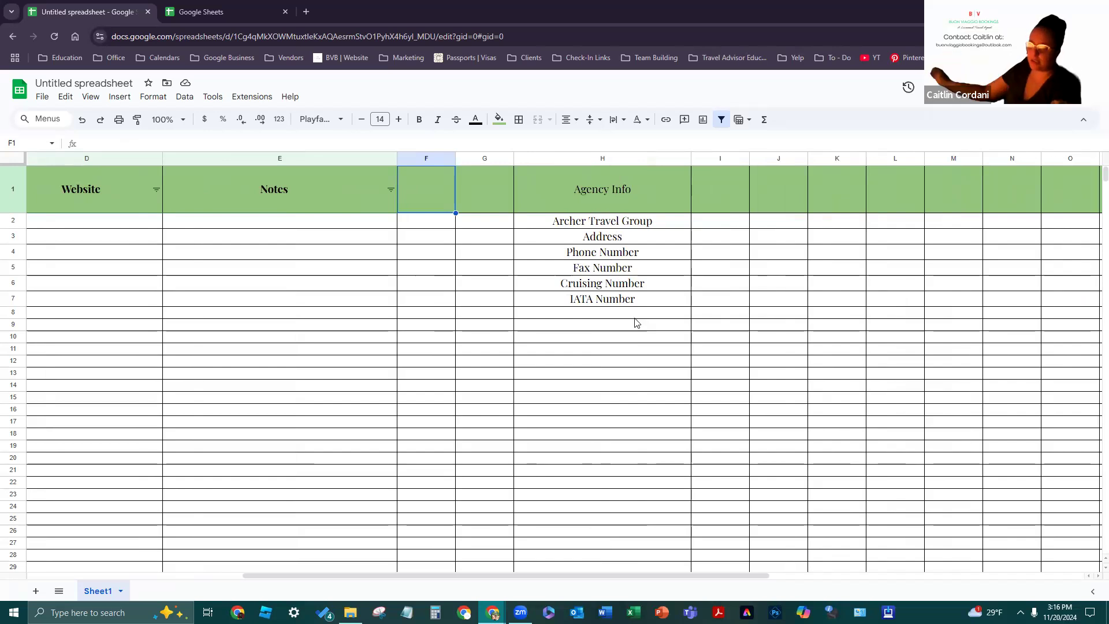
{"action": "left_click_drag", "start_coordinate": [668, 577], "coordinate": [454, 578]}
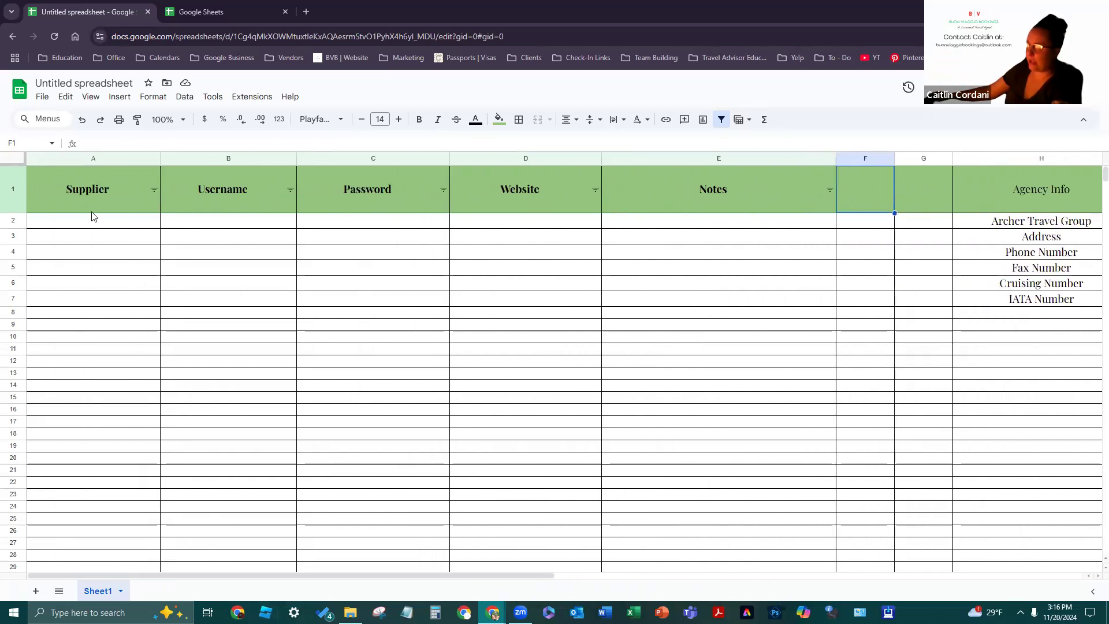
Start a supplier entry in row 2 with "Supplier 1" as the supplier, "agent id cc" as the username, and a placeholder password
{"action": "left_click", "coordinate": [102, 223]}
{"action": "type", "text": "Supplier 1"}
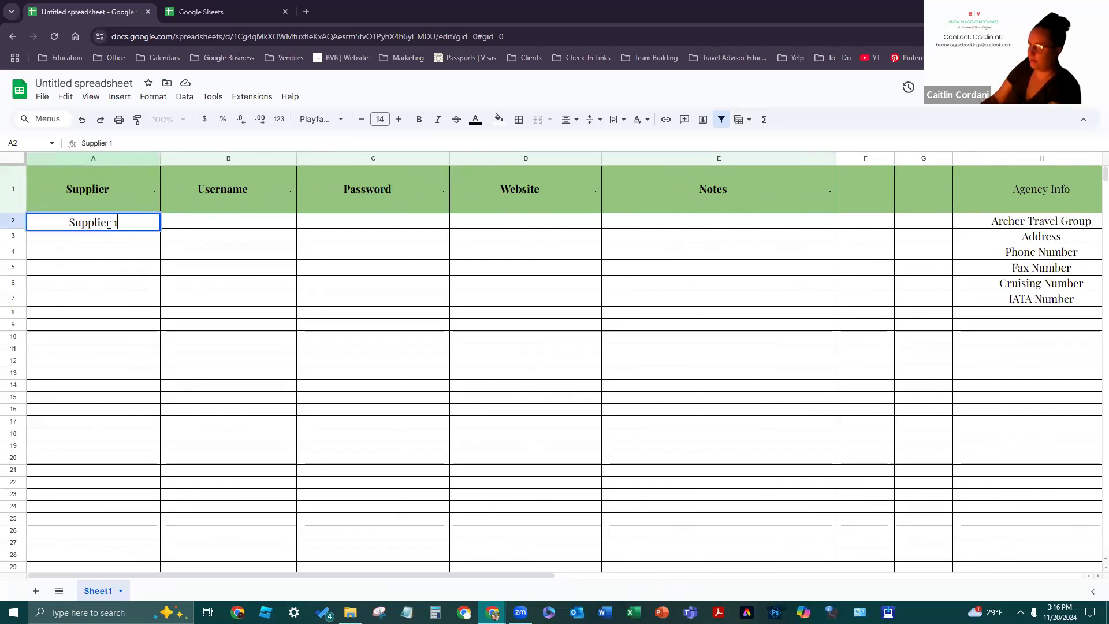
{"action": "key", "text": "Tab"}
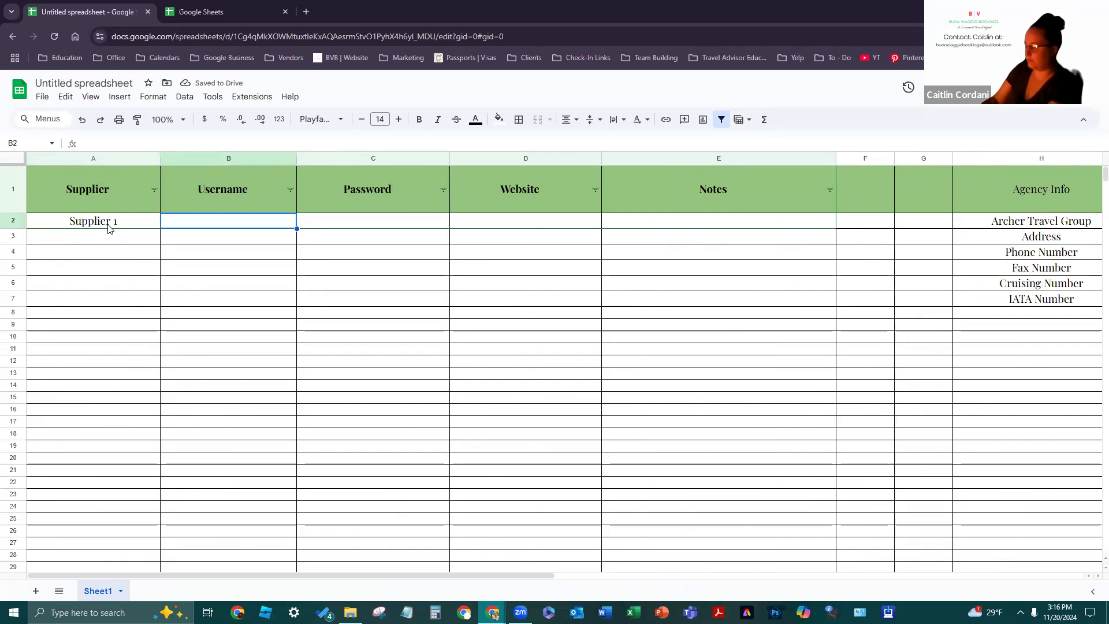
{"action": "type", "text": "agent "}
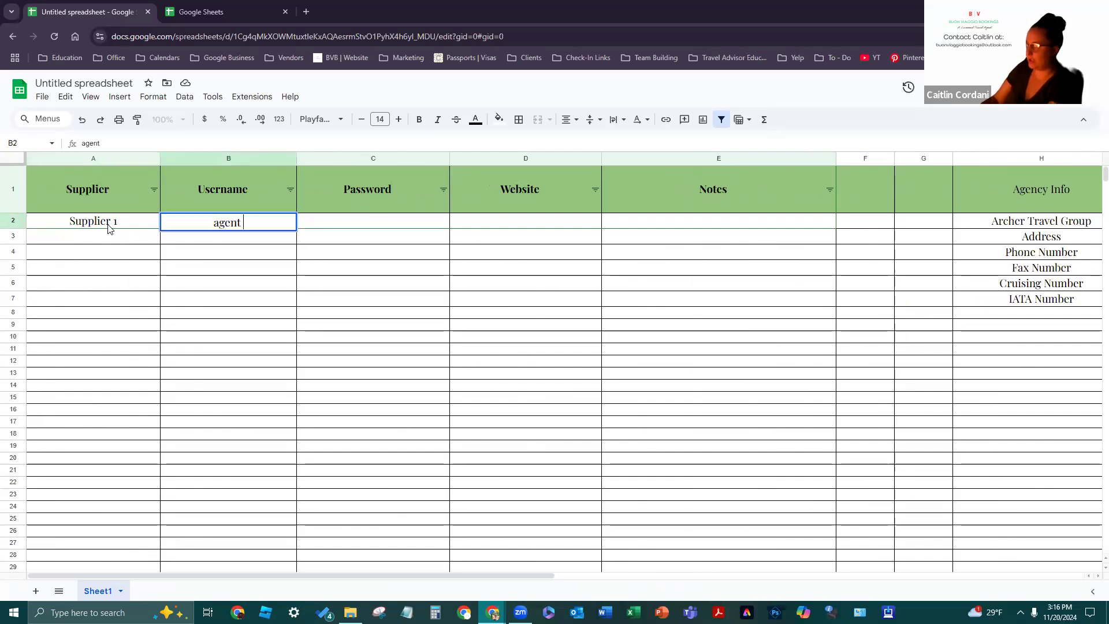
{"action": "type", "text": "id cc"}
{"action": "key", "text": "Tab"}
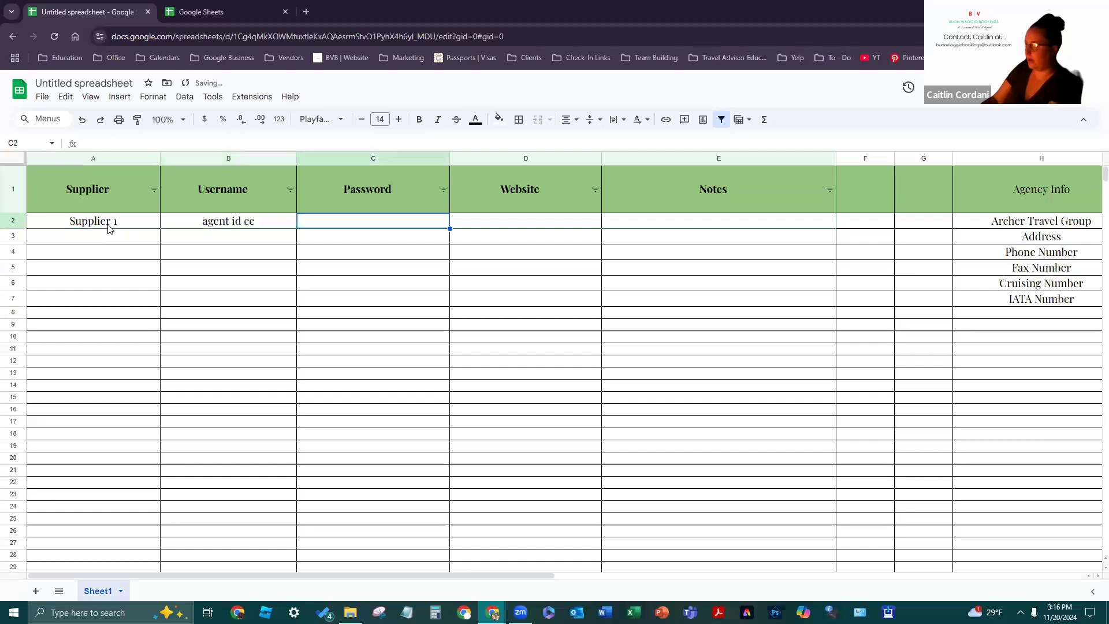
{"action": "type", "text": "basic generic password"}
{"action": "key", "text": "Tab"}
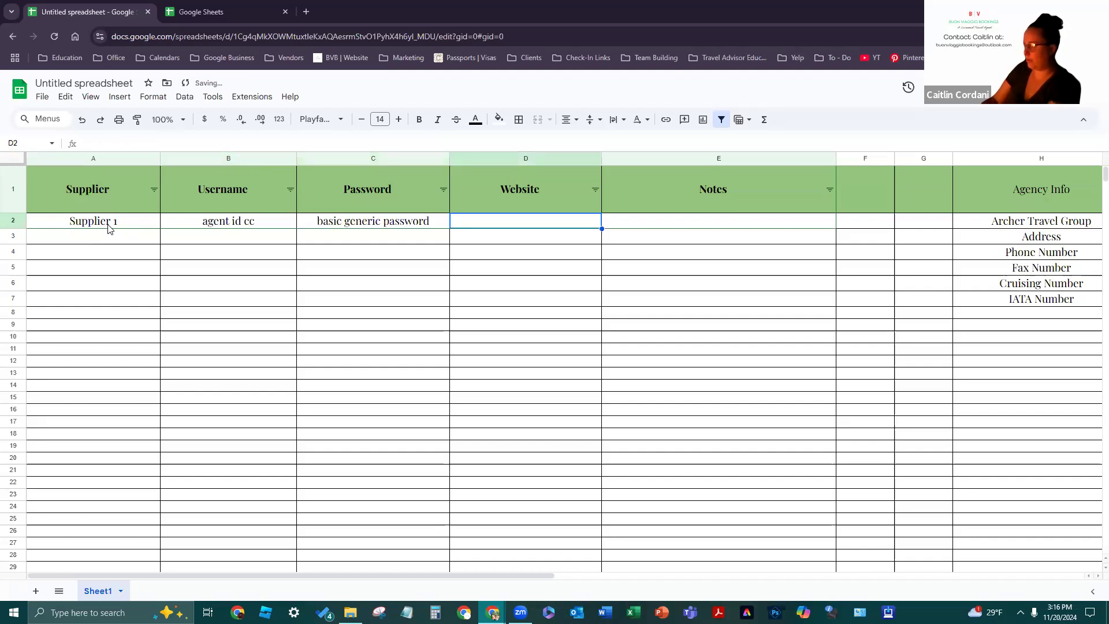
{"action": "type", "text": "www"}
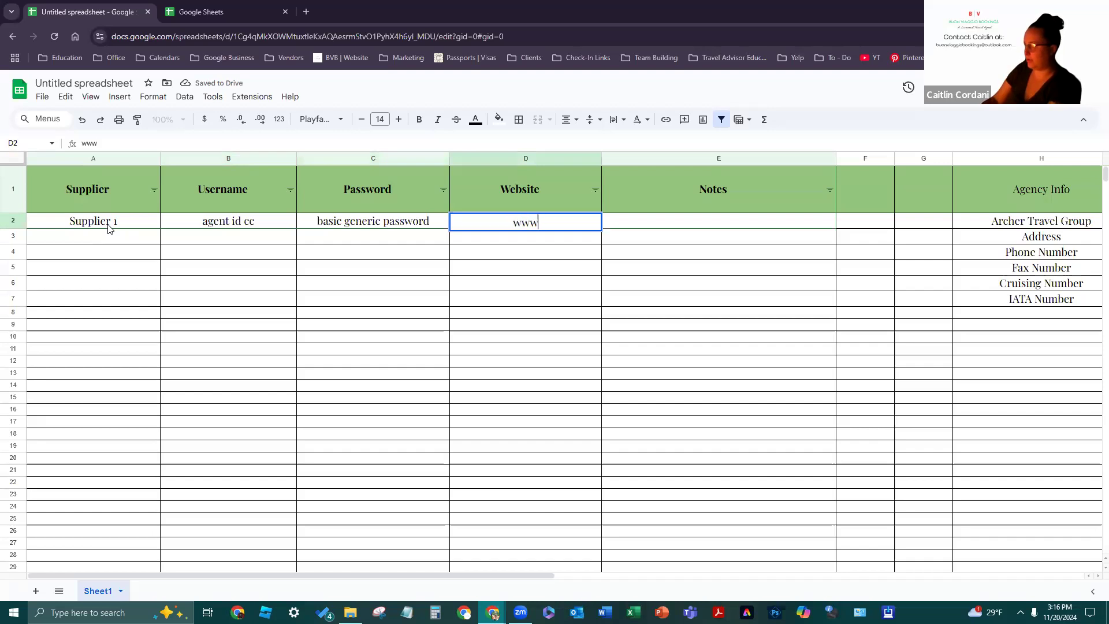
{"action": "type", "text": ".supplier"}
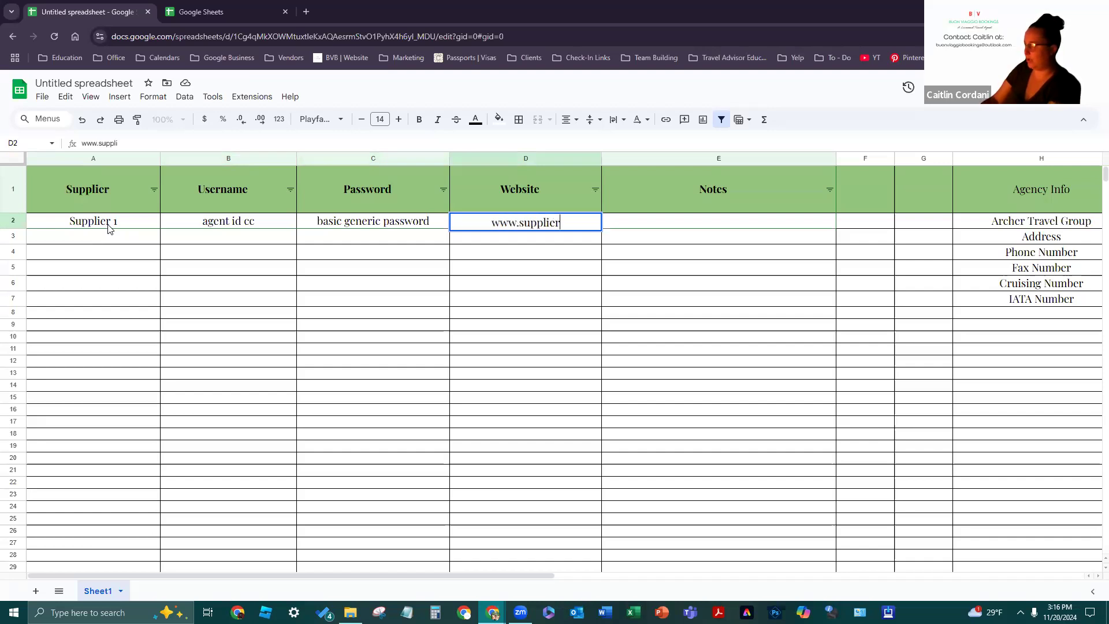
{"action": "type", "text": "1.com"}
{"action": "key", "text": "Tab"}
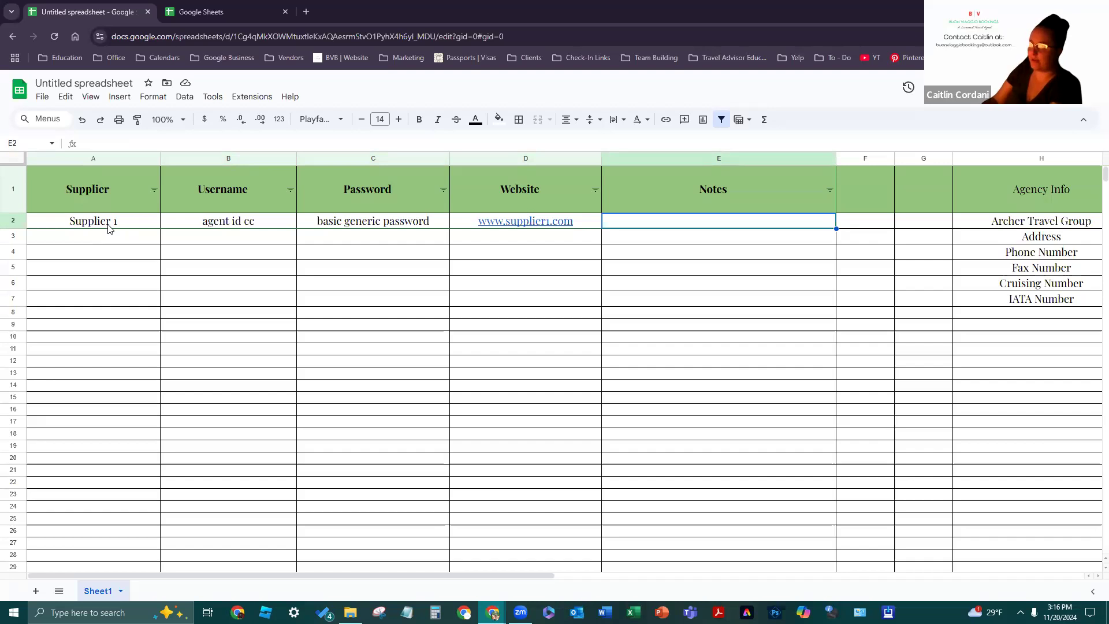
{"action": "type", "text": "need"}
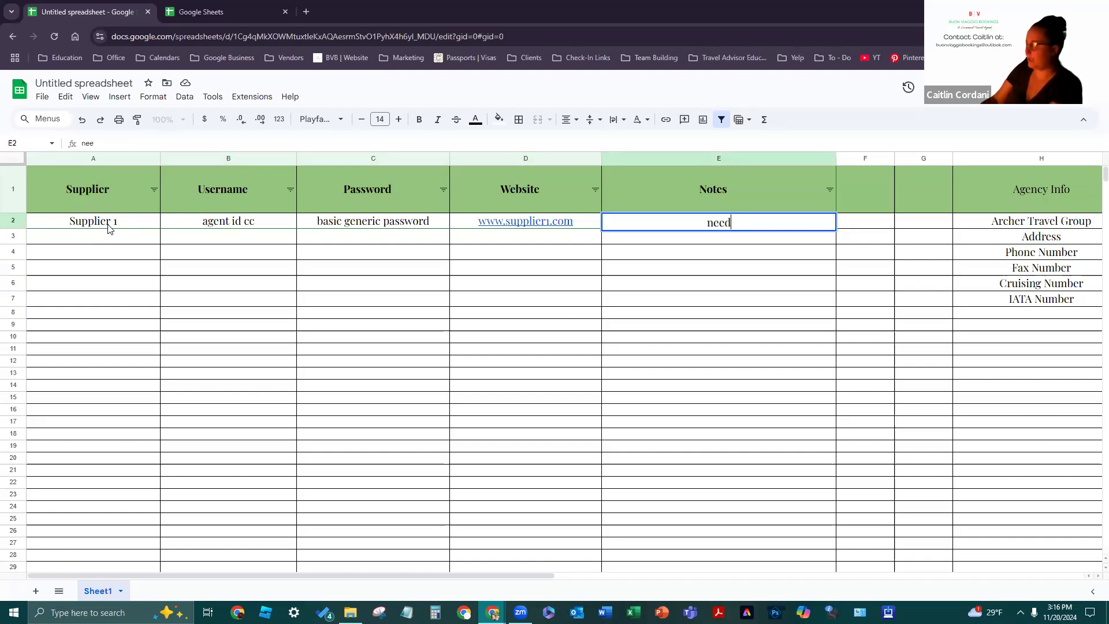
{"action": "type", "text": "s IATA"}
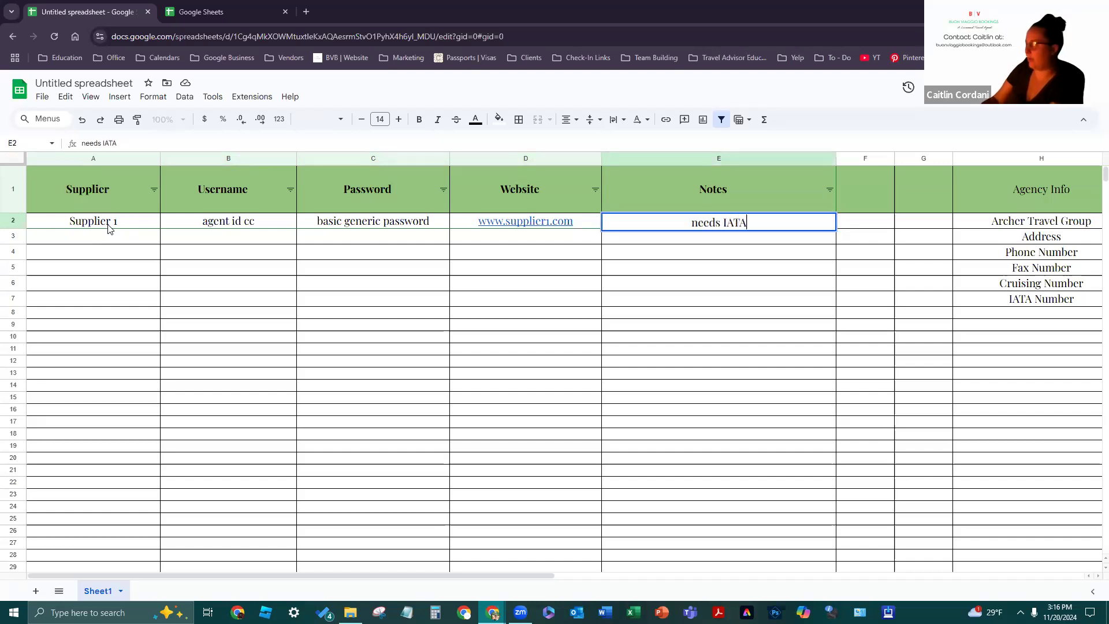
{"action": "type", "text": " number for login"}
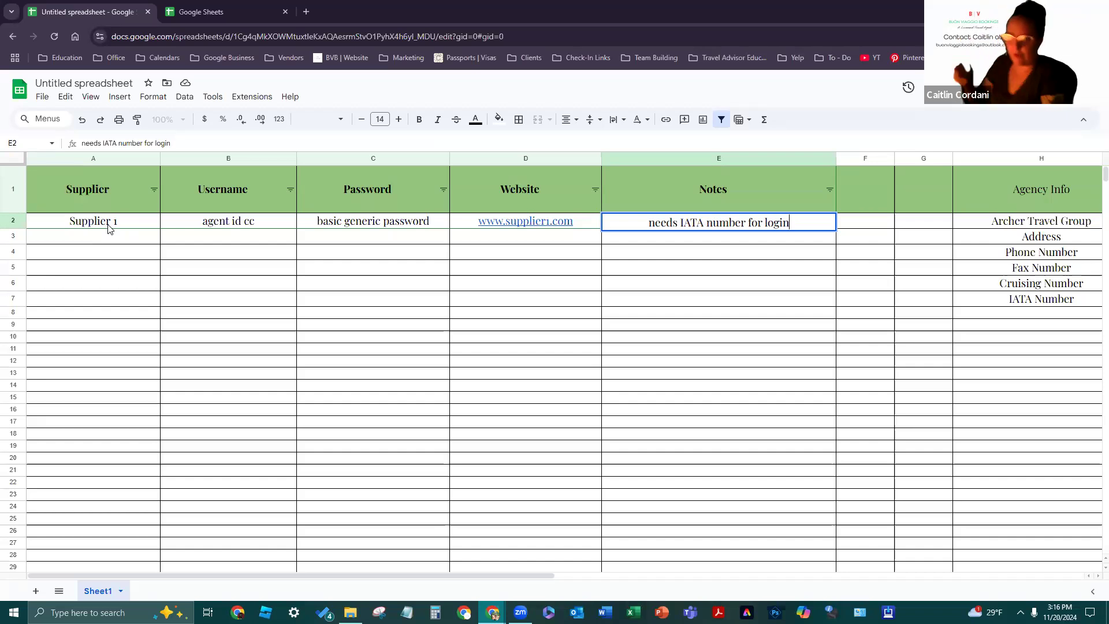
{"action": "key", "text": "BackSpace"}
{"action": "key", "text": "BackSpace"}
{"action": "key", "text": "BackSpace"}
{"action": "key", "text": "BackSpace"}
{"action": "key", "text": "BackSpace"}
{"action": "key", "text": "BackSpace"}
{"action": "key", "text": "BackSpace"}
{"action": "key", "text": "BackSpace"}
{"action": "key", "text": "BackSpace"}
{"action": "key", "text": "BackSpace"}
{"action": "key", "text": "BackSpace"}
{"action": "key", "text": "BackSpace"}
{"action": "key", "text": "BackSpace"}
{"action": "key", "text": "BackSpace"}
{"action": "key", "text": "BackSpace"}
{"action": "key", "text": "BackSpace"}
{"action": "key", "text": "BackSpace"}
{"action": "key", "text": "BackSpace"}
{"action": "key", "text": "BackSpace"}
{"action": "key", "text": "BackSpace"}
{"action": "key", "text": "BackSpace"}
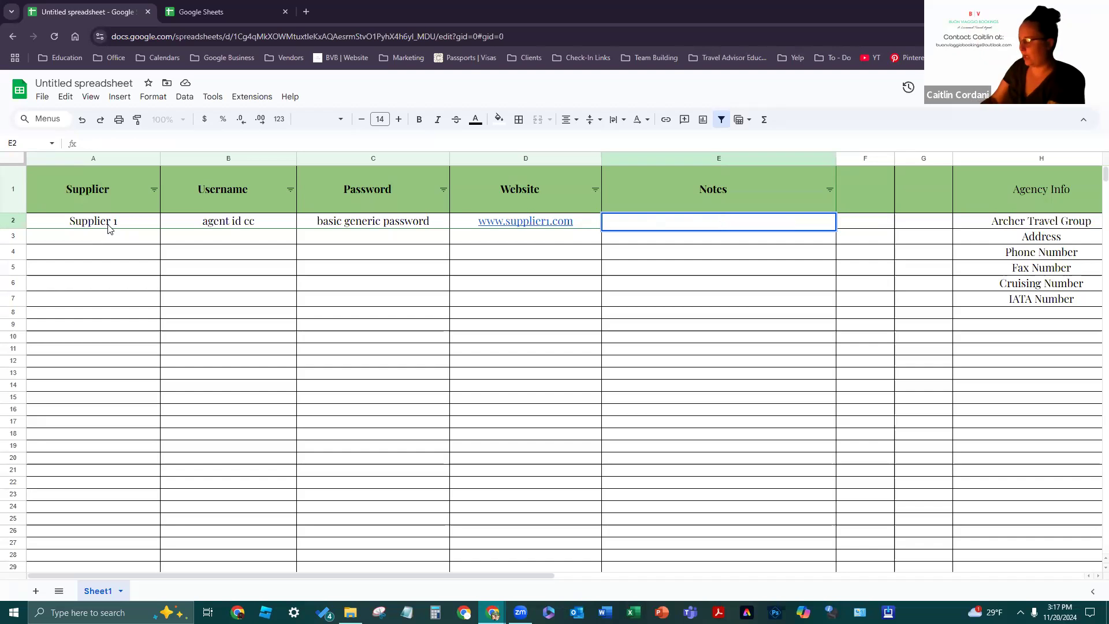
Enter the note "2-step active | app required | app label" for Supplier 1 in E2
{"action": "type", "text": "2-st"}
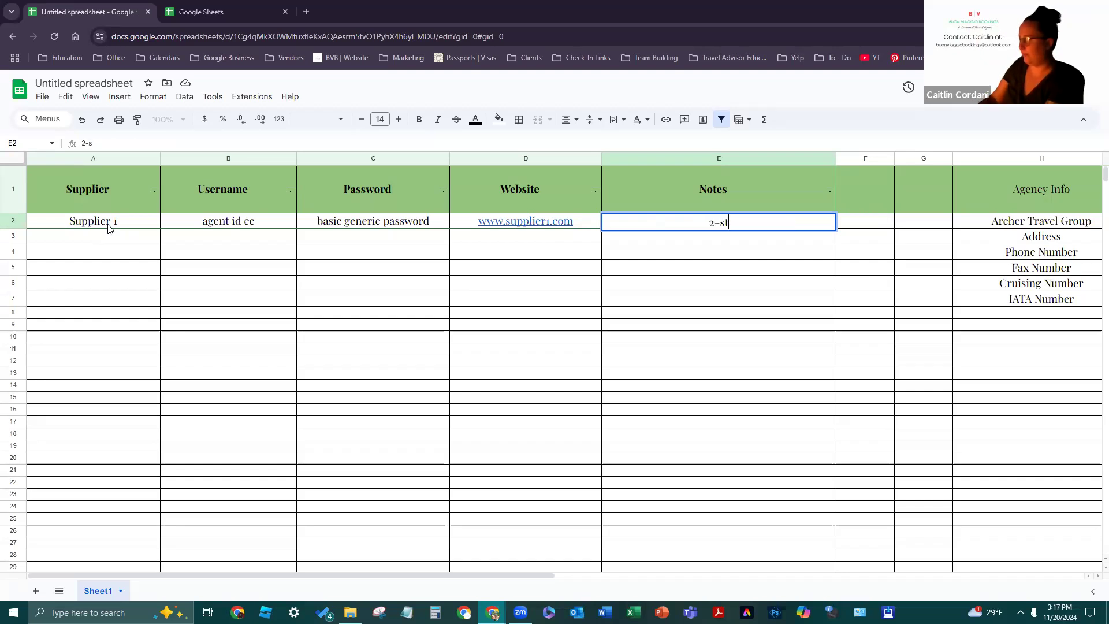
{"action": "type", "text": "ep active "}
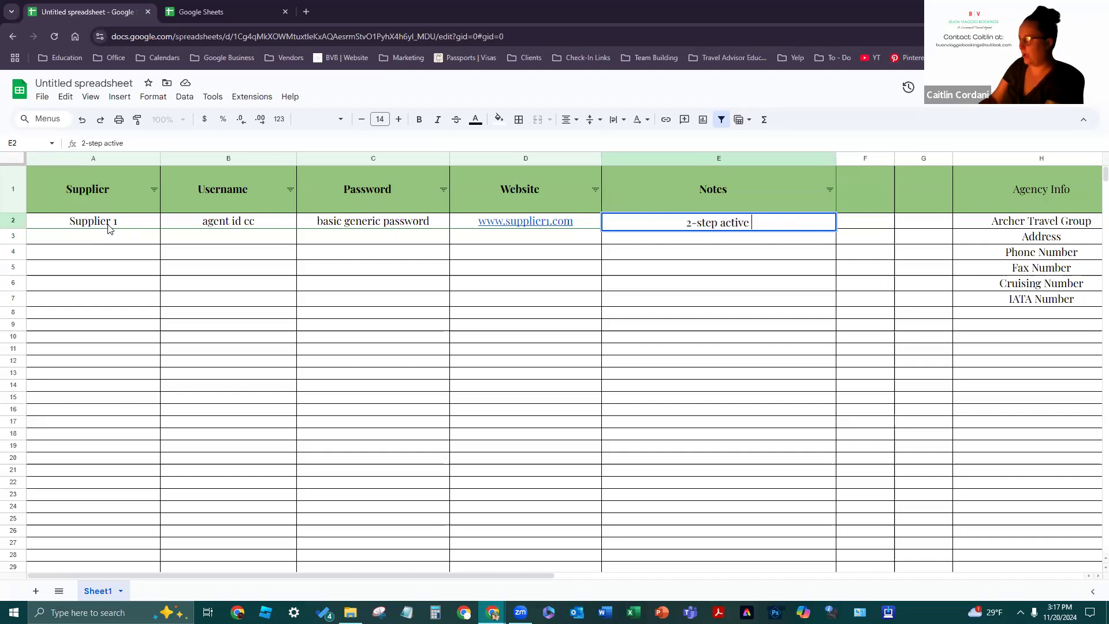
{"action": "type", "text": "| app required"}
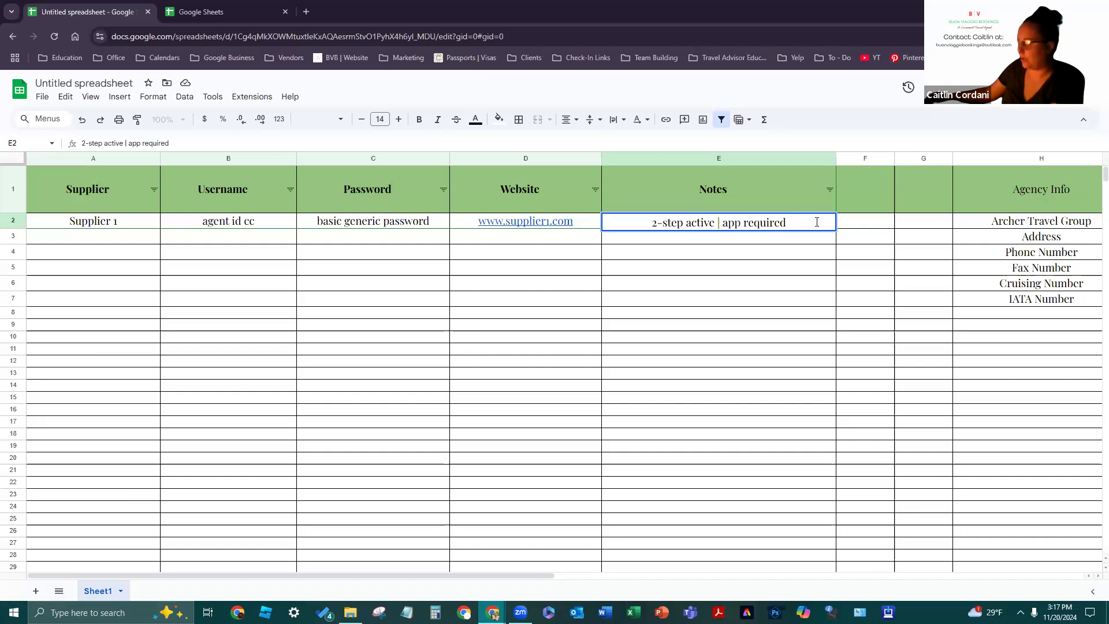
{"action": "type", "text": "v"}
{"action": "key", "text": "BackSpace"}
{"action": "type", "text": "| "}
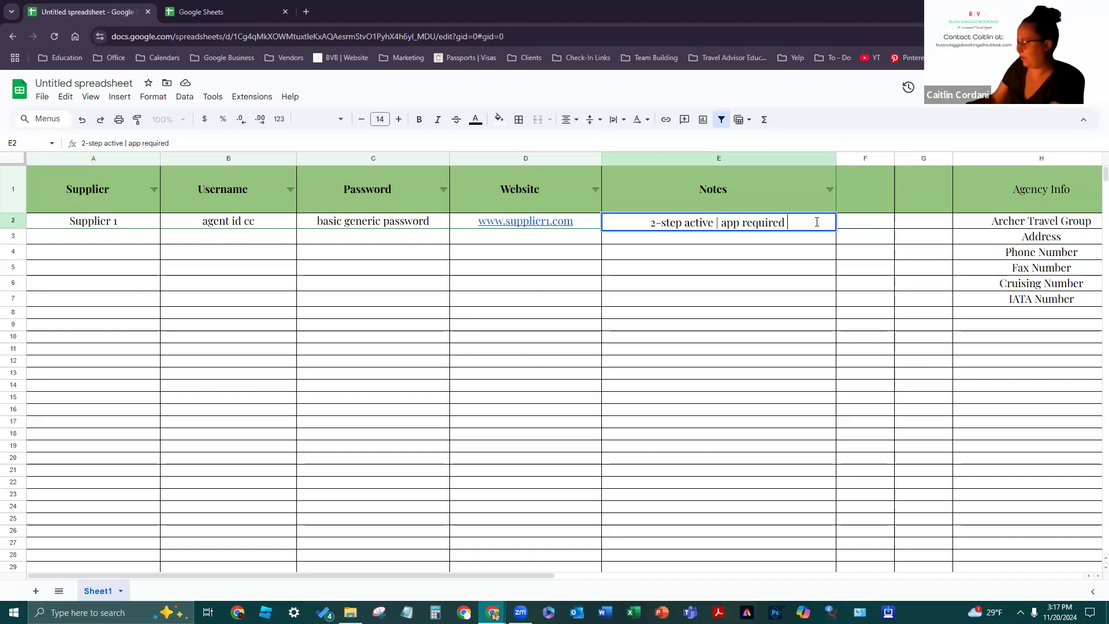
{"action": "type", "text": "app"}
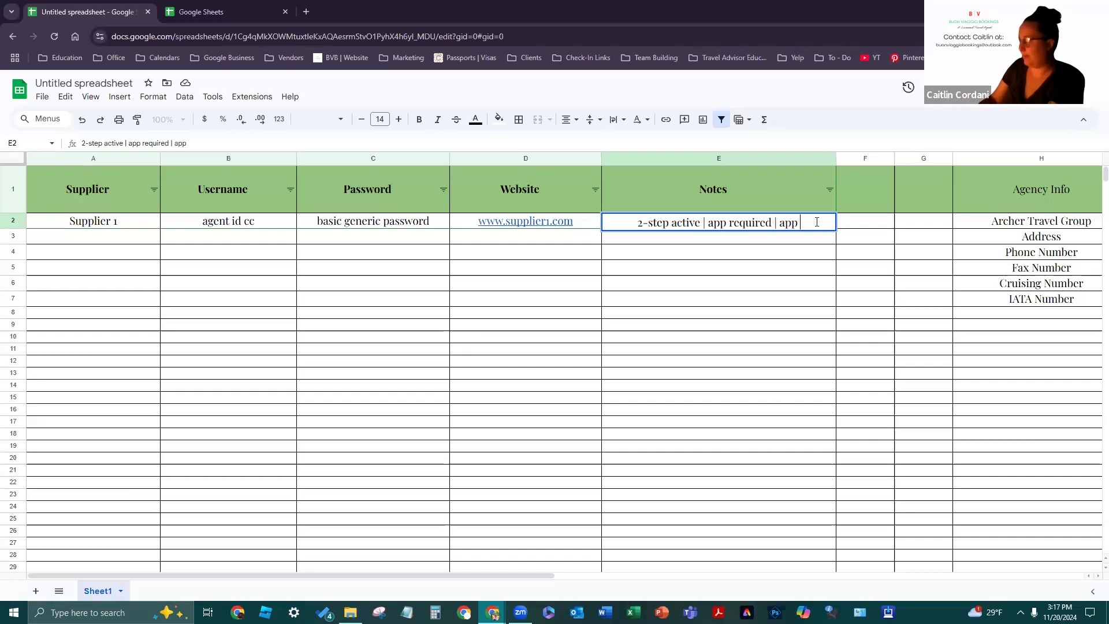
{"action": "type", "text": " label"}
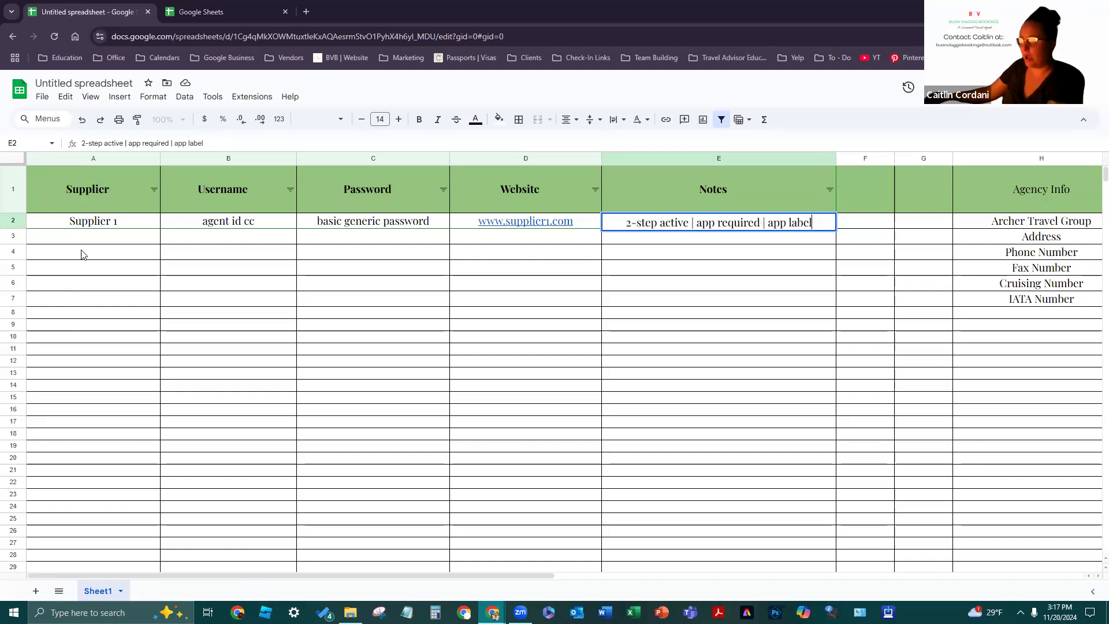
Select the whole Supplier 1 entry from Supplier to Notes, cells A2 to E2
{"action": "left_click", "coordinate": [84, 227]}
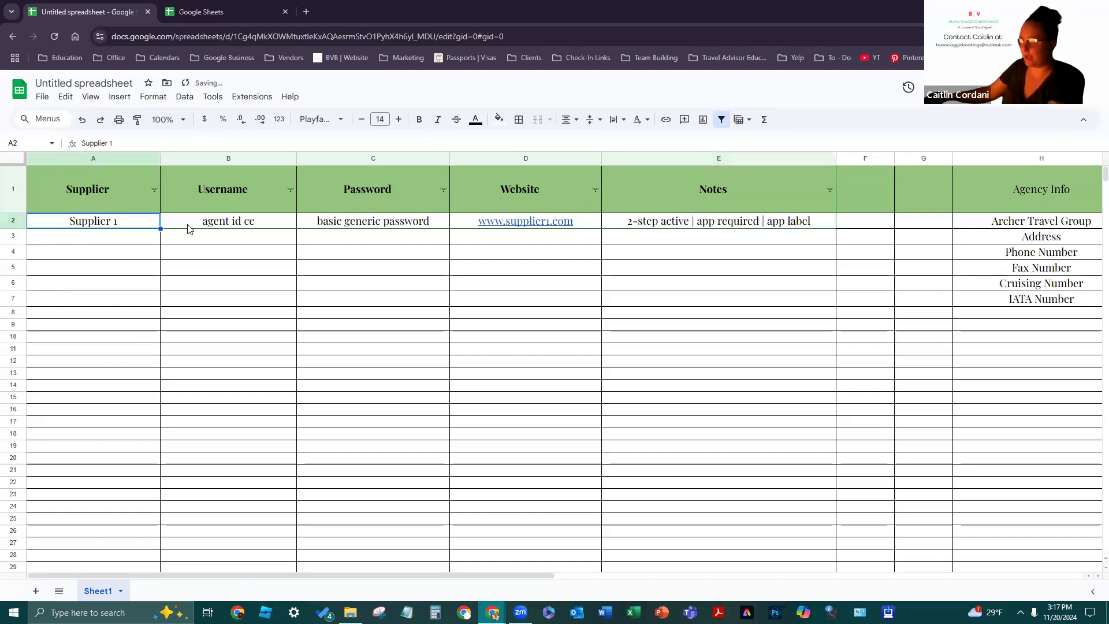
{"action": "key", "text": "shift+Right"}
{"action": "key", "text": "shift+Right"}
{"action": "key", "text": "shift+Right"}
{"action": "key", "text": "shift+Right"}
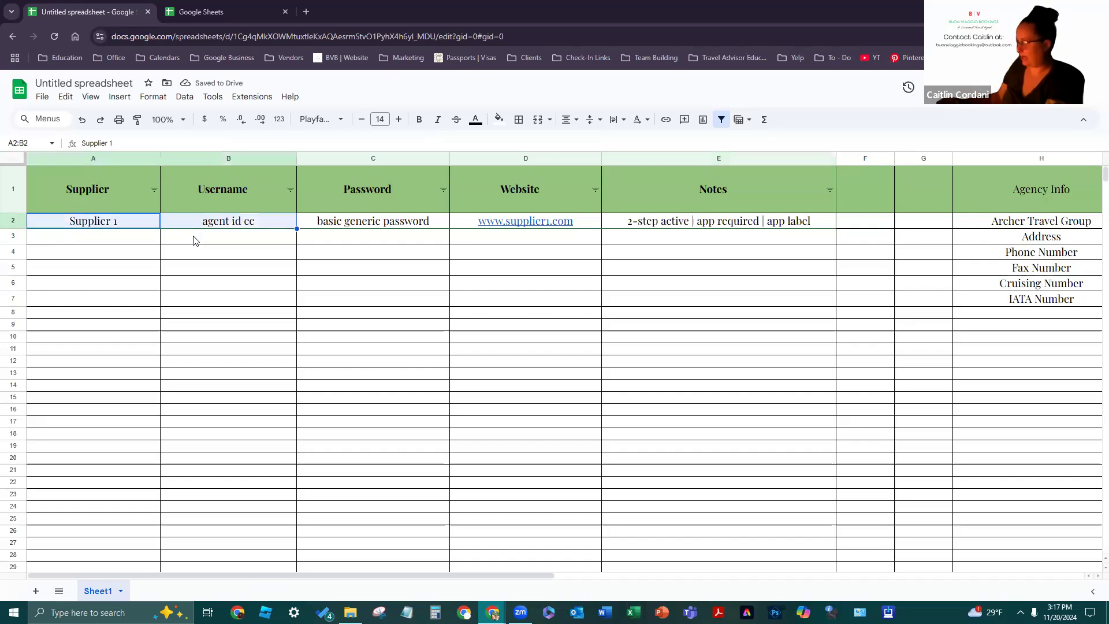
{"action": "key", "text": "shift+Left"}
{"action": "key", "text": "shift+Left"}
{"action": "key", "text": "shift+Left"}
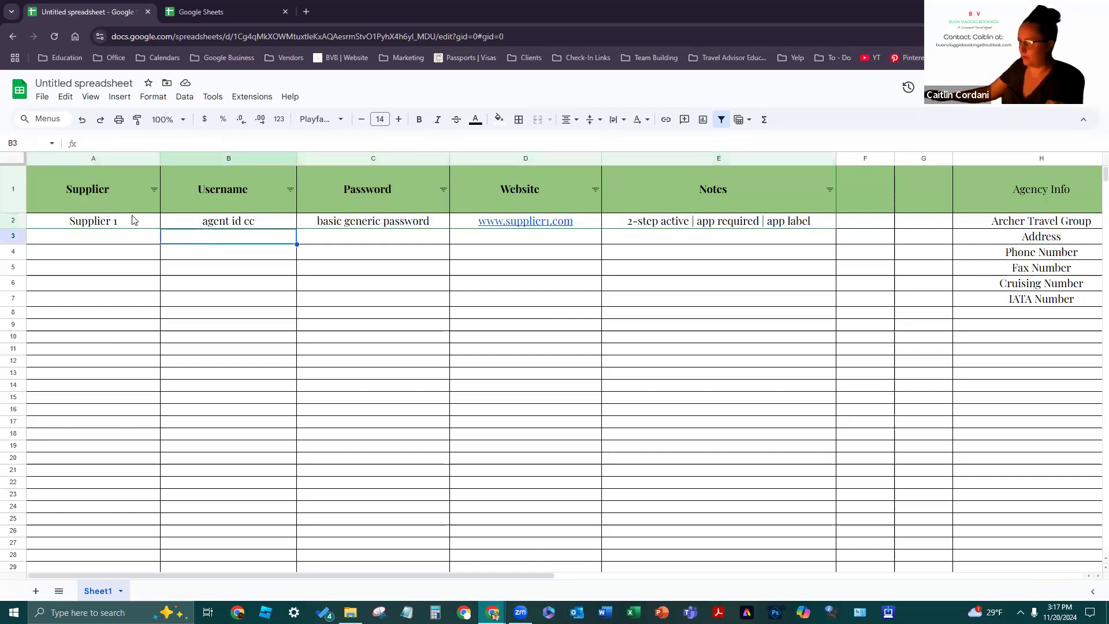
{"action": "key", "text": "shift+Left"}
{"action": "left_click_drag", "start_coordinate": [172, 228], "coordinate": [681, 221]}
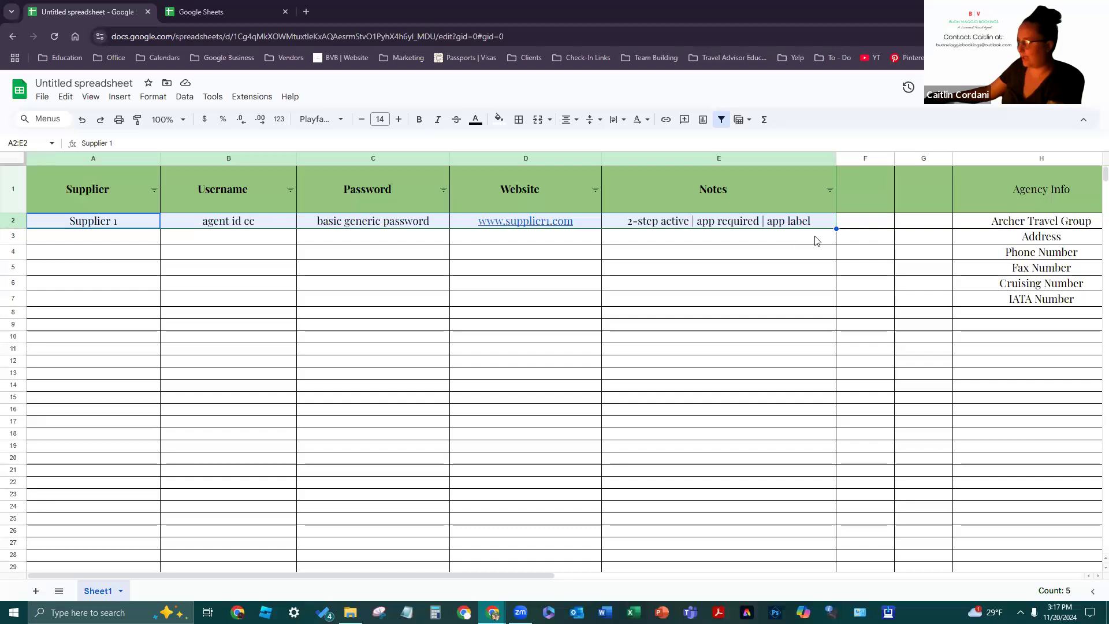
Try filling A2:E2 down through row 11 and copying the username from B3 into the cells below, and undo the fill
{"action": "left_click_drag", "start_coordinate": [837, 233], "coordinate": [833, 348]}
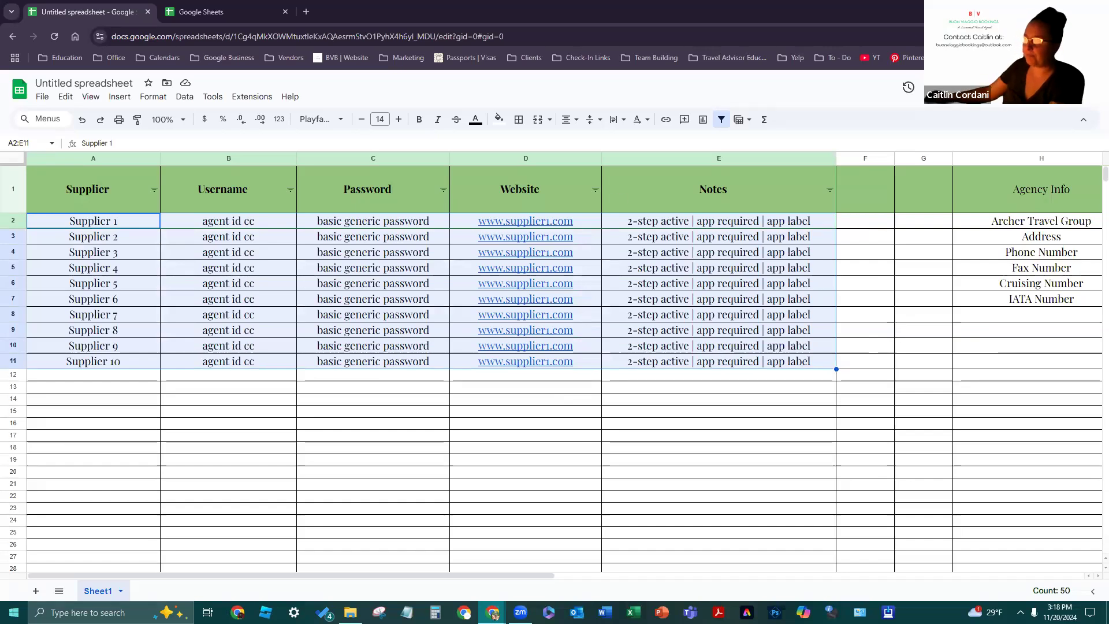
{"action": "left_click", "coordinate": [236, 233]}
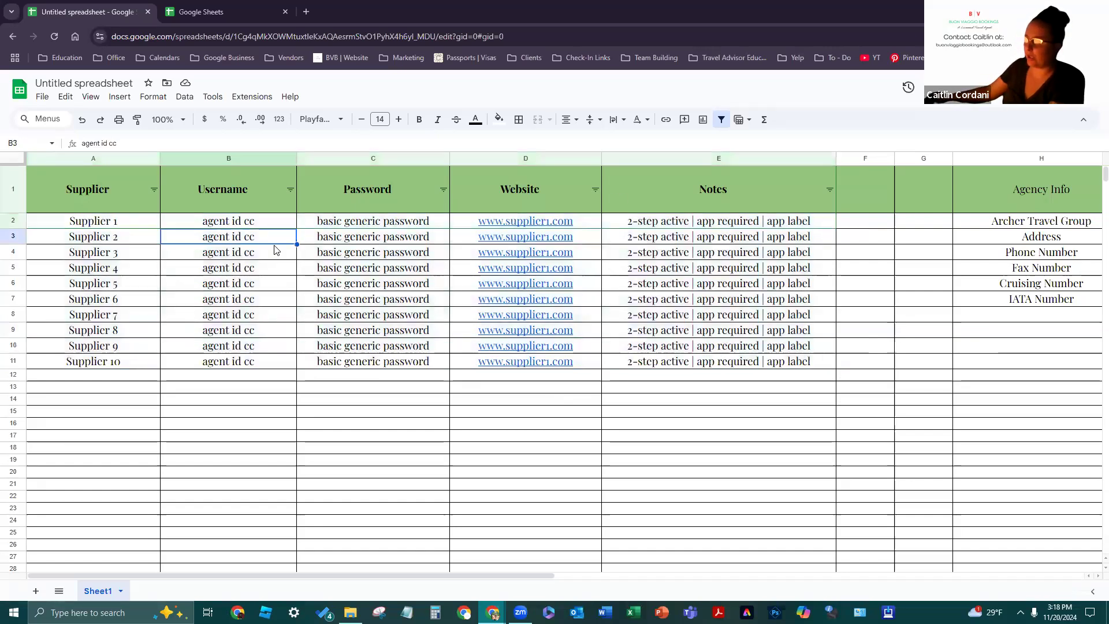
{"action": "key", "text": "ctrl+c"}
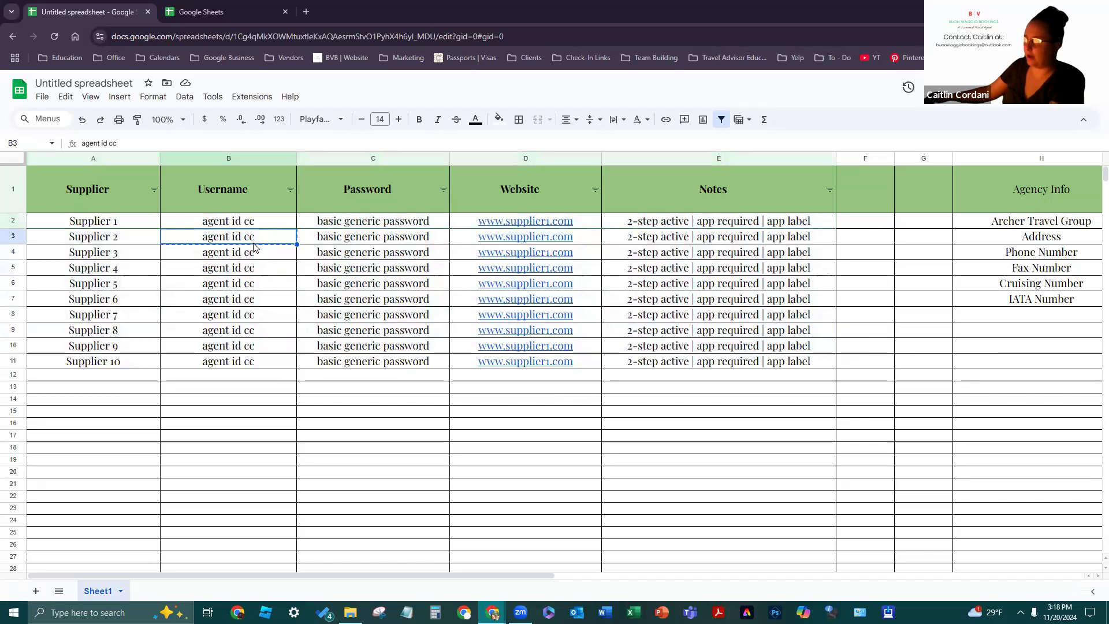
{"action": "left_click", "coordinate": [259, 256]}
{"action": "key", "text": "ctrl+v"}
{"action": "left_click", "coordinate": [261, 268]}
{"action": "left_click", "coordinate": [264, 283]}
{"action": "left_click", "coordinate": [267, 298]}
{"action": "left_click", "coordinate": [269, 314]}
{"action": "left_click", "coordinate": [272, 330]}
{"action": "left_click", "coordinate": [279, 345]}
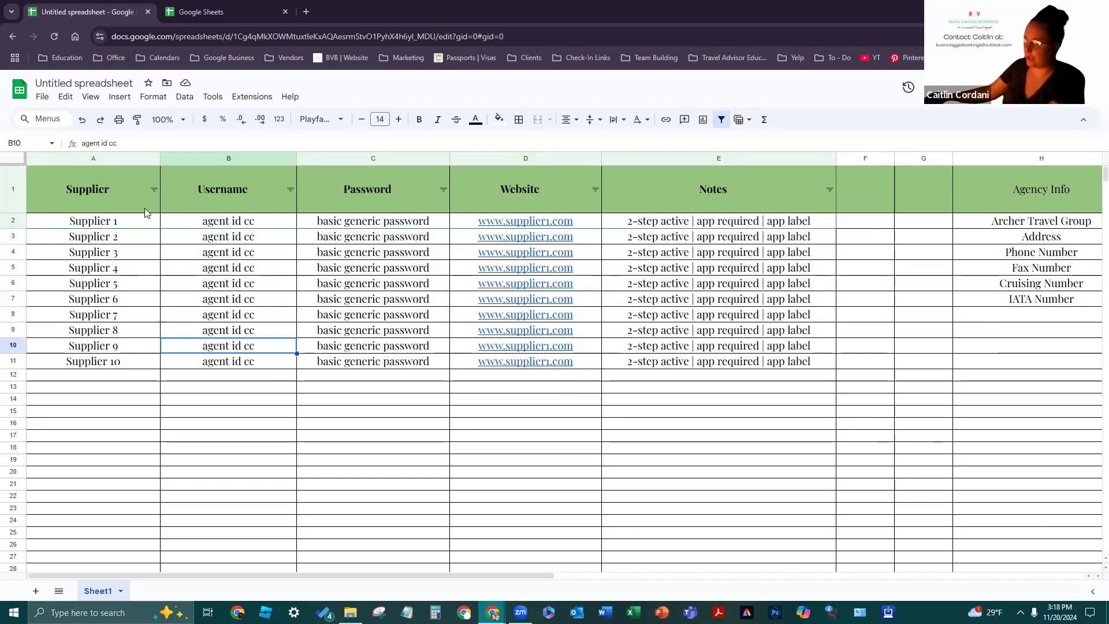
{"action": "left_click", "coordinate": [81, 119]}
Extend the Supplier 1 series from A2 down the Supplier column through row 14
{"action": "left_click", "coordinate": [145, 254]}
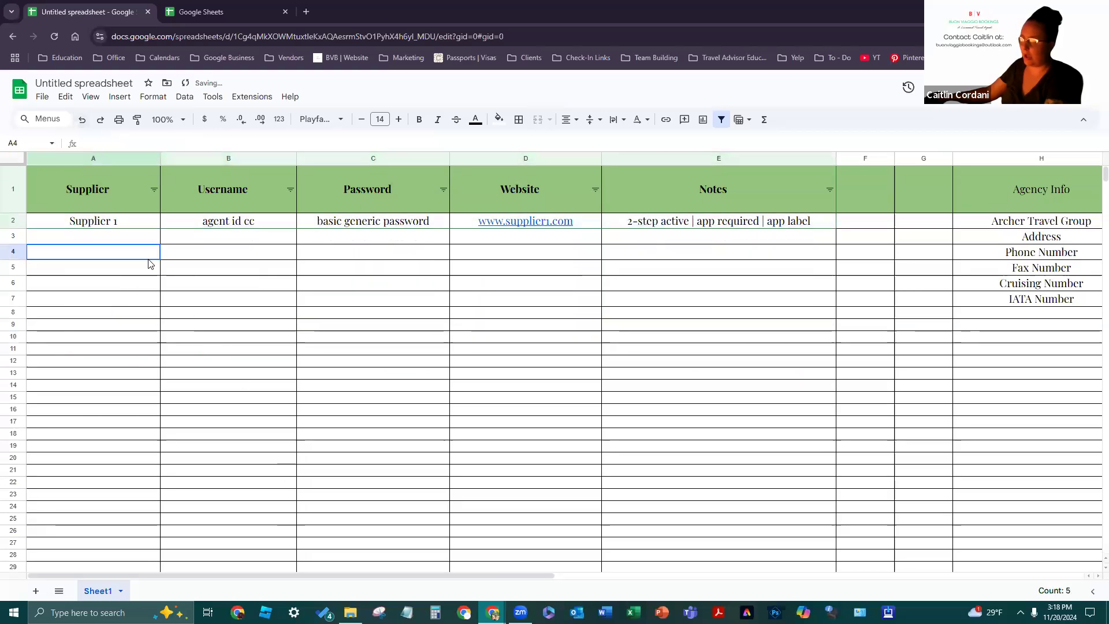
{"action": "left_click", "coordinate": [143, 225]}
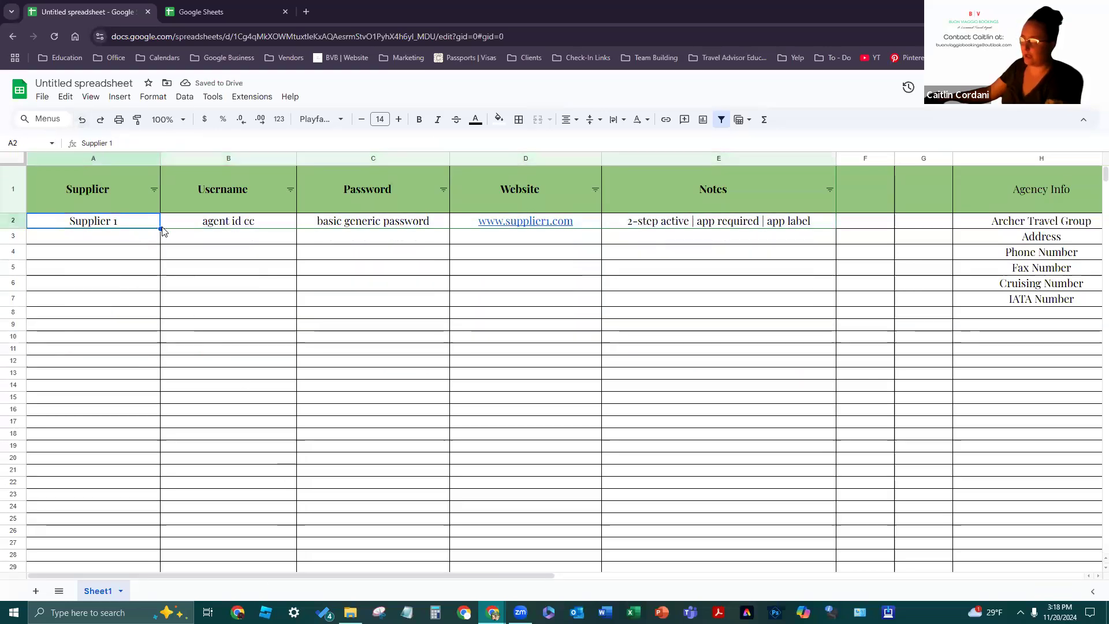
{"action": "left_click_drag", "start_coordinate": [161, 229], "coordinate": [159, 388]}
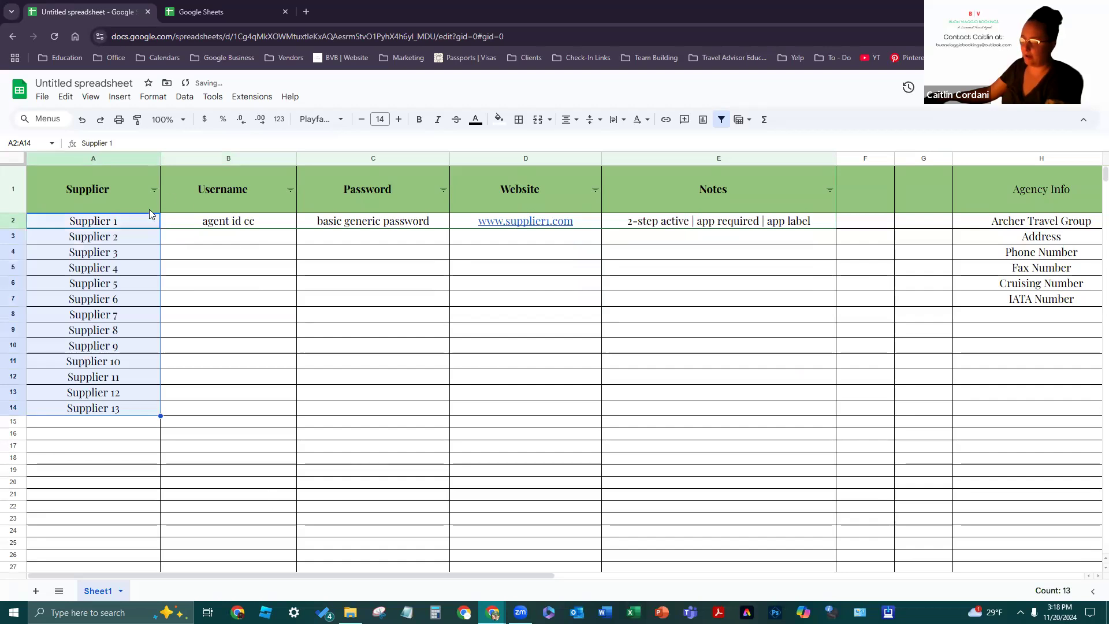
{"action": "left_click", "coordinate": [174, 413]}
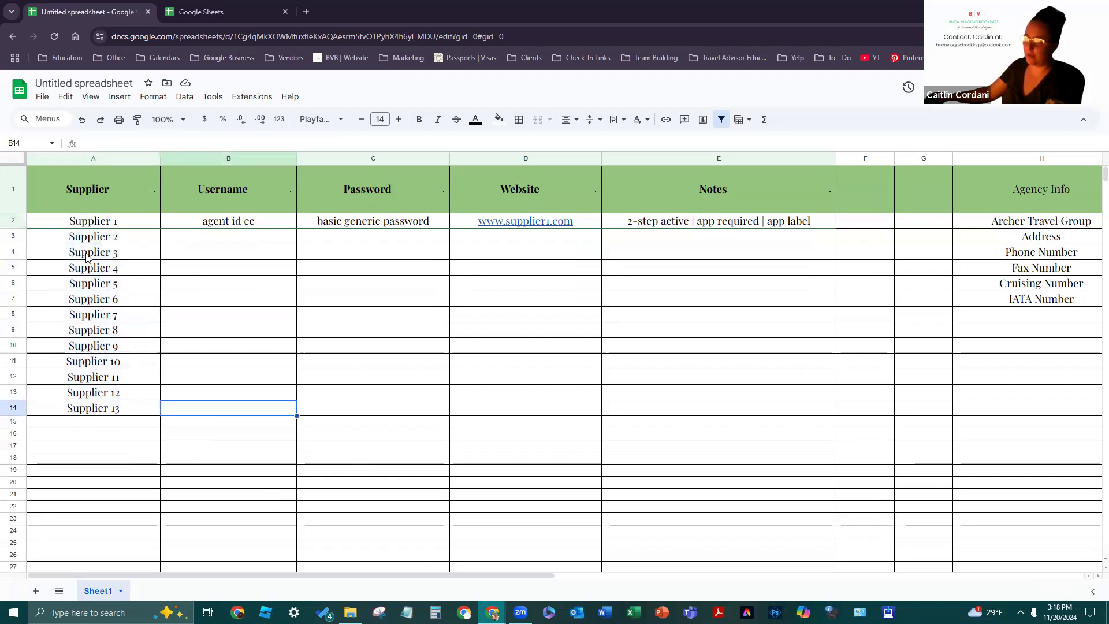
Try changing the heights of rows 1 and 2, undo the header row's resize, and bring row 2 back into view
{"action": "left_click", "coordinate": [48, 224]}
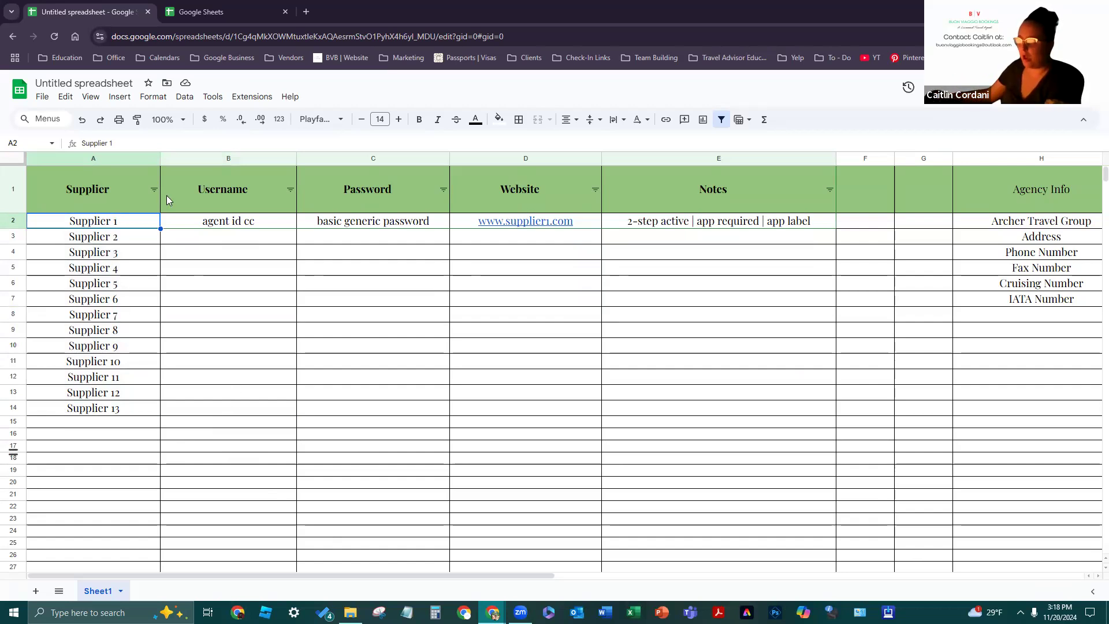
{"action": "left_click", "coordinate": [25, 240]}
{"action": "mouse_move", "coordinate": [11, 229]}
{"action": "left_mouse_down"}
{"action": "mouse_move", "coordinate": [12, 214]}
{"action": "mouse_move", "coordinate": [13, 228]}
{"action": "left_mouse_up"}
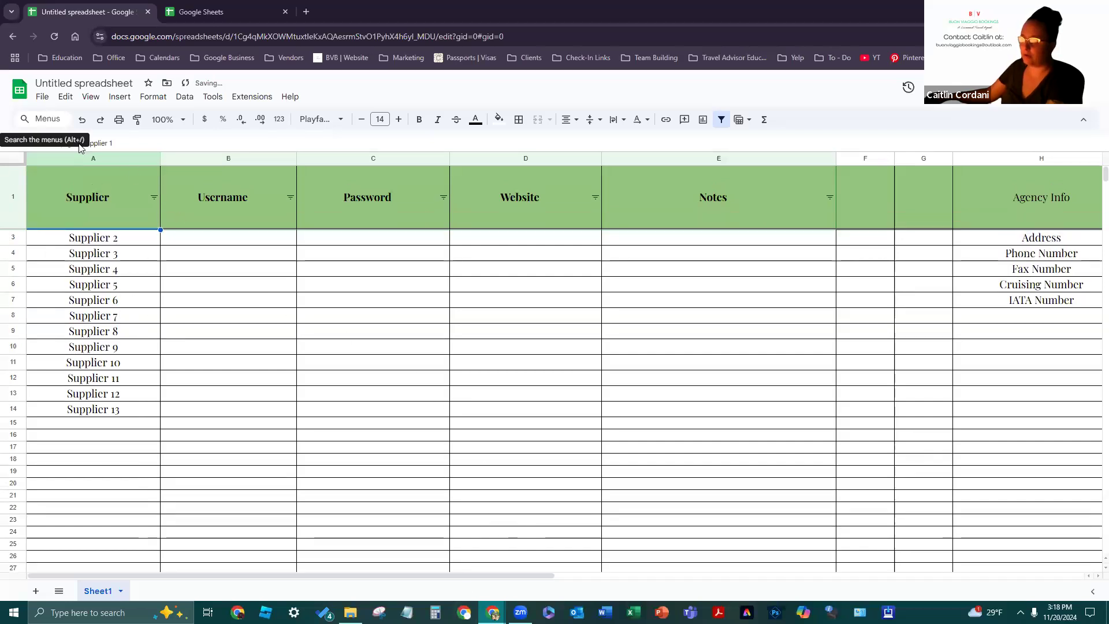
{"action": "left_click", "coordinate": [82, 119]}
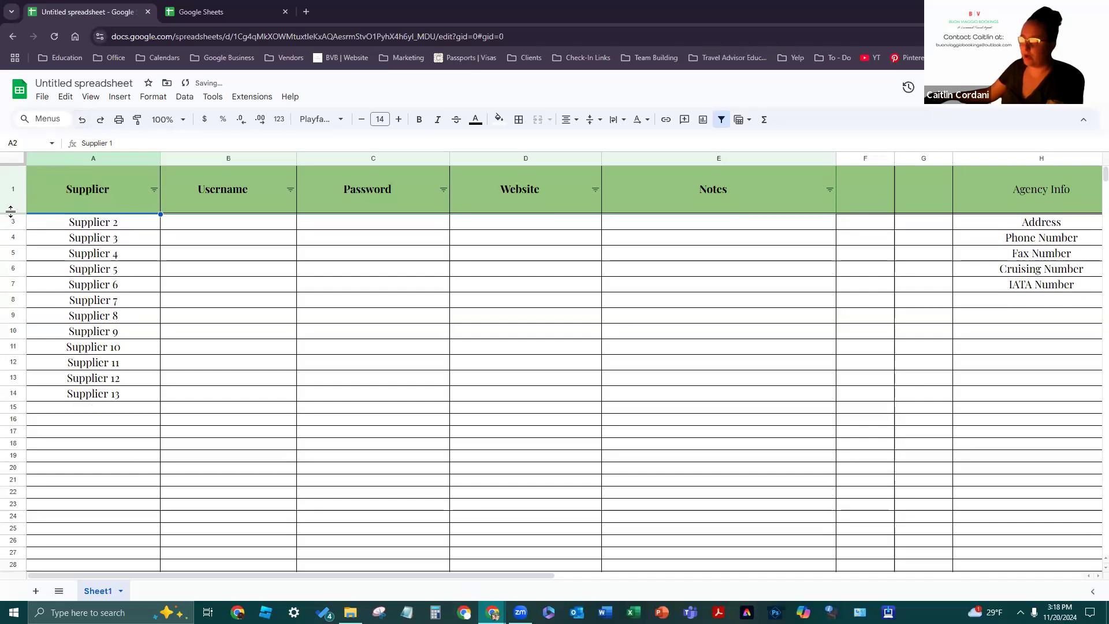
{"action": "left_click_drag", "start_coordinate": [13, 214], "coordinate": [13, 230]}
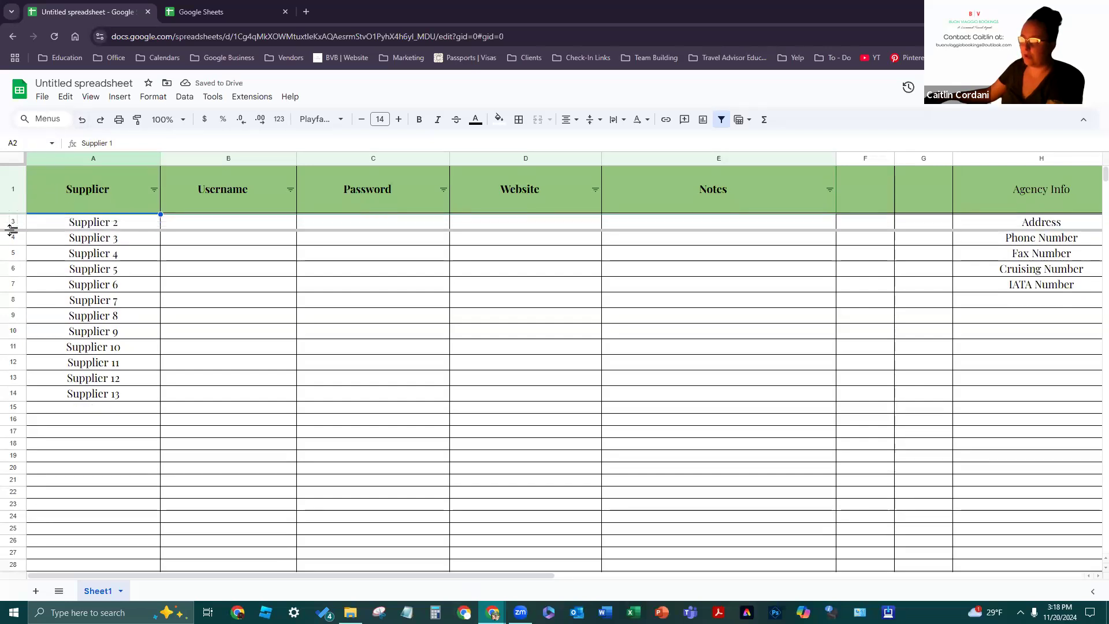
{"action": "left_click", "coordinate": [247, 317]}
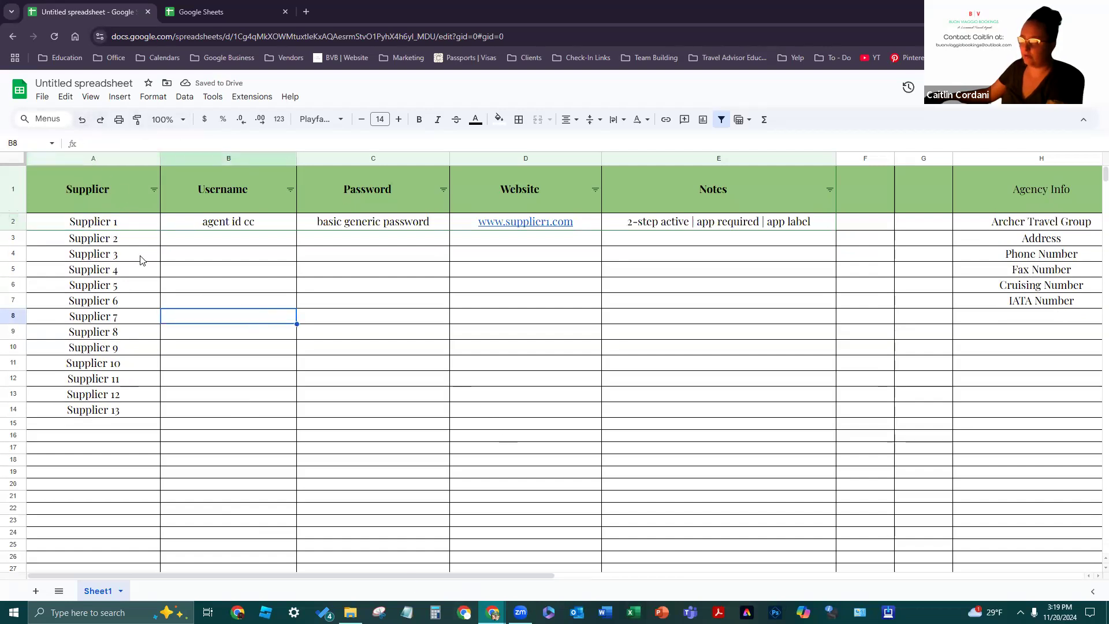
{"action": "left_click", "coordinate": [107, 252]}
{"action": "left_click", "coordinate": [23, 220]}
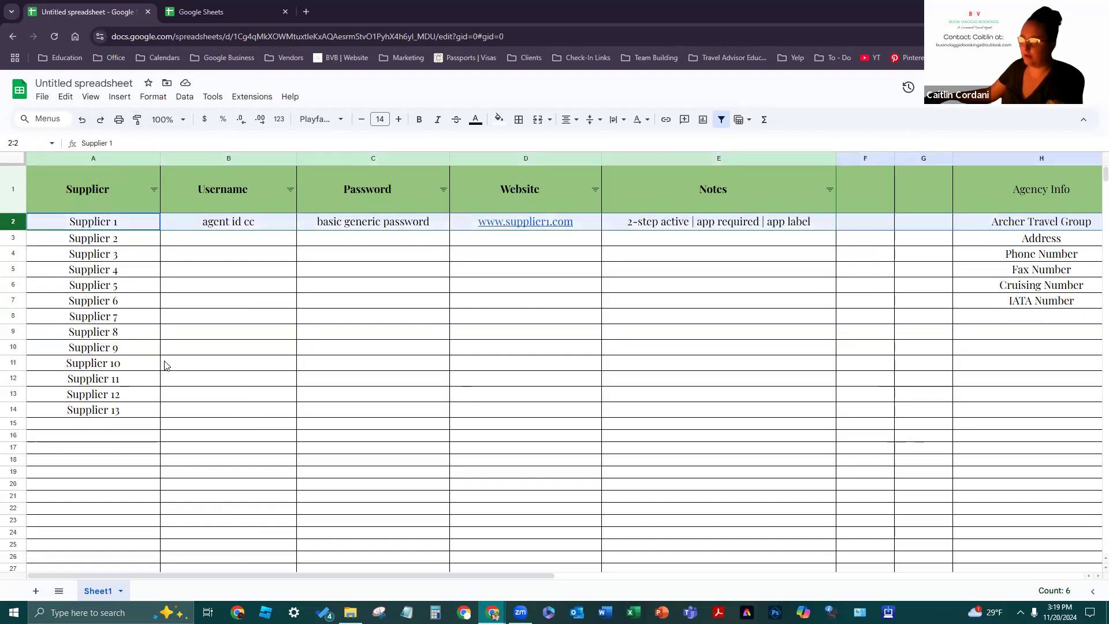
{"action": "left_click", "coordinate": [35, 225]}
{"action": "left_click", "coordinate": [20, 220]}
{"action": "left_click_drag", "start_coordinate": [8, 165], "coordinate": [11, 195]}
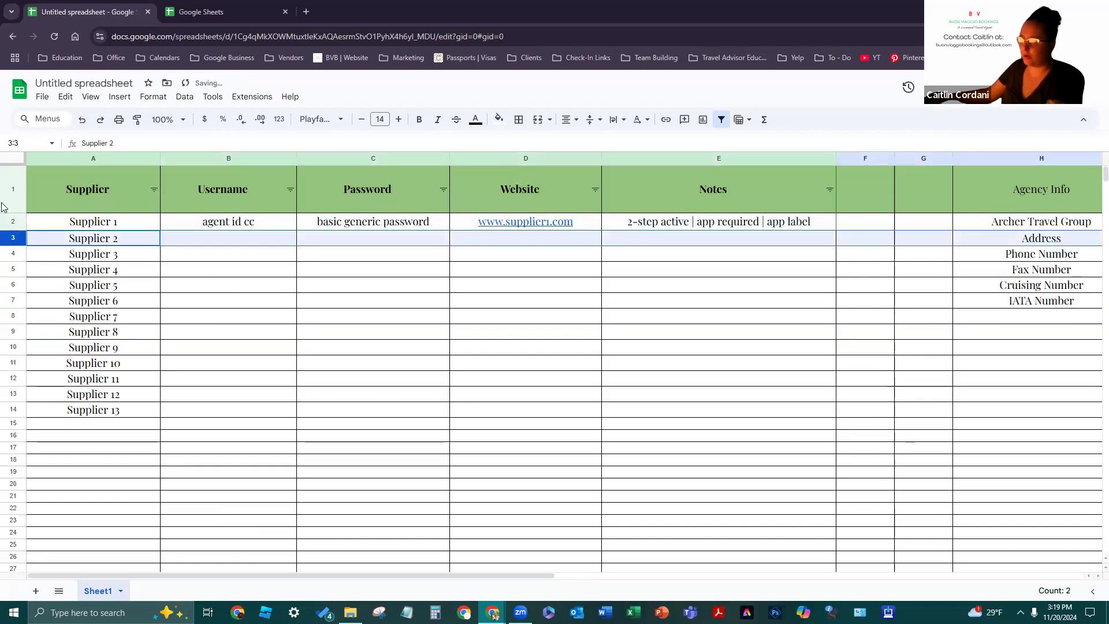
{"action": "left_click", "coordinate": [7, 238]}
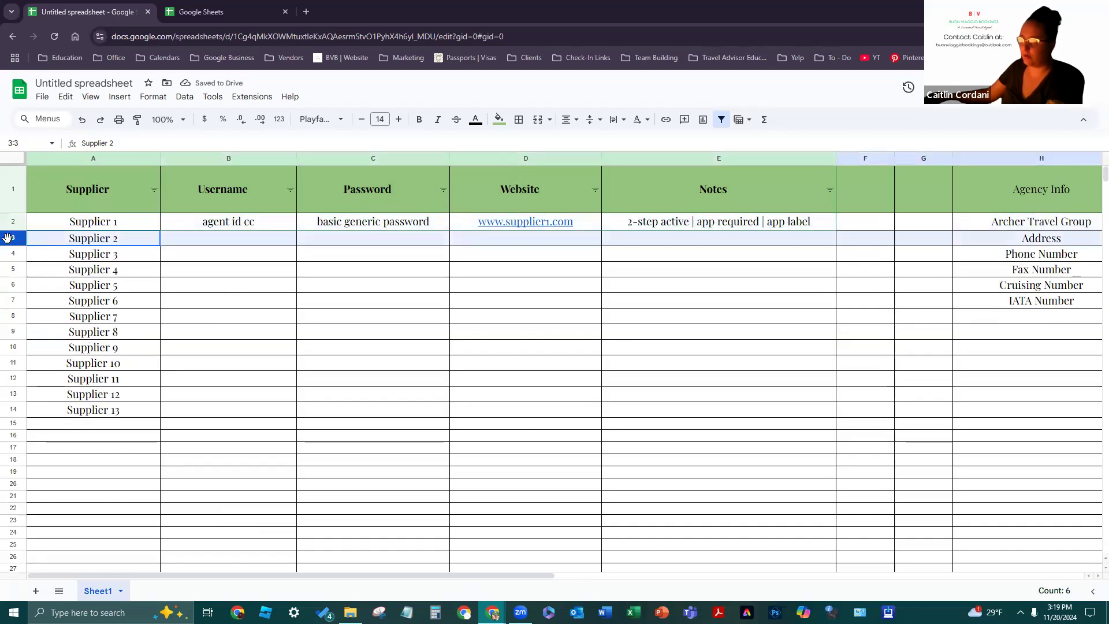
{"action": "left_click", "coordinate": [12, 189]}
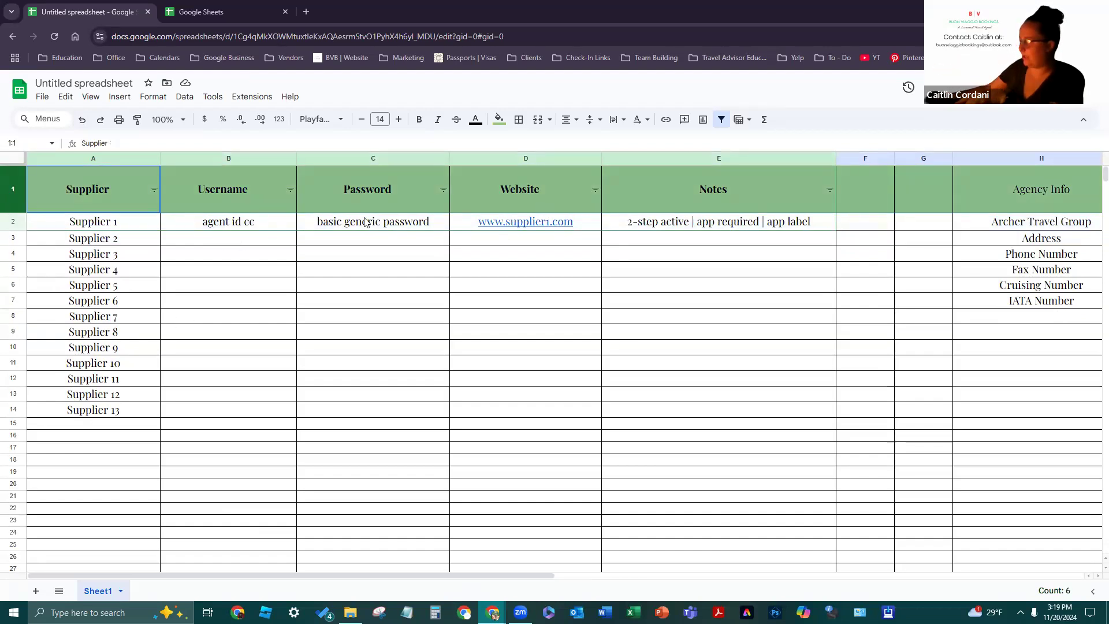
Start a conditional formatting rule for non-empty cells across the entire sheet, range A1:Z1000
{"action": "left_click", "coordinate": [20, 160]}
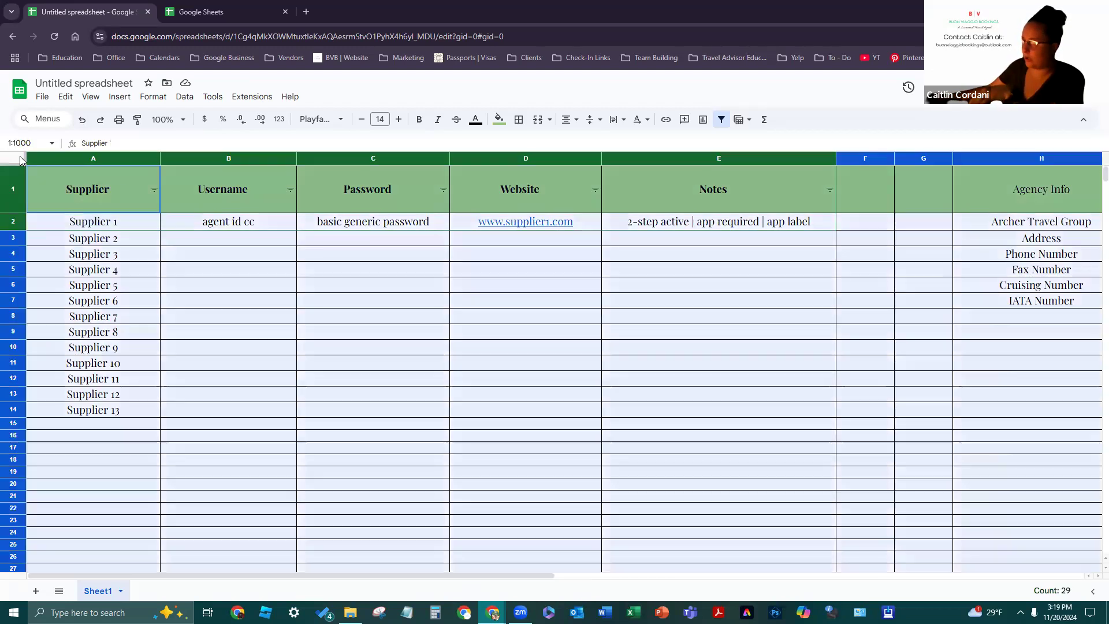
{"action": "right_click", "coordinate": [20, 160]}
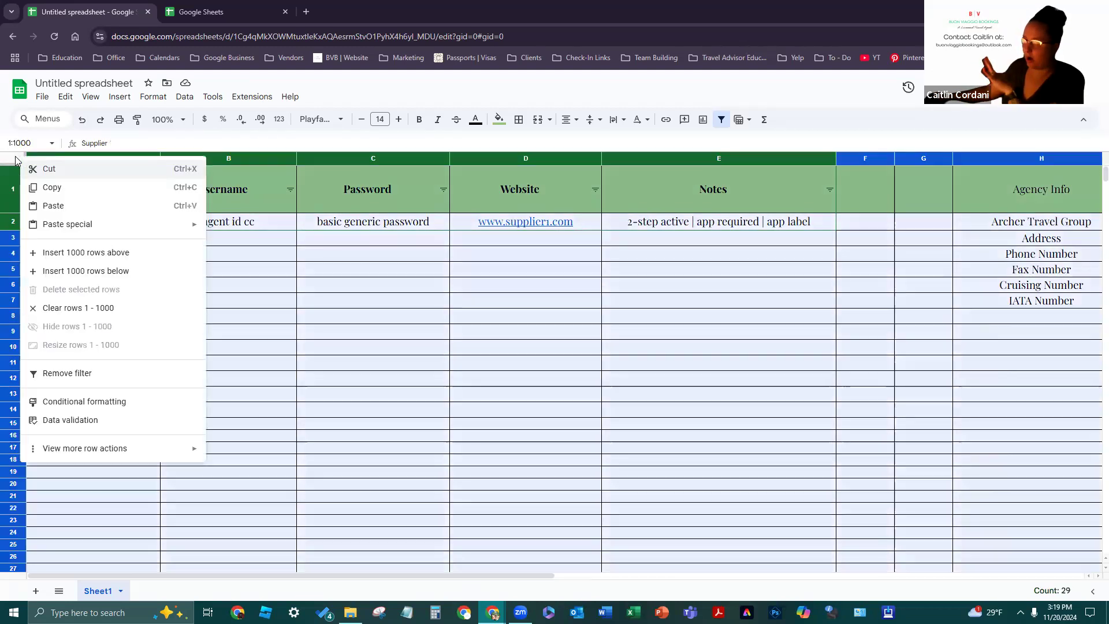
{"action": "left_click", "coordinate": [16, 158]}
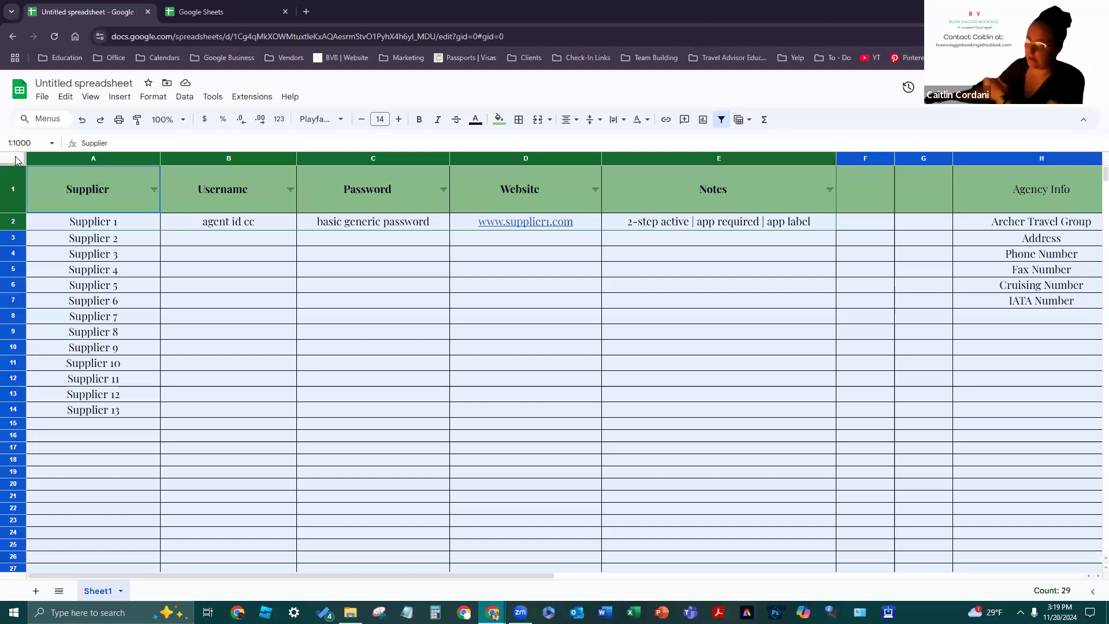
{"action": "right_click", "coordinate": [16, 159]}
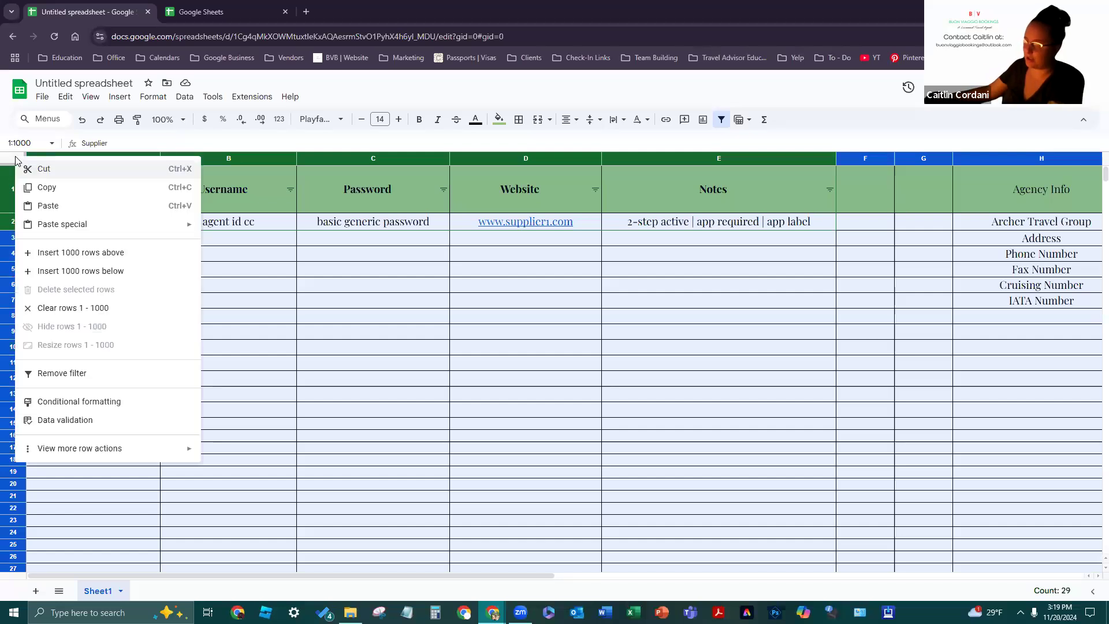
{"action": "left_click", "coordinate": [100, 406]}
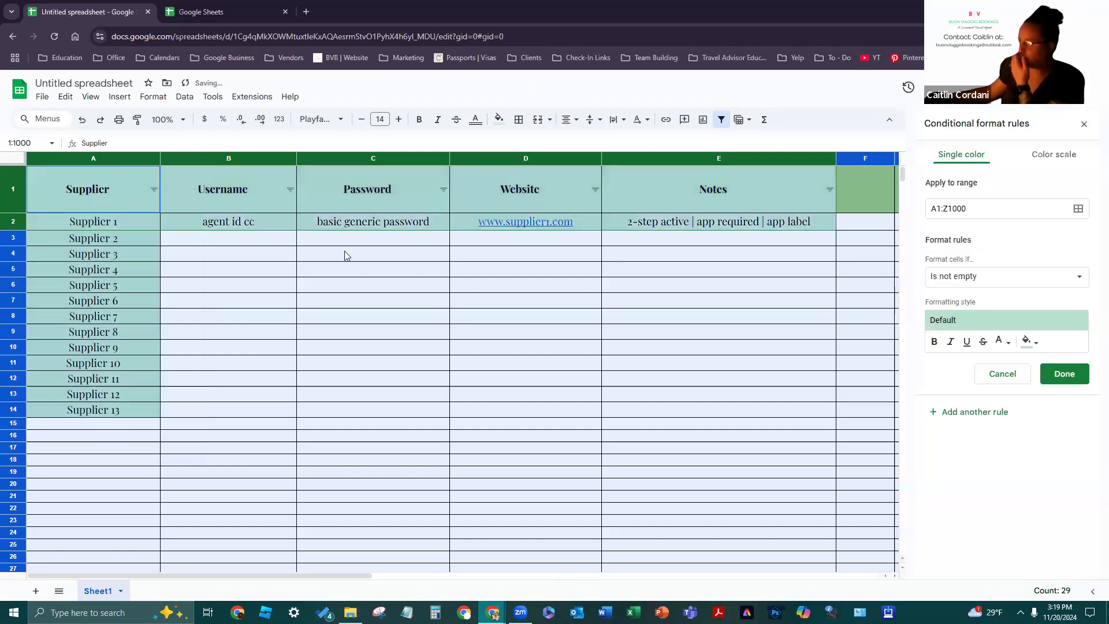
Set the fill color of the whole-sheet conditional formatting rule to white
{"action": "left_click", "coordinate": [961, 325]}
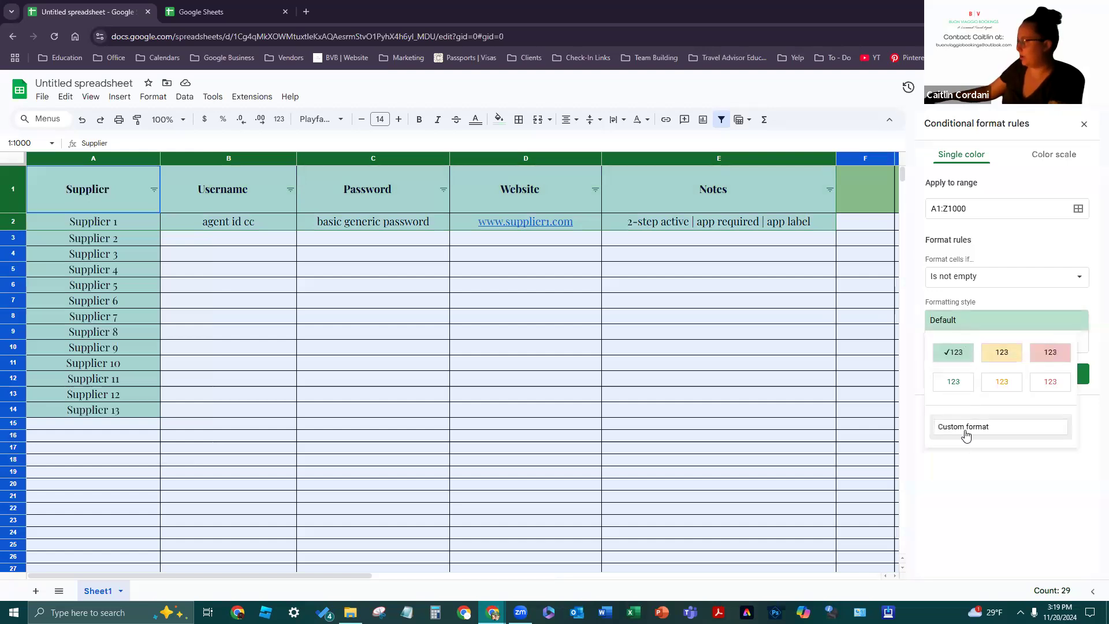
{"action": "left_click", "coordinate": [1089, 432]}
{"action": "left_click", "coordinate": [1035, 318]}
{"action": "left_click", "coordinate": [1021, 320]}
{"action": "left_click", "coordinate": [1033, 345]}
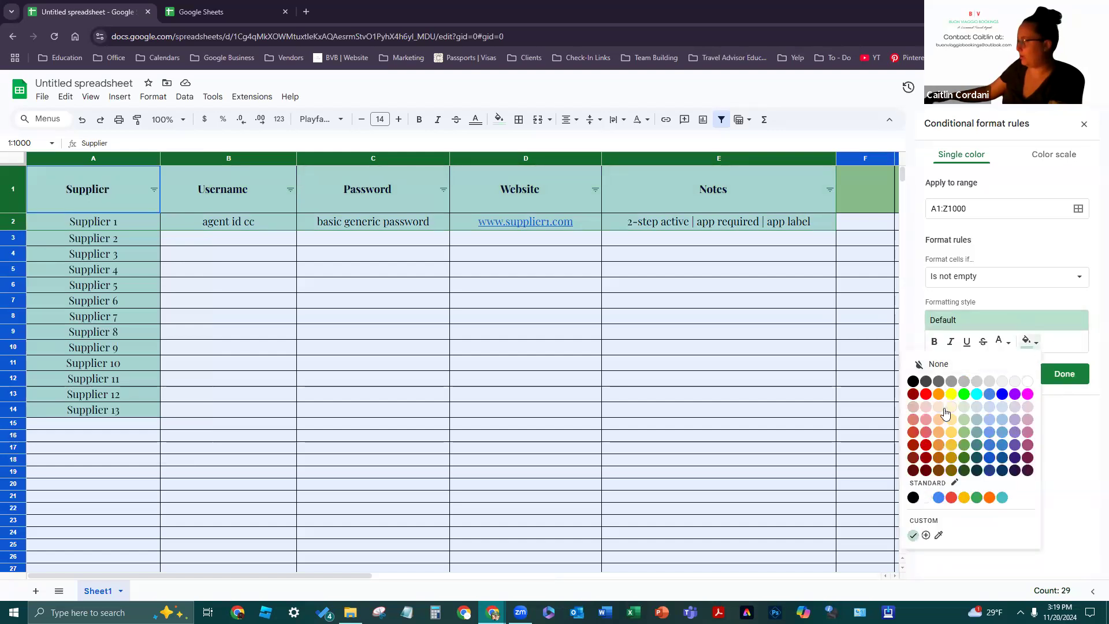
{"action": "left_click", "coordinate": [1028, 382]}
{"action": "left_click", "coordinate": [798, 285]}
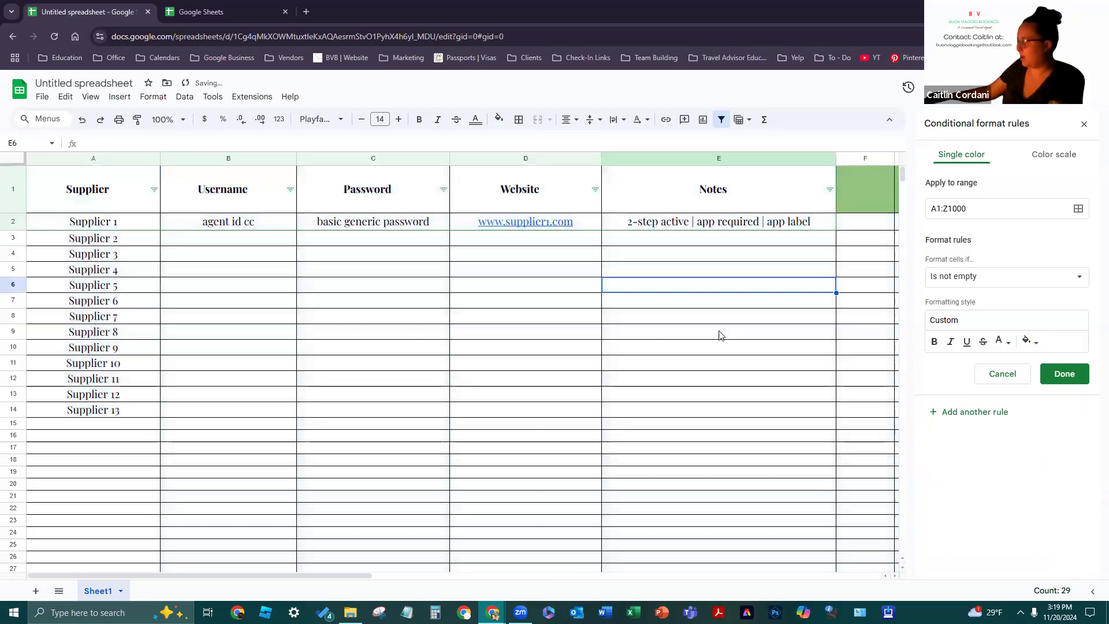
With header row 1 selected, set the A1:Z1000 rule's fill color to light green
{"action": "left_click", "coordinate": [7, 191]}
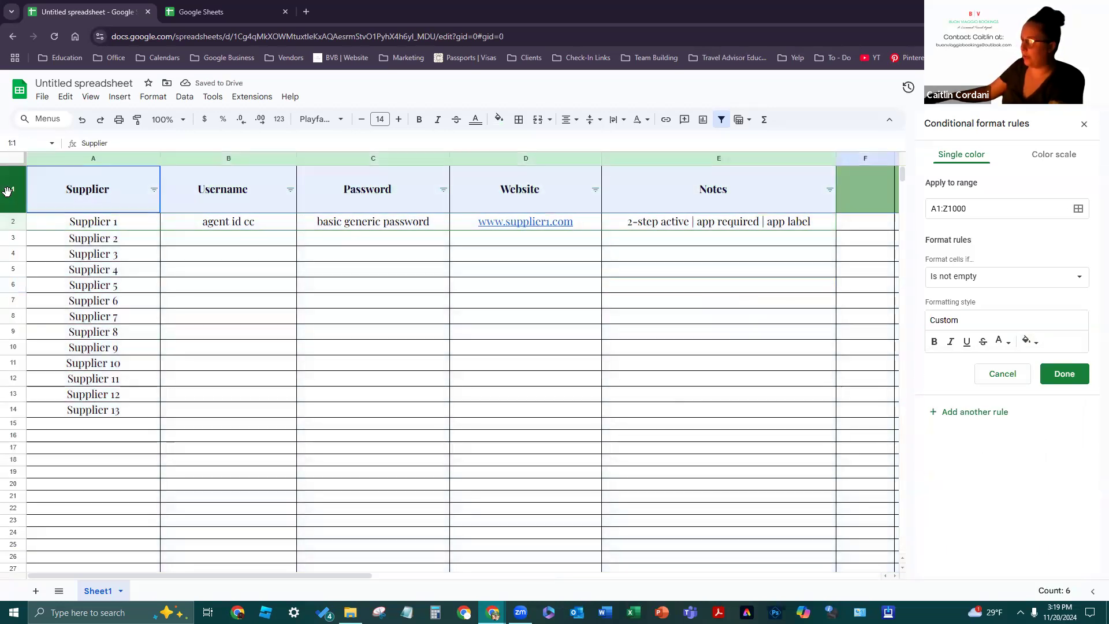
{"action": "left_click", "coordinate": [1030, 342]}
{"action": "left_click", "coordinate": [964, 419]}
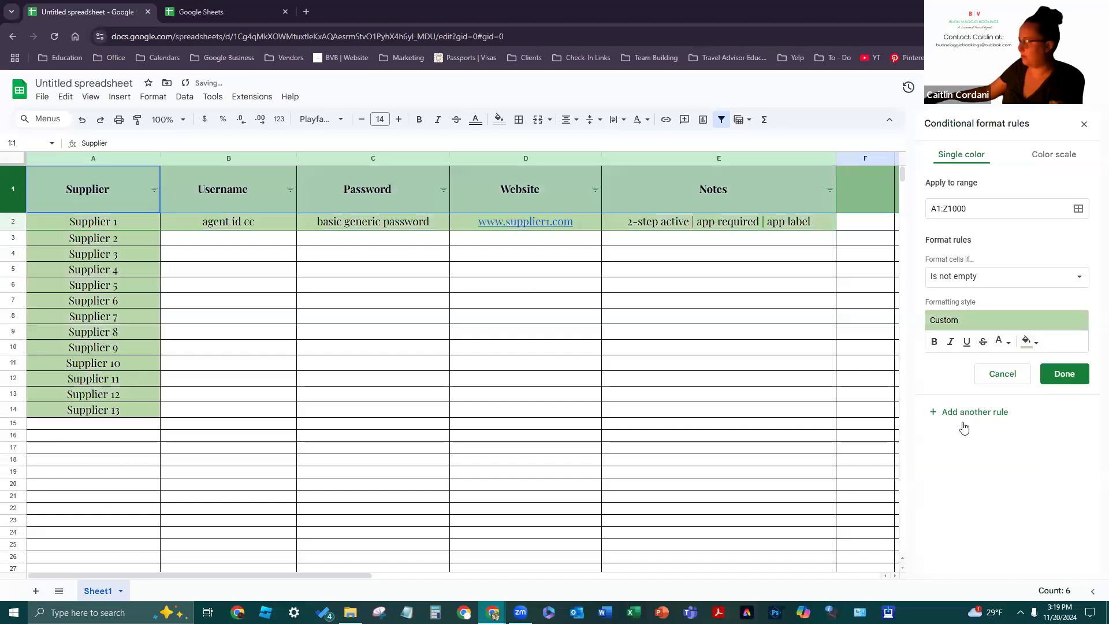
{"action": "left_click", "coordinate": [586, 384]}
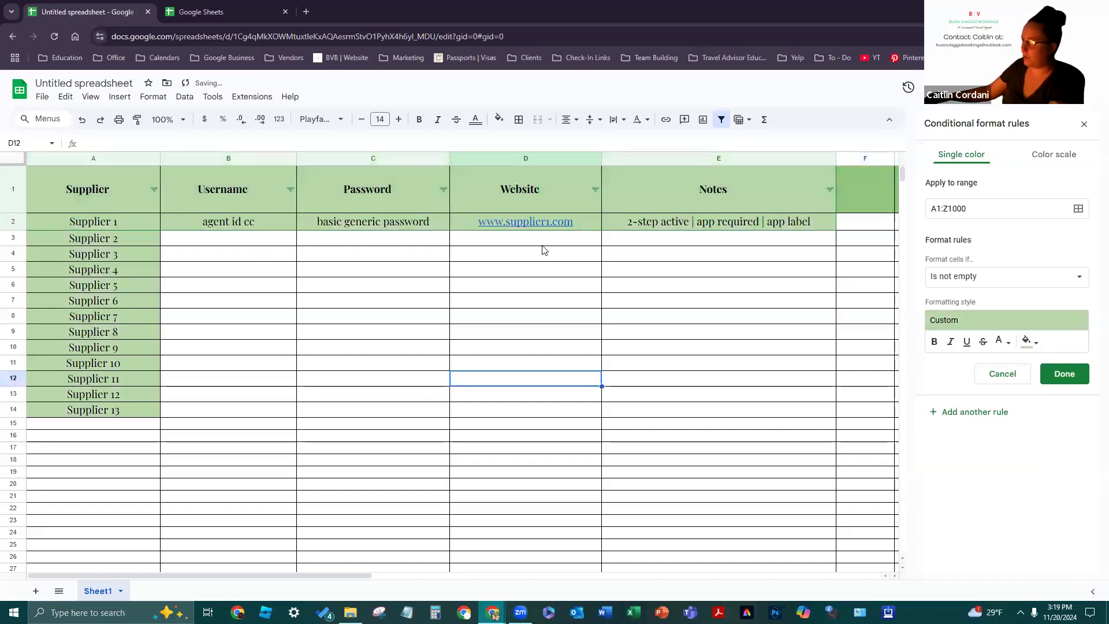
Undo the fill color changes and the conditional formatting rule on A1:Z1000
{"action": "left_click", "coordinate": [83, 122]}
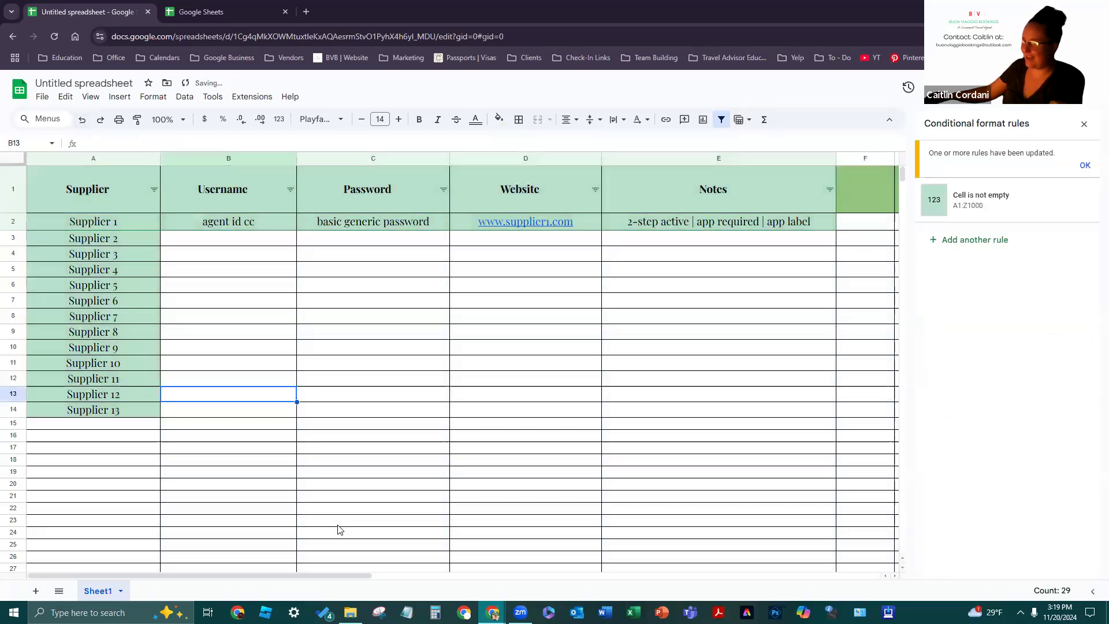
{"action": "key", "text": "ctrl+z"}
{"action": "left_click", "coordinate": [261, 359]}
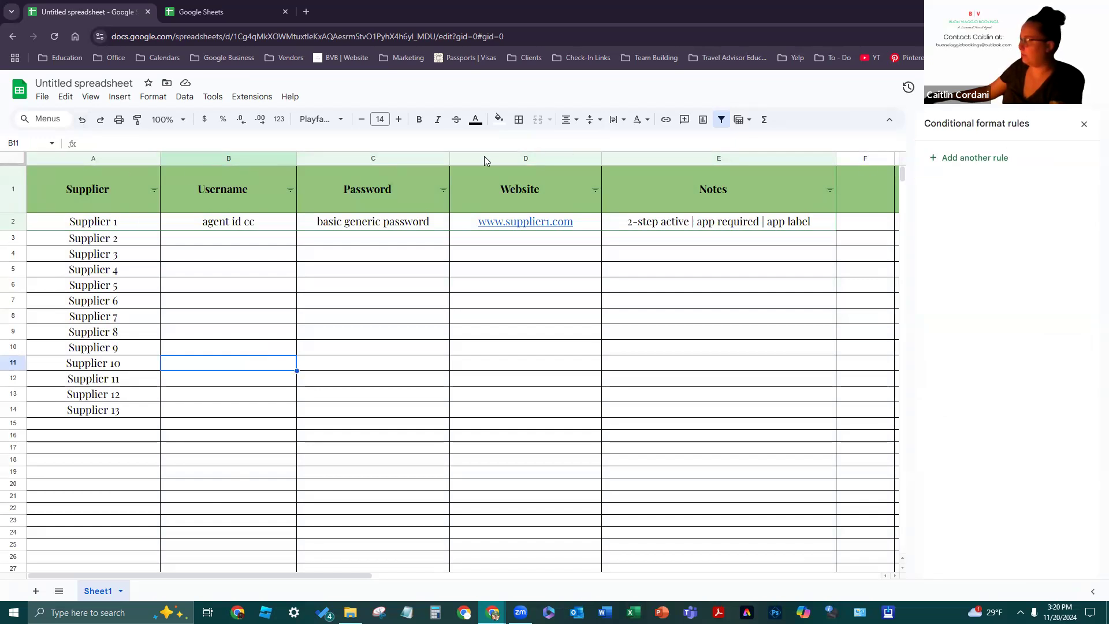
Add a conditional formatting rule to header row A1:Z1 that gives non-empty cells the default green style, and close the rules
{"action": "left_click", "coordinate": [7, 171]}
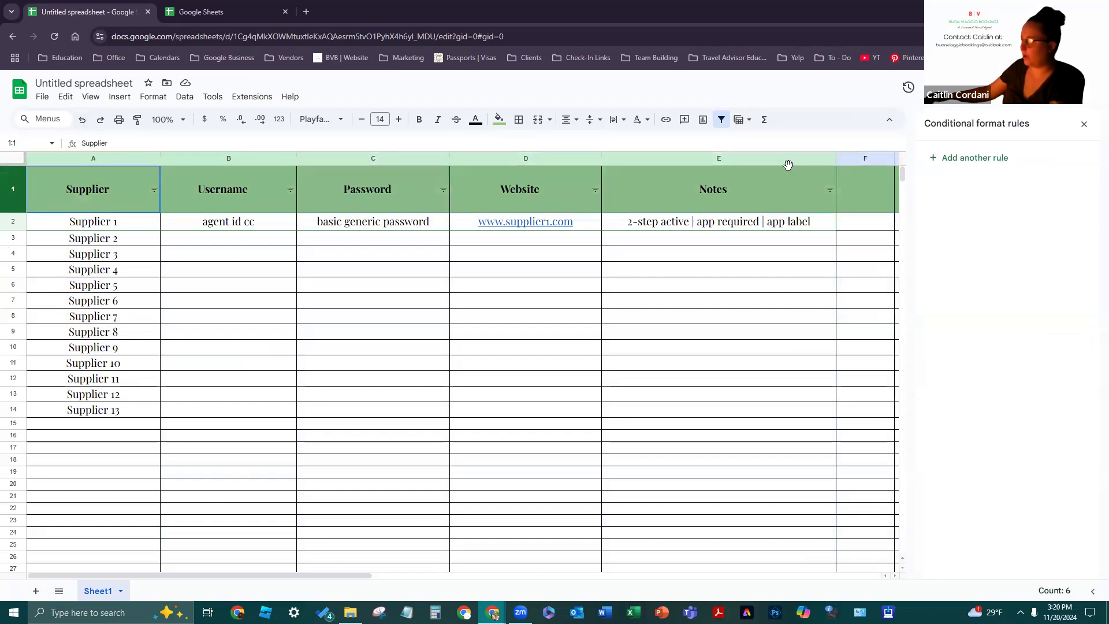
{"action": "left_click", "coordinate": [952, 158]}
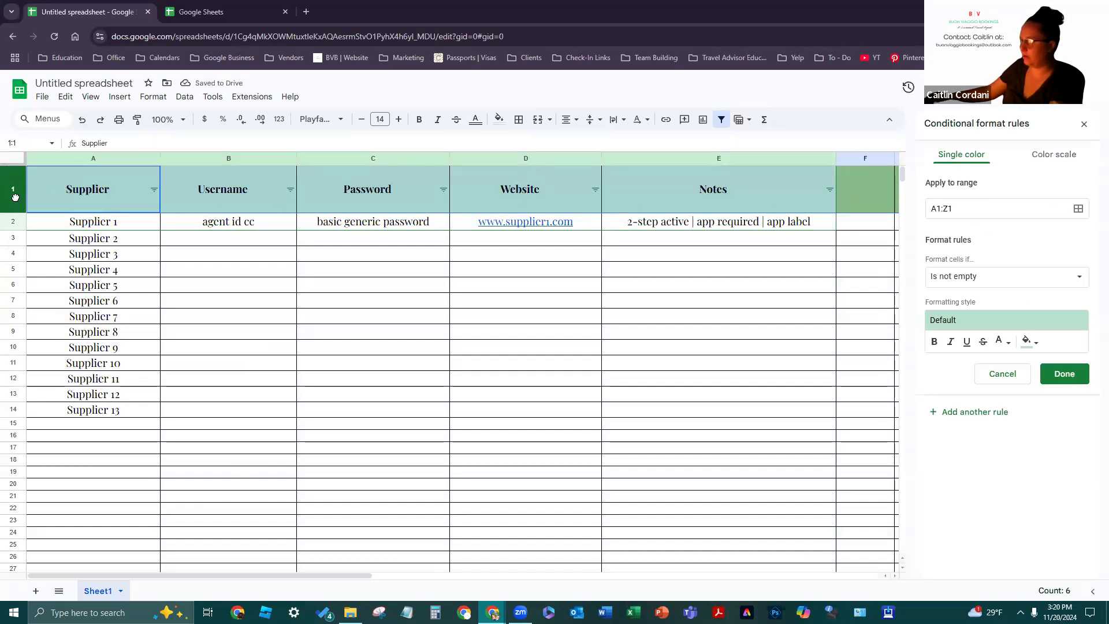
{"action": "left_click", "coordinate": [1084, 124]}
{"action": "left_click", "coordinate": [945, 190]}
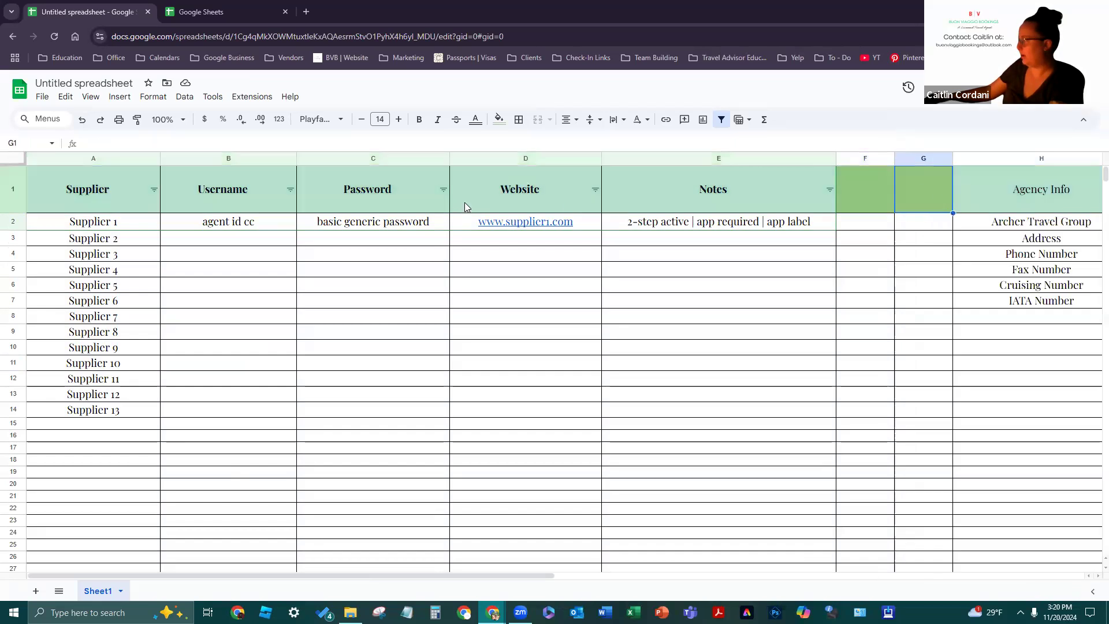
Freeze the sheet up to header row 1 and check that the header holds while browsing the supplier rows
{"action": "left_click", "coordinate": [23, 192]}
{"action": "right_click", "coordinate": [23, 192]}
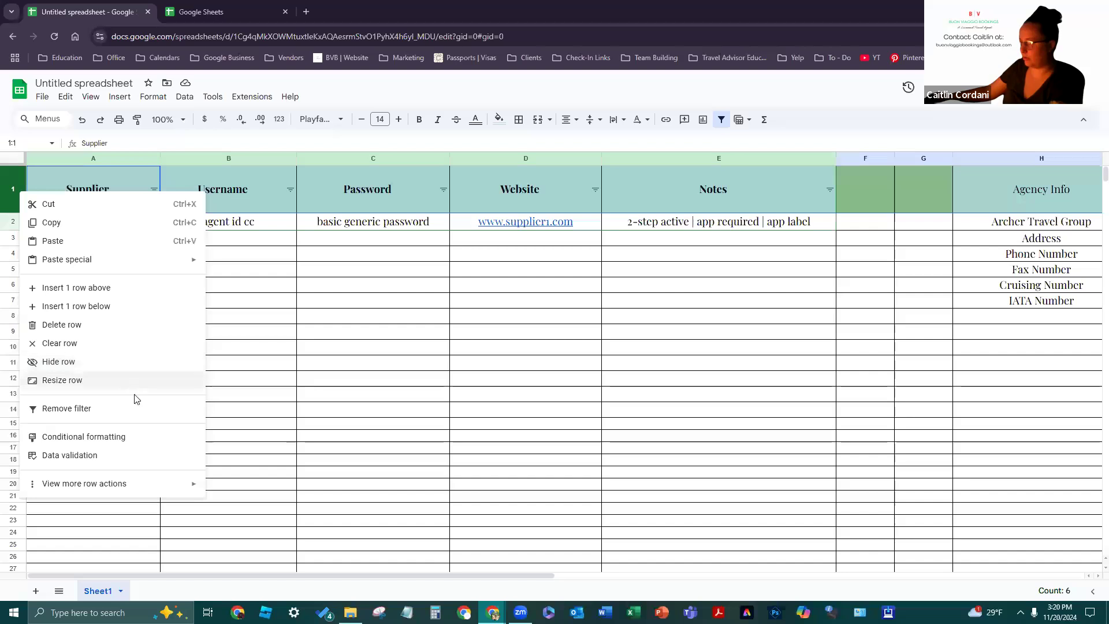
{"action": "mouse_move", "coordinate": [142, 490]}
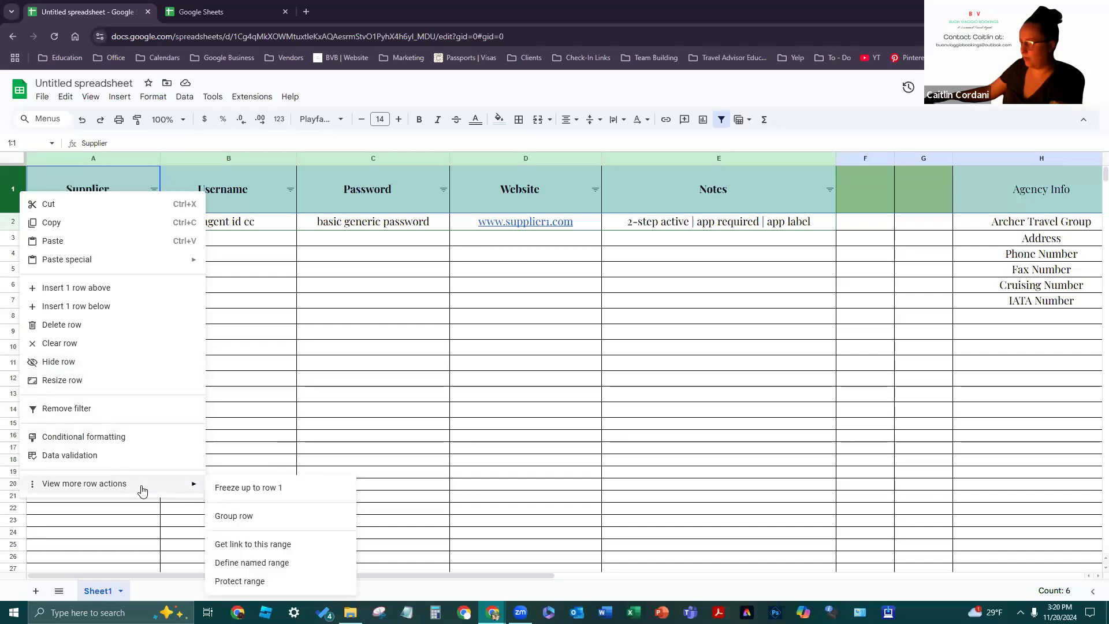
{"action": "left_click", "coordinate": [236, 498]}
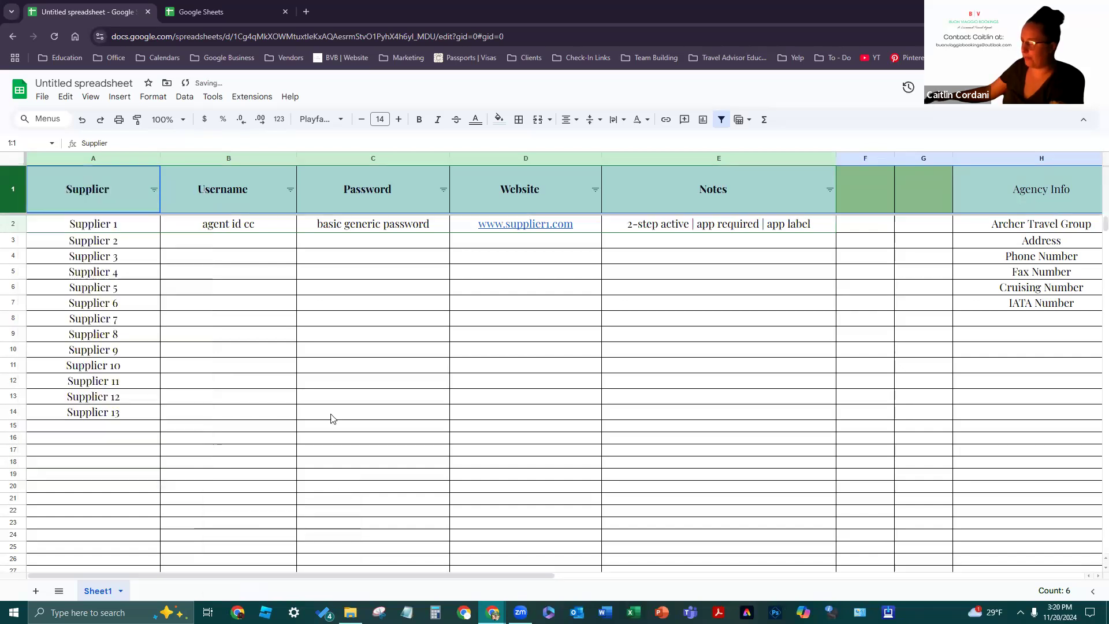
{"action": "left_click", "coordinate": [322, 383]}
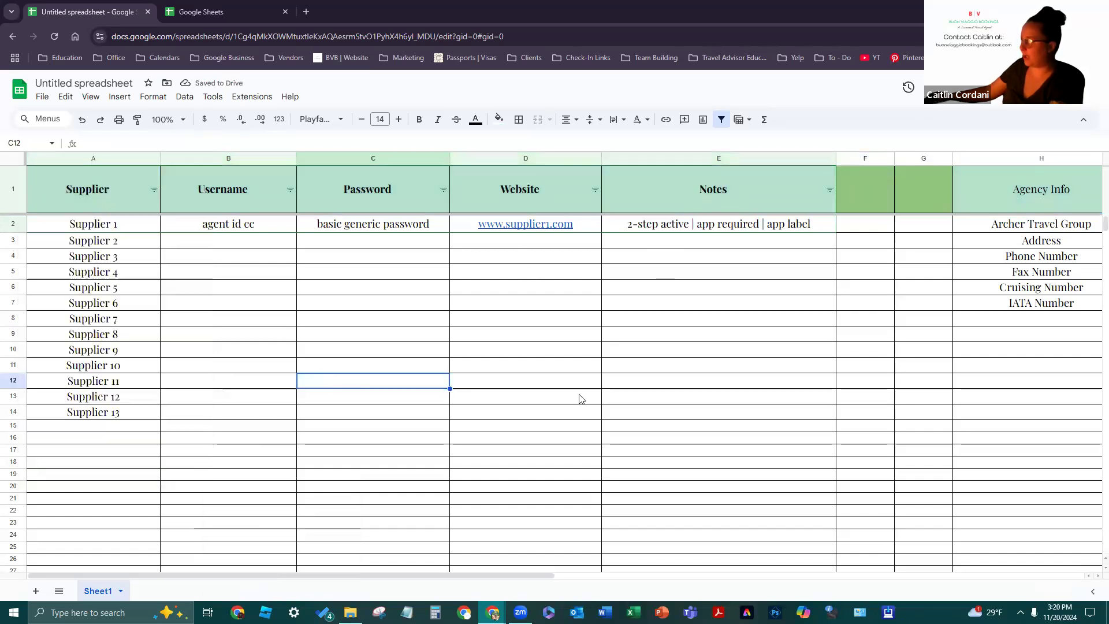
{"action": "scroll", "coordinate": [532, 412], "scroll_direction": "down", "scroll_amount": 4}
{"action": "scroll", "coordinate": [533, 412], "scroll_direction": "up", "scroll_amount": 4}
{"action": "scroll", "coordinate": [534, 413], "scroll_direction": "down", "scroll_amount": 4}
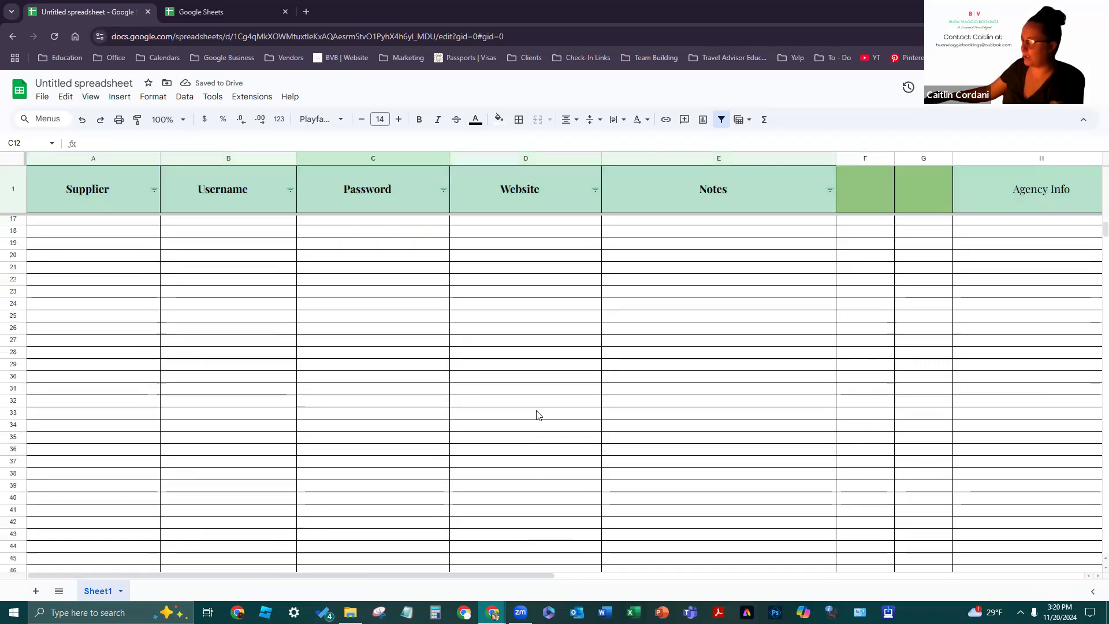
{"action": "scroll", "coordinate": [520, 440], "scroll_direction": "up", "scroll_amount": 5}
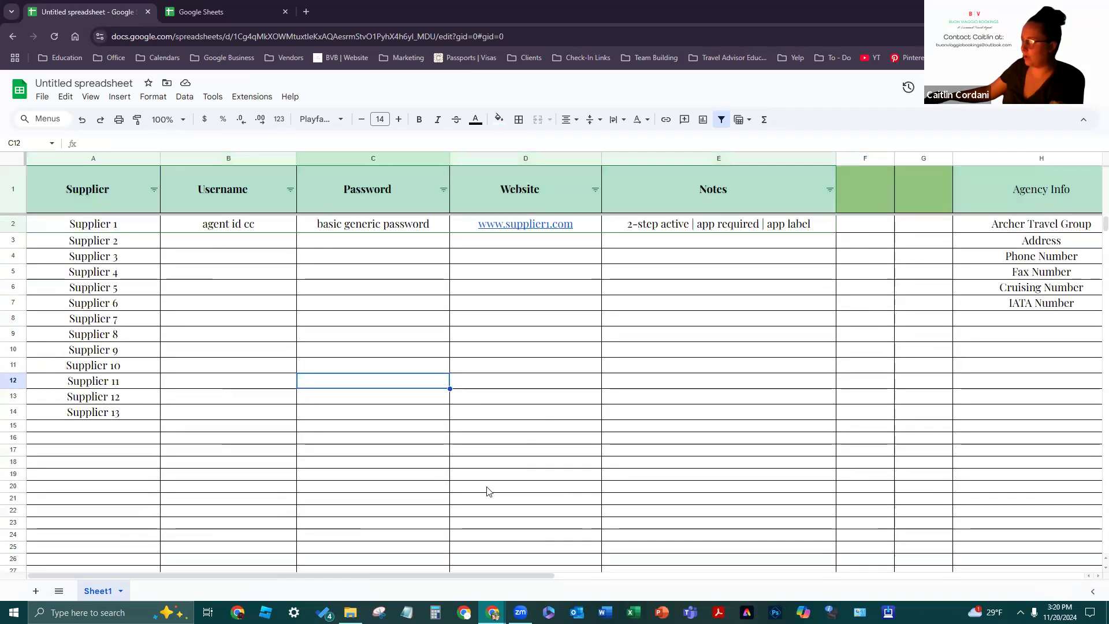
Open the conditional formatting rule on header row A1:Z1 for editing and set its condition to Is empty
{"action": "left_click", "coordinate": [20, 164]}
{"action": "left_click", "coordinate": [14, 181]}
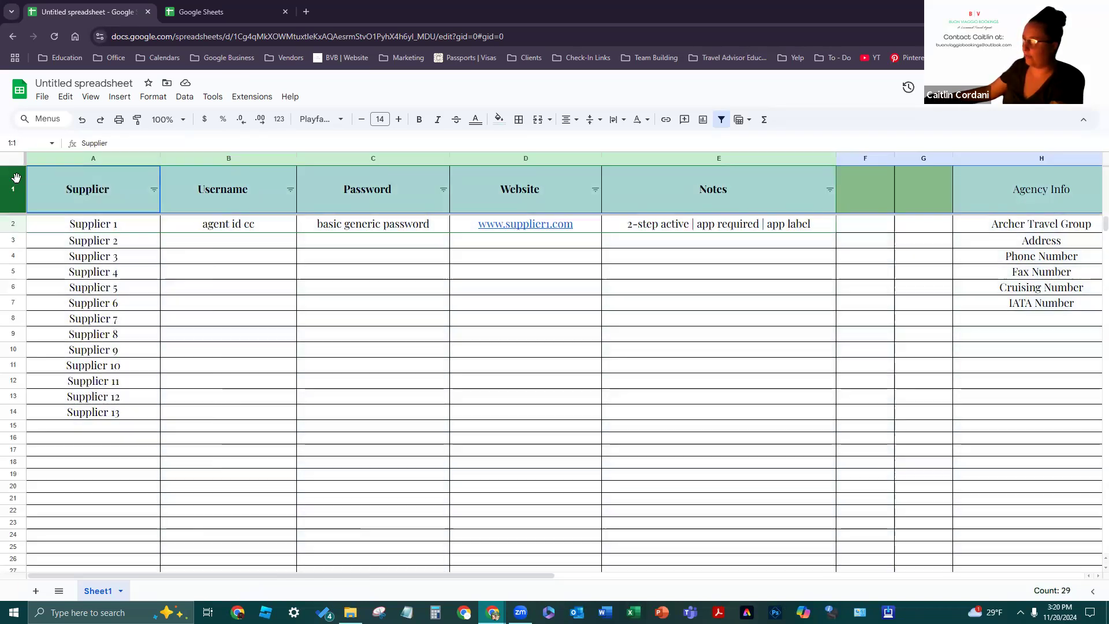
{"action": "left_click", "coordinate": [500, 121]}
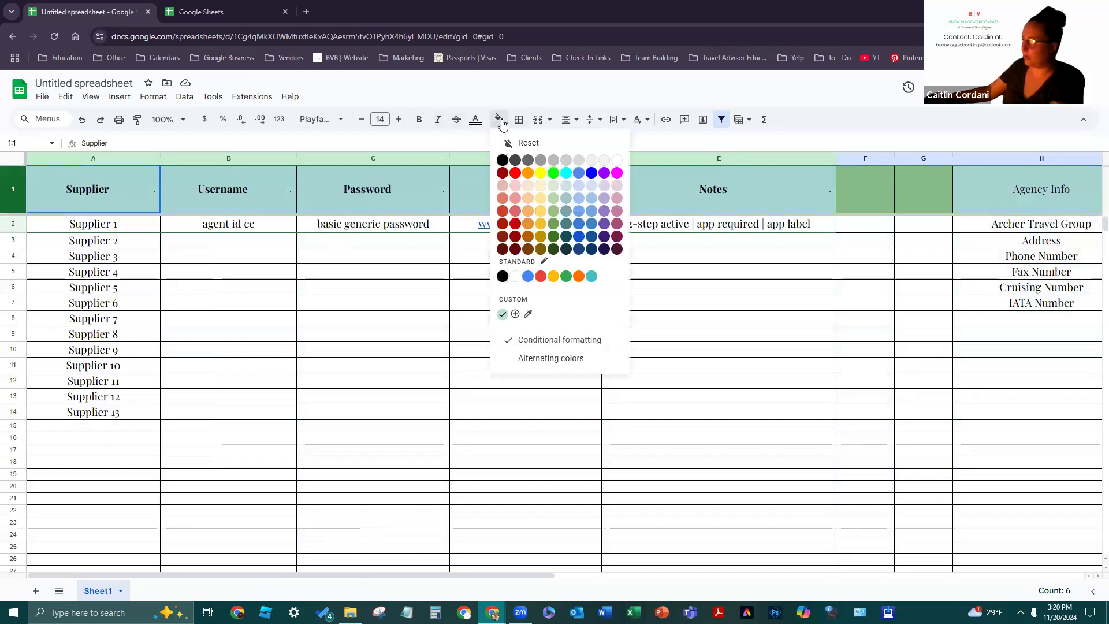
{"action": "left_click", "coordinate": [537, 347]}
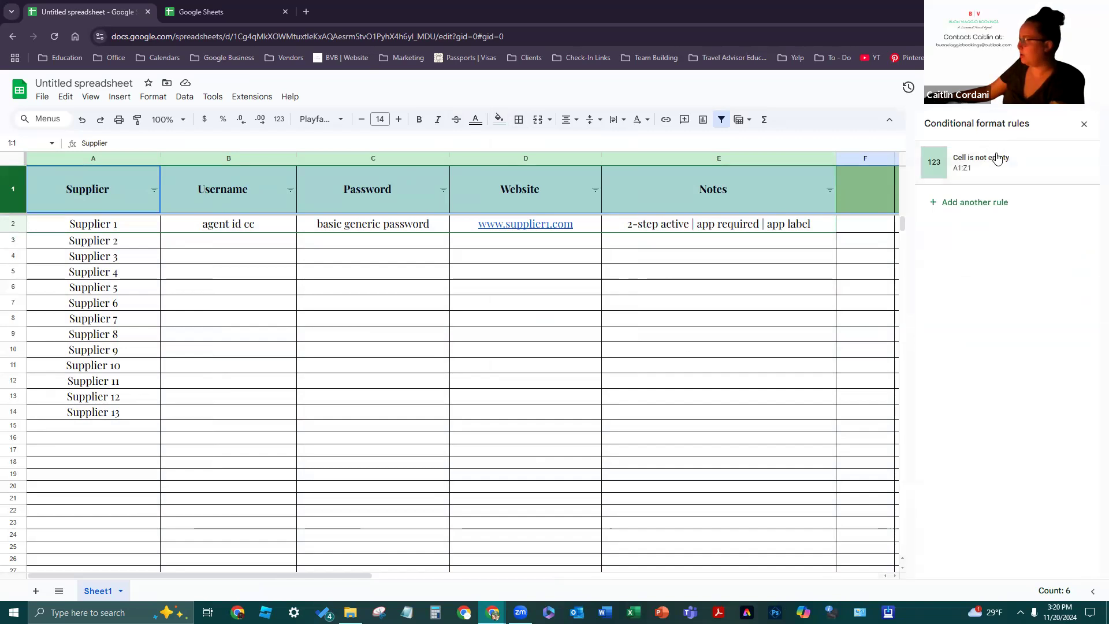
{"action": "left_click", "coordinate": [1080, 281]}
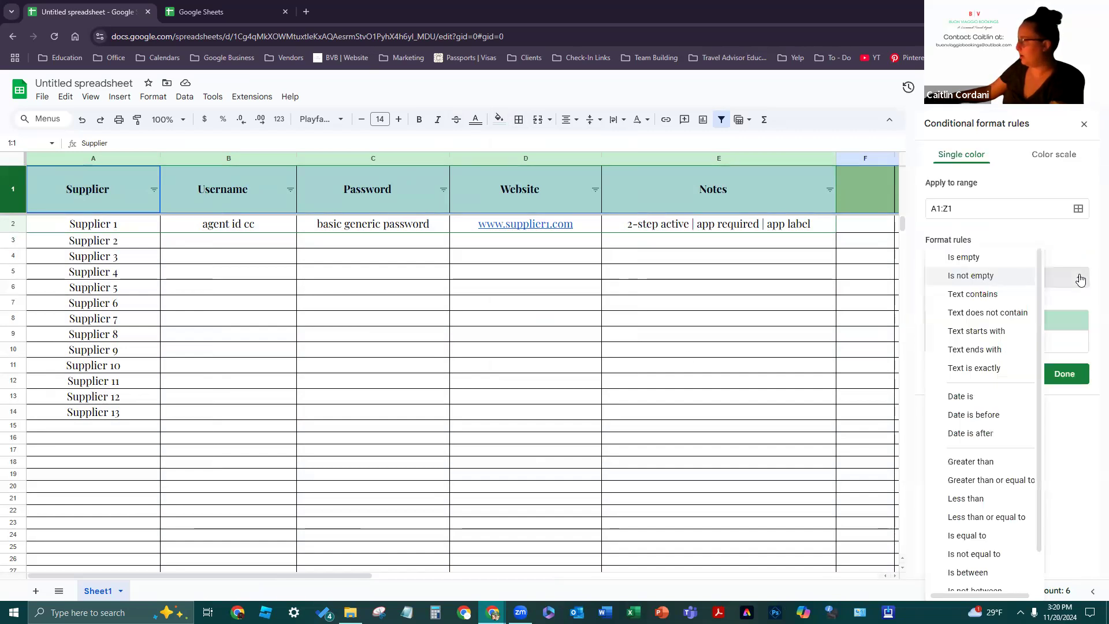
{"action": "left_click", "coordinate": [1018, 262]}
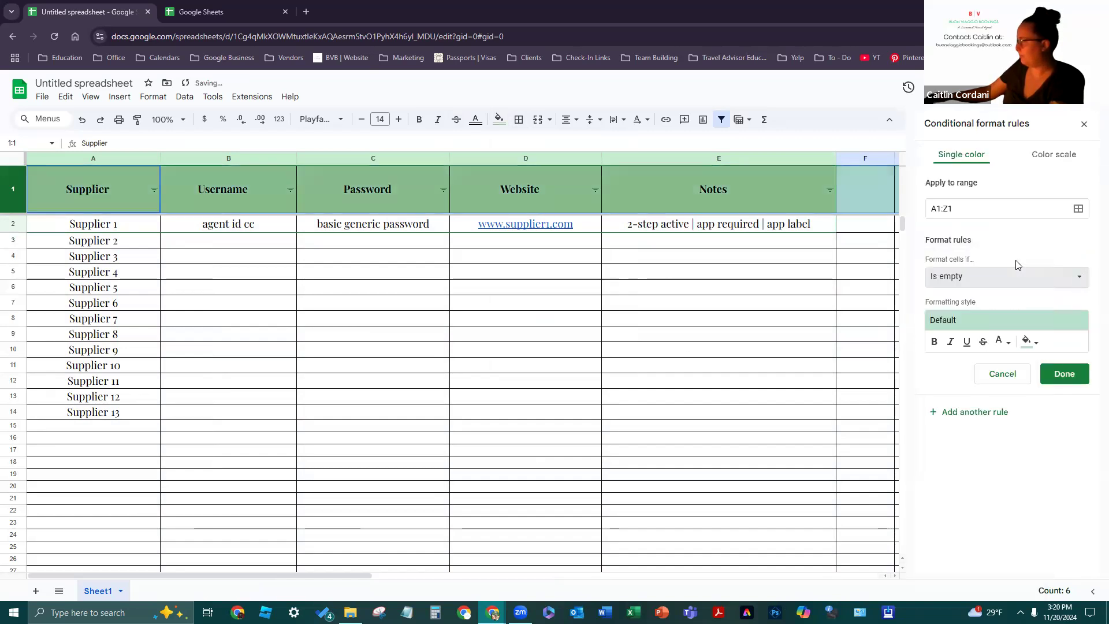
{"action": "left_click", "coordinate": [617, 289]}
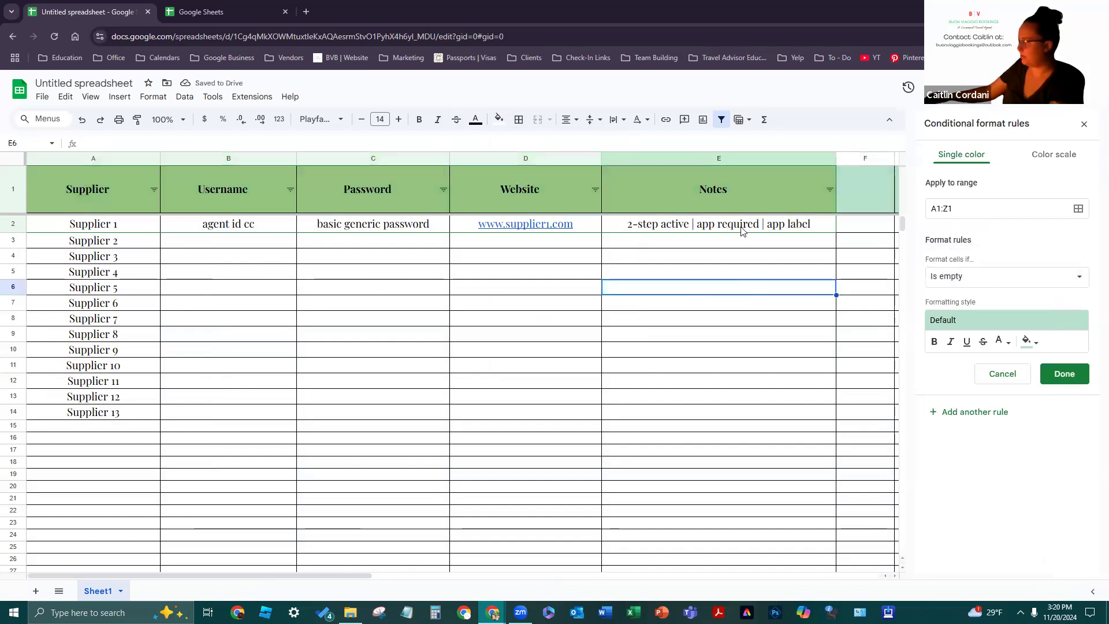
Try the Custom formula is condition on the A1:Z1 rule, and replace it with Text contains
{"action": "left_click", "coordinate": [7, 171]}
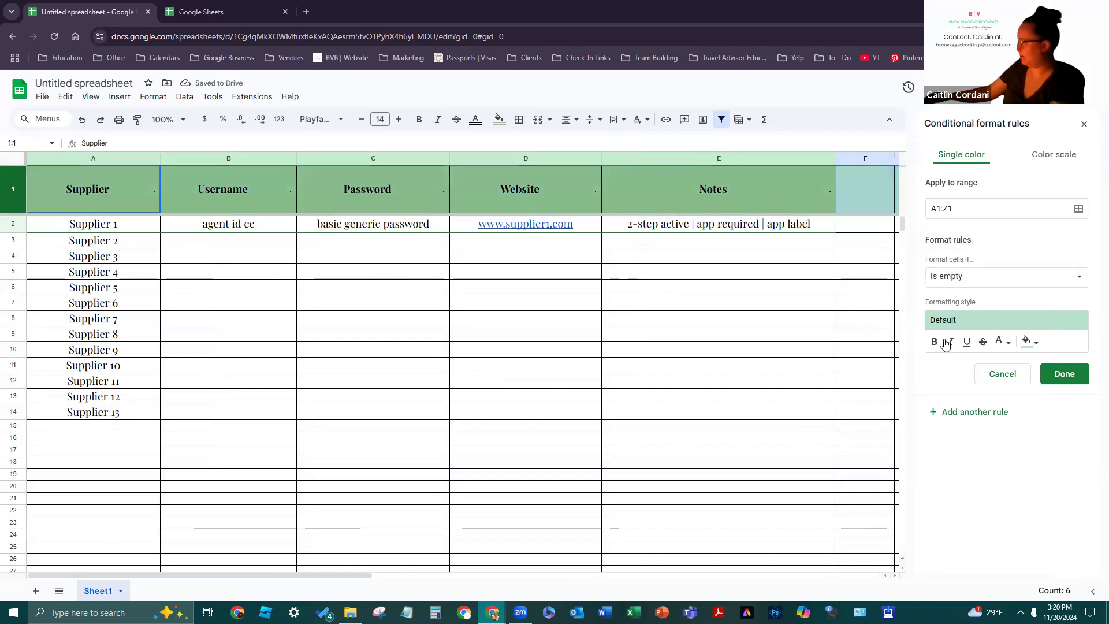
{"action": "left_click", "coordinate": [980, 283]}
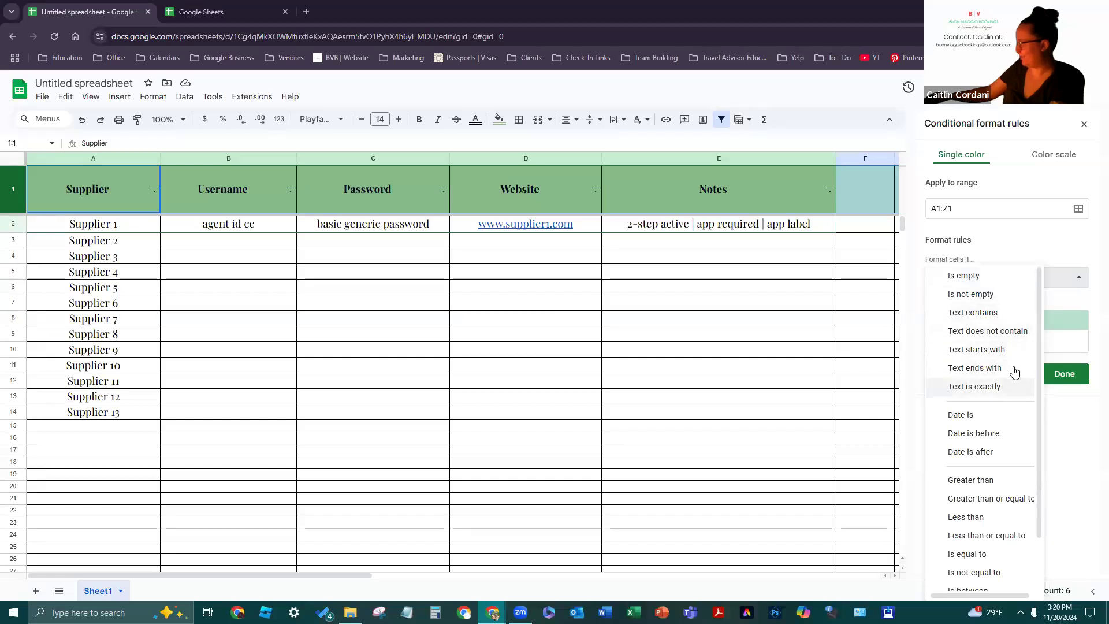
{"action": "scroll", "coordinate": [993, 454], "scroll_direction": "down", "scroll_amount": 1}
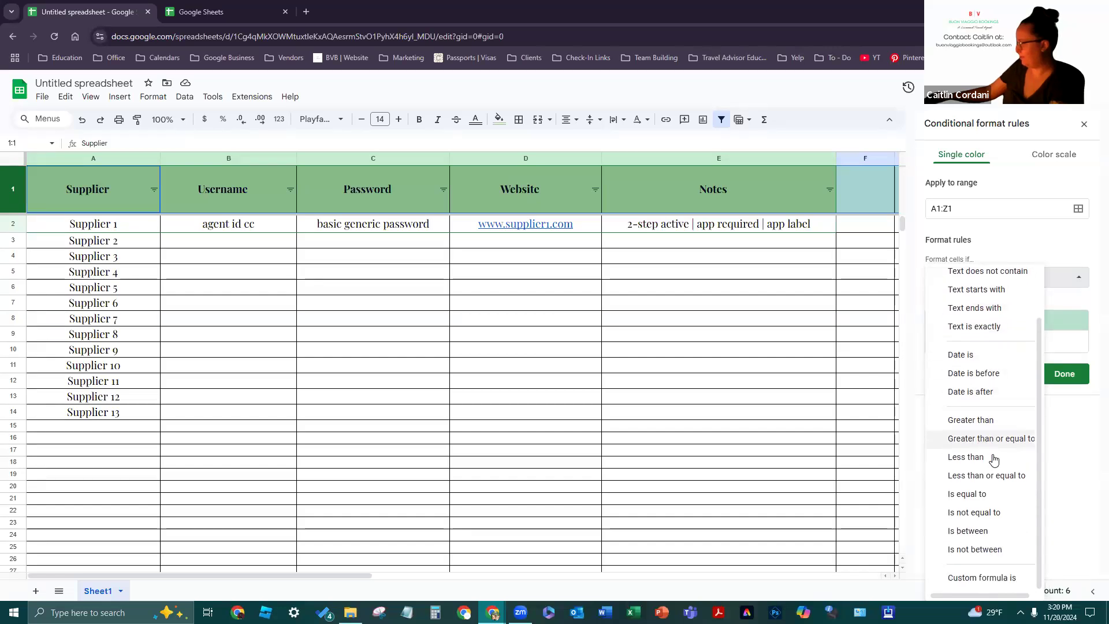
{"action": "left_click", "coordinate": [982, 579]}
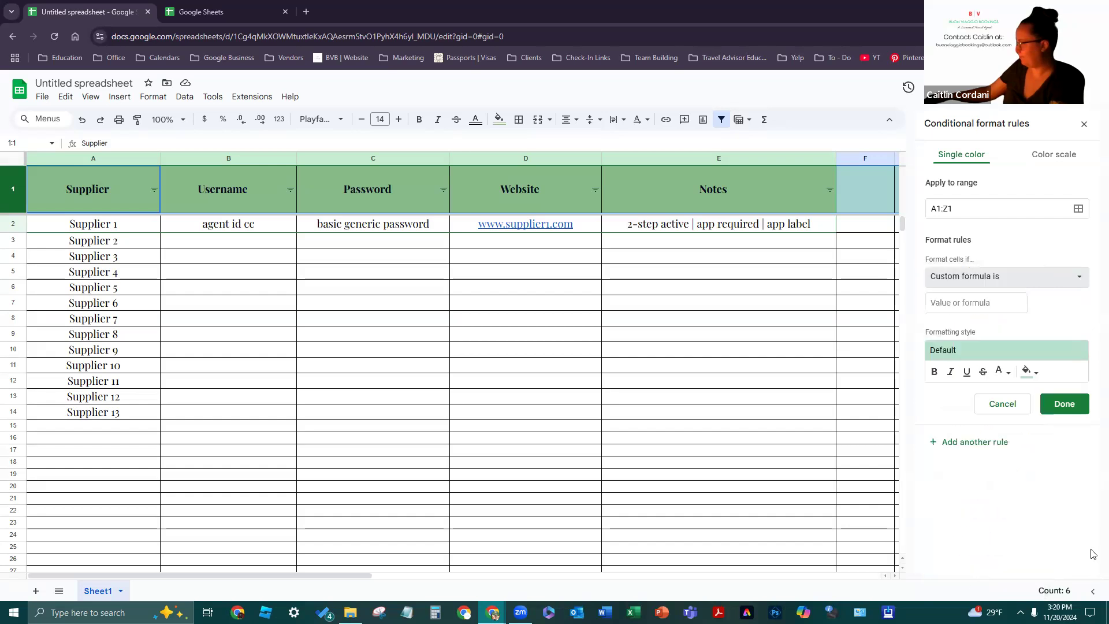
{"action": "left_click", "coordinate": [973, 283]}
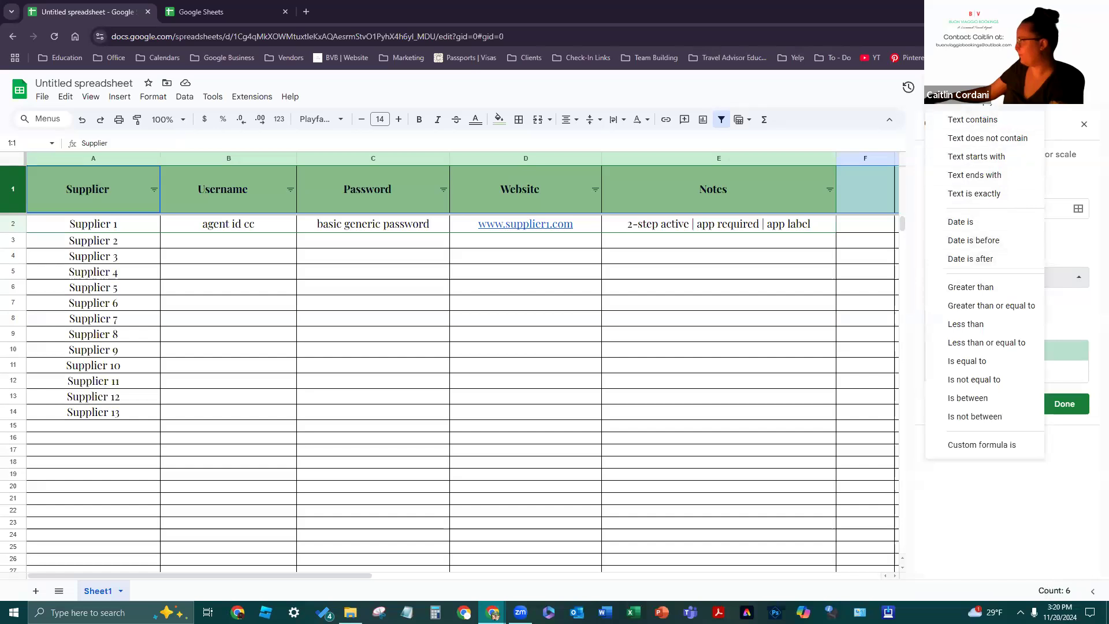
{"action": "left_click", "coordinate": [1009, 122]}
{"action": "left_click", "coordinate": [209, 338]}
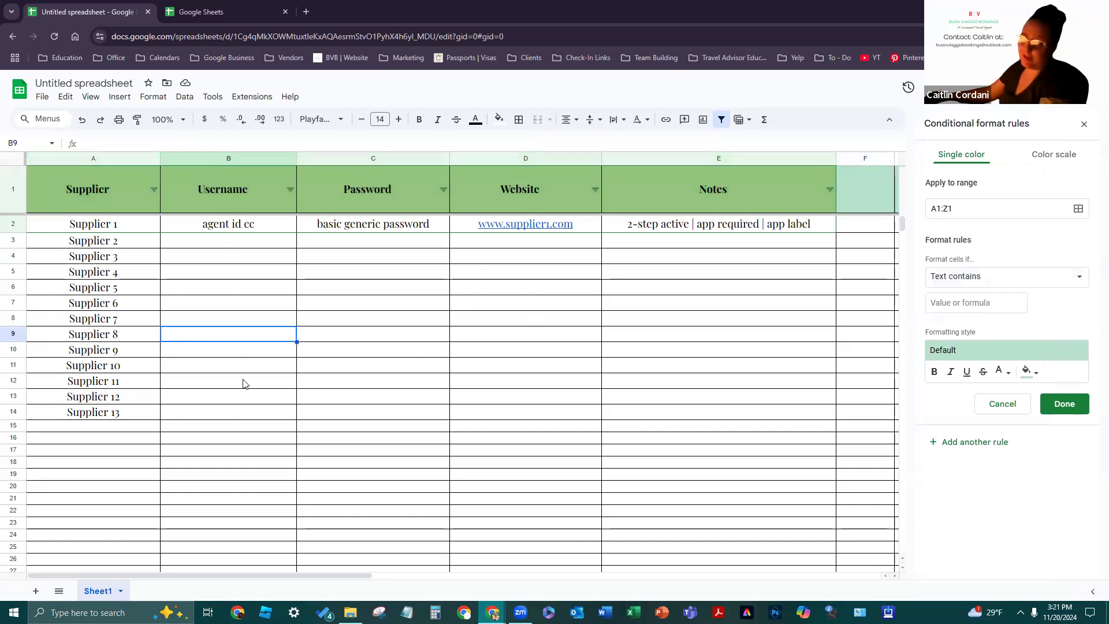
Change the header row's A1:Z1 rule from a single color to a color scale, keeping its range
{"action": "left_click", "coordinate": [15, 180]}
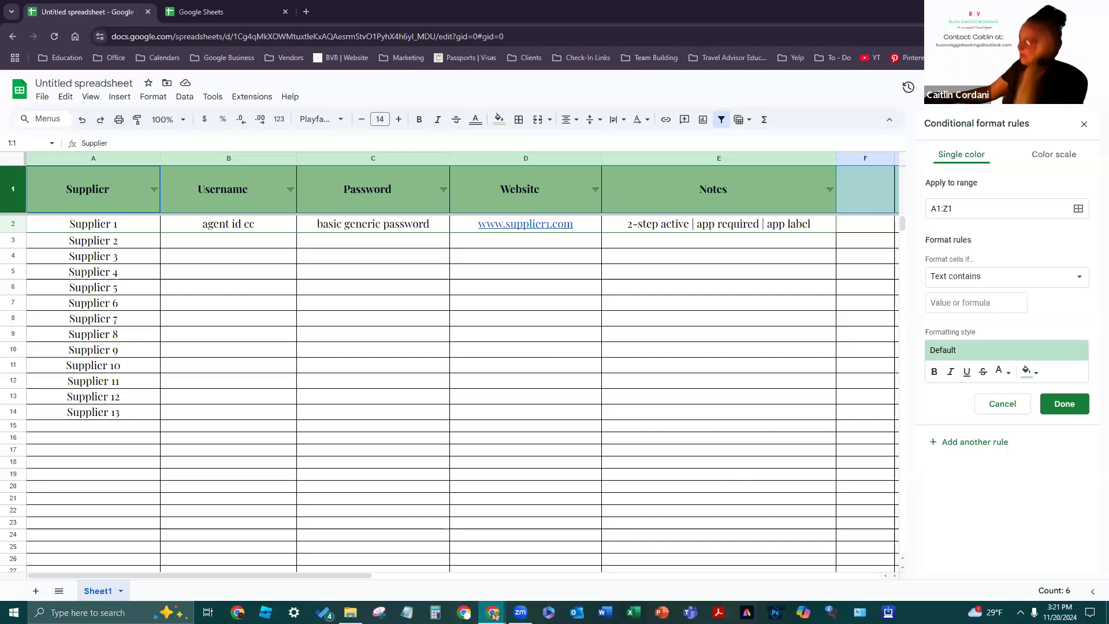
{"action": "left_click", "coordinate": [1062, 157]}
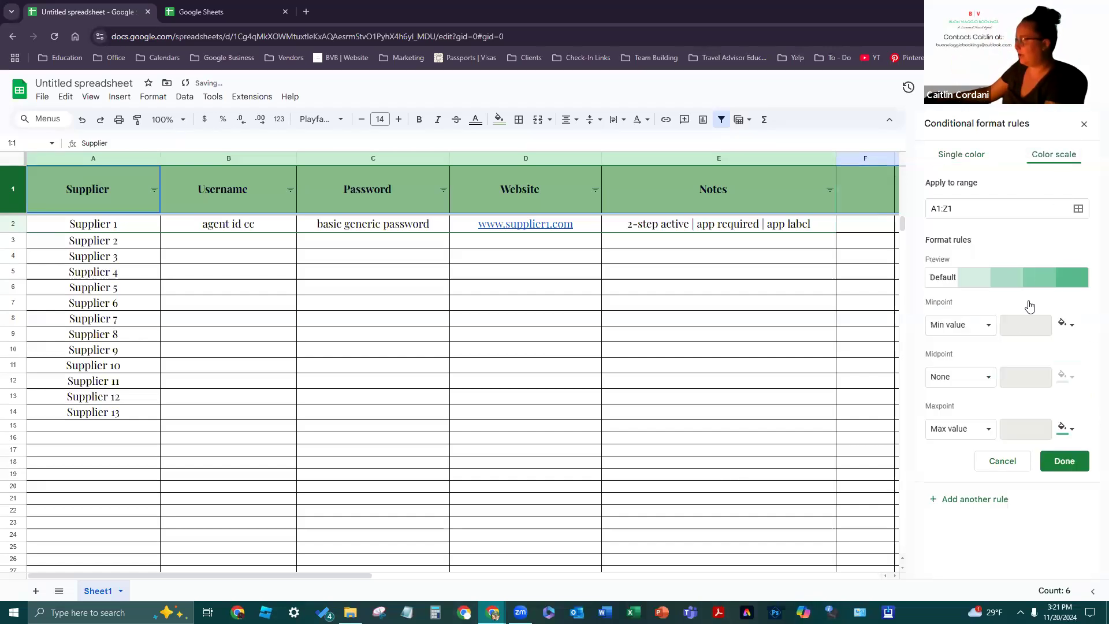
{"action": "left_click", "coordinate": [1078, 210]}
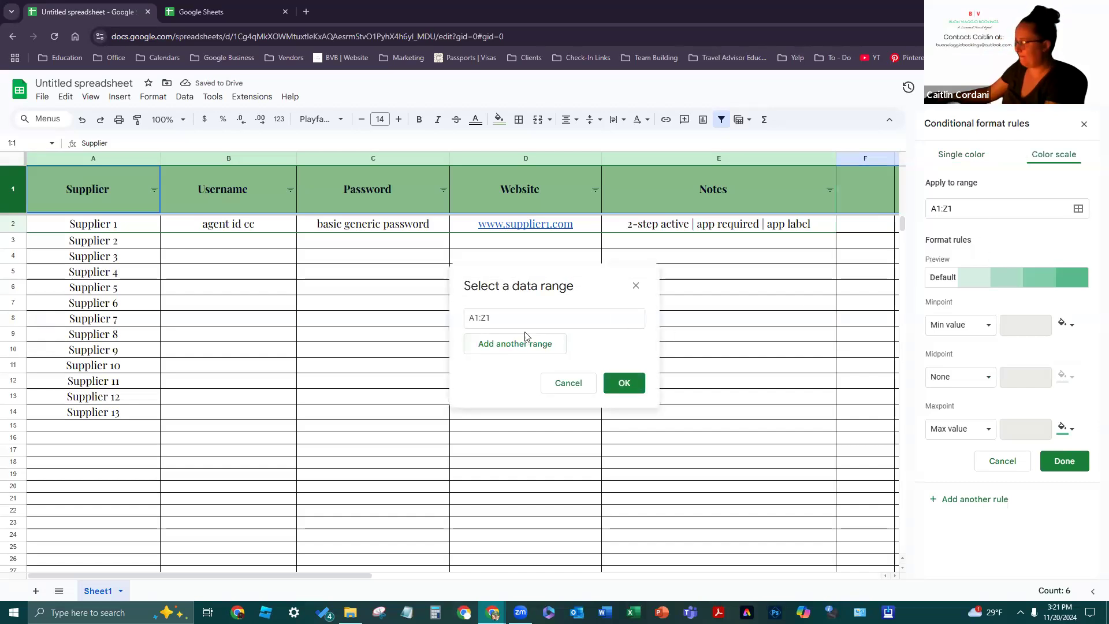
{"action": "left_click", "coordinate": [636, 286]}
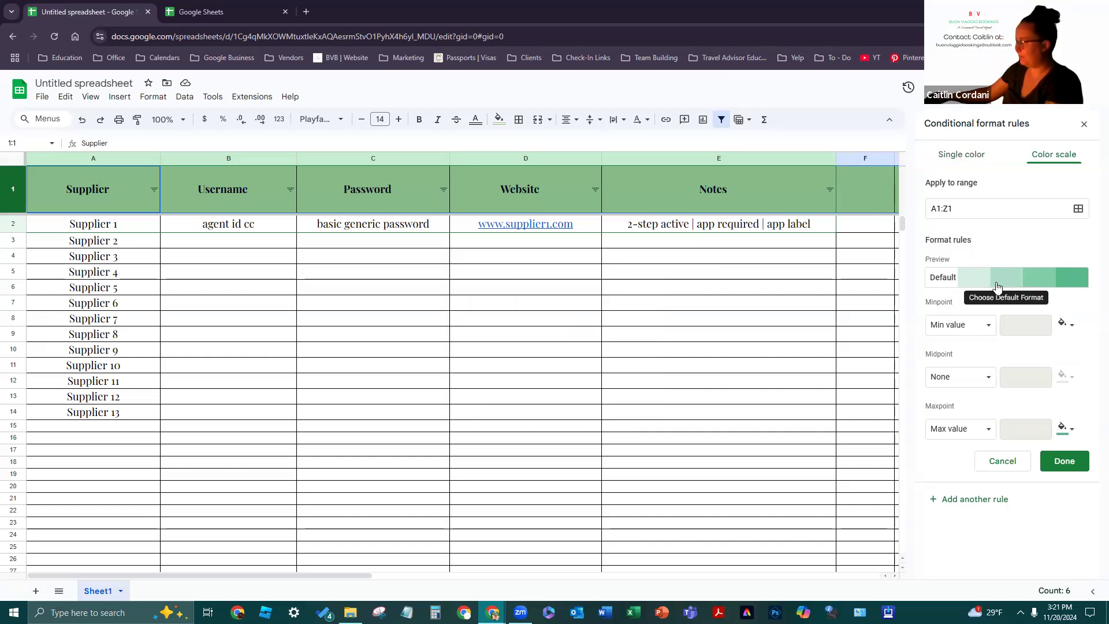
Pick the default white-to-green color scale for the header rule and set the minpoint color to white
{"action": "left_click", "coordinate": [1016, 287]}
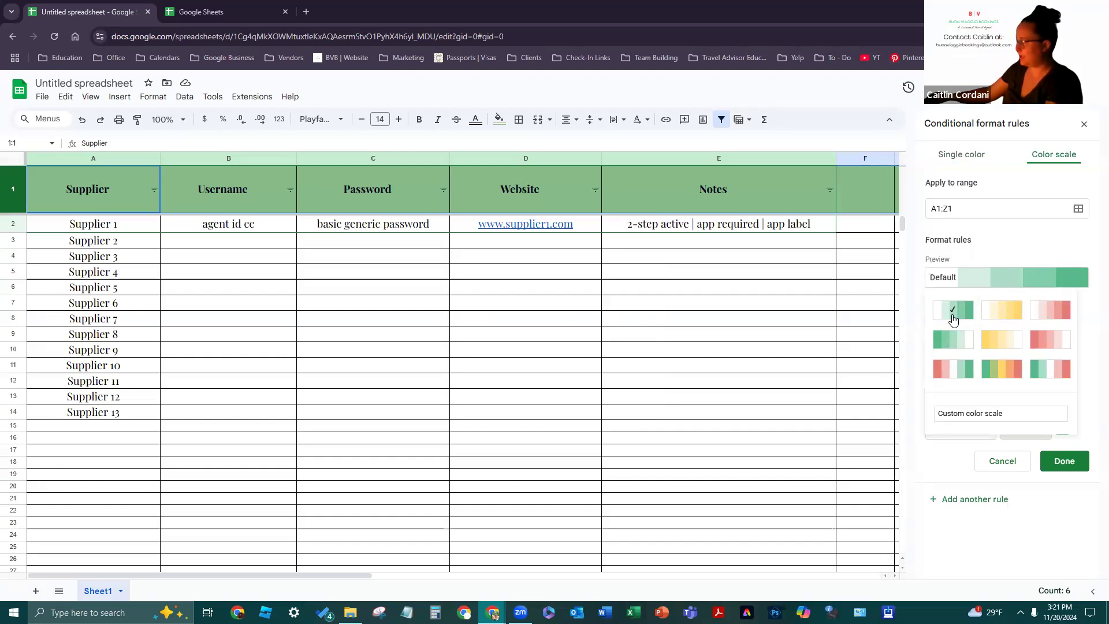
{"action": "left_click", "coordinate": [952, 320]}
{"action": "left_click", "coordinate": [1016, 281]}
{"action": "left_click", "coordinate": [1001, 321]}
{"action": "left_click", "coordinate": [993, 326]}
{"action": "left_click", "coordinate": [986, 328]}
{"action": "left_click", "coordinate": [1068, 326]}
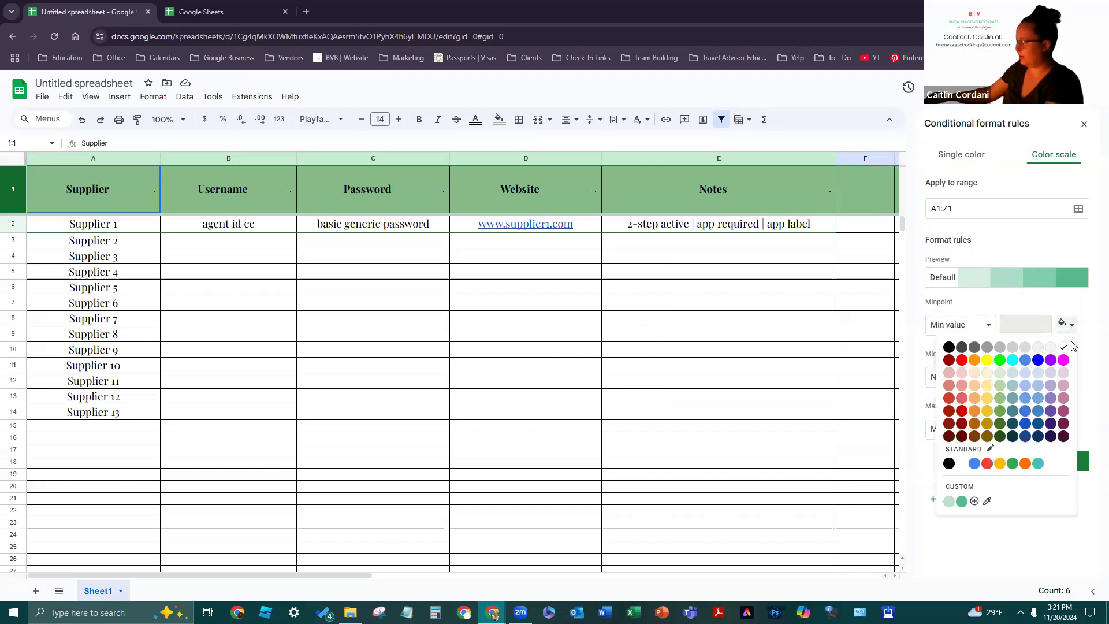
{"action": "left_click", "coordinate": [1064, 347]}
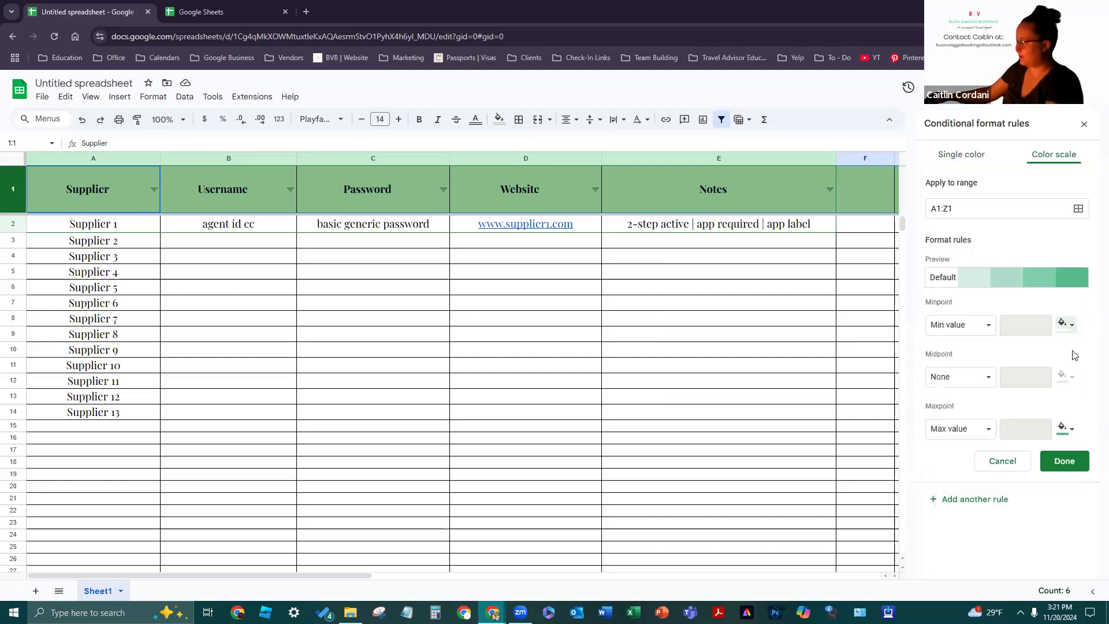
Set the color scale's midpoint to Number with the value 0 and a white color
{"action": "left_click", "coordinate": [986, 385]}
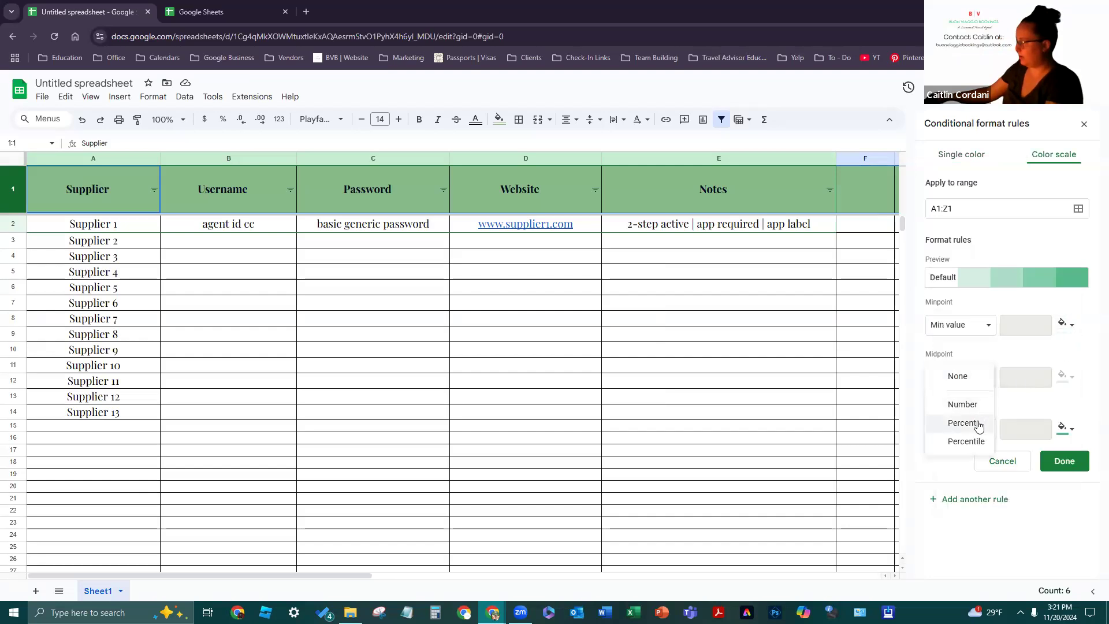
{"action": "left_click", "coordinate": [964, 404]}
{"action": "left_click", "coordinate": [1061, 379]}
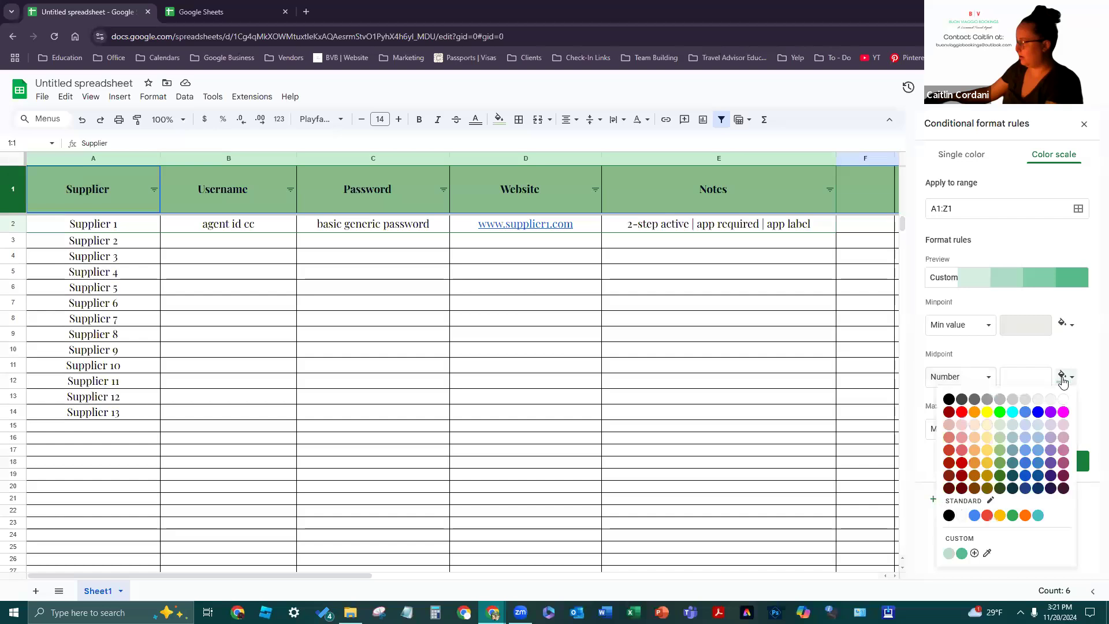
{"action": "left_click", "coordinate": [1063, 382]}
{"action": "left_click", "coordinate": [1039, 382]}
{"action": "type", "text": "0"}
Set the color scale's maxpoint to Number with the value 1 and a white color, and save the rule
{"action": "left_click", "coordinate": [989, 429]}
{"action": "left_click", "coordinate": [984, 446]}
{"action": "left_click", "coordinate": [1063, 429]}
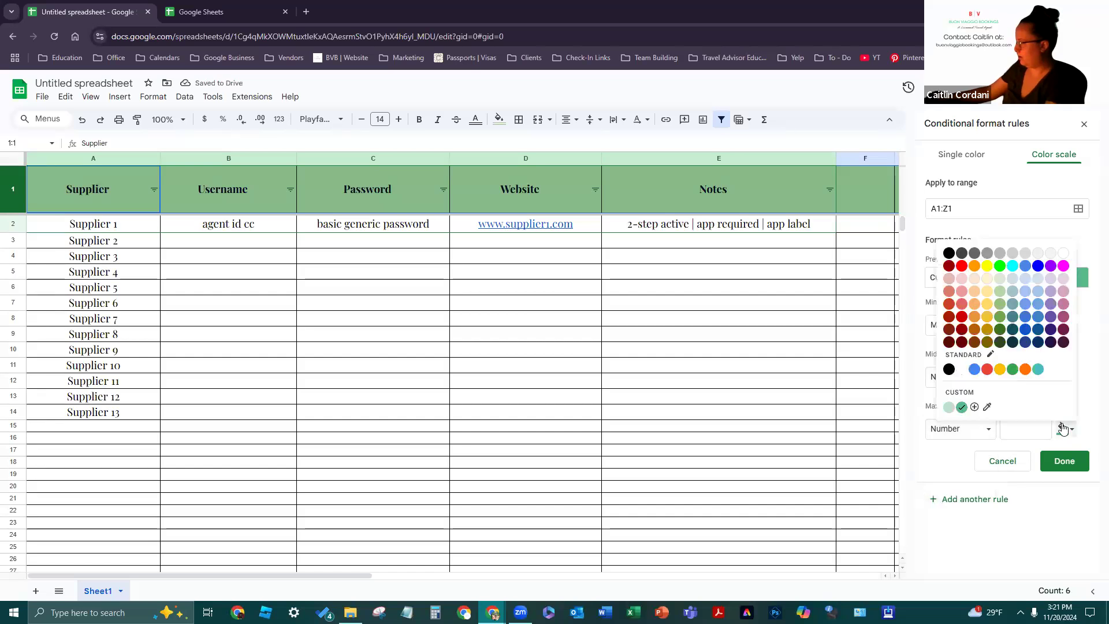
{"action": "left_click", "coordinate": [1061, 253]}
{"action": "left_click", "coordinate": [1016, 432]}
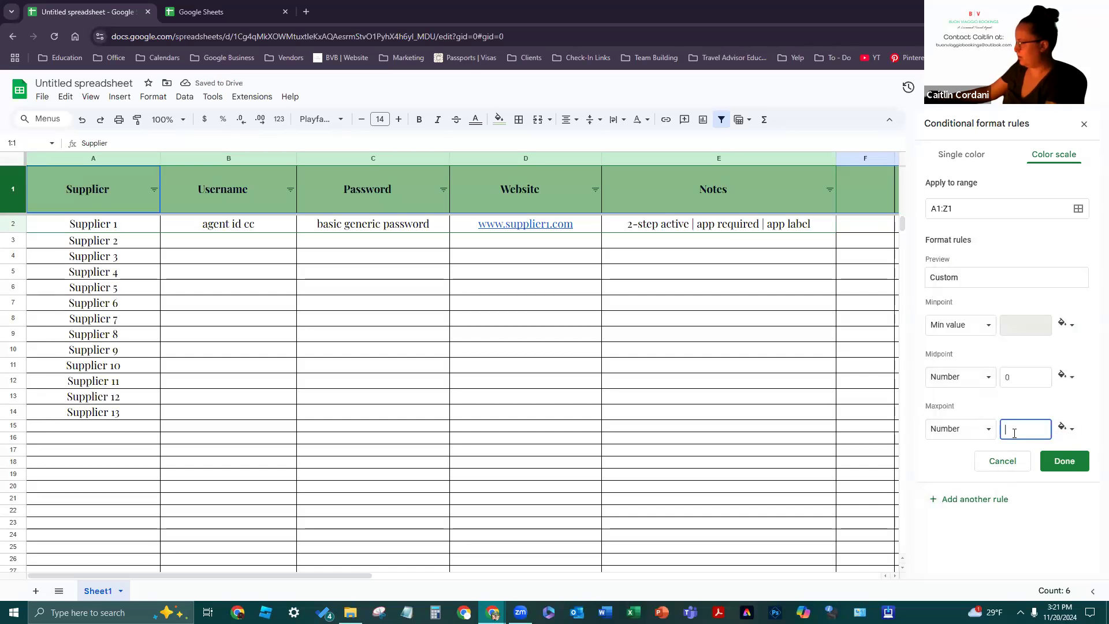
{"action": "type", "text": "1"}
{"action": "left_click", "coordinate": [1064, 465]}
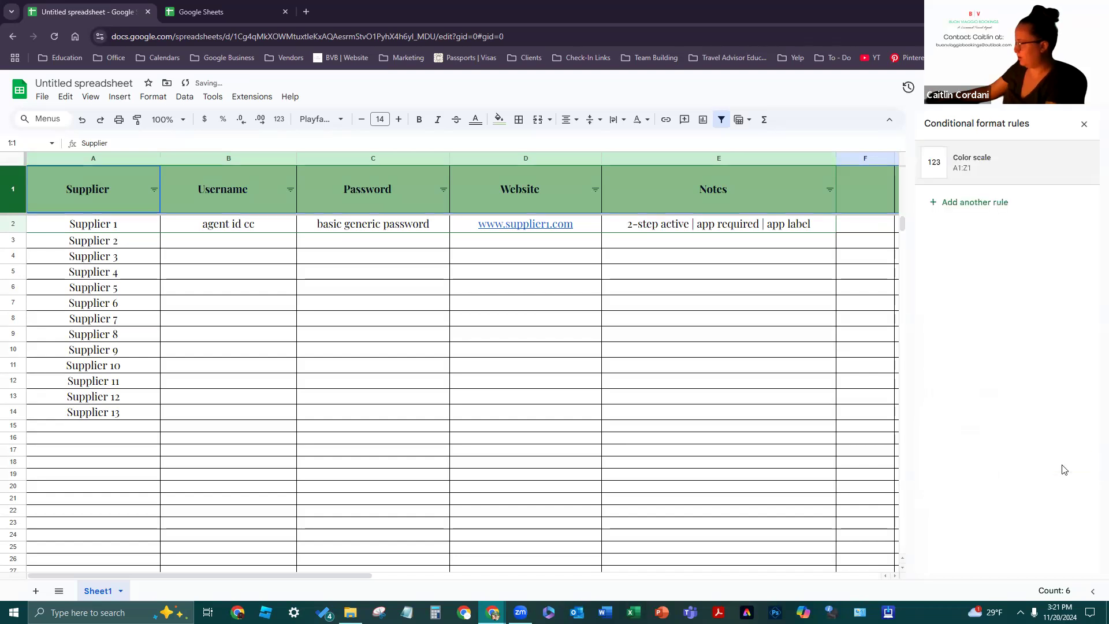
Select header row 1, close the conditional formatting rules, and check the frozen header against the supplier rows
{"action": "left_click", "coordinate": [844, 415]}
{"action": "left_click", "coordinate": [567, 370]}
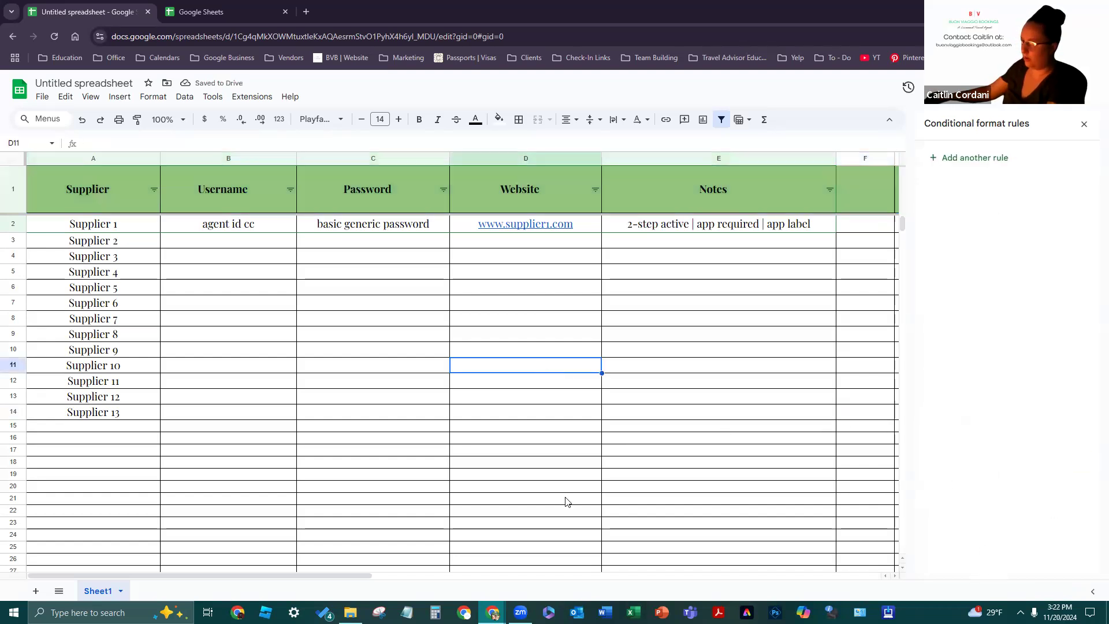
{"action": "left_click", "coordinate": [18, 194]}
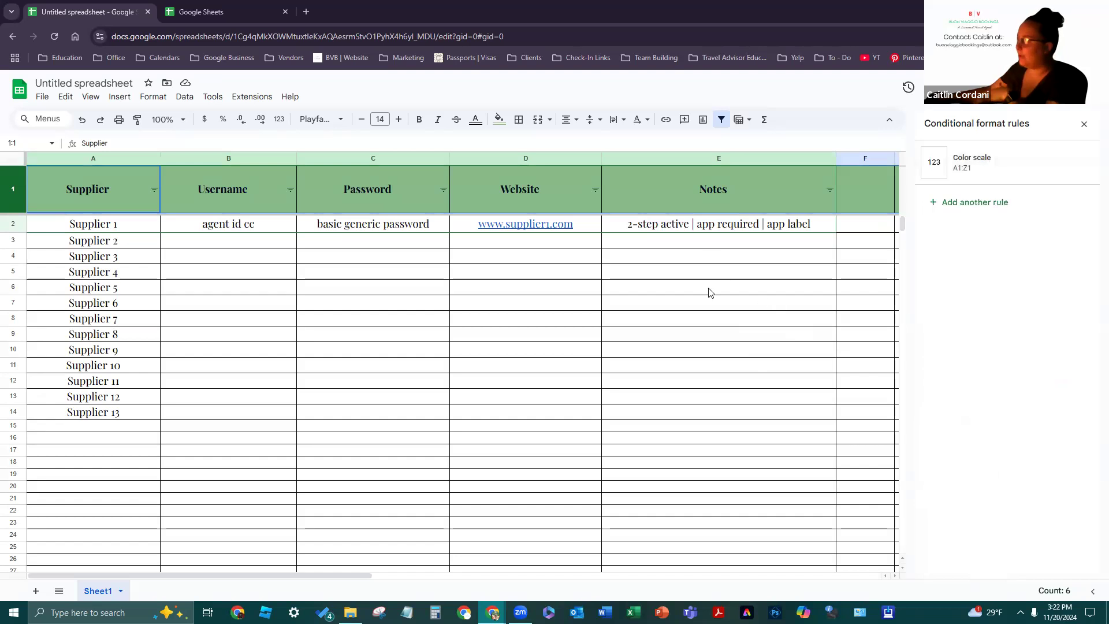
{"action": "left_click", "coordinate": [1084, 124]}
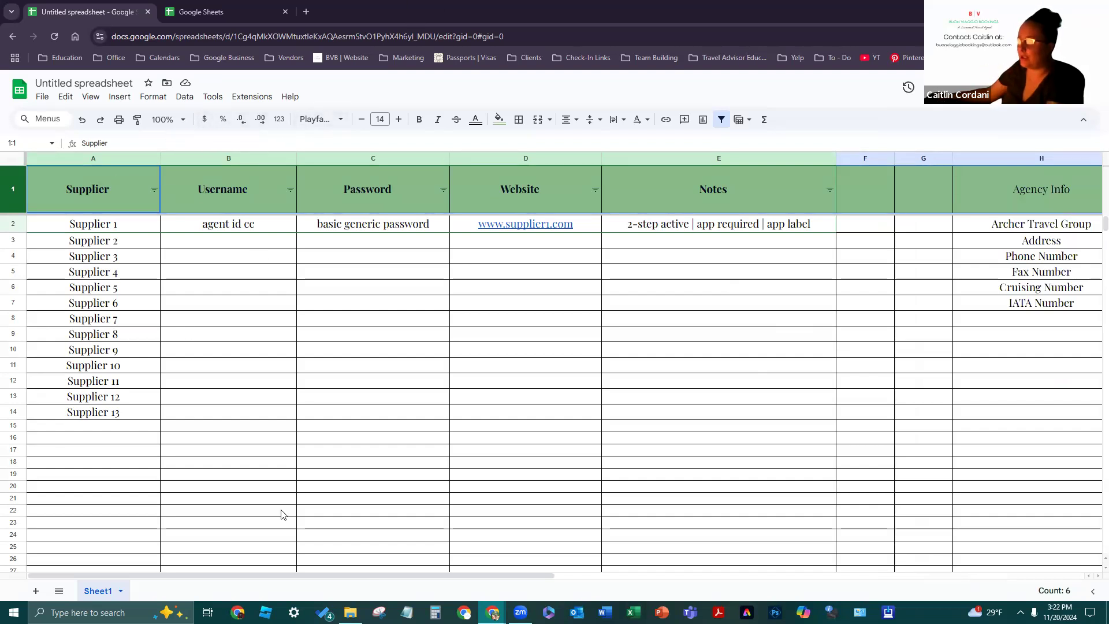
{"action": "scroll", "coordinate": [269, 369], "scroll_direction": "down", "scroll_amount": 1}
{"action": "scroll", "coordinate": [266, 361], "scroll_direction": "up", "scroll_amount": 1}
{"action": "scroll", "coordinate": [264, 356], "scroll_direction": "down", "scroll_amount": 1}
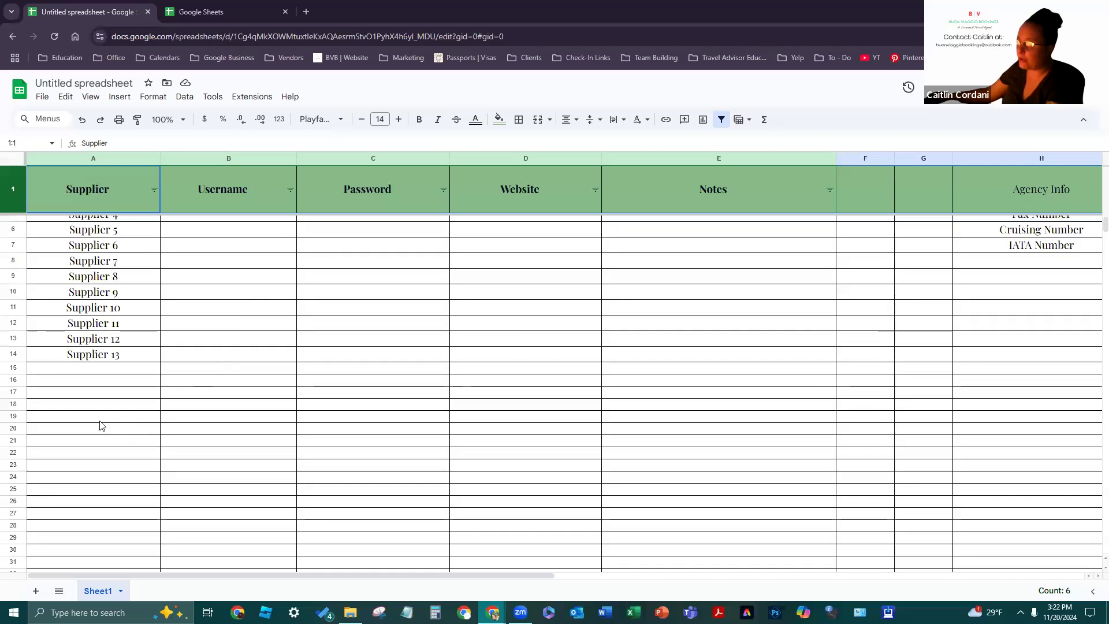
{"action": "scroll", "coordinate": [339, 218], "scroll_direction": "up", "scroll_amount": 1}
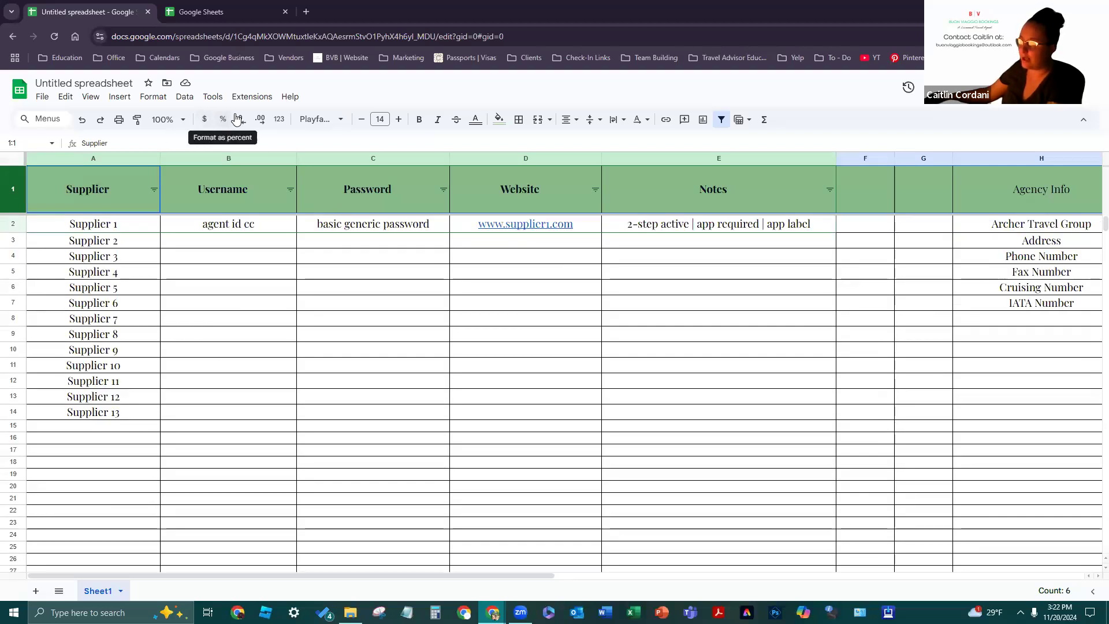
{"action": "left_click", "coordinate": [280, 120]}
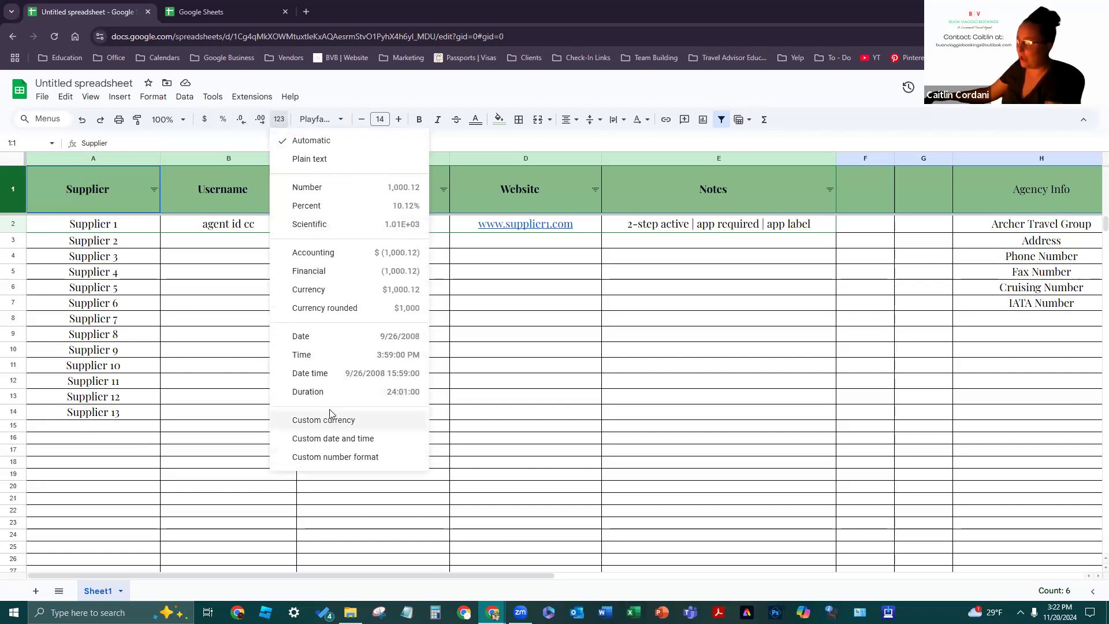
{"action": "left_click", "coordinate": [318, 119]}
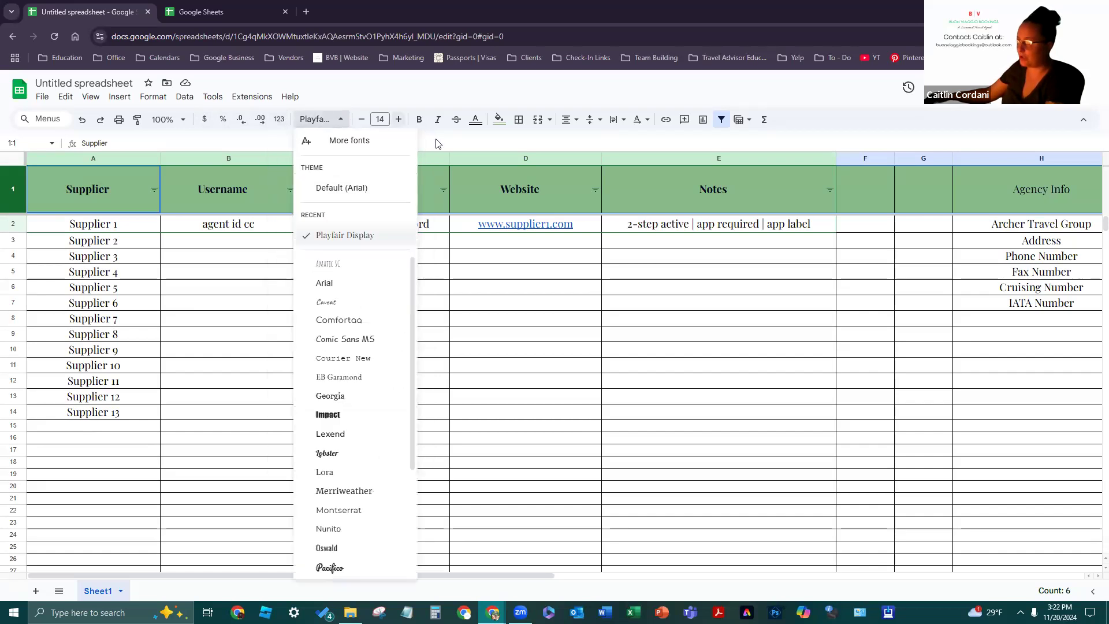
{"action": "left_click", "coordinate": [477, 354]}
{"action": "left_click", "coordinate": [17, 163]}
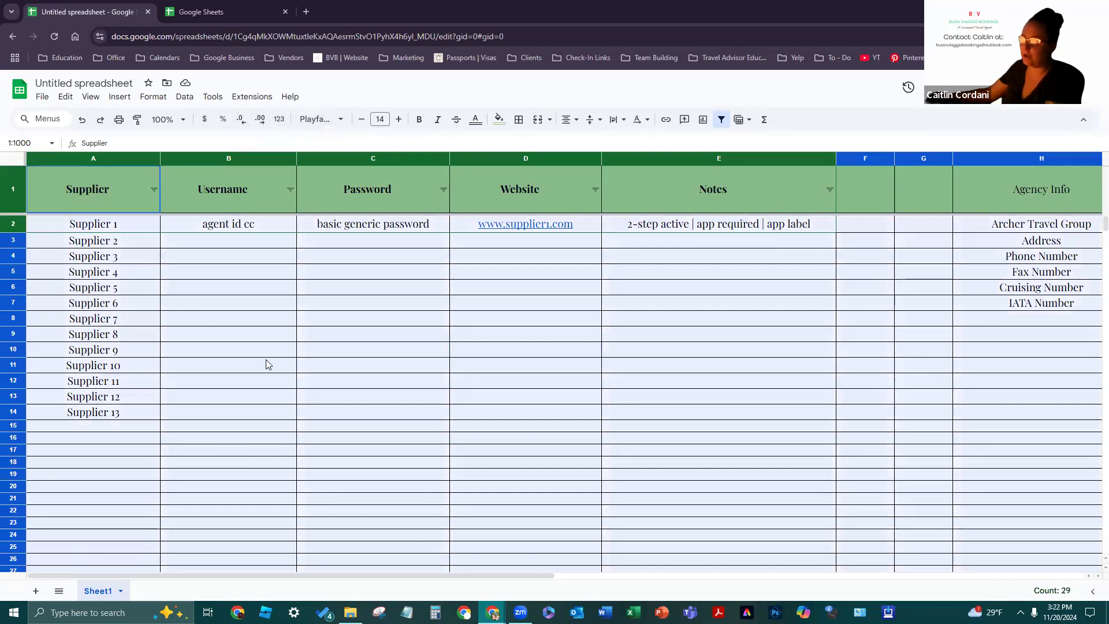
{"action": "left_click", "coordinate": [257, 340]}
{"action": "left_click", "coordinate": [19, 161]}
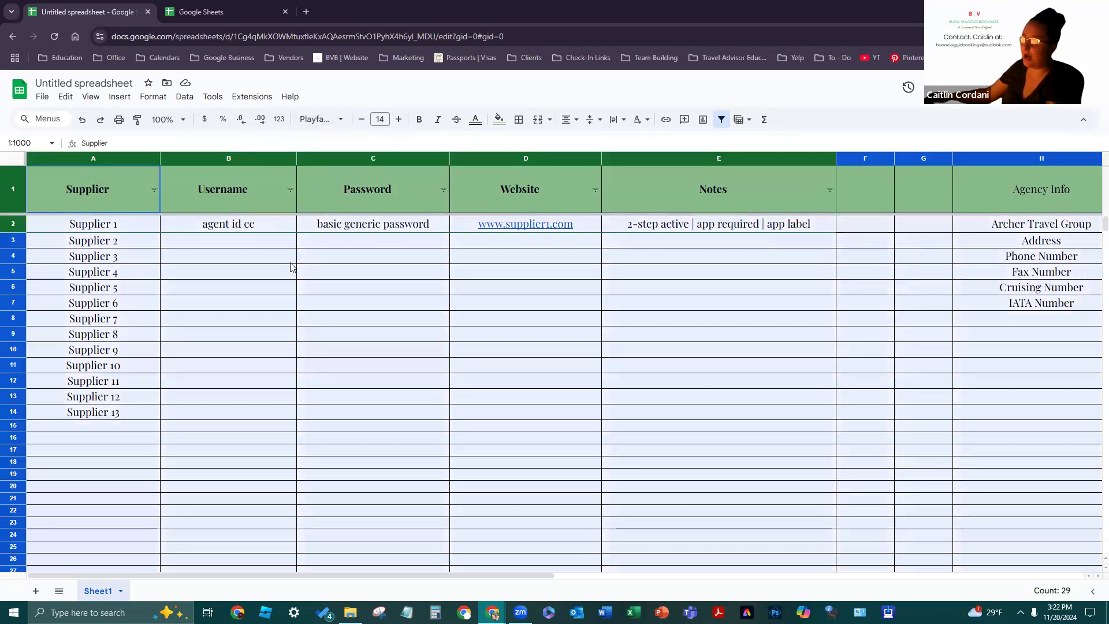
{"action": "left_click", "coordinate": [321, 304]}
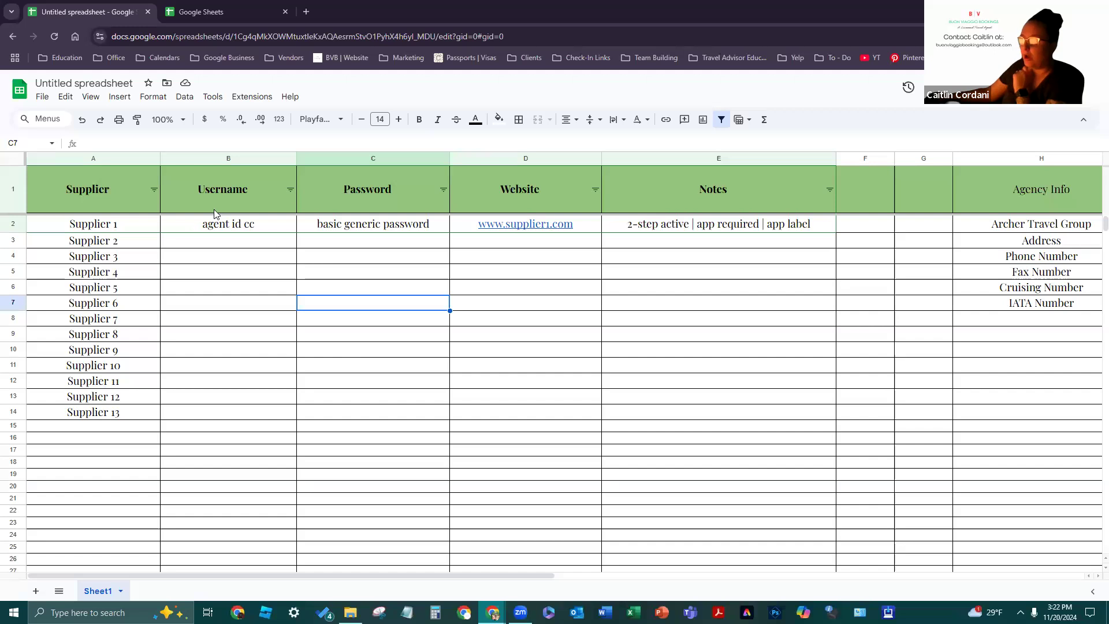
Set the whole sheet's text to the Playfair Display font at size 14
{"action": "left_click", "coordinate": [14, 159]}
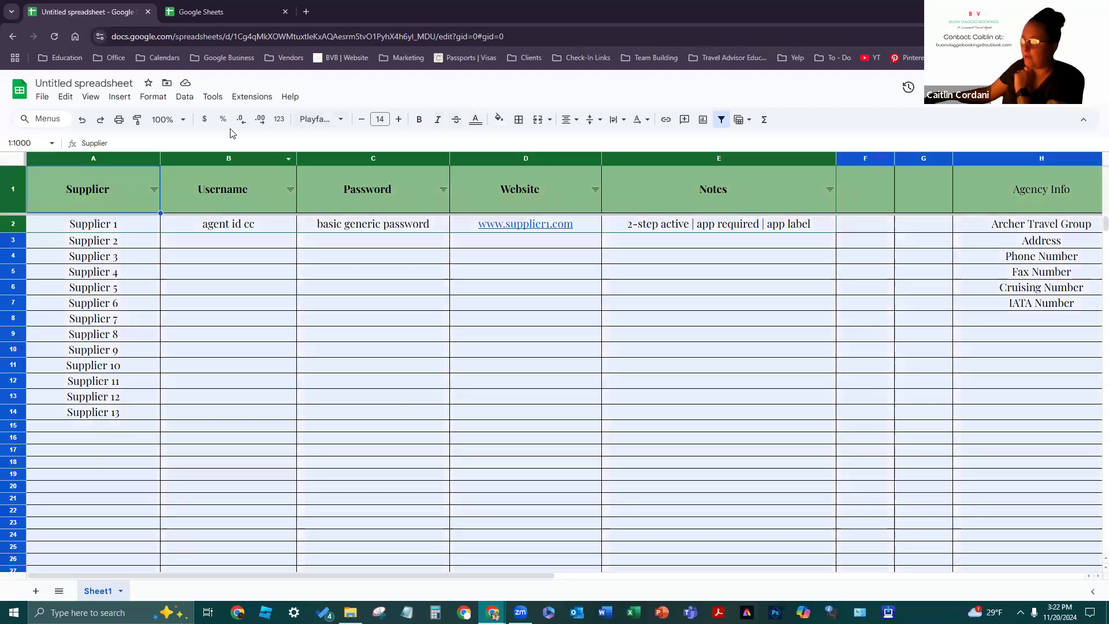
{"action": "left_click", "coordinate": [319, 119]}
{"action": "left_click", "coordinate": [398, 119]}
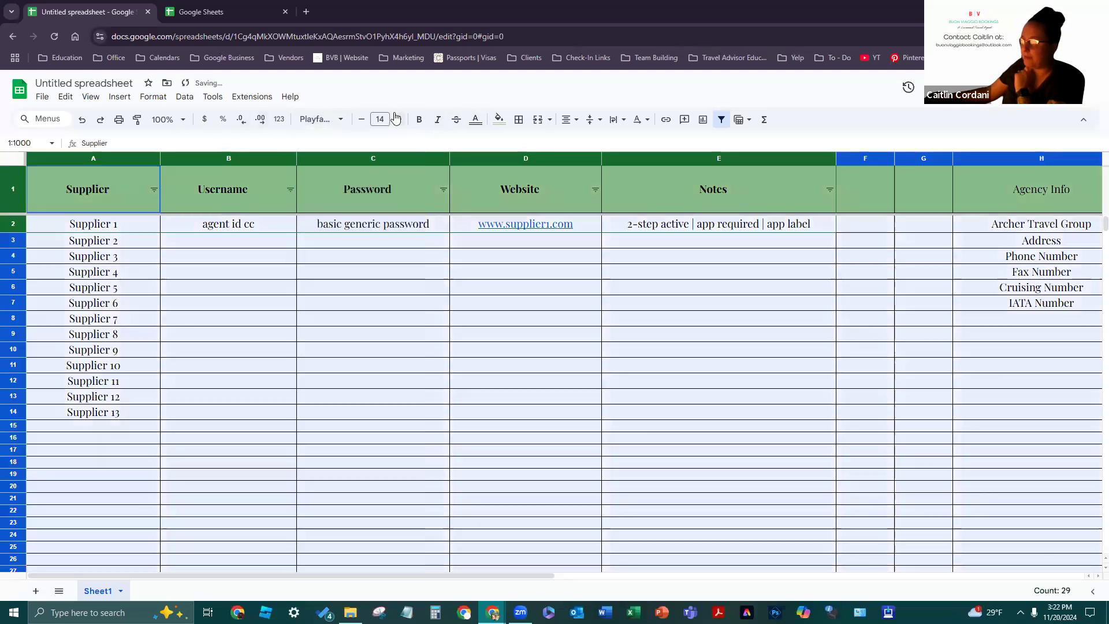
{"action": "left_click", "coordinate": [362, 119]}
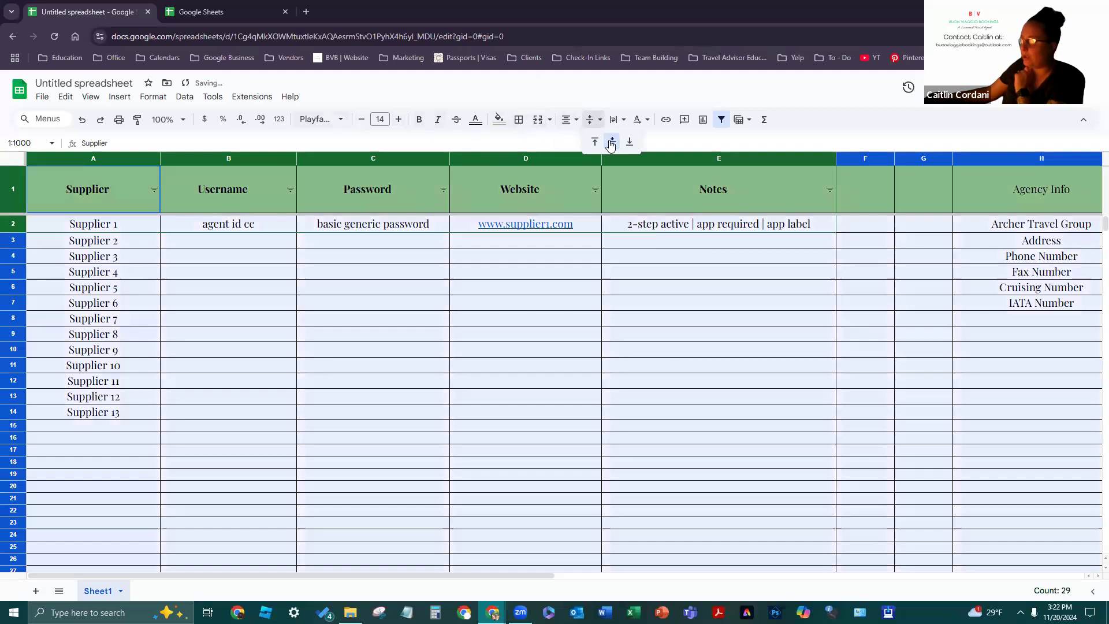
{"action": "left_click", "coordinate": [583, 340]}
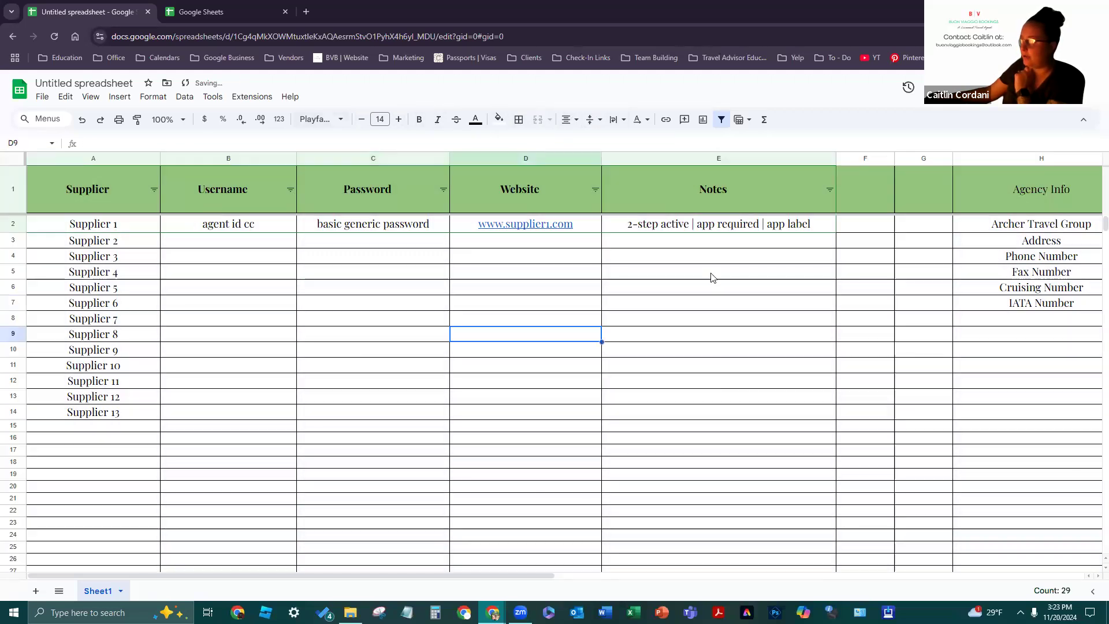
Rename the spreadsheet as Passwords and star it
{"action": "left_click", "coordinate": [122, 86]}
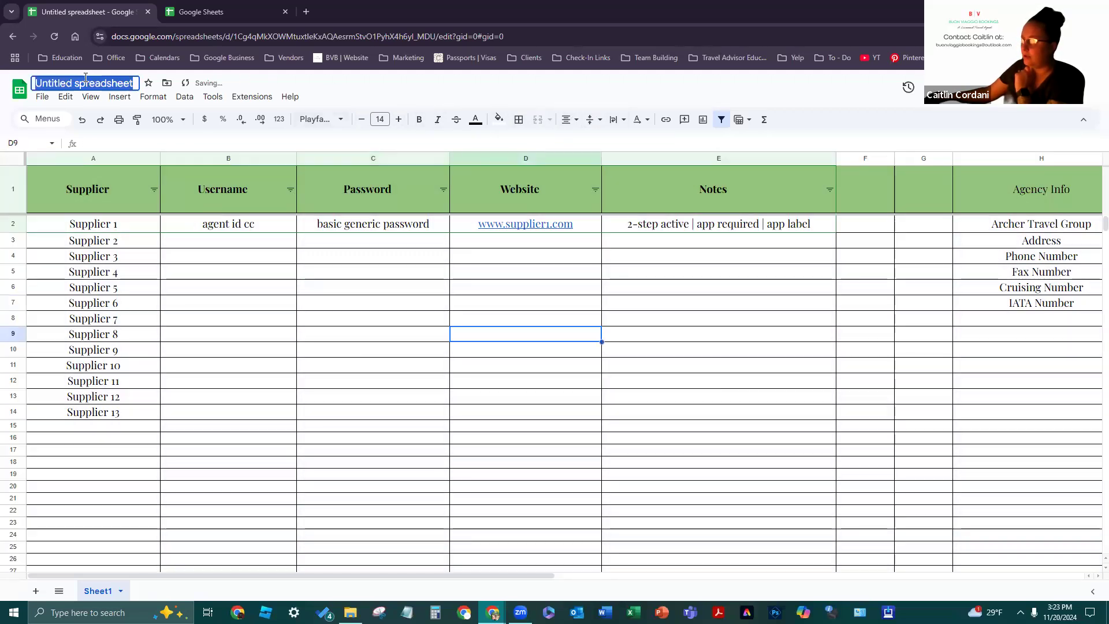
{"action": "key", "text": "Escape"}
{"action": "left_click", "coordinate": [121, 84]}
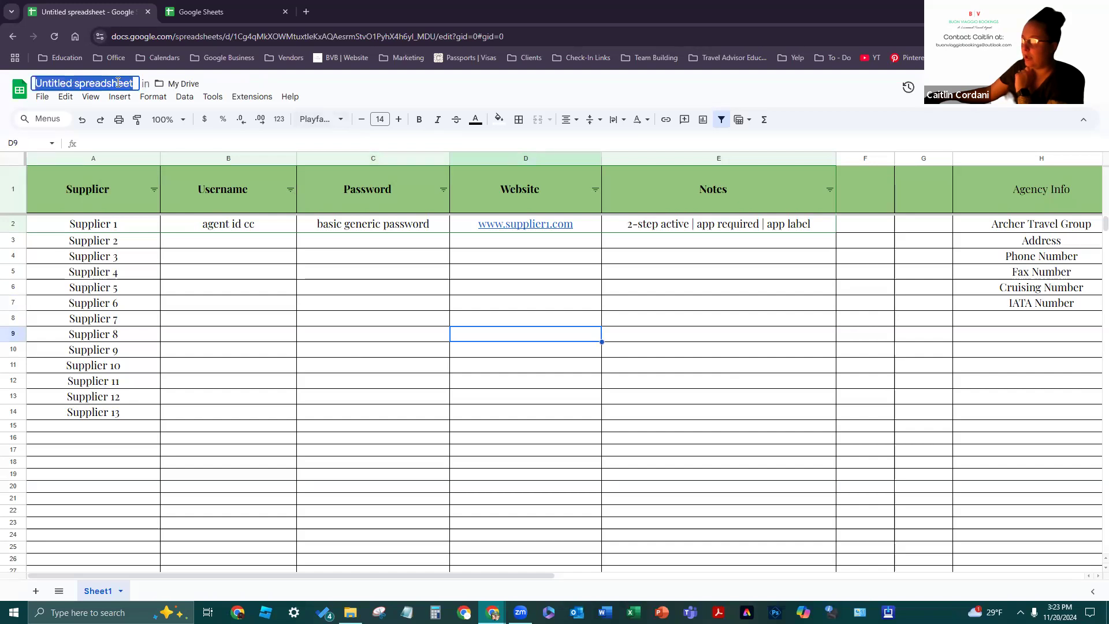
{"action": "type", "text": "Passwords"}
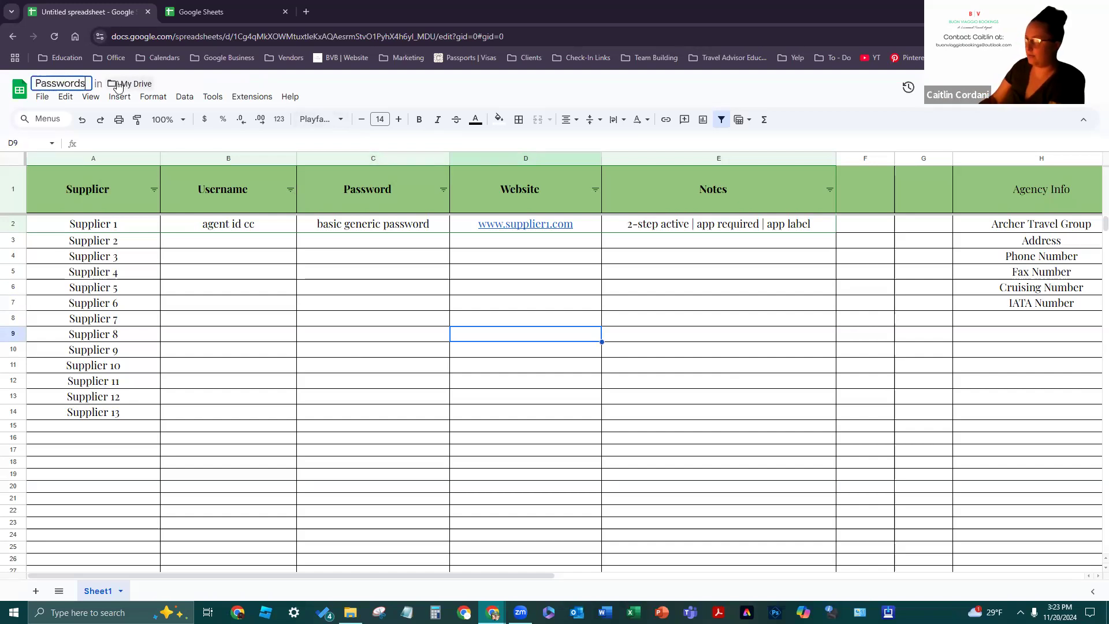
{"action": "key", "text": "Return"}
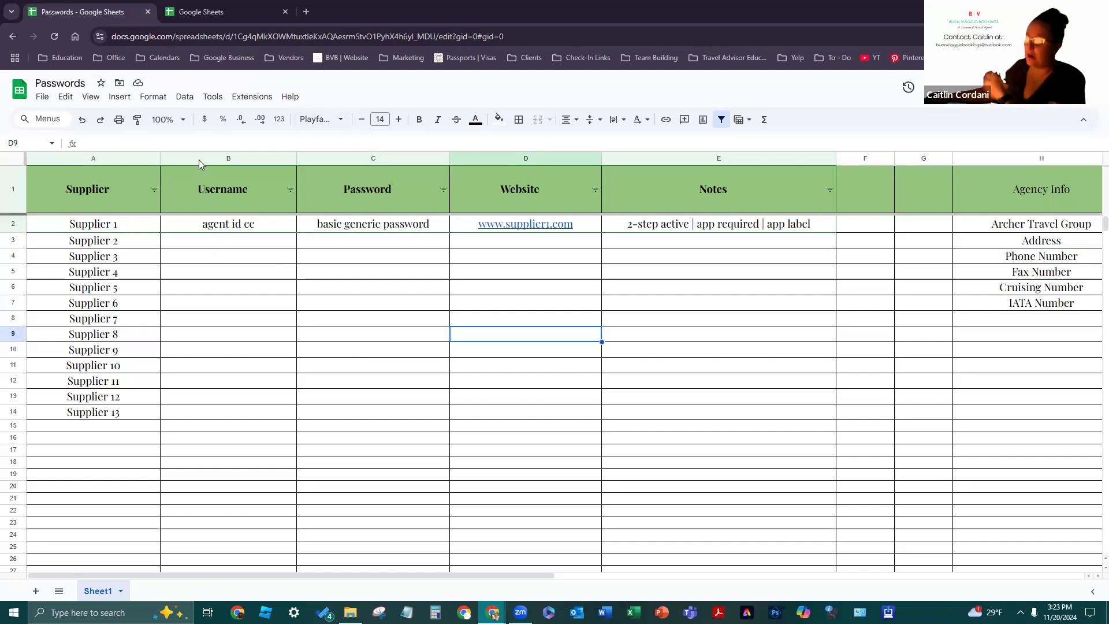
{"action": "left_click", "coordinate": [102, 84]}
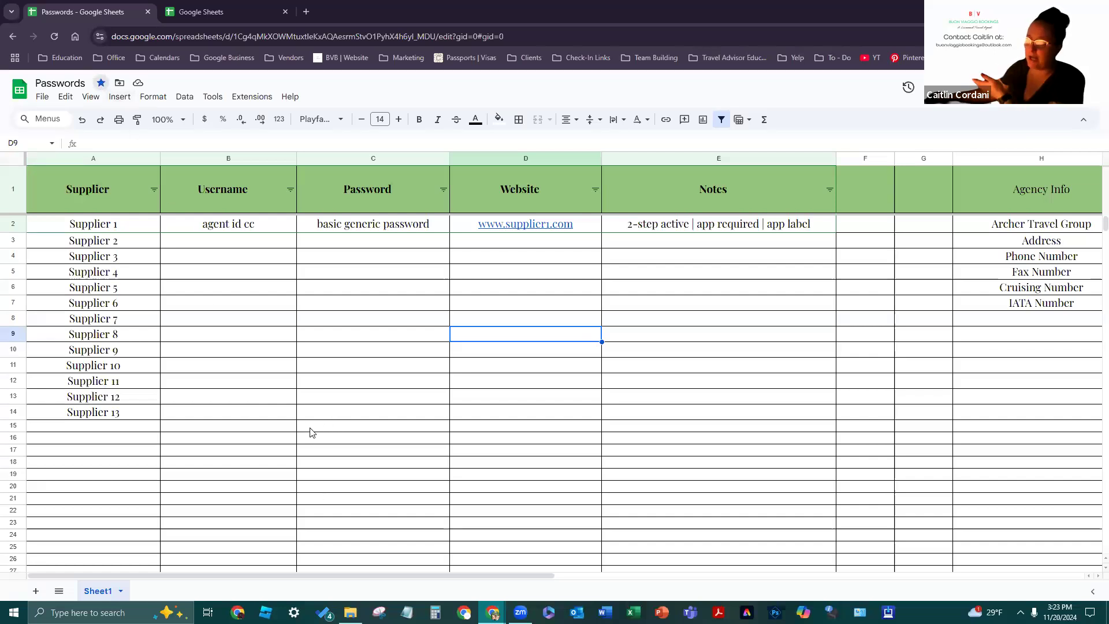
{"action": "left_click", "coordinate": [42, 97]}
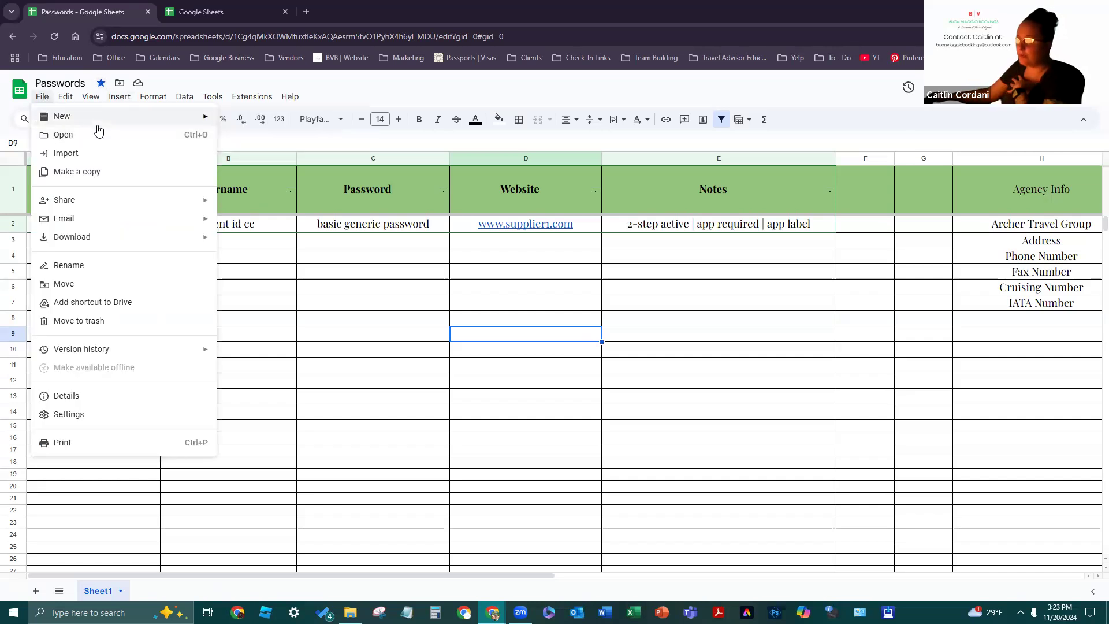
{"action": "mouse_move", "coordinate": [107, 123]}
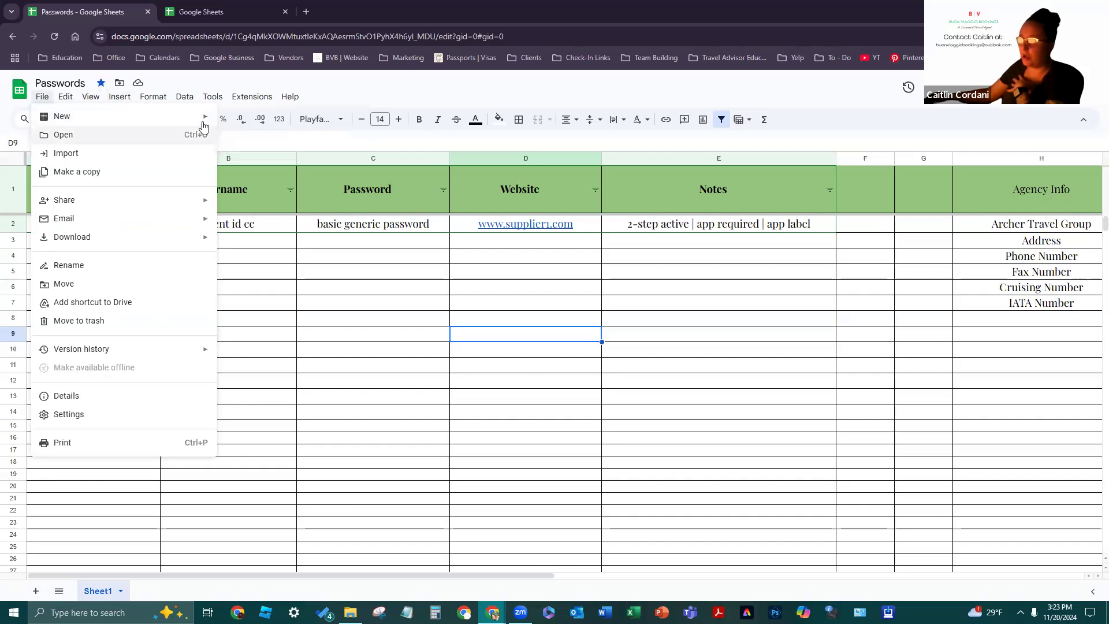
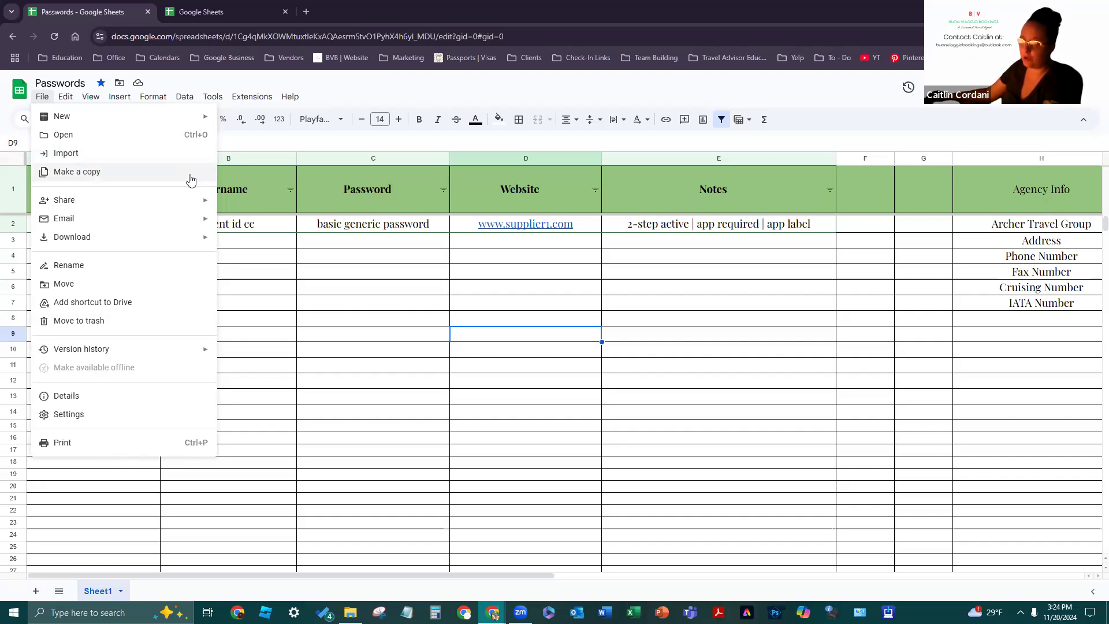
{"action": "mouse_move", "coordinate": [208, 203]}
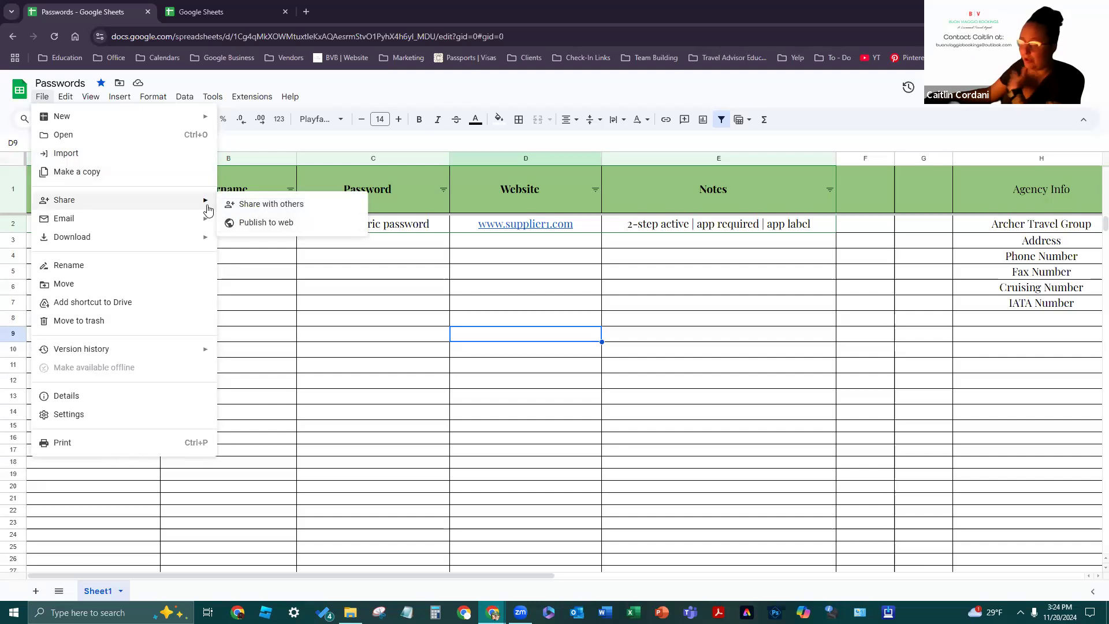
{"action": "mouse_move", "coordinate": [213, 225]}
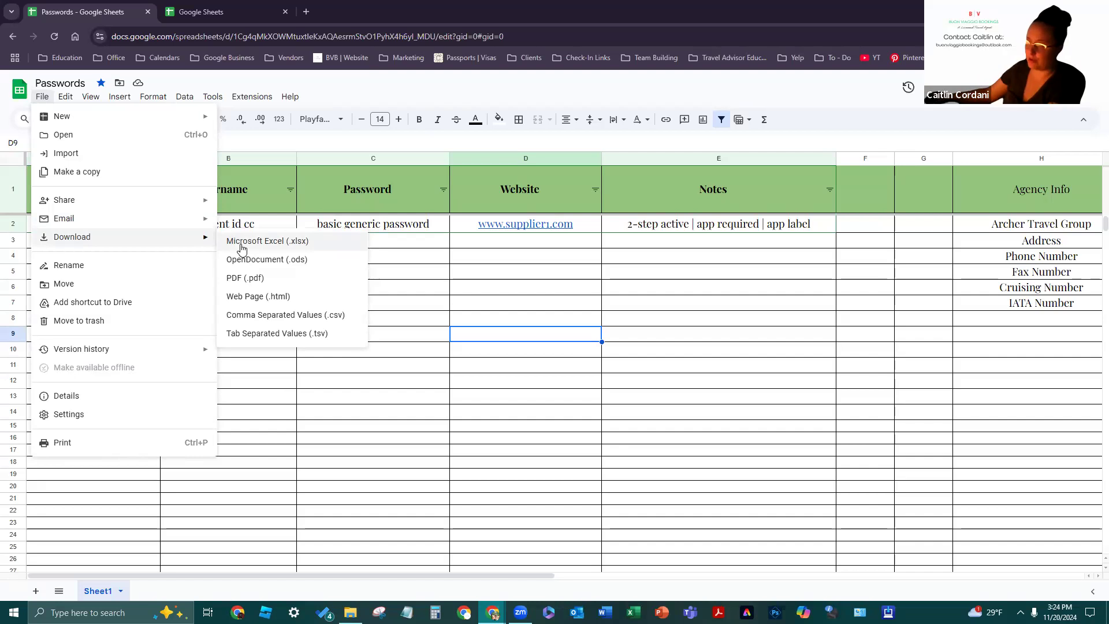
{"action": "left_click", "coordinate": [308, 334]}
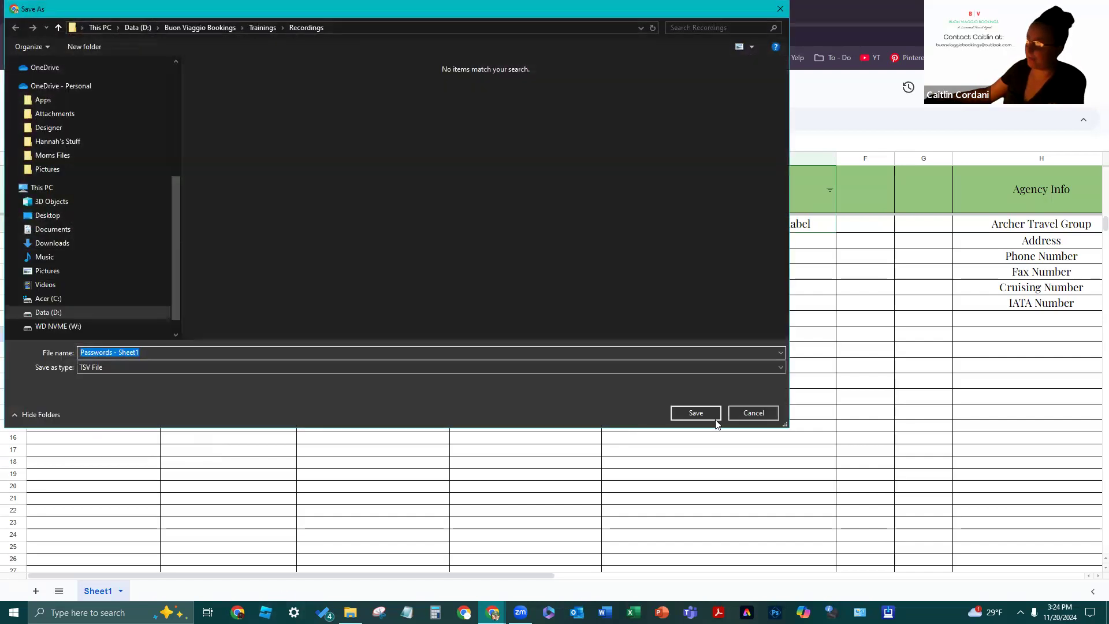
{"action": "left_click", "coordinate": [754, 413]}
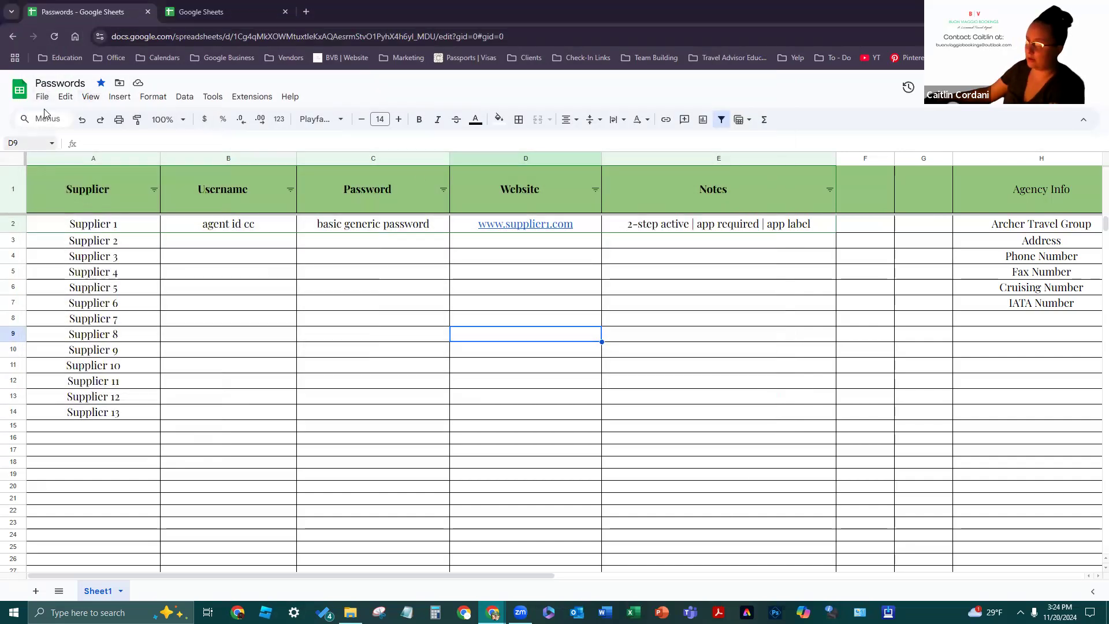
{"action": "left_click", "coordinate": [66, 97]}
{"action": "mouse_move", "coordinate": [84, 102]}
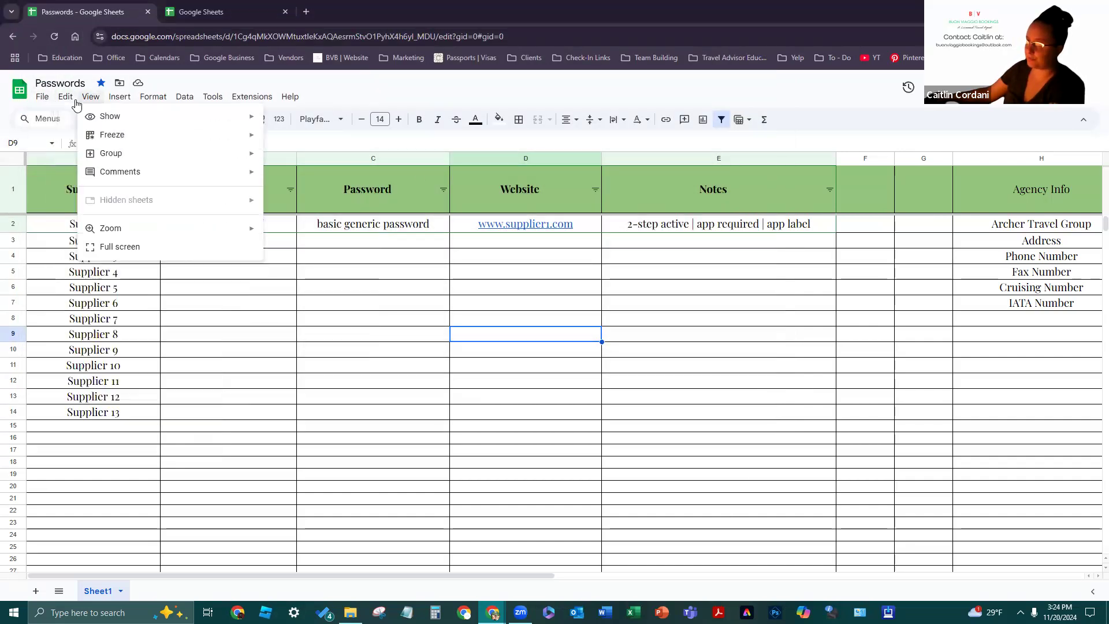
Start a PDF download of the spreadsheet and look through the pages in the print preview
{"action": "mouse_move", "coordinate": [44, 99]}
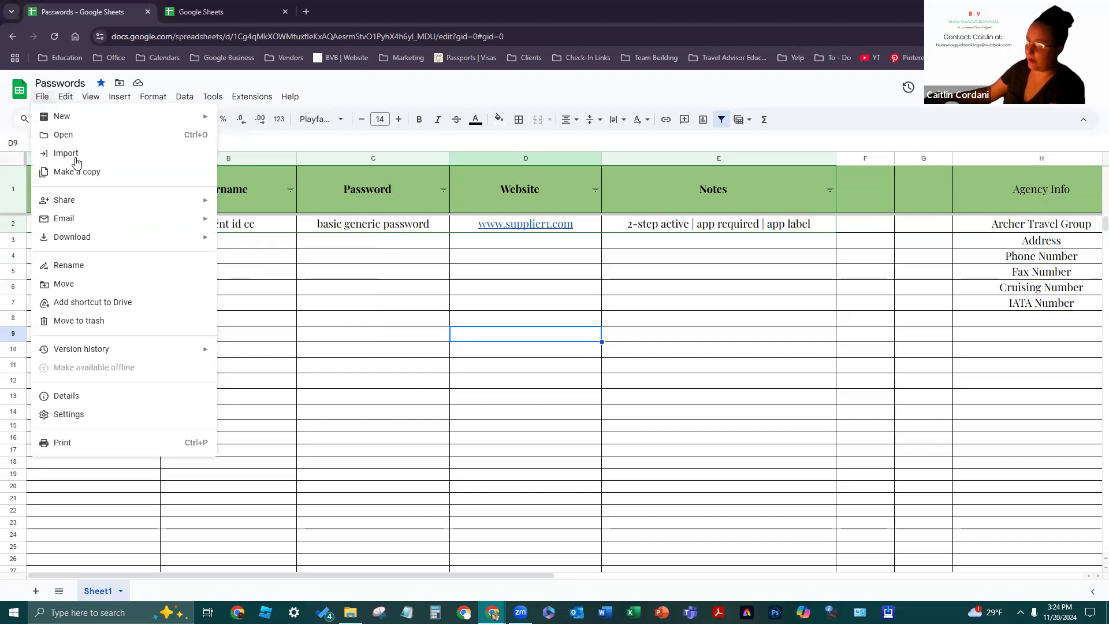
{"action": "mouse_move", "coordinate": [106, 240]}
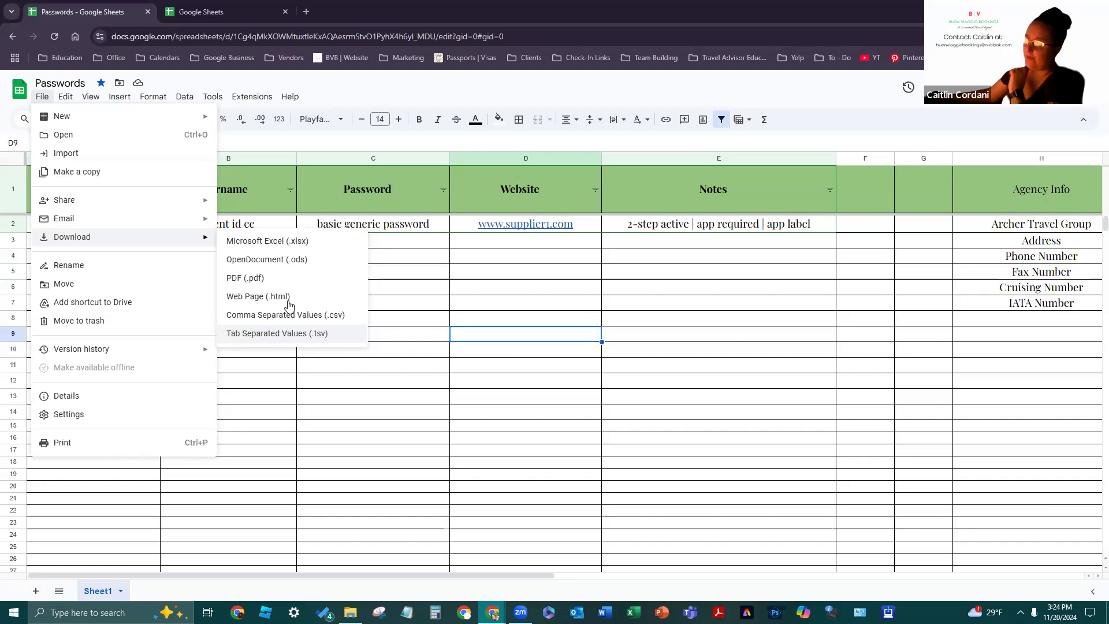
{"action": "left_click", "coordinate": [306, 279]}
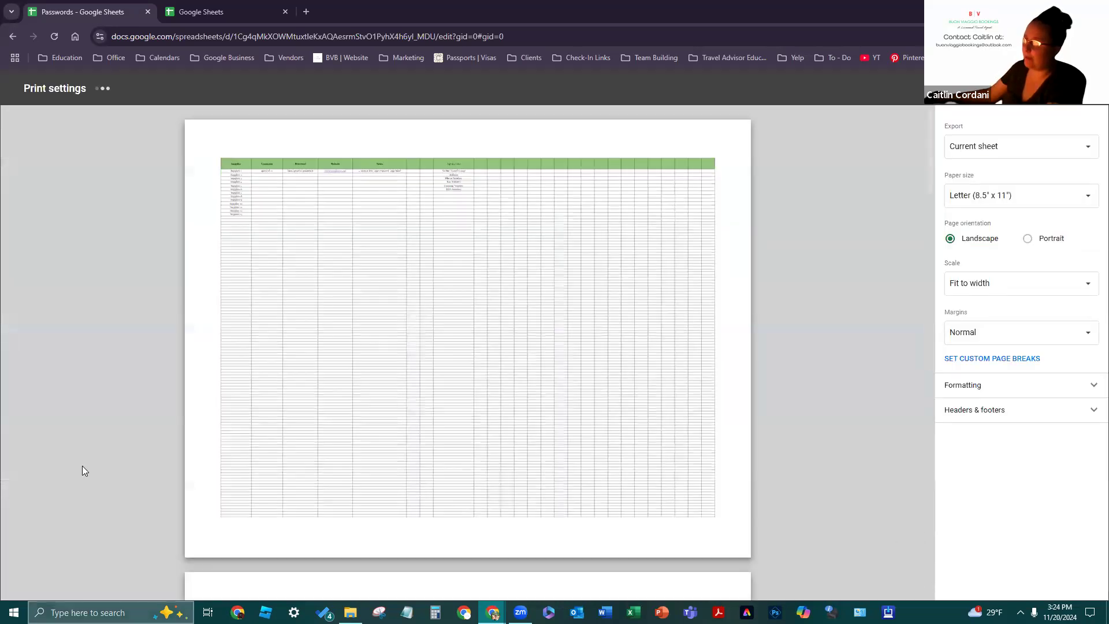
{"action": "scroll", "coordinate": [515, 310], "scroll_direction": "down", "scroll_amount": 7}
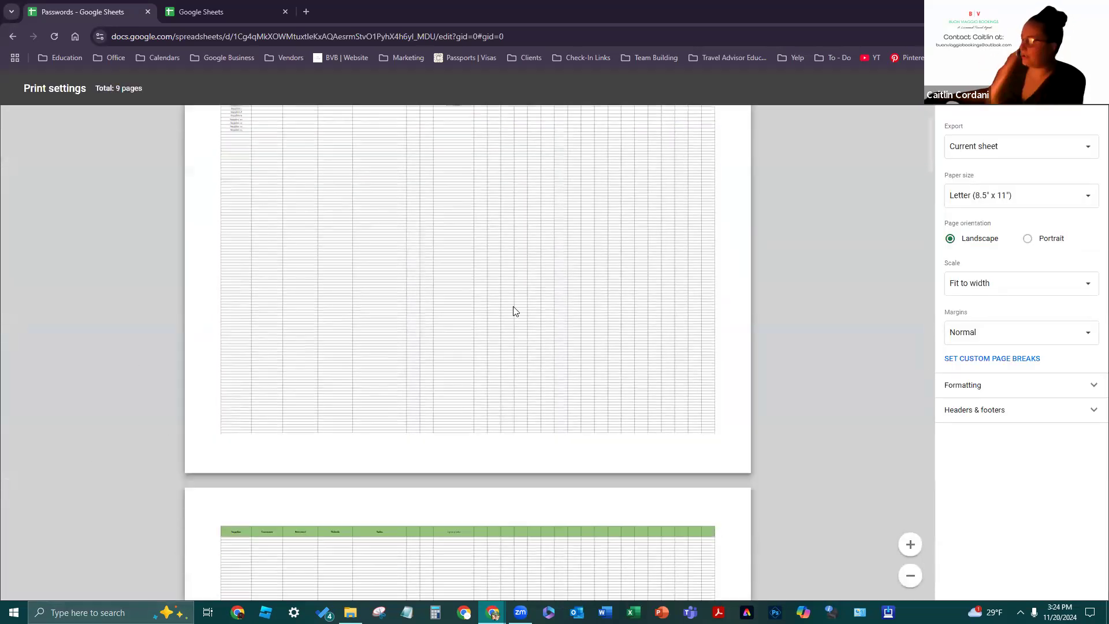
{"action": "scroll", "coordinate": [578, 459], "scroll_direction": "down", "scroll_amount": 2}
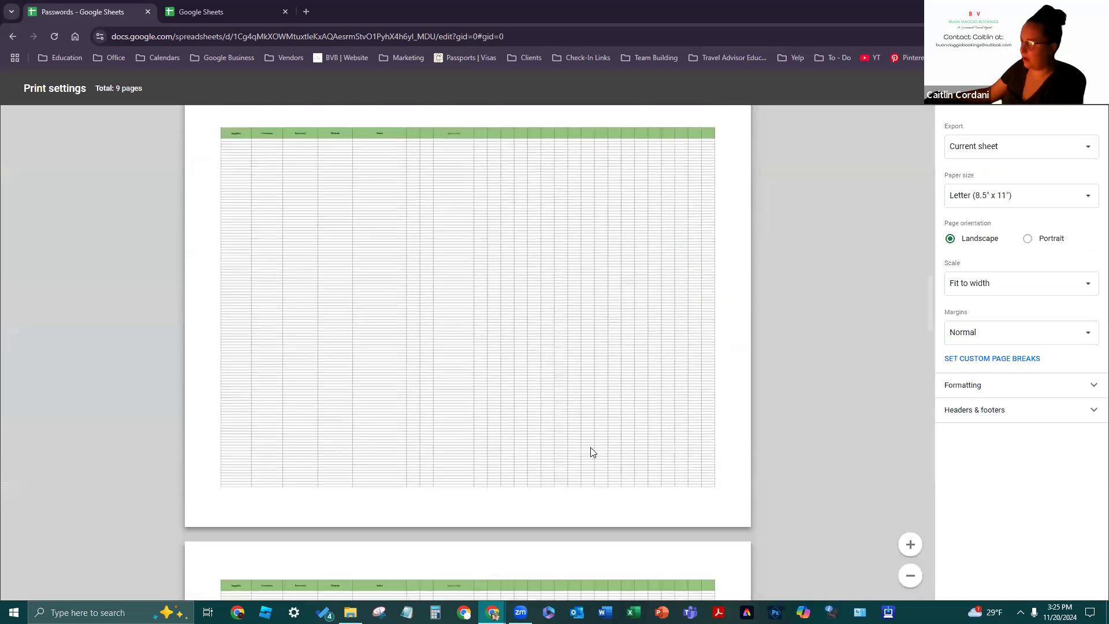
{"action": "scroll", "coordinate": [597, 446], "scroll_direction": "up", "scroll_amount": 1}
{"action": "scroll", "coordinate": [619, 434], "scroll_direction": "down", "scroll_amount": 2}
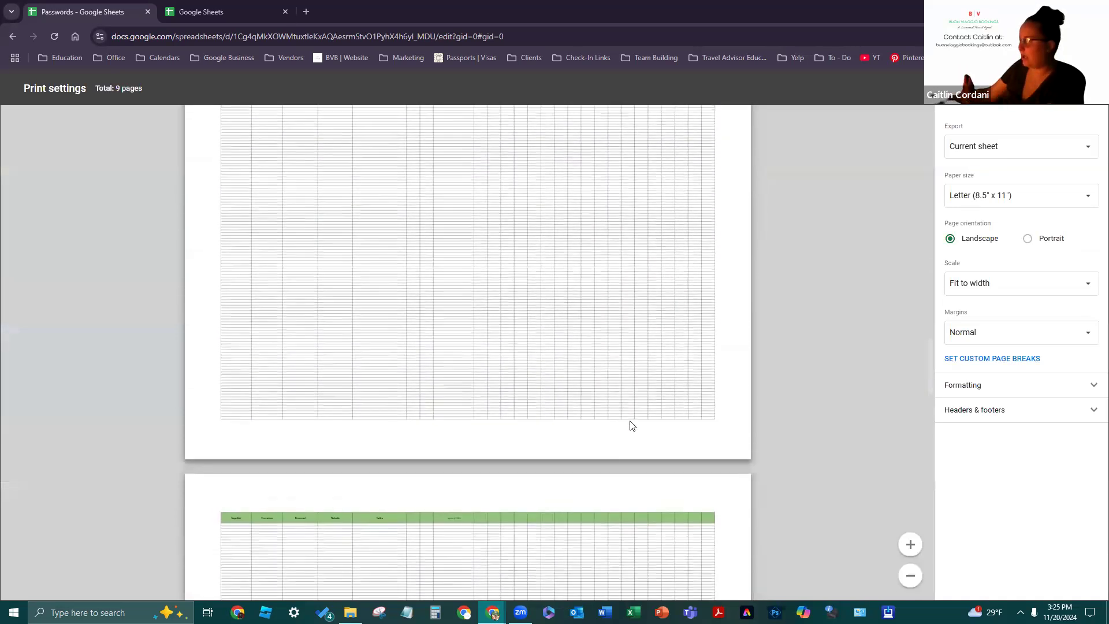
{"action": "scroll", "coordinate": [639, 424], "scroll_direction": "up", "scroll_amount": 1}
{"action": "scroll", "coordinate": [602, 360], "scroll_direction": "down", "scroll_amount": 5}
{"action": "scroll", "coordinate": [555, 393], "scroll_direction": "up", "scroll_amount": 6}
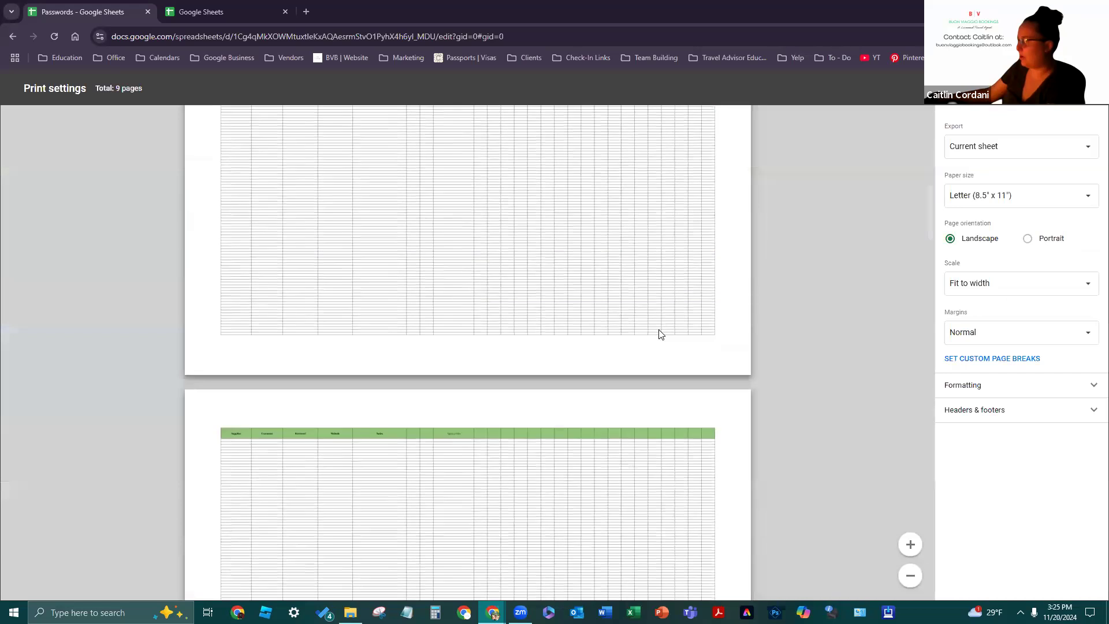
Keep Current sheet as the export range and try the Normal (100%) scale, returning to Fit to width
{"action": "left_click", "coordinate": [980, 153]}
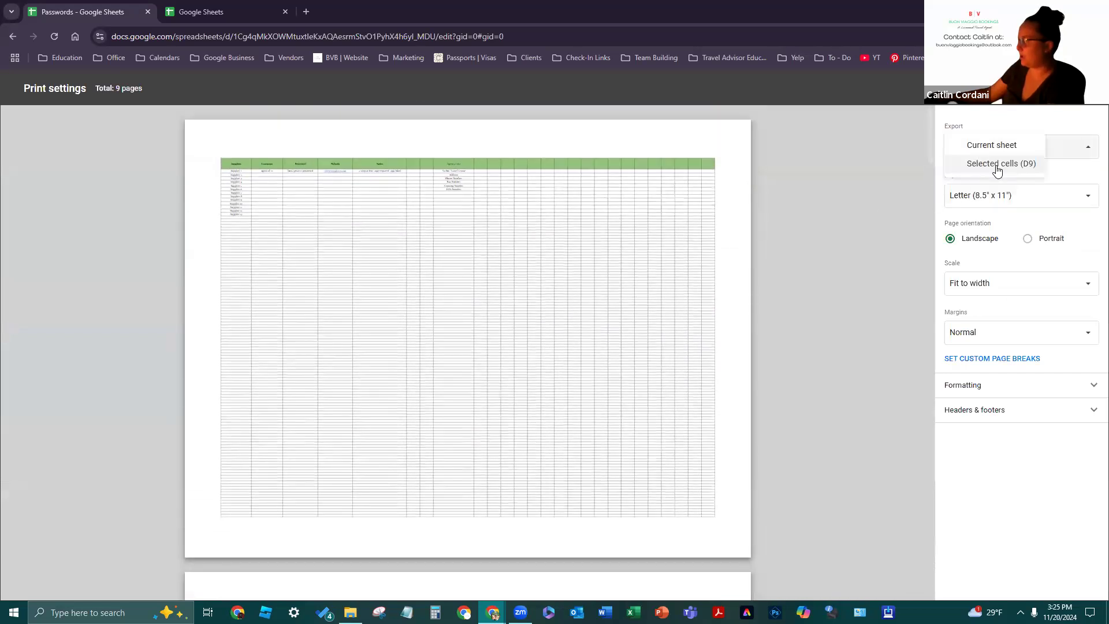
{"action": "left_click", "coordinate": [992, 145]}
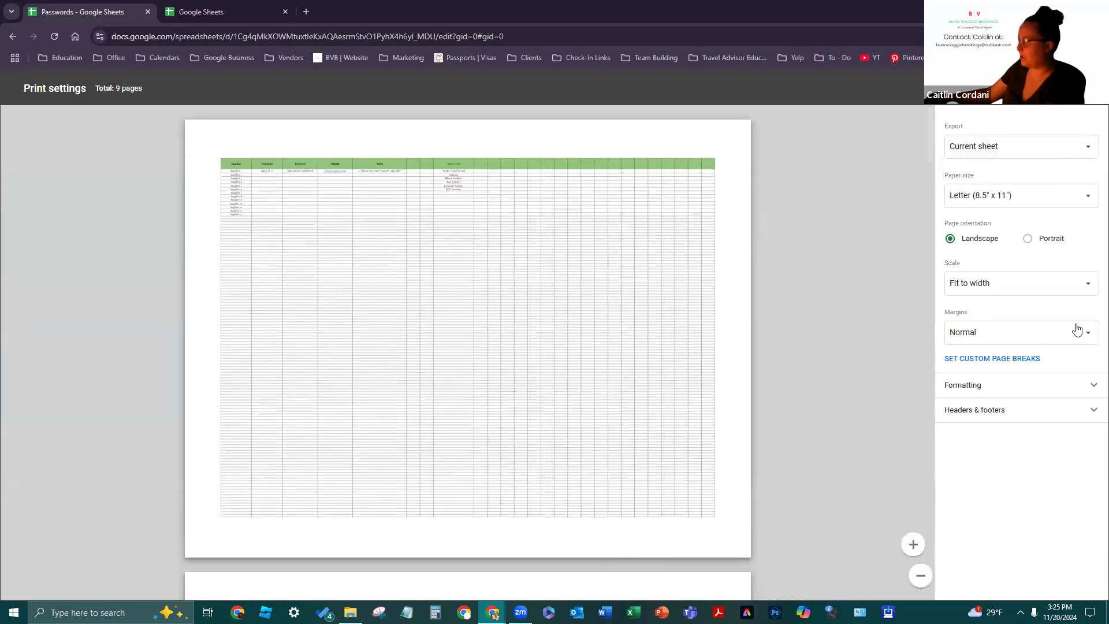
{"action": "left_click", "coordinate": [1076, 292]}
{"action": "left_click", "coordinate": [1009, 267]}
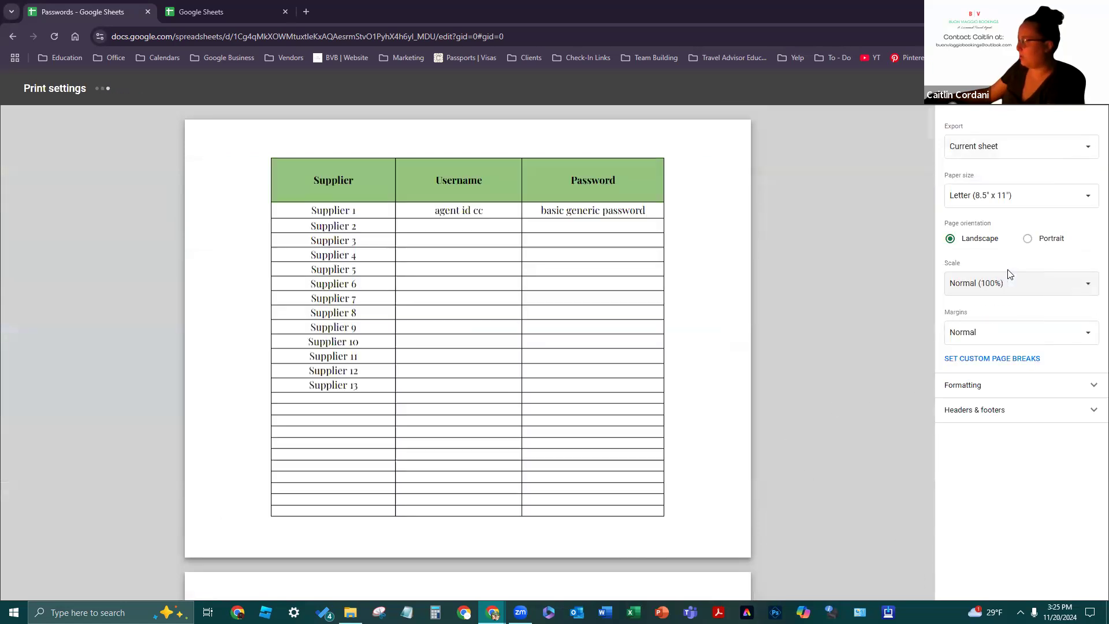
{"action": "left_click", "coordinate": [1045, 282]}
{"action": "left_click", "coordinate": [1019, 306]}
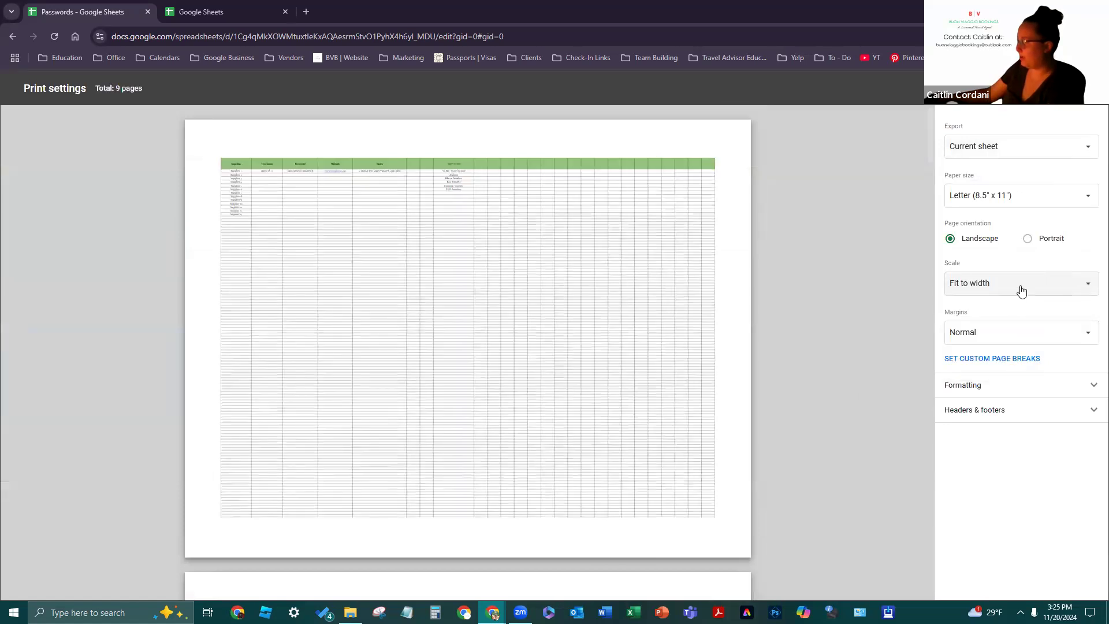
Try the Fit to height scale in the print preview and restore Fit to width
{"action": "left_click", "coordinate": [1022, 289]}
{"action": "left_click", "coordinate": [1020, 306]}
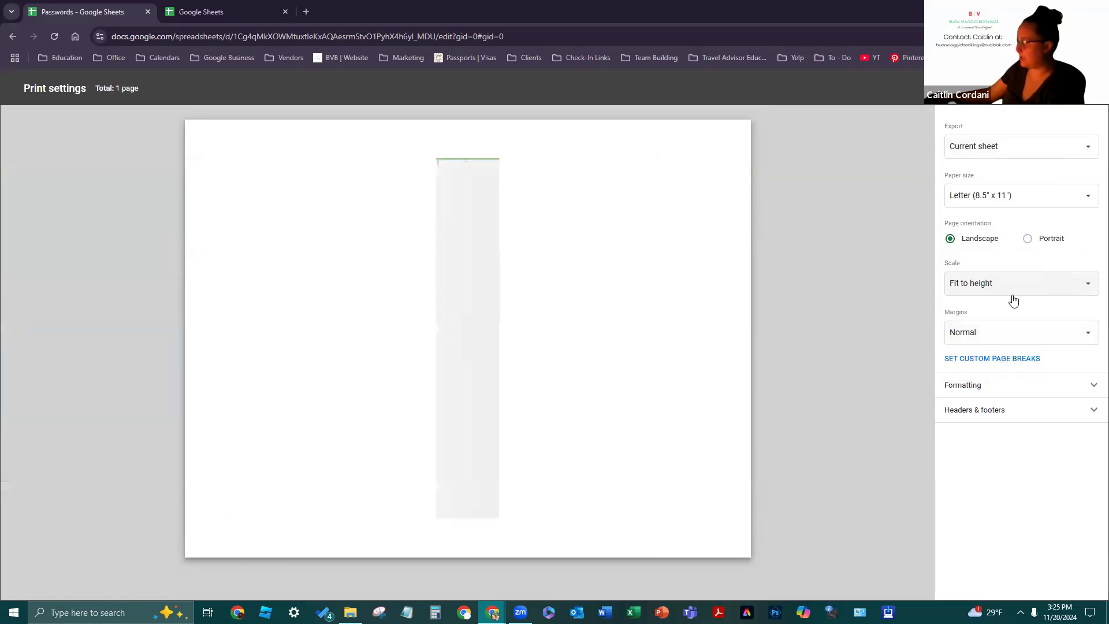
{"action": "left_click", "coordinate": [1011, 289]}
{"action": "left_click", "coordinate": [1015, 268]}
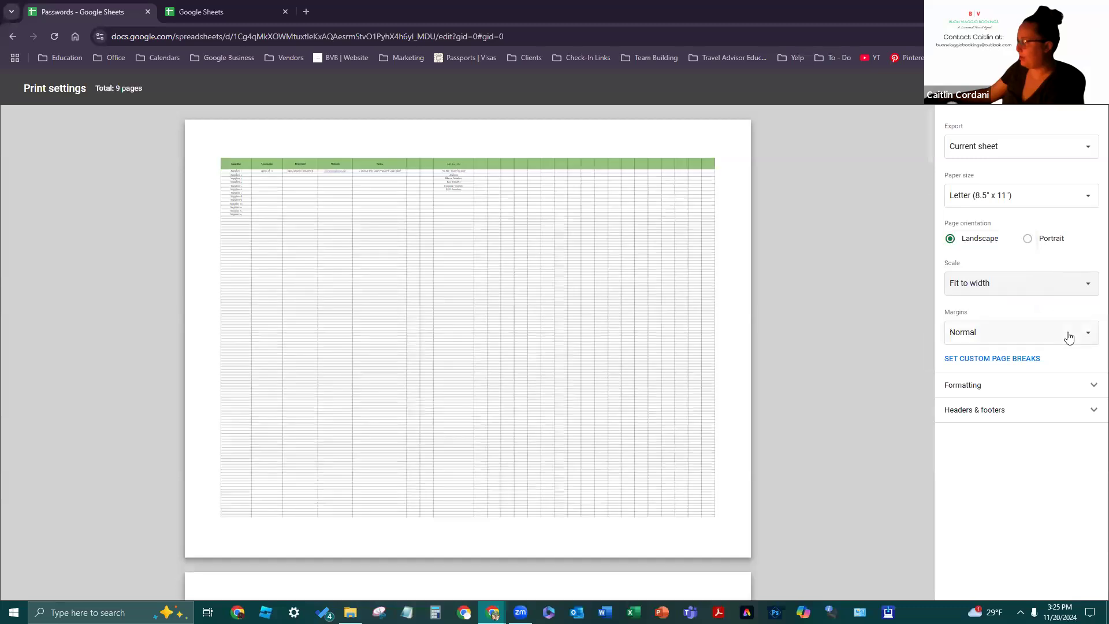
Try the Custom numbers margins in the print preview and restore the Normal margins
{"action": "left_click", "coordinate": [1067, 334]}
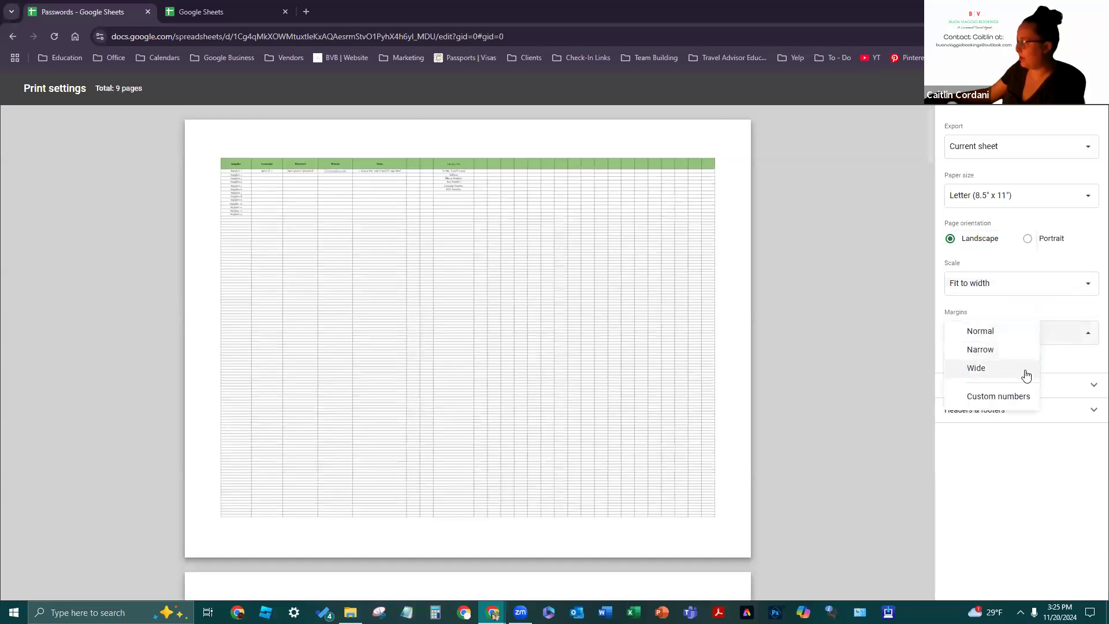
{"action": "left_click", "coordinate": [1032, 398]}
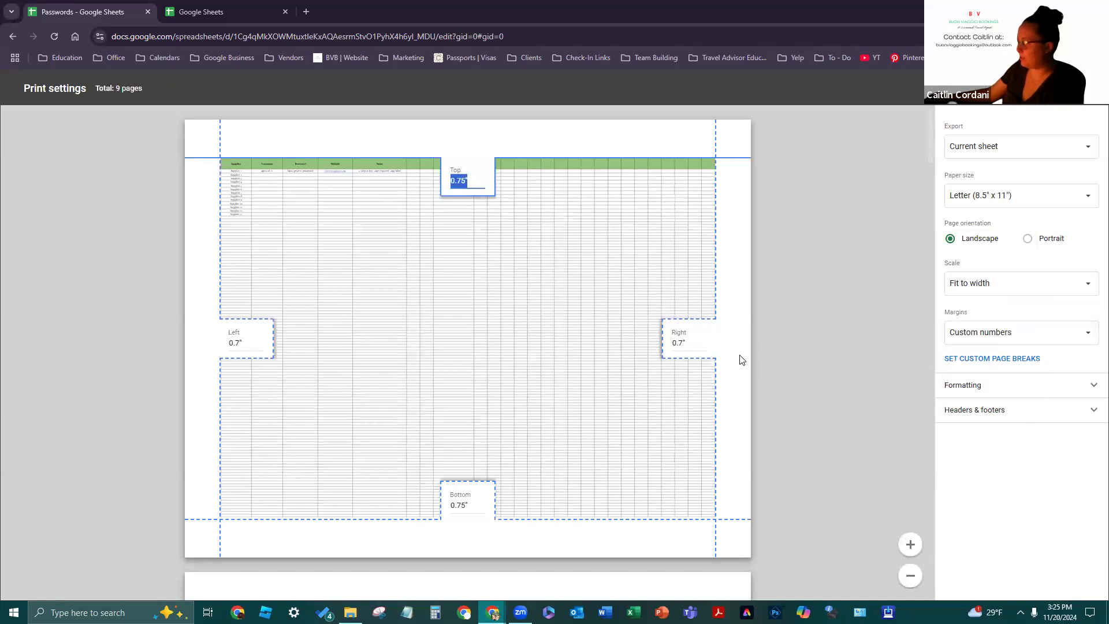
{"action": "left_click", "coordinate": [1001, 331]}
{"action": "left_click", "coordinate": [998, 268]}
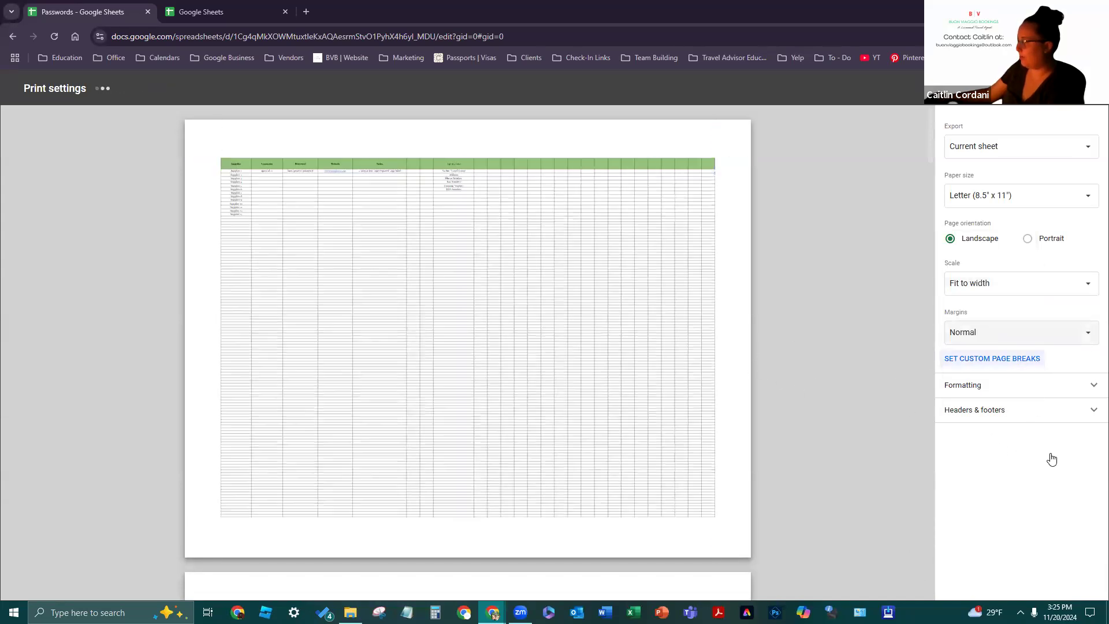
Try hiding gridlines and notes in the print formatting, restoring both and keeping the Over, then down page order
{"action": "left_click", "coordinate": [1008, 382]}
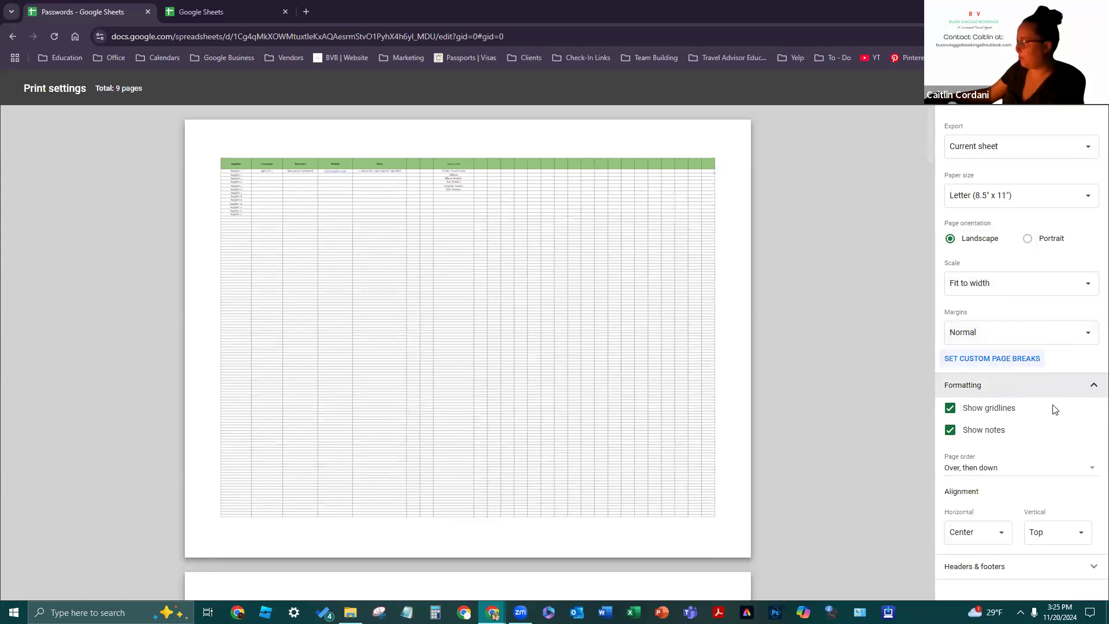
{"action": "left_click", "coordinate": [1023, 414]}
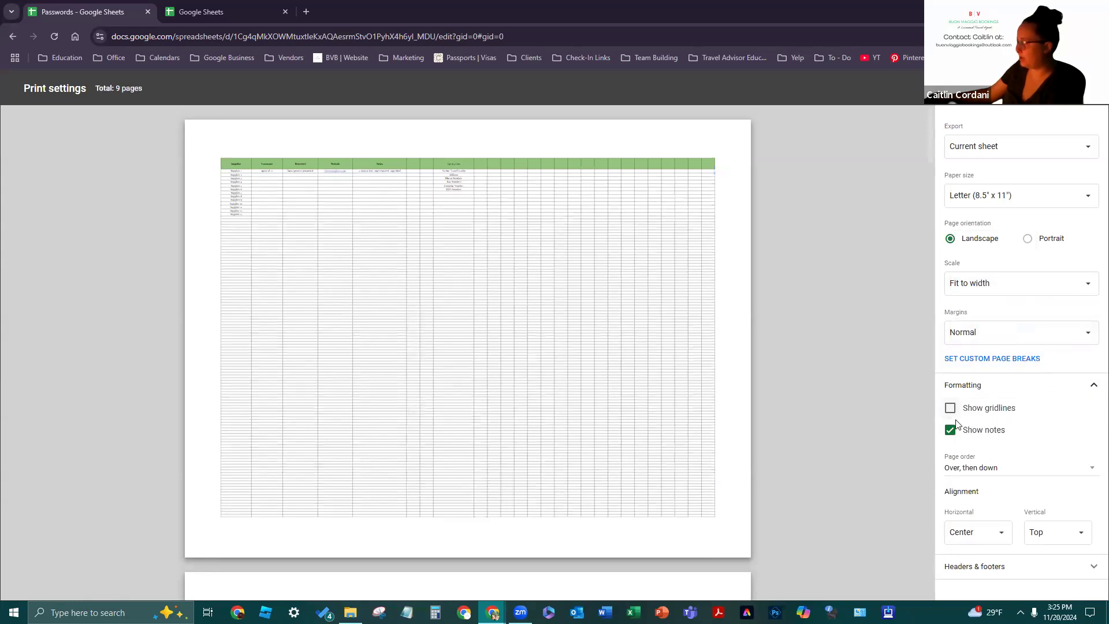
{"action": "left_click", "coordinate": [953, 410]}
{"action": "left_click", "coordinate": [951, 430]}
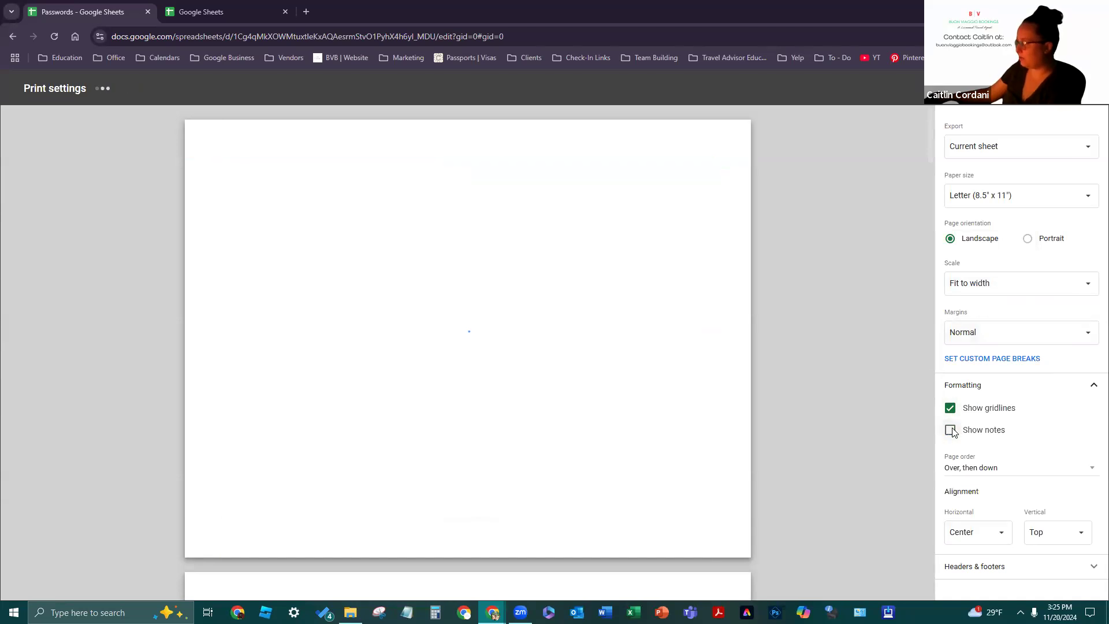
{"action": "left_click", "coordinate": [951, 431]}
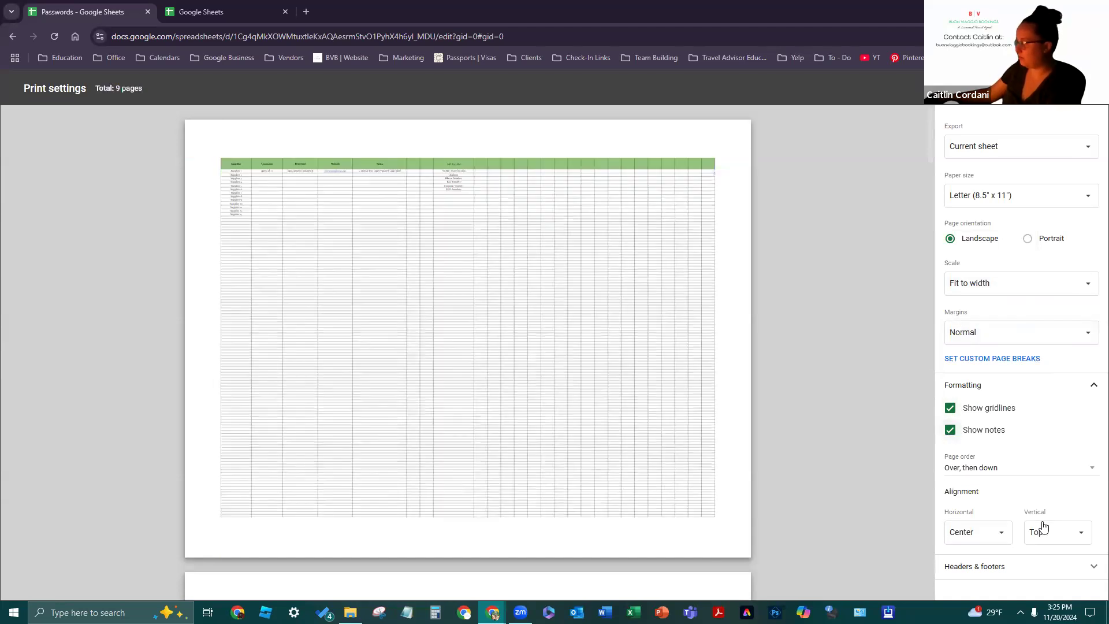
{"action": "left_click", "coordinate": [1055, 467]}
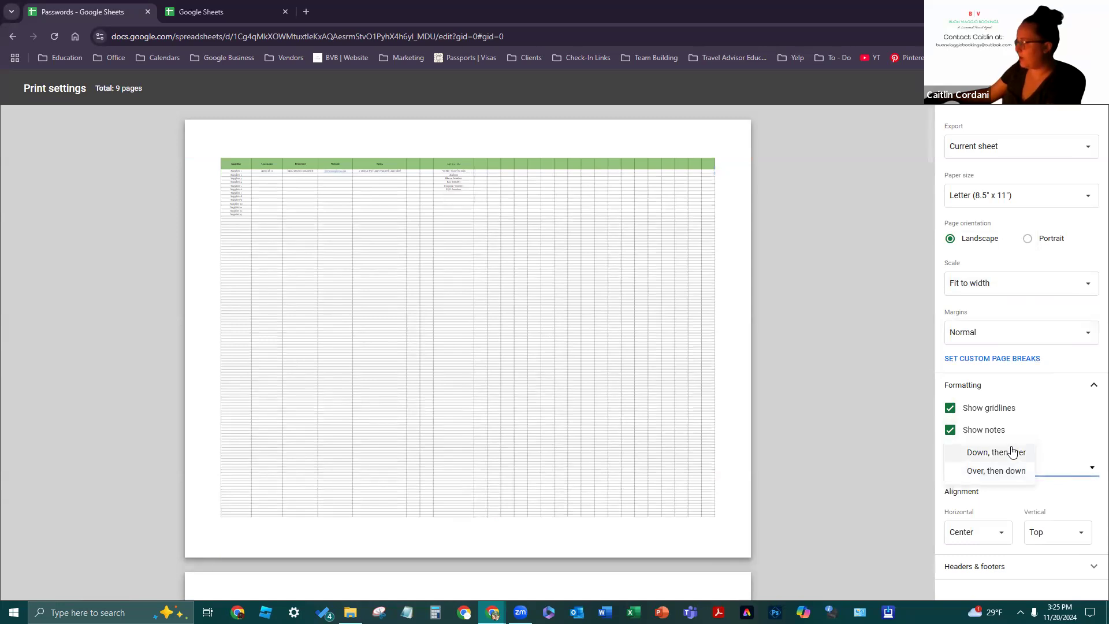
{"action": "left_click", "coordinate": [1055, 479]}
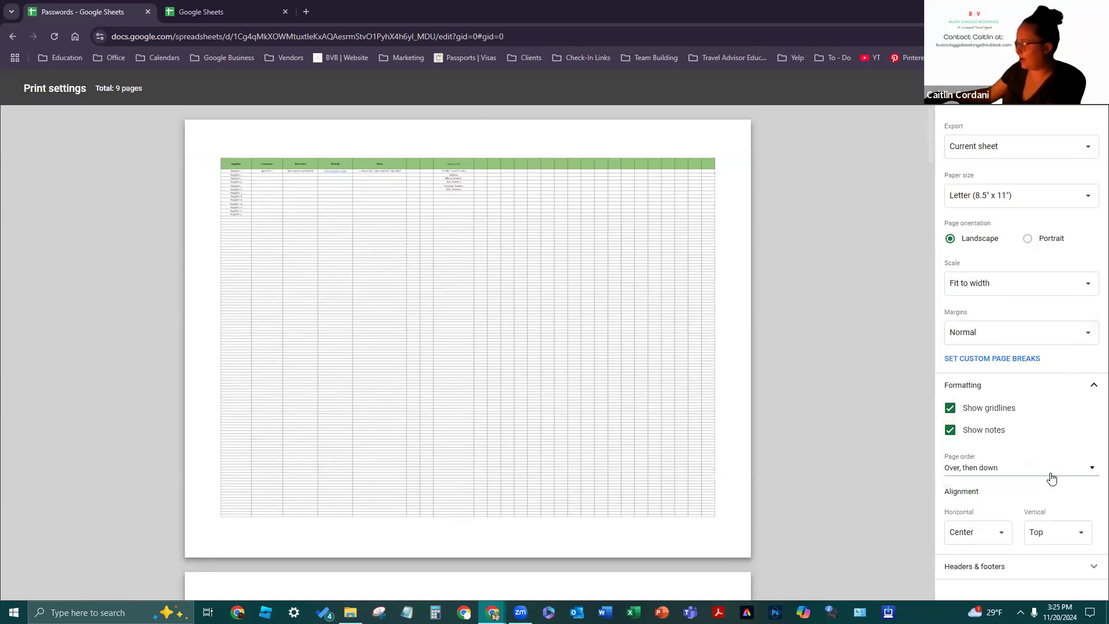
Add page numbers, the workbook title and the sheet name to the printout's headers and footers
{"action": "left_click", "coordinate": [1069, 567]}
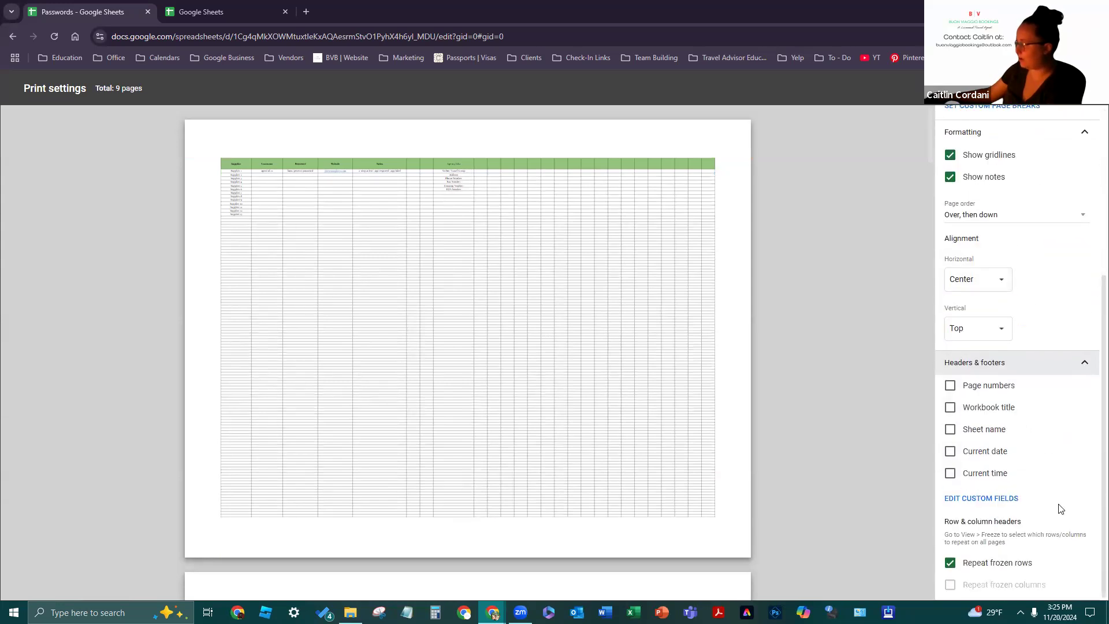
{"action": "left_click", "coordinate": [1004, 386]}
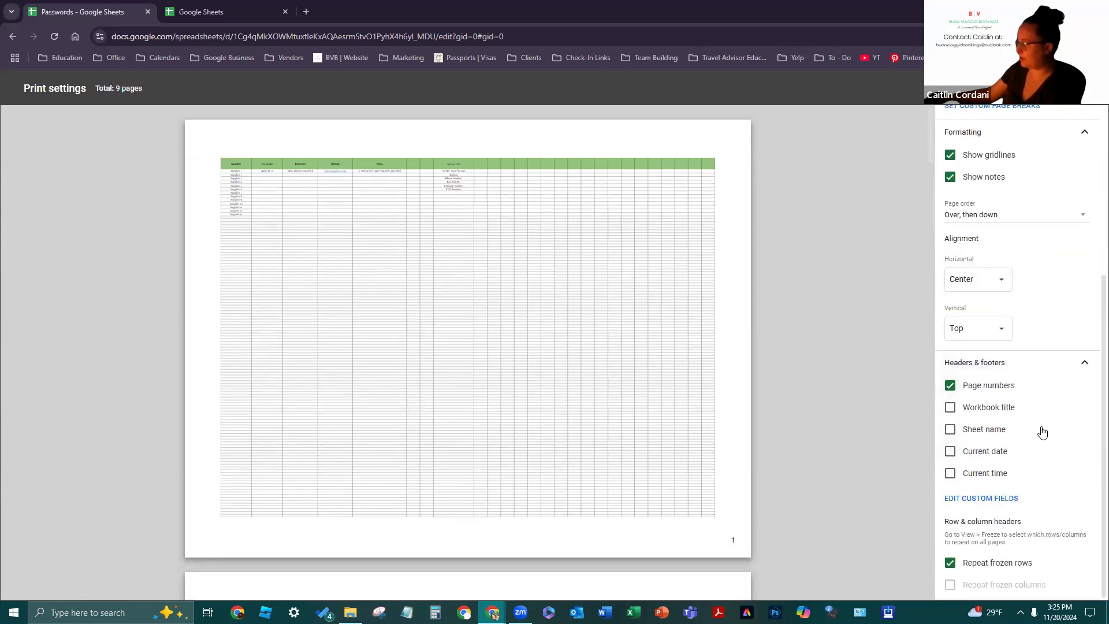
{"action": "left_click", "coordinate": [978, 430]}
{"action": "left_click", "coordinate": [950, 409]}
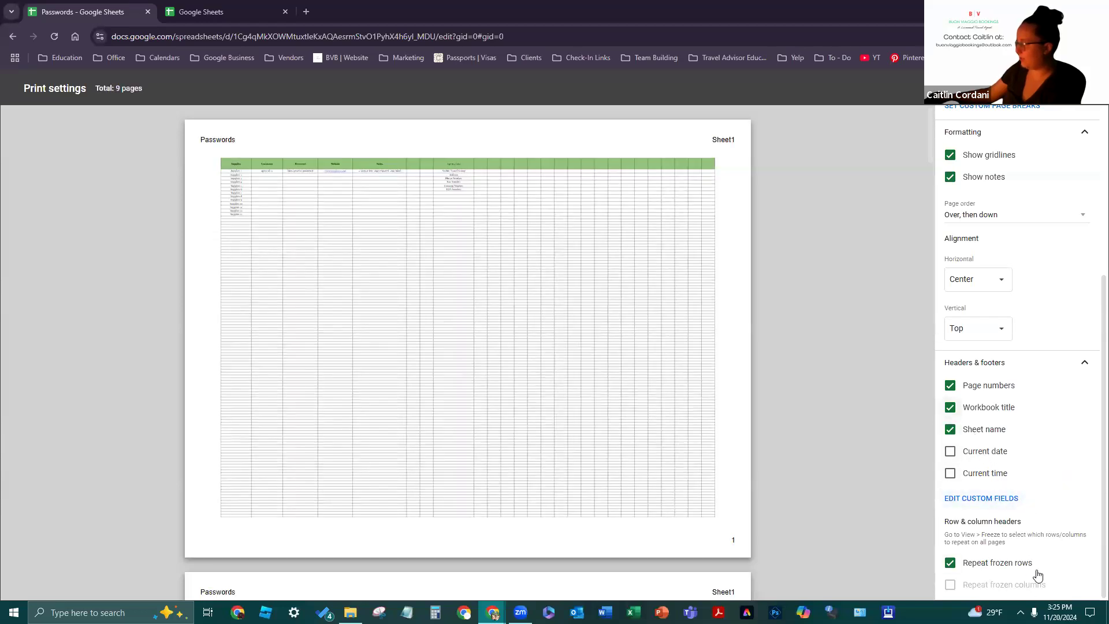
{"action": "left_click", "coordinate": [1083, 364]}
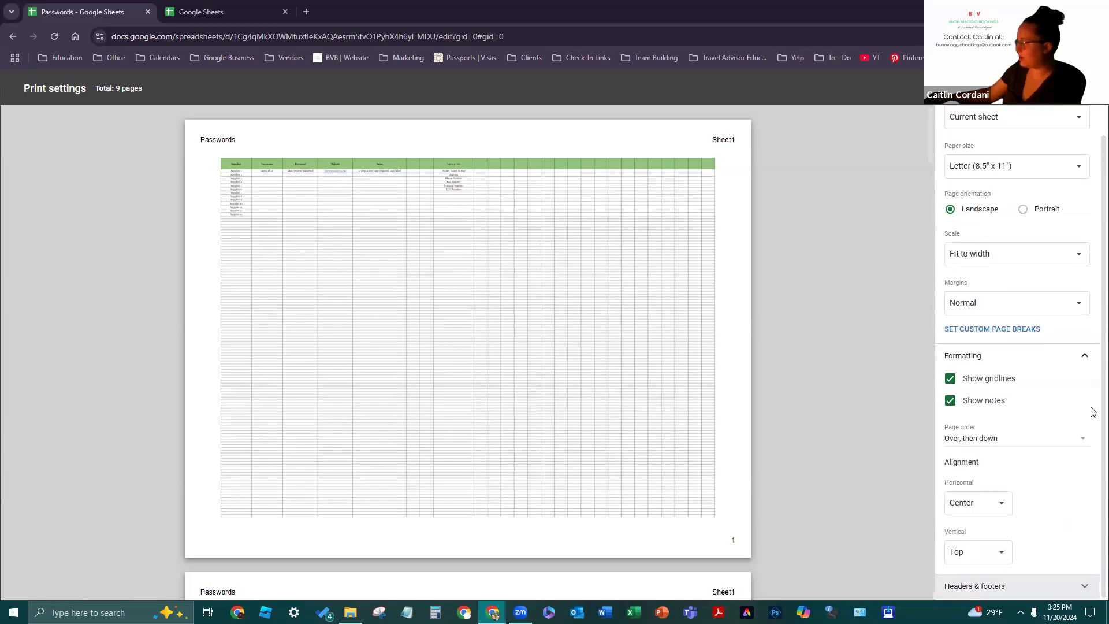
Try exporting only Selected cells (D9) and return the export range to Current sheet
{"action": "scroll", "coordinate": [1084, 421], "scroll_direction": "up", "scroll_amount": 1}
{"action": "left_click", "coordinate": [1009, 156]}
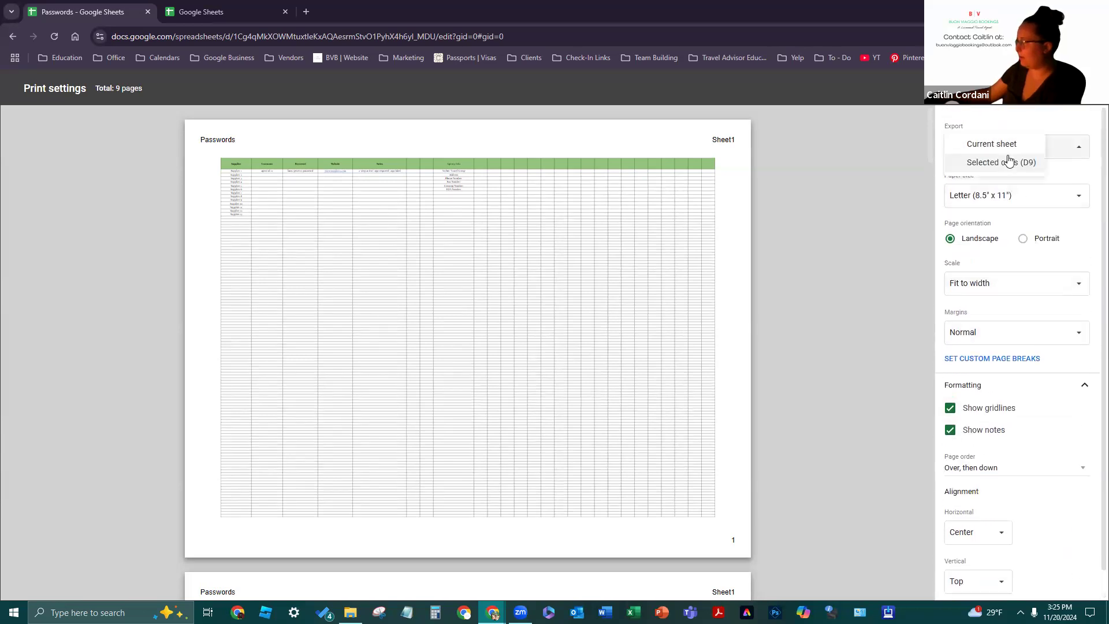
{"action": "left_click", "coordinate": [1027, 167]}
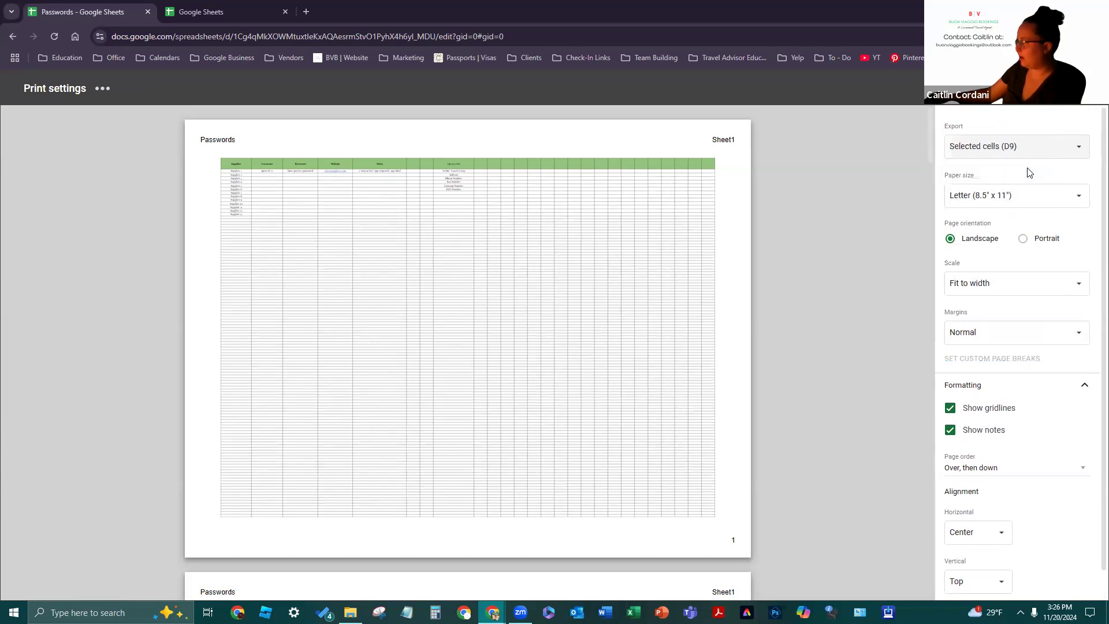
{"action": "left_click", "coordinate": [1008, 142]}
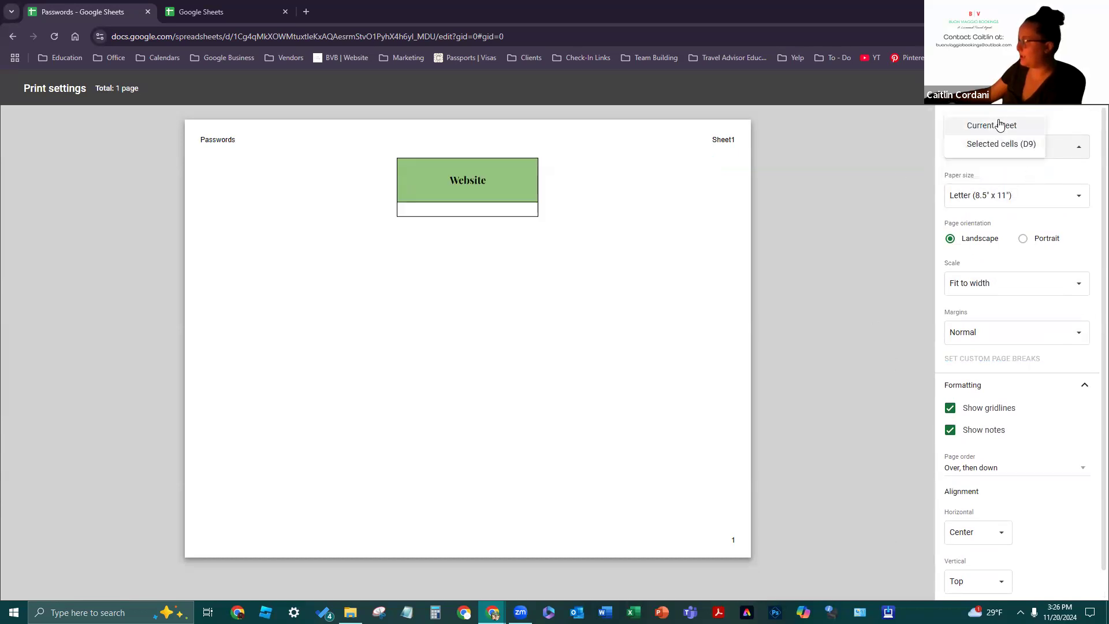
{"action": "left_click", "coordinate": [1000, 122]}
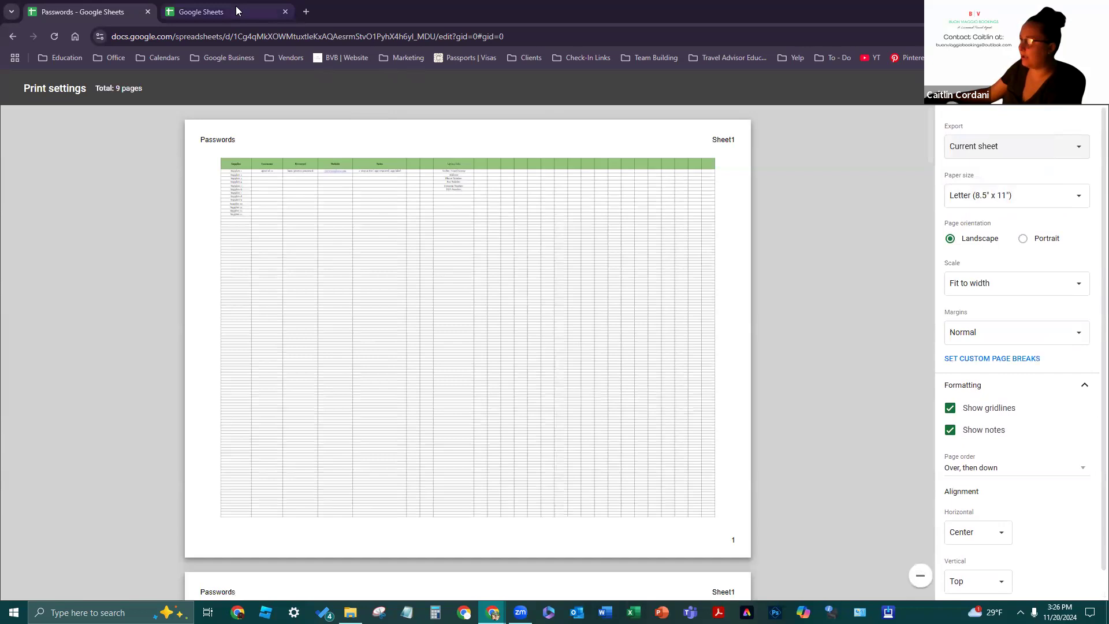
Leave the print preview and reopen the Passwords spreadsheet from the file list
{"action": "left_click", "coordinate": [234, 12]}
{"action": "left_click", "coordinate": [63, 11]}
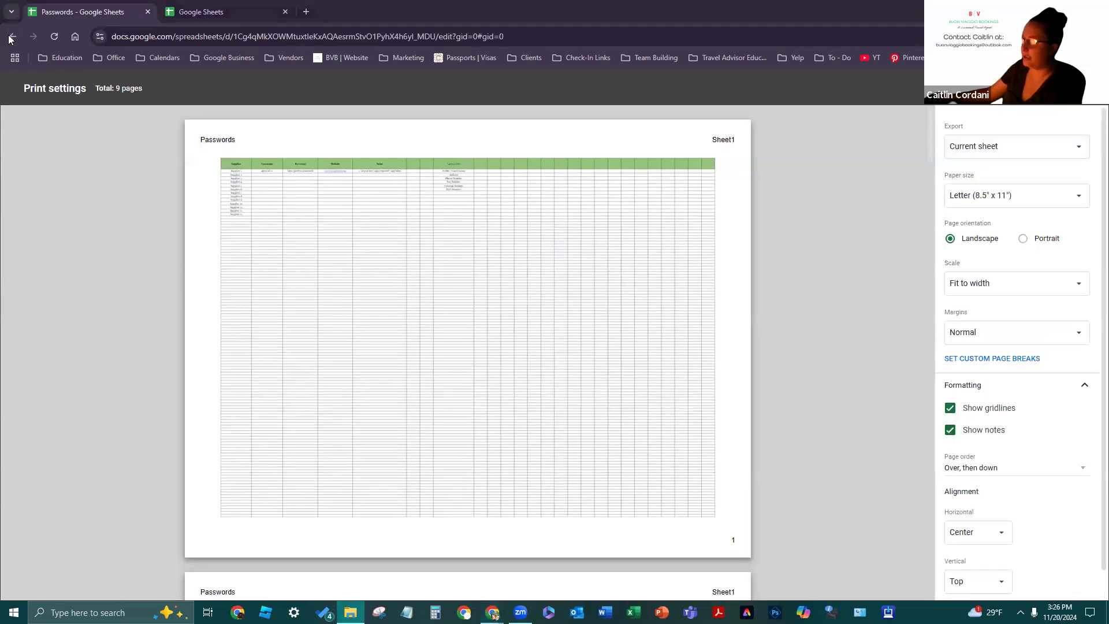
{"action": "left_click", "coordinate": [13, 37]}
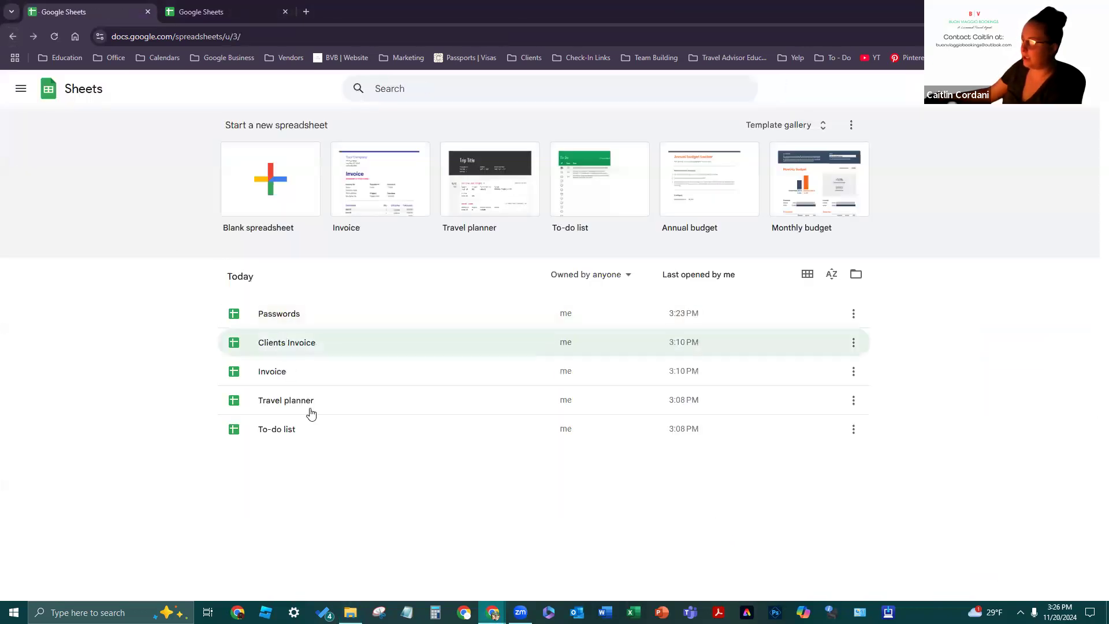
{"action": "left_click", "coordinate": [323, 318]}
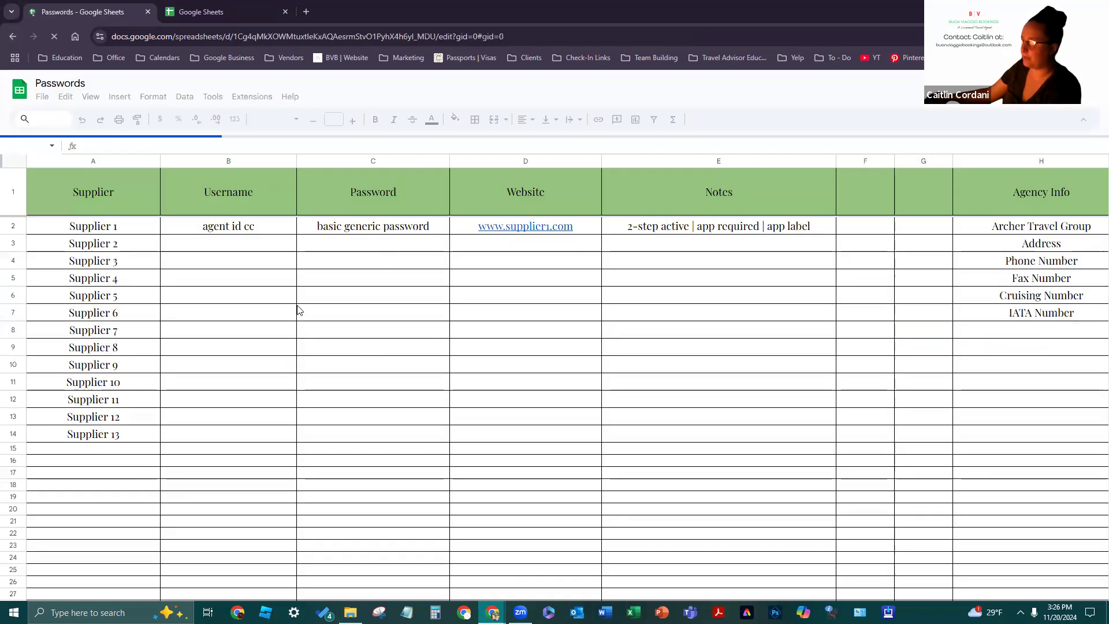
Select header row 1 and look through the available row actions, including the freeze, group and protect options
{"action": "left_click", "coordinate": [13, 189]}
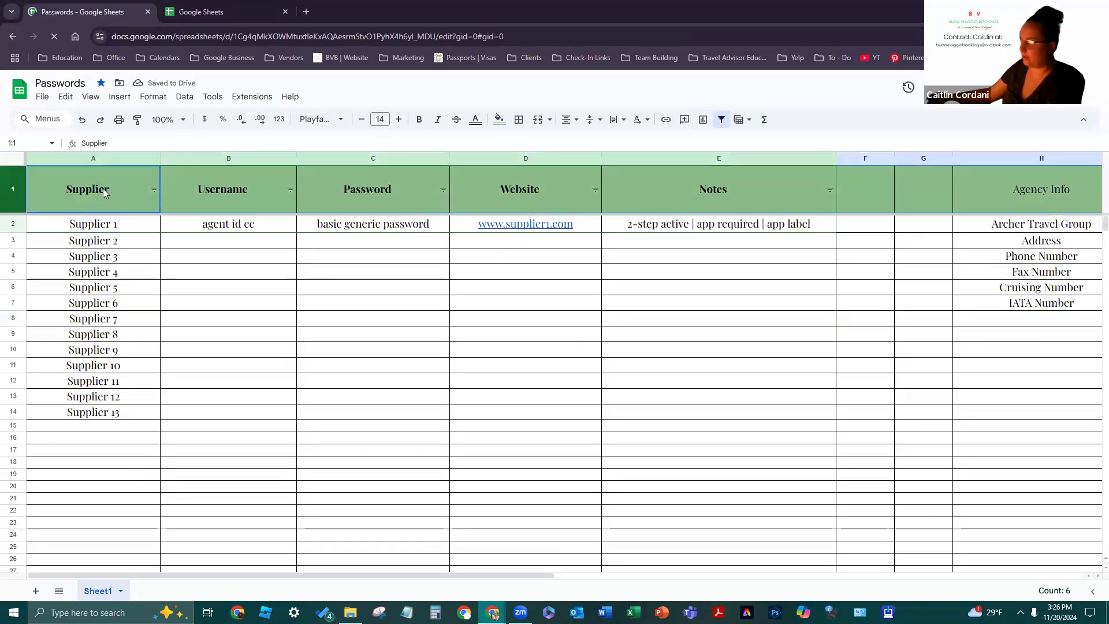
{"action": "right_click", "coordinate": [20, 176]}
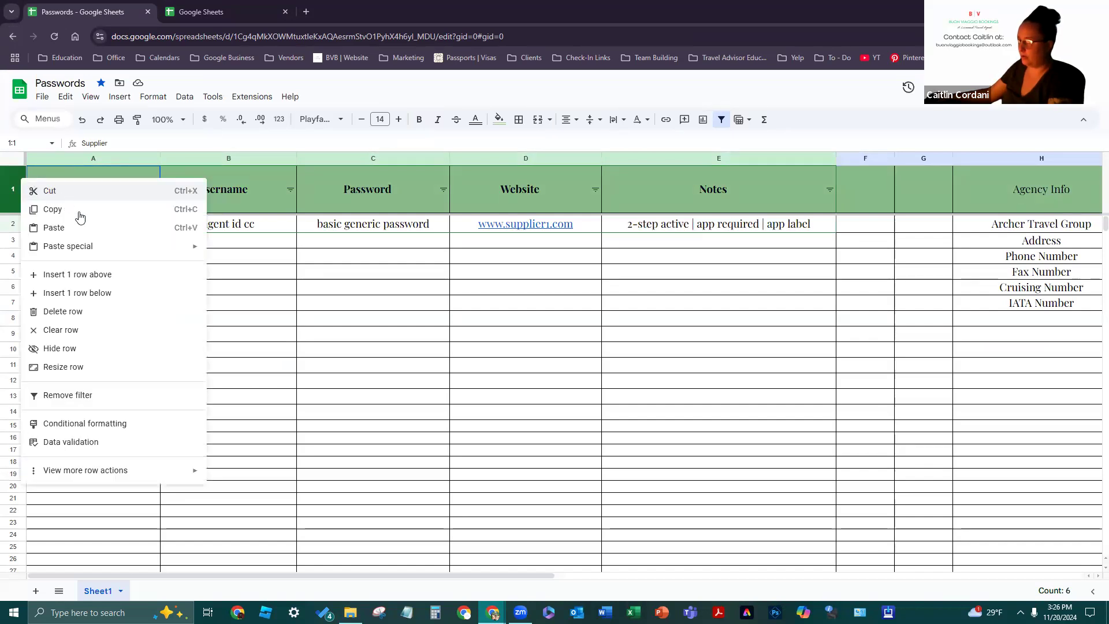
{"action": "mouse_move", "coordinate": [112, 252]}
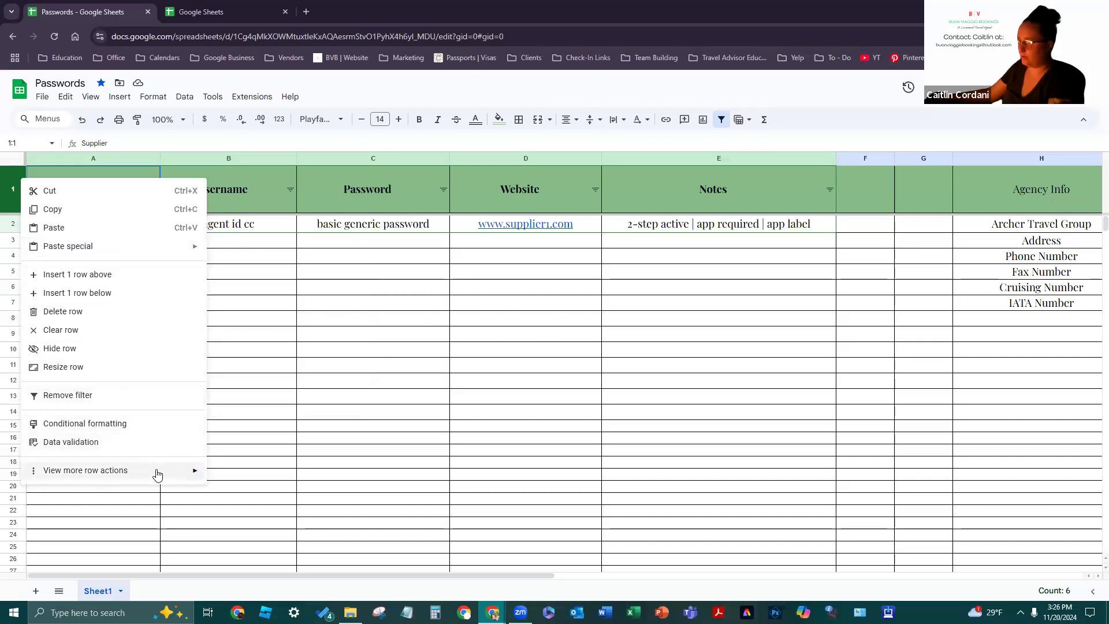
{"action": "mouse_move", "coordinate": [157, 474]}
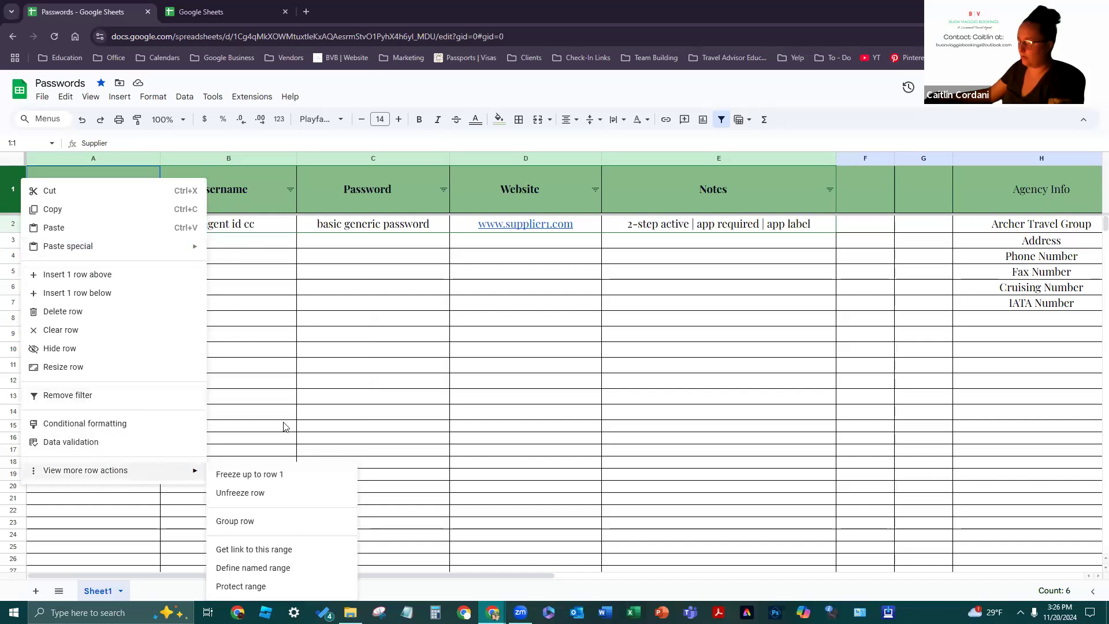
{"action": "left_click", "coordinate": [320, 382]}
{"action": "left_click", "coordinate": [21, 184]}
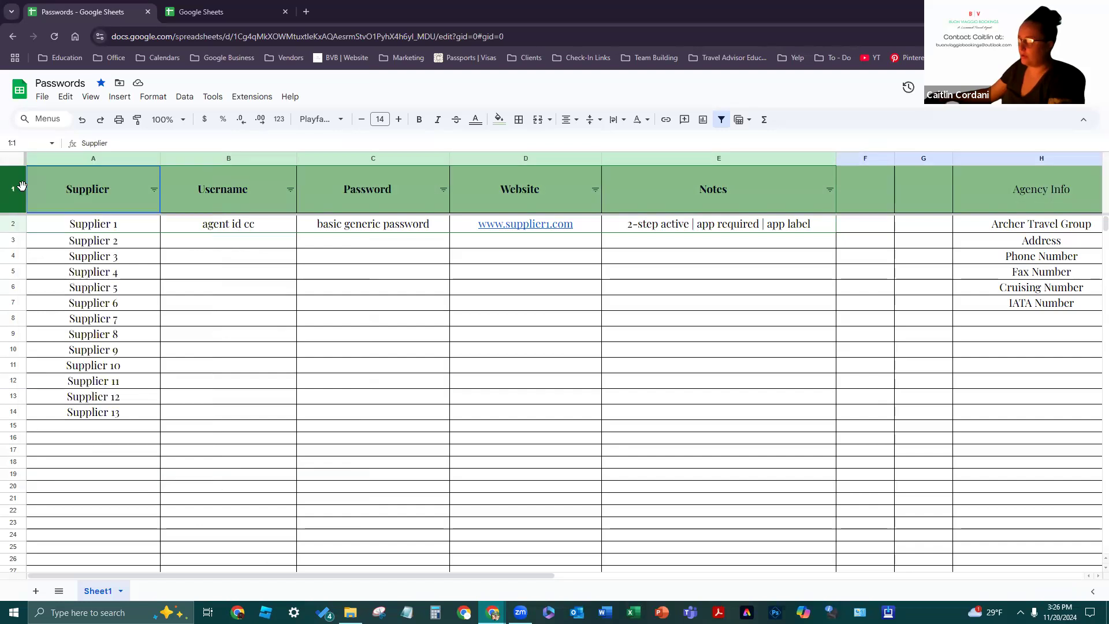
Select the range A1:H14 and start a PDF download of the spreadsheet
{"action": "left_click", "coordinate": [1080, 208]}
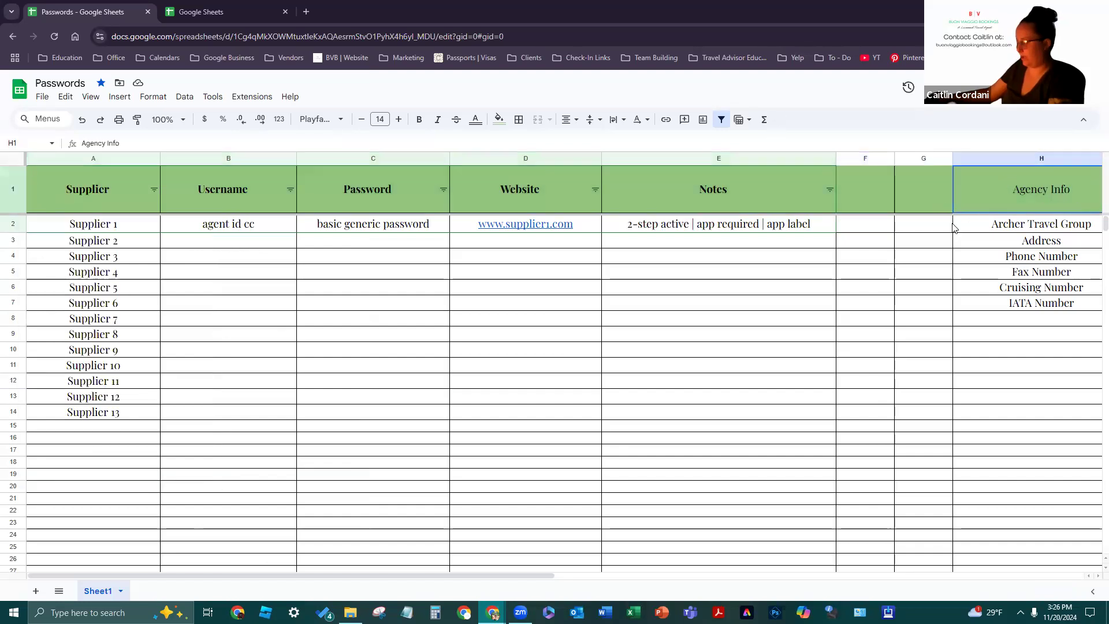
{"action": "key", "text": "shift+Left"}
{"action": "key", "text": "shift+Left"}
{"action": "key", "text": "shift+Left"}
{"action": "key", "text": "shift+Left"}
{"action": "key", "text": "shift+Left"}
{"action": "key", "text": "shift+Left"}
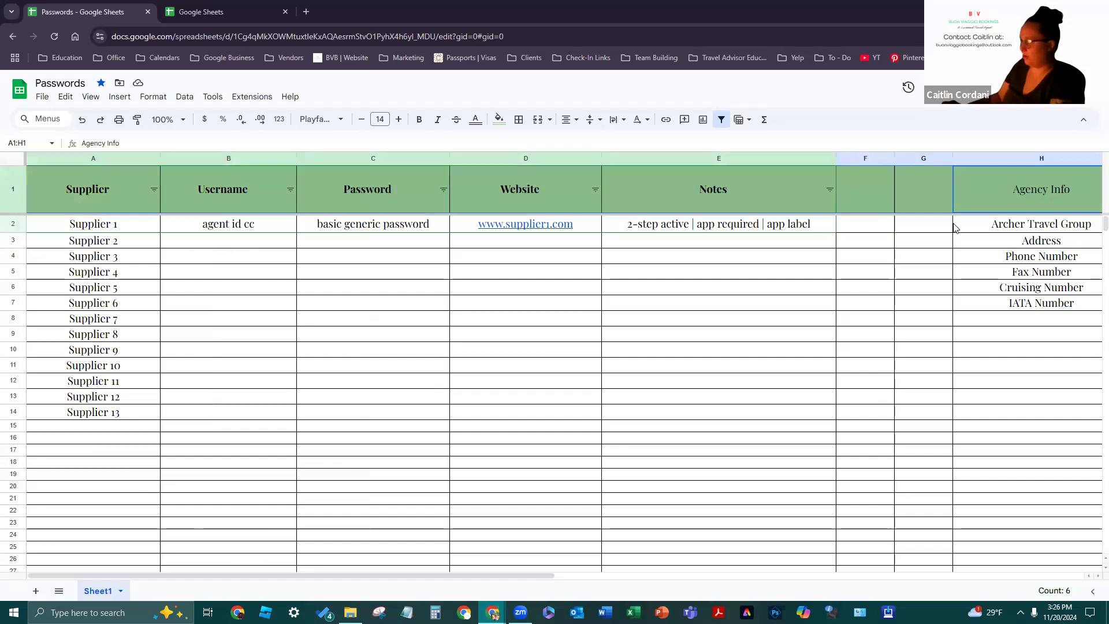
{"action": "key", "text": "shift+Left"}
{"action": "key", "text": "shift+Down"}
{"action": "key", "text": "shift+Down"}
{"action": "key", "text": "shift+Down"}
{"action": "key", "text": "shift+Down"}
{"action": "key", "text": "shift+Down"}
{"action": "key", "text": "shift+Down"}
{"action": "key", "text": "shift+Down"}
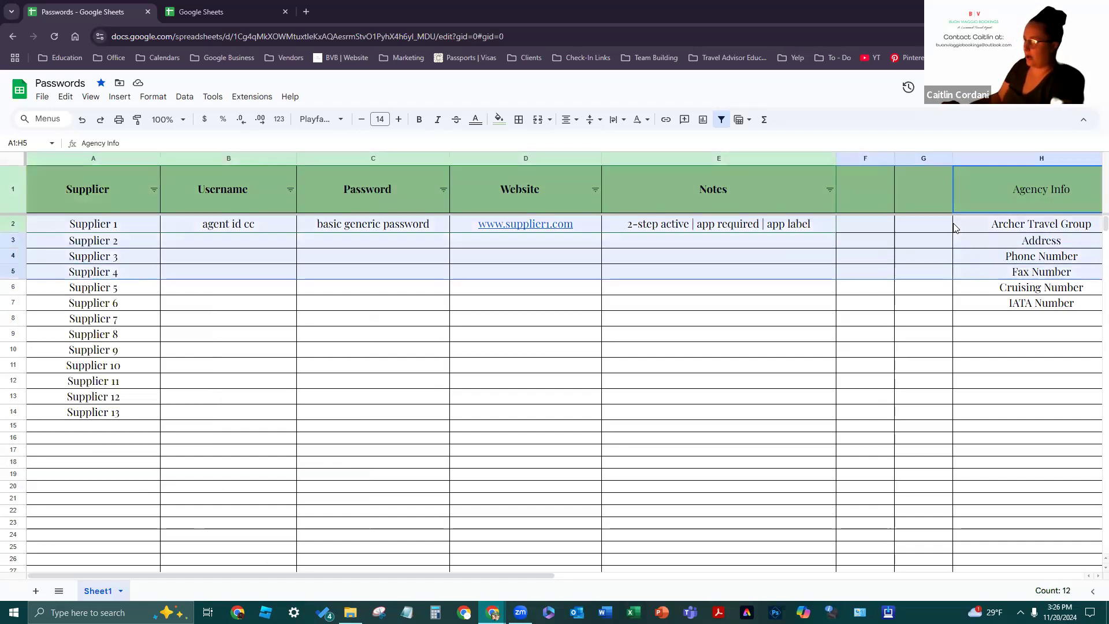
{"action": "key", "text": "shift+Down"}
{"action": "key", "text": "shift+Down"}
{"action": "key", "text": "shift+Down"}
{"action": "key", "text": "shift+Down"}
{"action": "key", "text": "shift+Down"}
{"action": "key", "text": "shift+Down"}
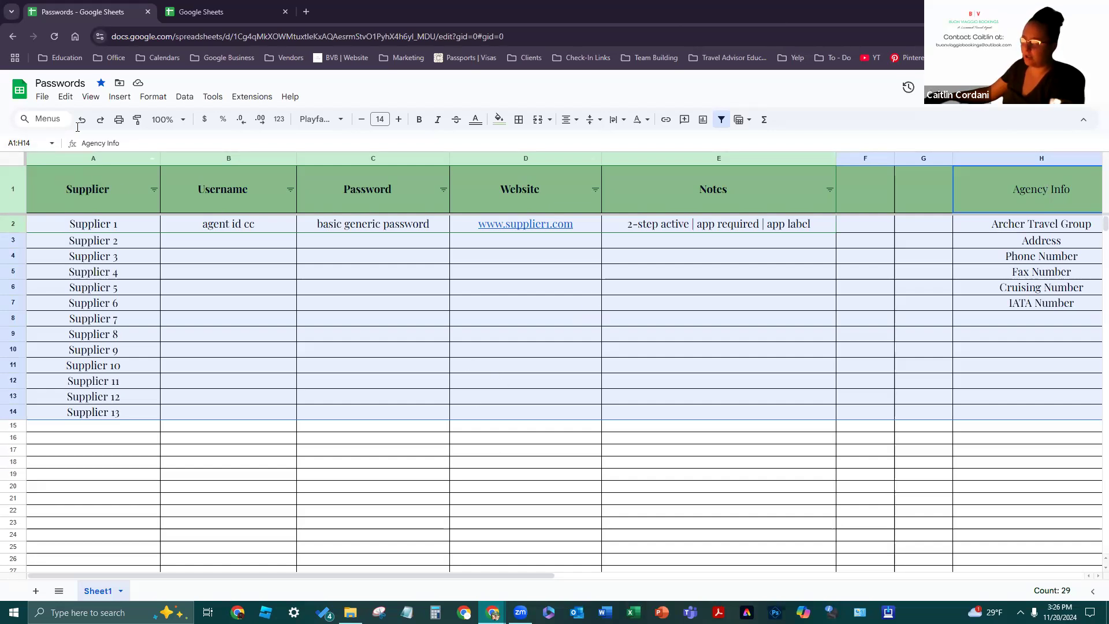
{"action": "left_click", "coordinate": [42, 97]}
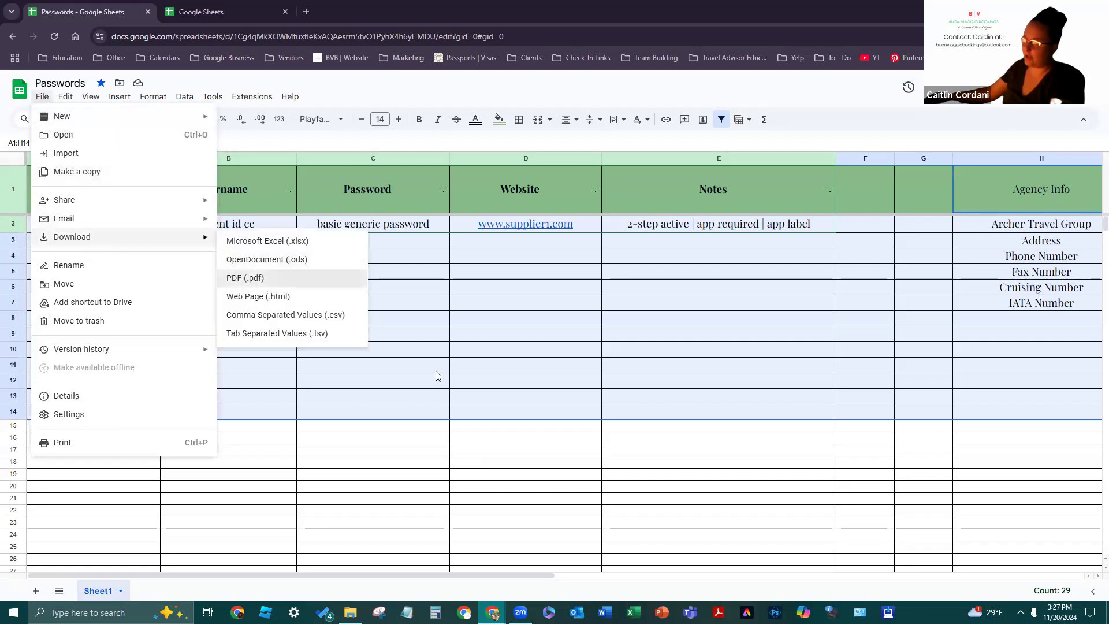
{"action": "left_click", "coordinate": [272, 279]}
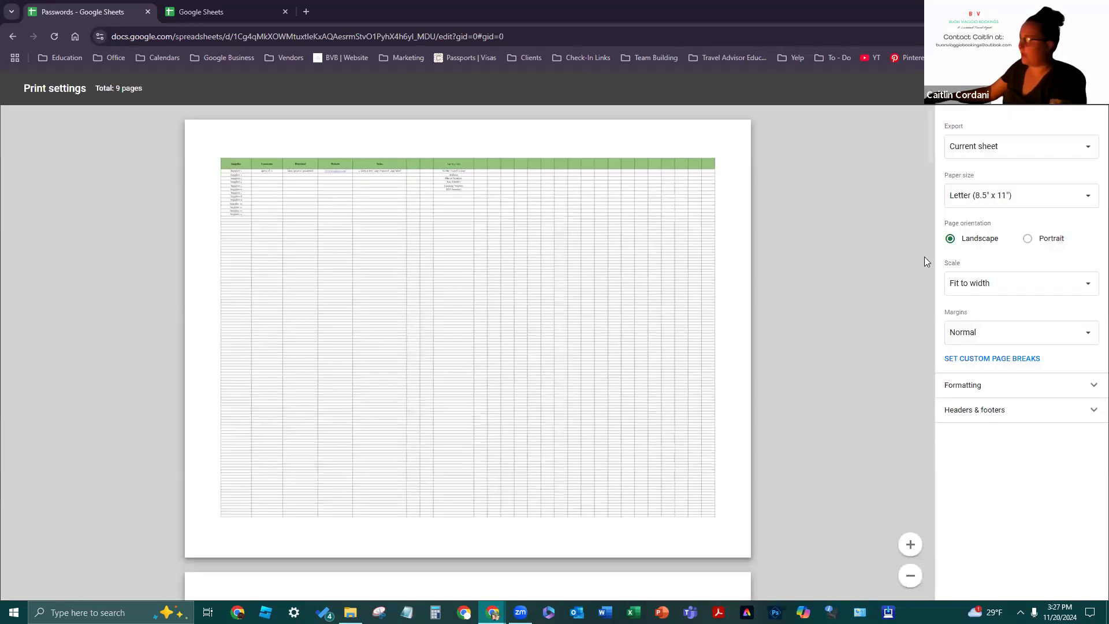
Examine the custom page breaks view without changing it, and review the Formatting and Headers & footers print options
{"action": "left_click", "coordinate": [1034, 363]}
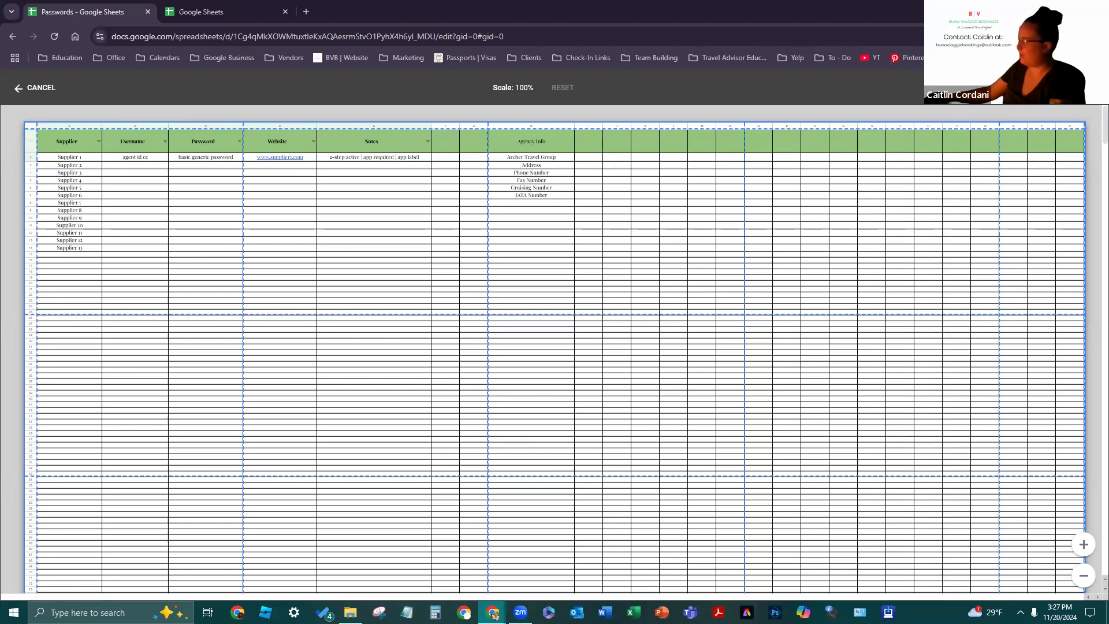
{"action": "left_click", "coordinate": [36, 88]}
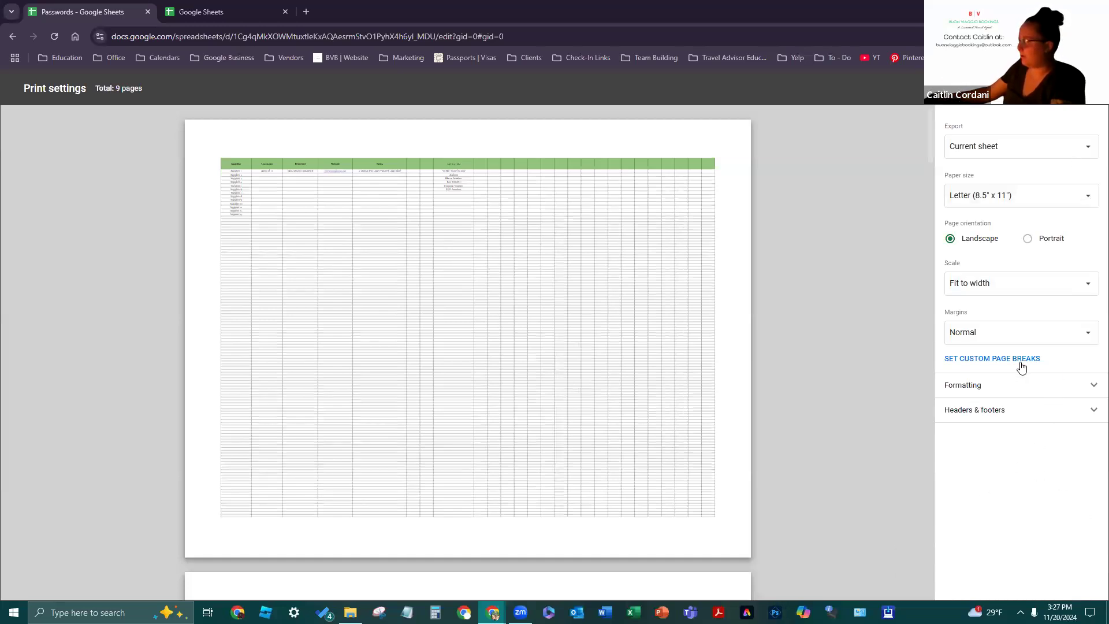
{"action": "left_click", "coordinate": [1095, 388]}
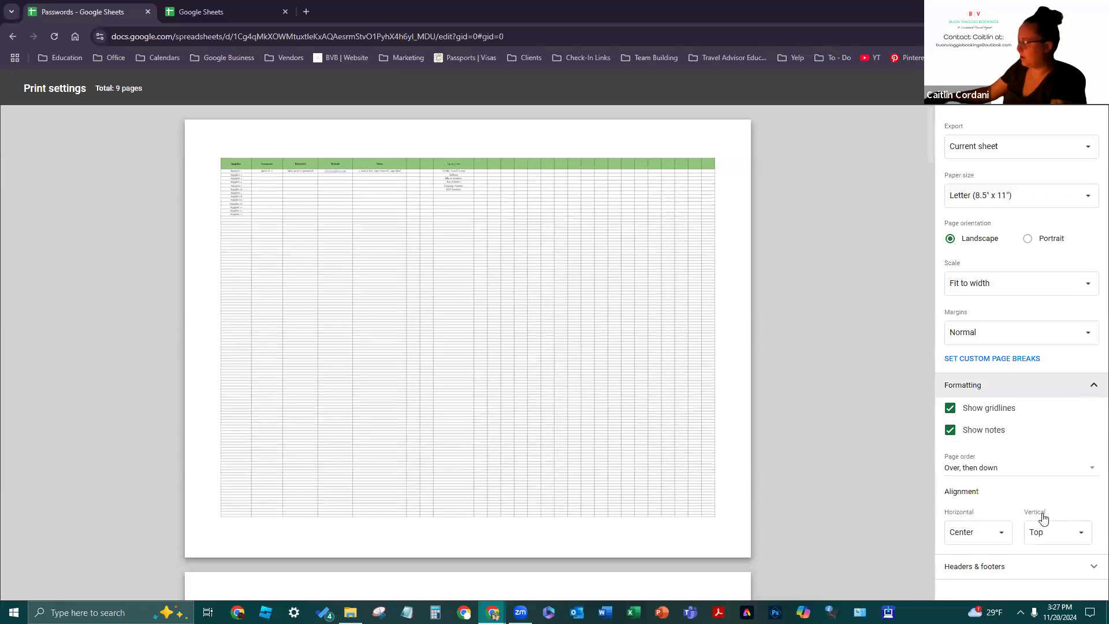
{"action": "left_click", "coordinate": [1093, 568]}
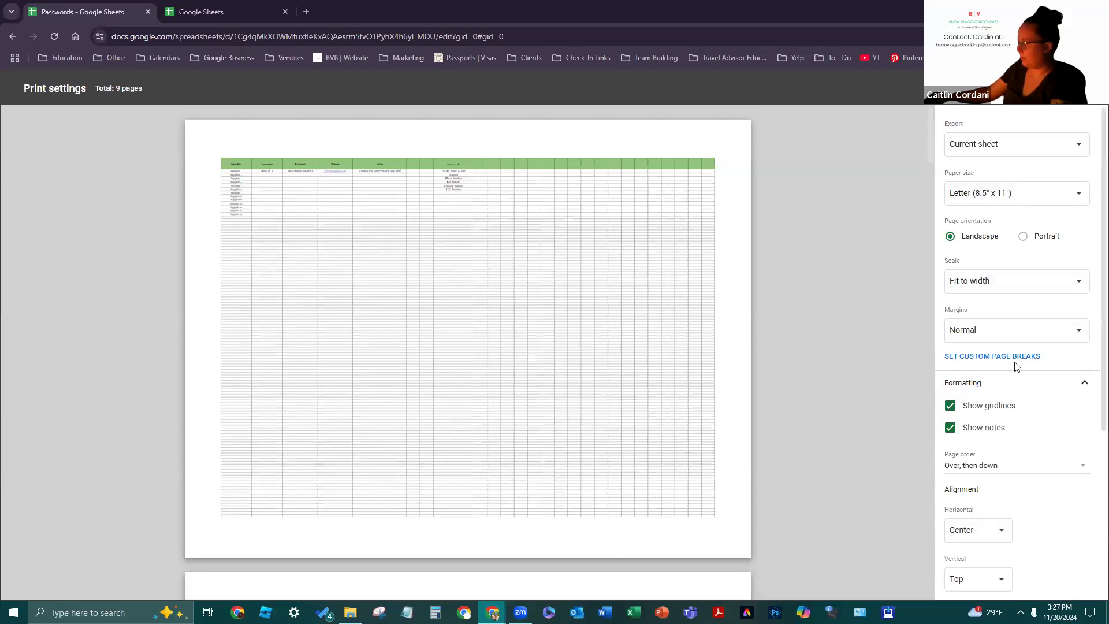
Add page numbers, the workbook title, the sheet name and the current date to the PDF's headers and footers
{"action": "scroll", "coordinate": [981, 367], "scroll_direction": "down", "scroll_amount": 4}
{"action": "left_click", "coordinate": [953, 386]}
{"action": "left_click", "coordinate": [959, 409]}
{"action": "left_click", "coordinate": [952, 430]}
{"action": "left_click", "coordinate": [951, 451]}
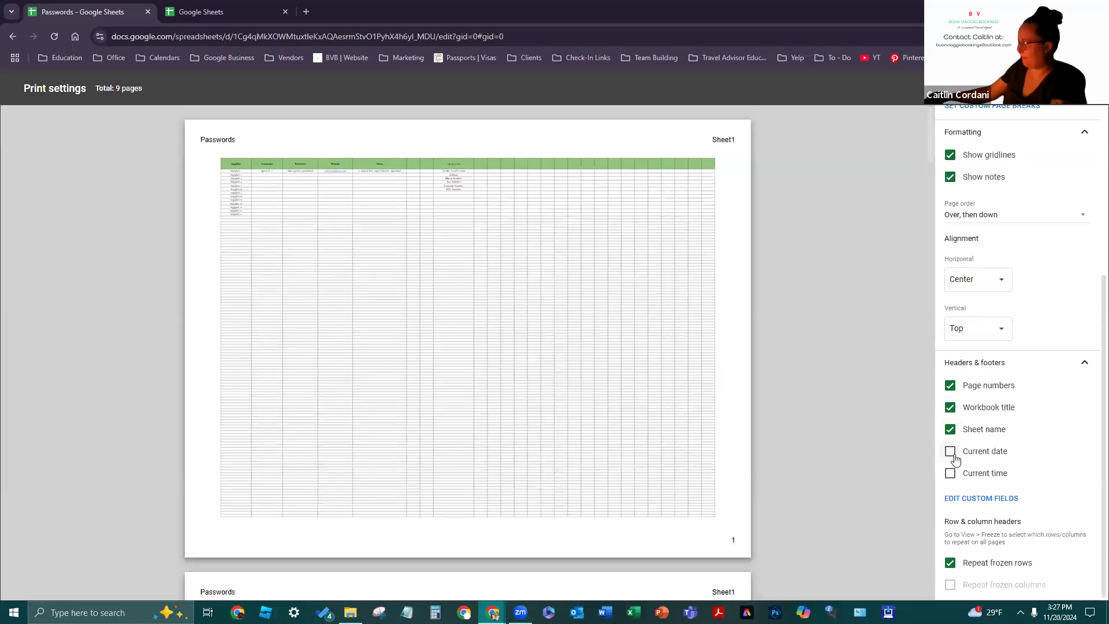
{"action": "scroll", "coordinate": [1078, 439], "scroll_direction": "up", "scroll_amount": 5}
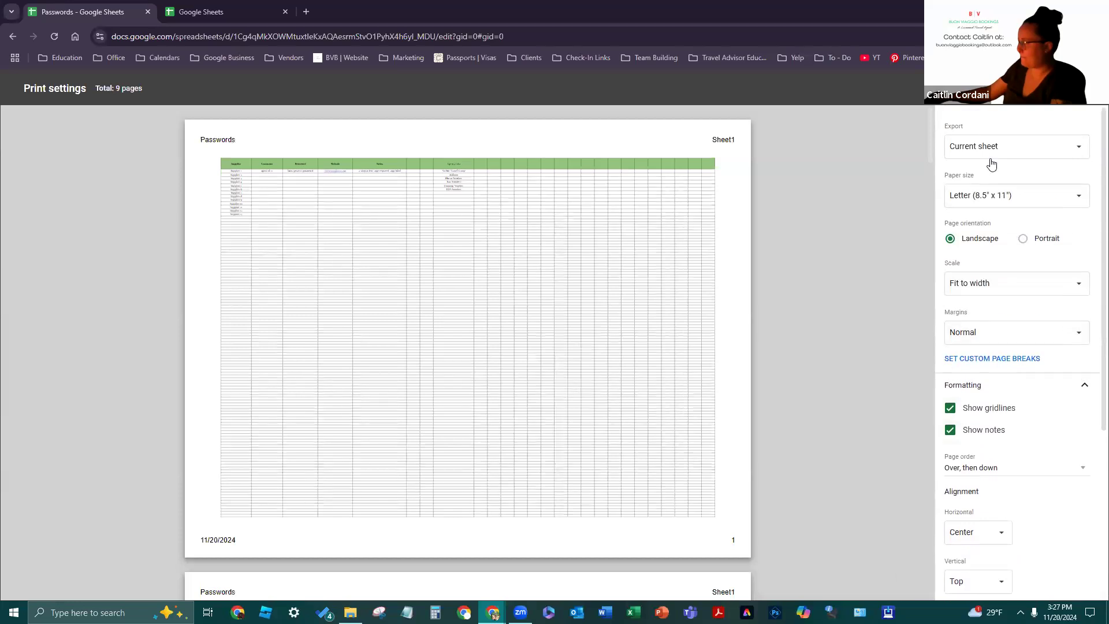
Limit the export to the selected cells A1:H14 and export the PDF
{"action": "left_click", "coordinate": [992, 148]}
{"action": "left_click", "coordinate": [994, 164]}
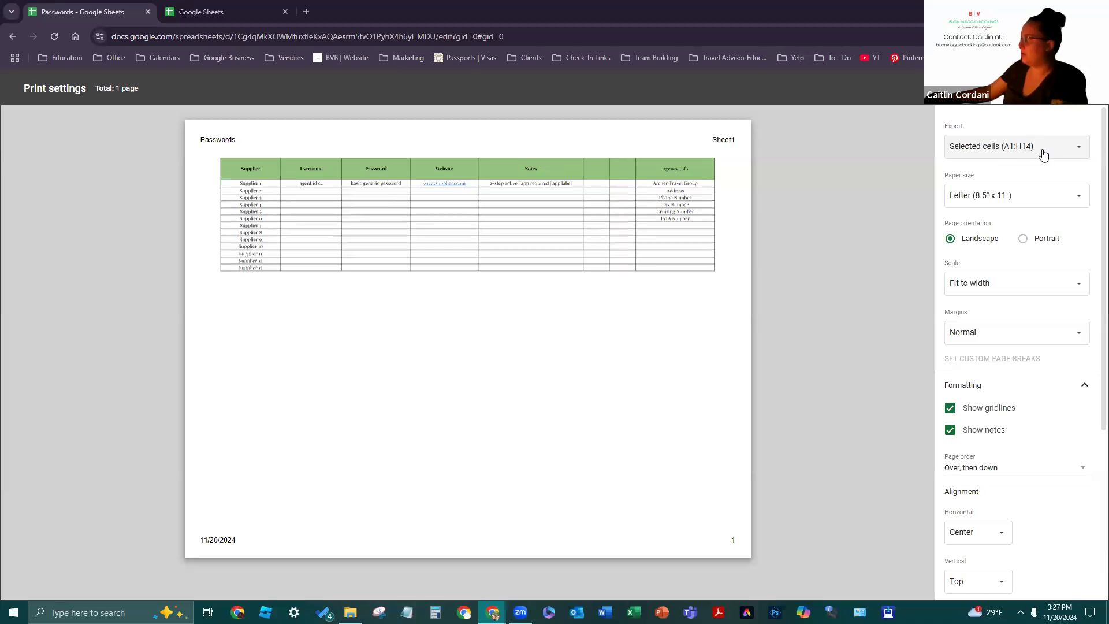
{"action": "left_click", "coordinate": [1069, 88]}
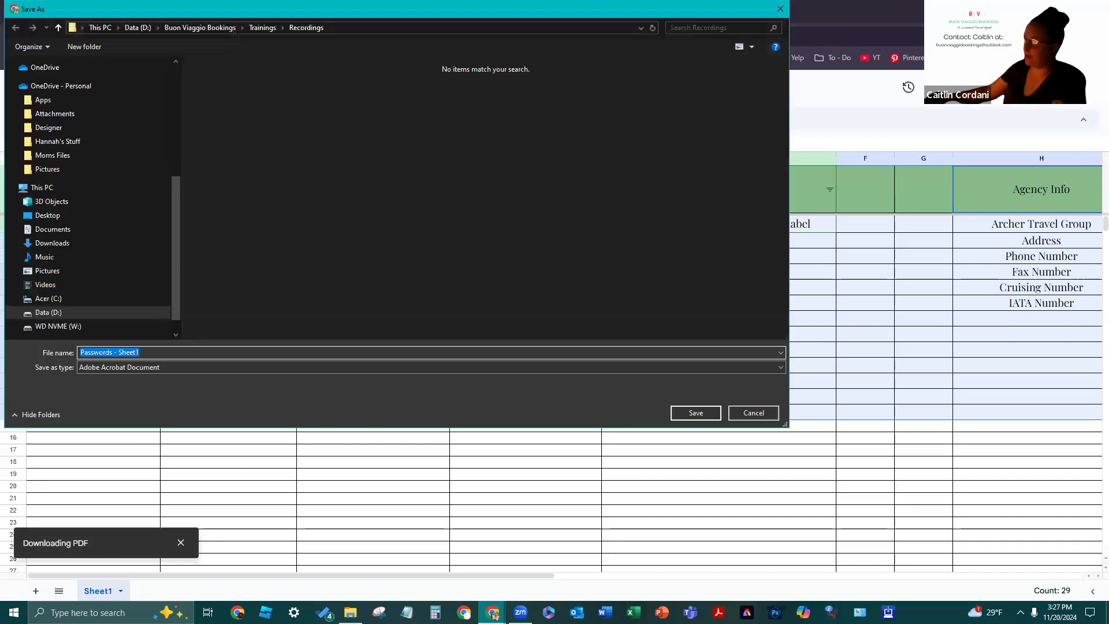
Save the PDF as Passwords - Sheet1 in the Trainings folder under Buon Viaggio Bookings
{"action": "scroll", "coordinate": [102, 214], "scroll_direction": "up", "scroll_amount": 5}
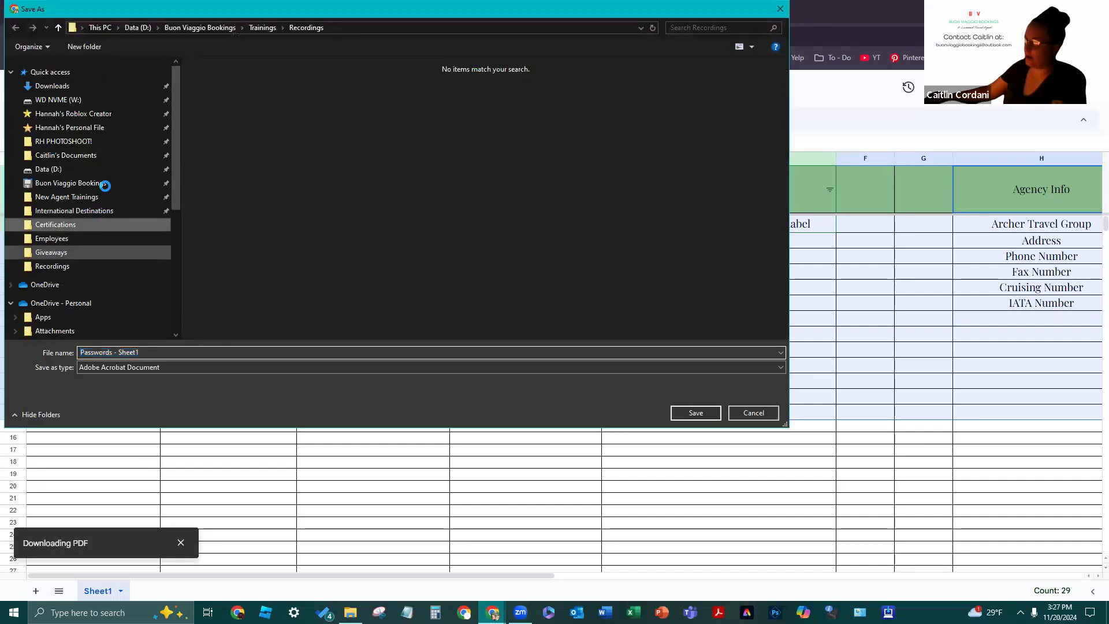
{"action": "left_click", "coordinate": [103, 183]}
{"action": "scroll", "coordinate": [471, 220], "scroll_direction": "down", "scroll_amount": 5}
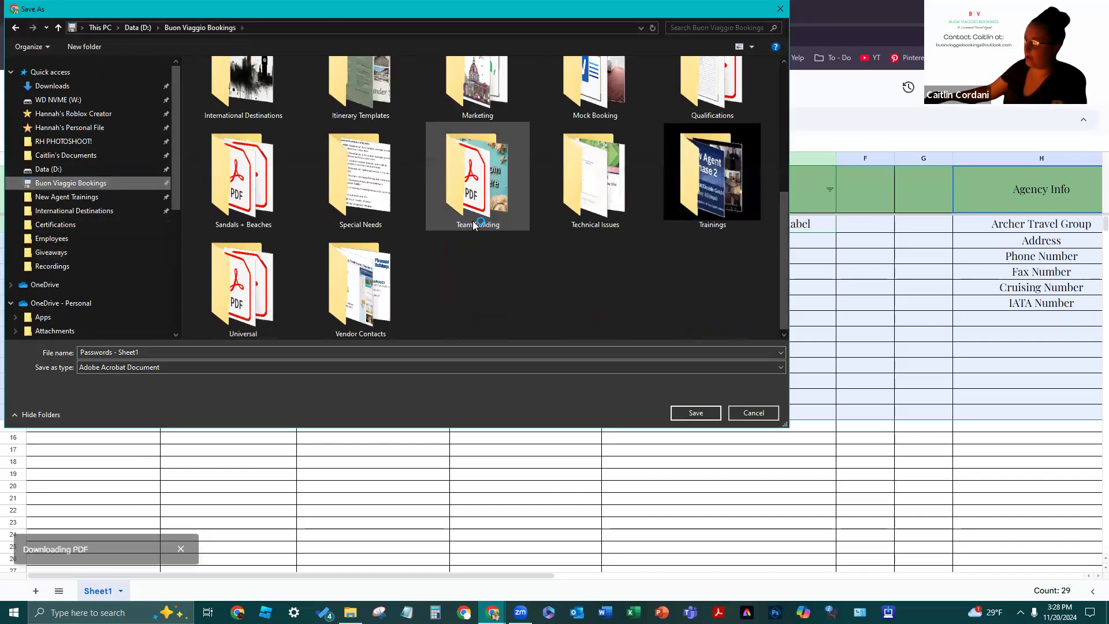
{"action": "double_click", "coordinate": [700, 186]}
{"action": "left_click", "coordinate": [233, 356]}
{"action": "double_click", "coordinate": [228, 355]}
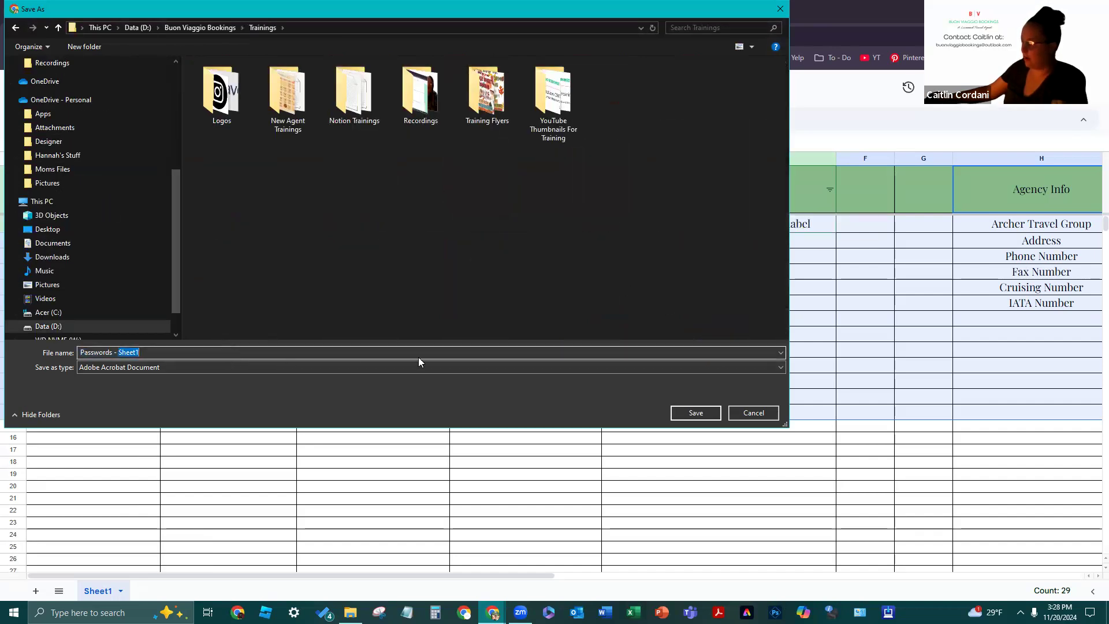
{"action": "left_click", "coordinate": [696, 413]}
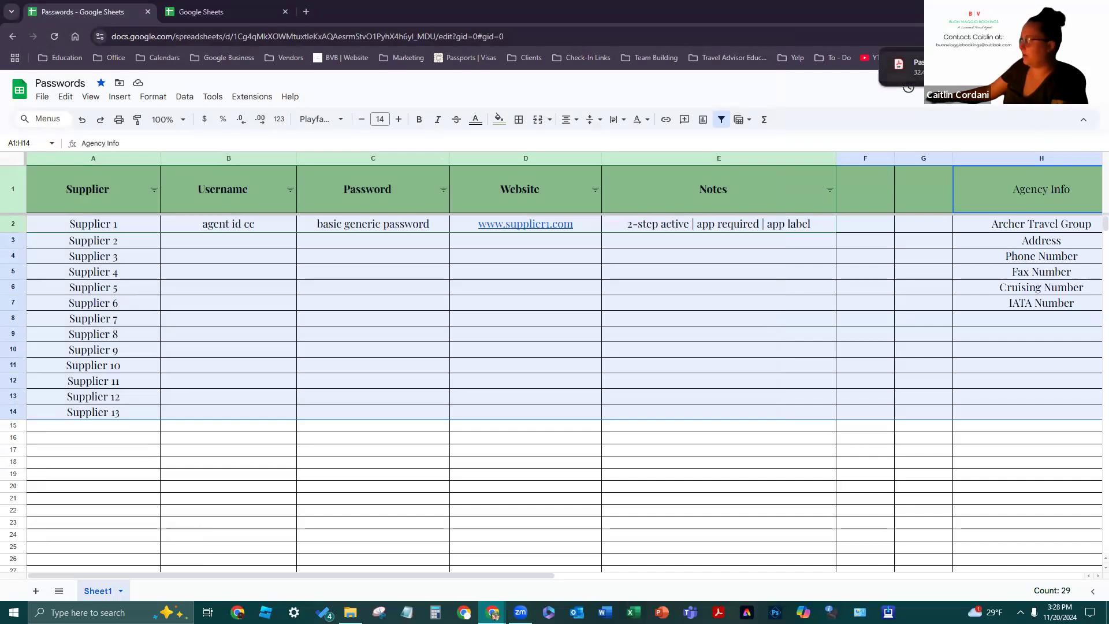
Open the downloaded Passwords PDF, dismiss the Acrobat prompt and inspect the page at different zoom levels up to 125%
{"action": "left_click", "coordinate": [971, 66]}
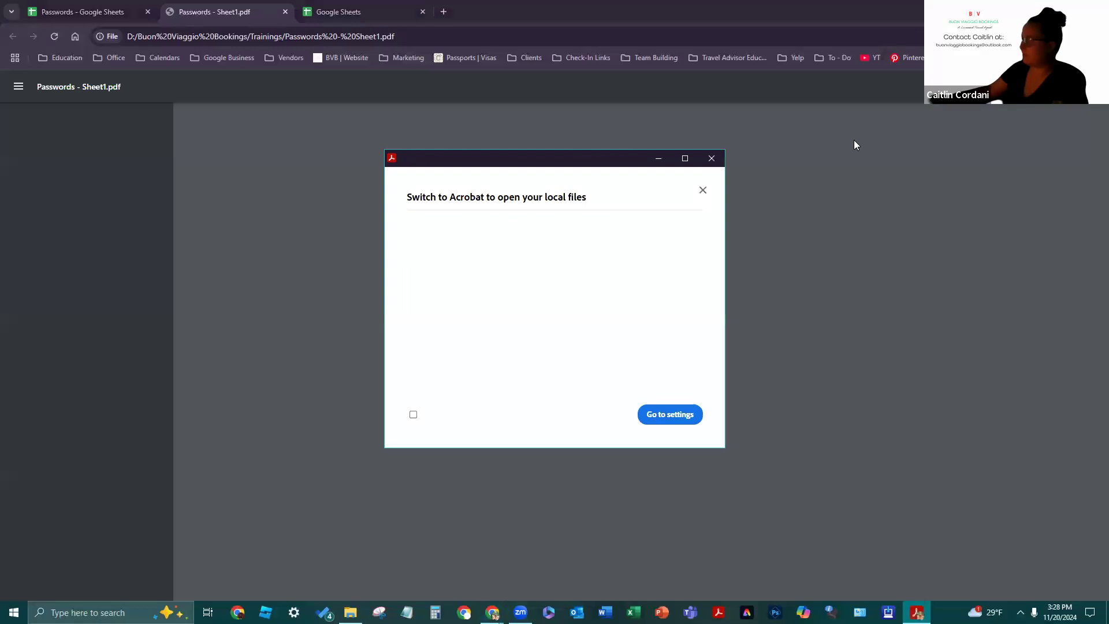
{"action": "left_click", "coordinate": [716, 161]}
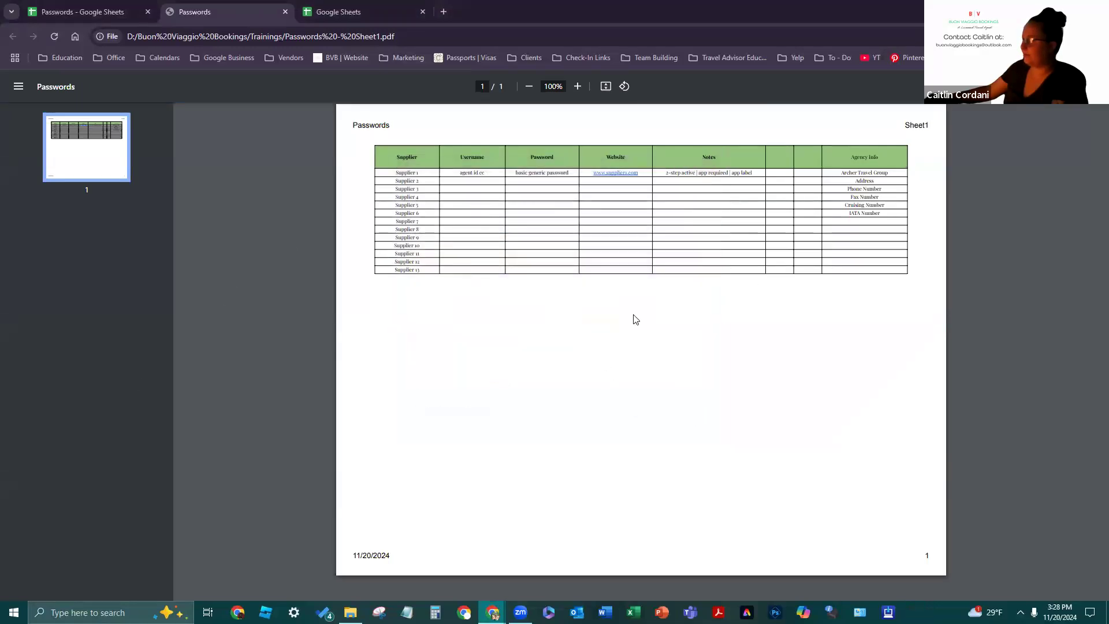
{"action": "scroll", "coordinate": [752, 327], "scroll_direction": "up", "scroll_amount": 2}
{"action": "scroll", "coordinate": [752, 328], "scroll_direction": "down", "scroll_amount": 2}
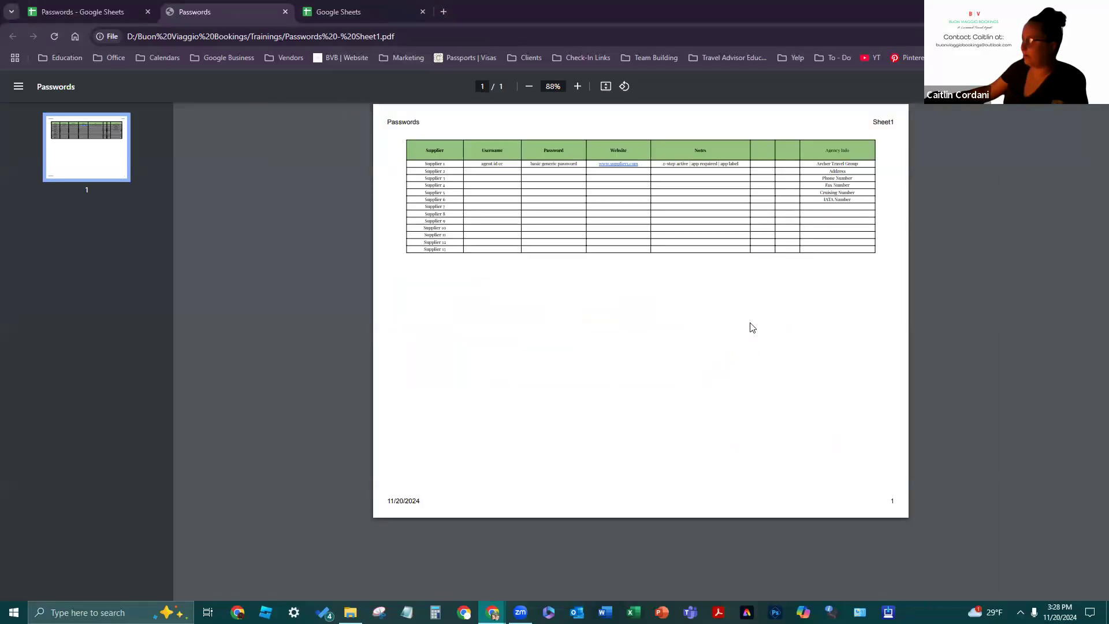
{"action": "scroll", "coordinate": [982, 343], "scroll_direction": "up", "scroll_amount": 2}
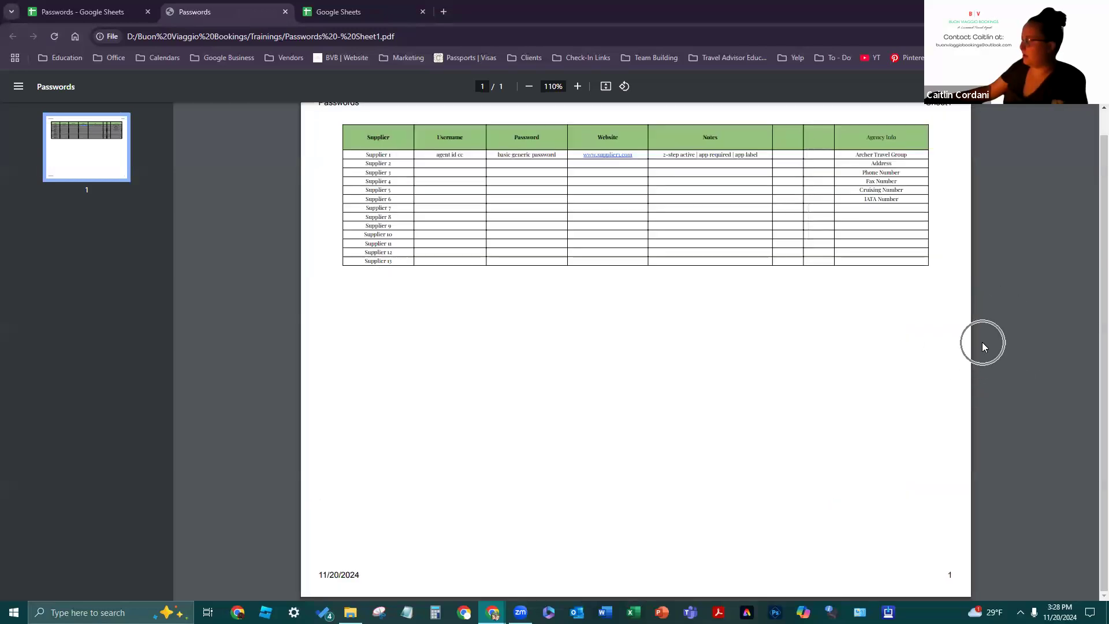
{"action": "left_click", "coordinate": [528, 87]}
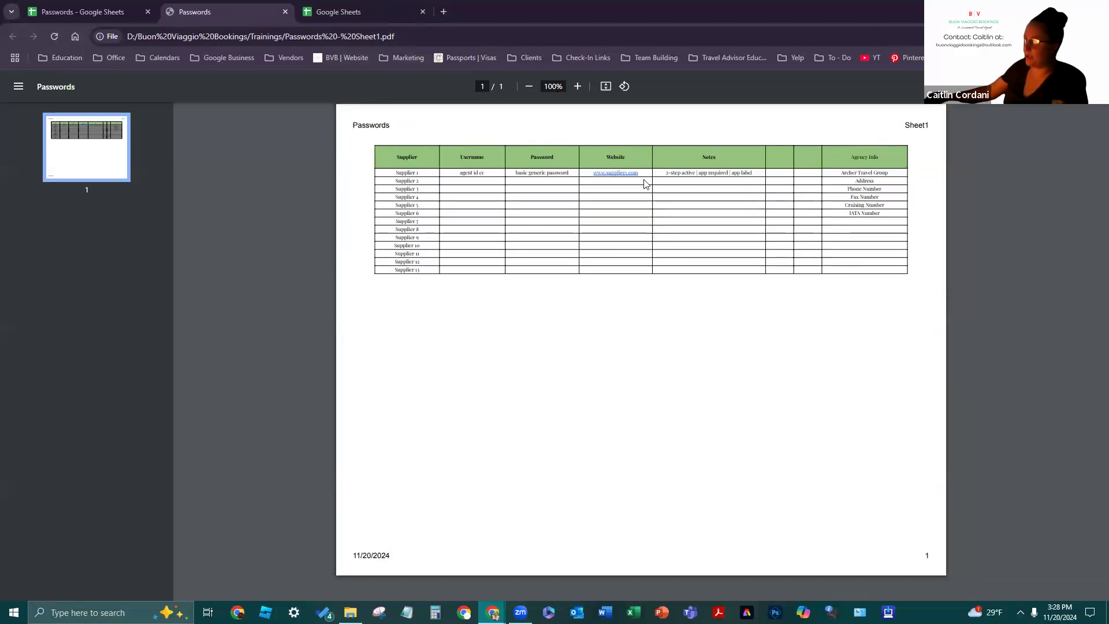
{"action": "left_click", "coordinate": [584, 90]}
{"action": "left_click", "coordinate": [585, 92]}
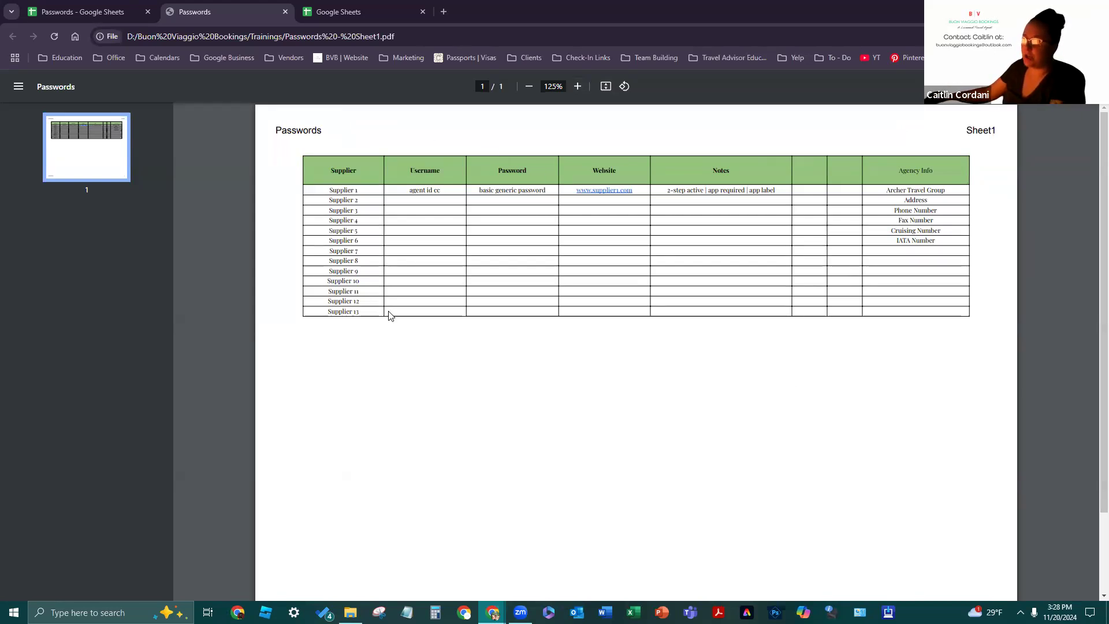
Return from the PDF to the Google Sheets file list and open the Travel planner spreadsheet
{"action": "left_click", "coordinate": [116, 12]}
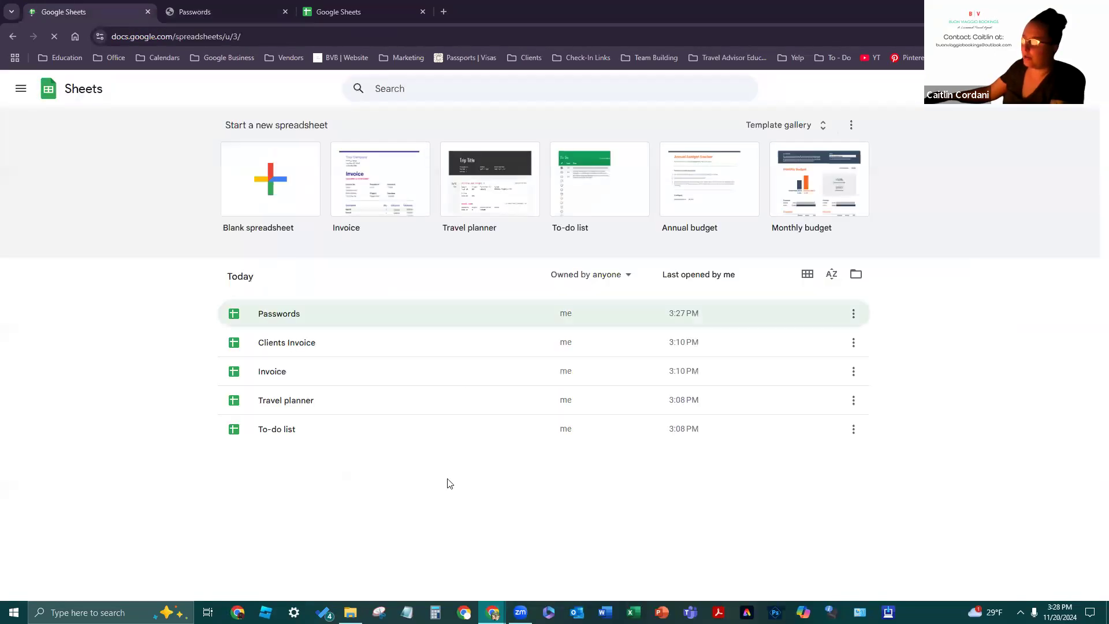
{"action": "left_click", "coordinate": [439, 409]}
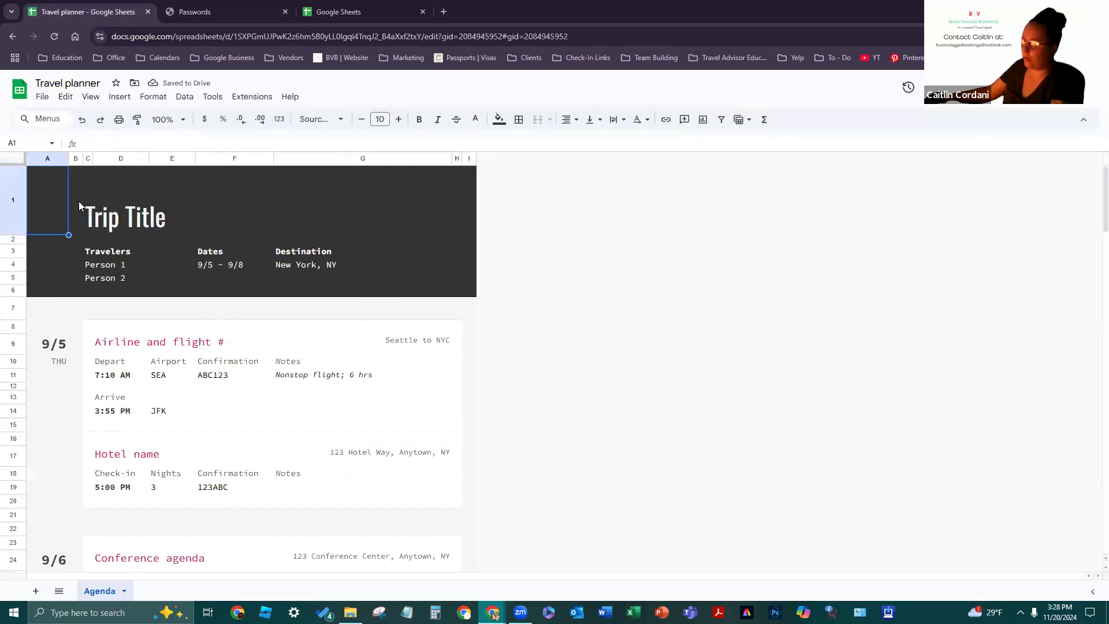
{"action": "left_click", "coordinate": [24, 156]}
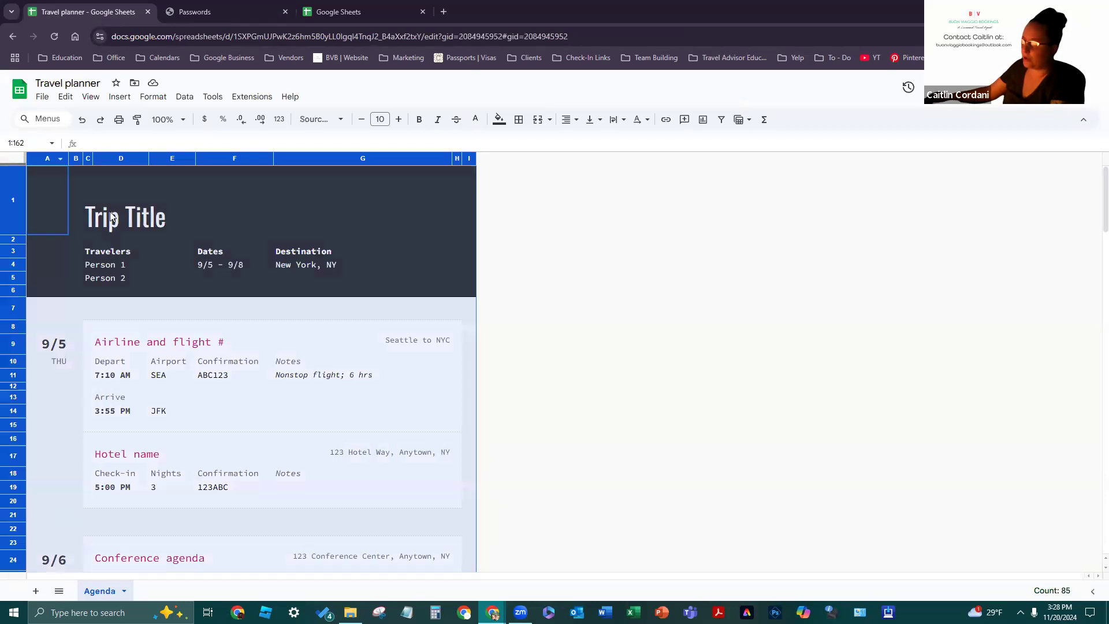
{"action": "left_click", "coordinate": [110, 212]}
{"action": "left_click", "coordinate": [20, 157]}
Select rows 1 to 62 of the Agenda sheet, from just below the last flight block up to the title
{"action": "scroll", "coordinate": [258, 319], "scroll_direction": "down", "scroll_amount": 10}
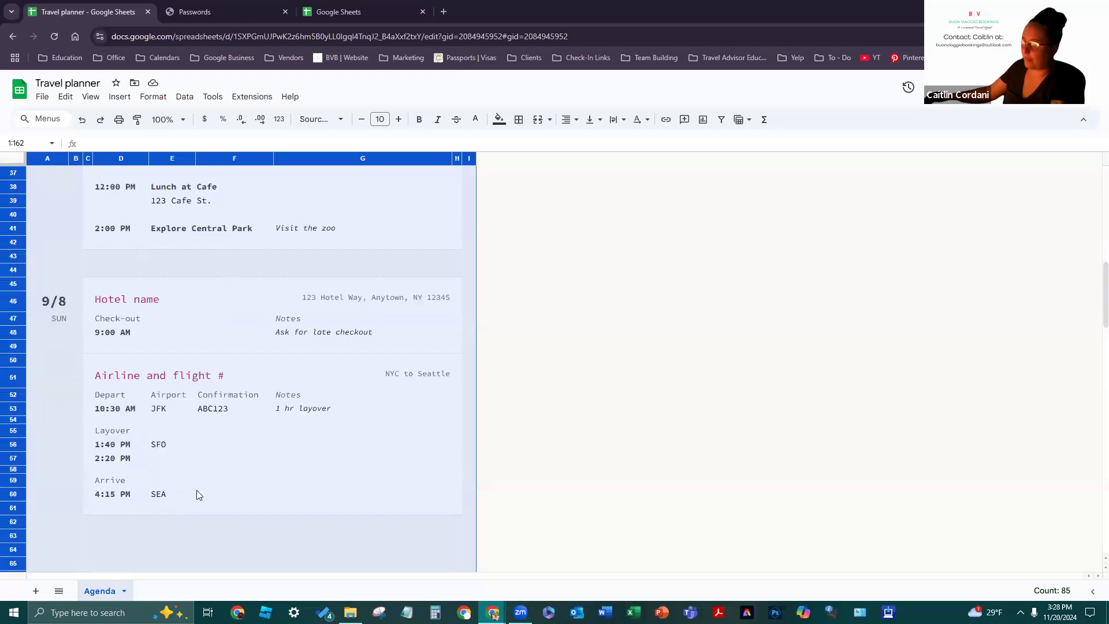
{"action": "left_click", "coordinate": [191, 523]}
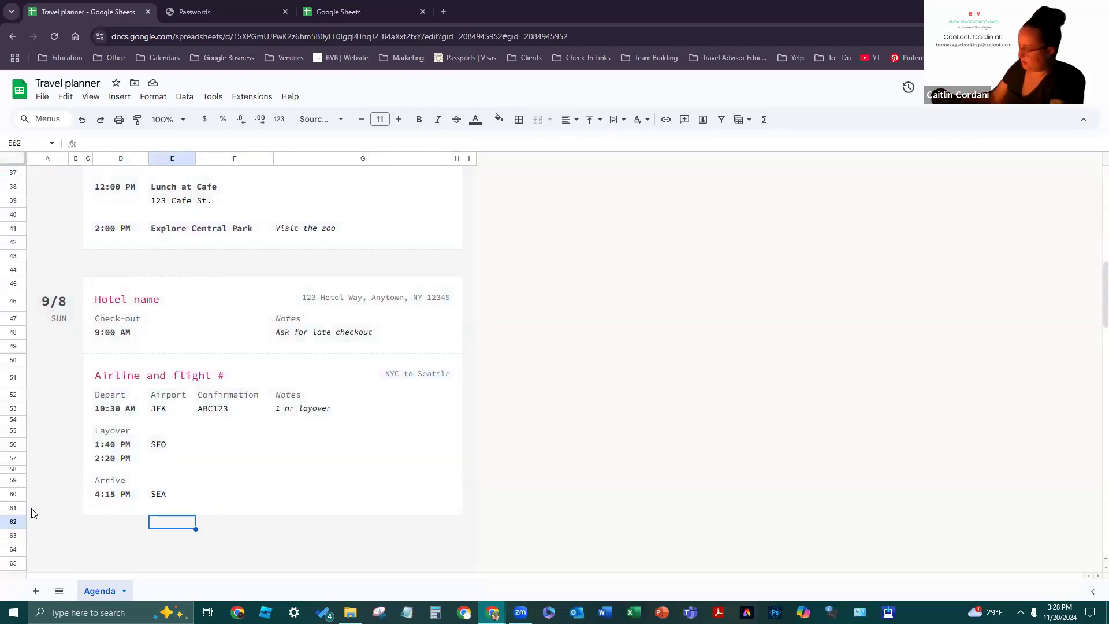
{"action": "left_click", "coordinate": [17, 522]}
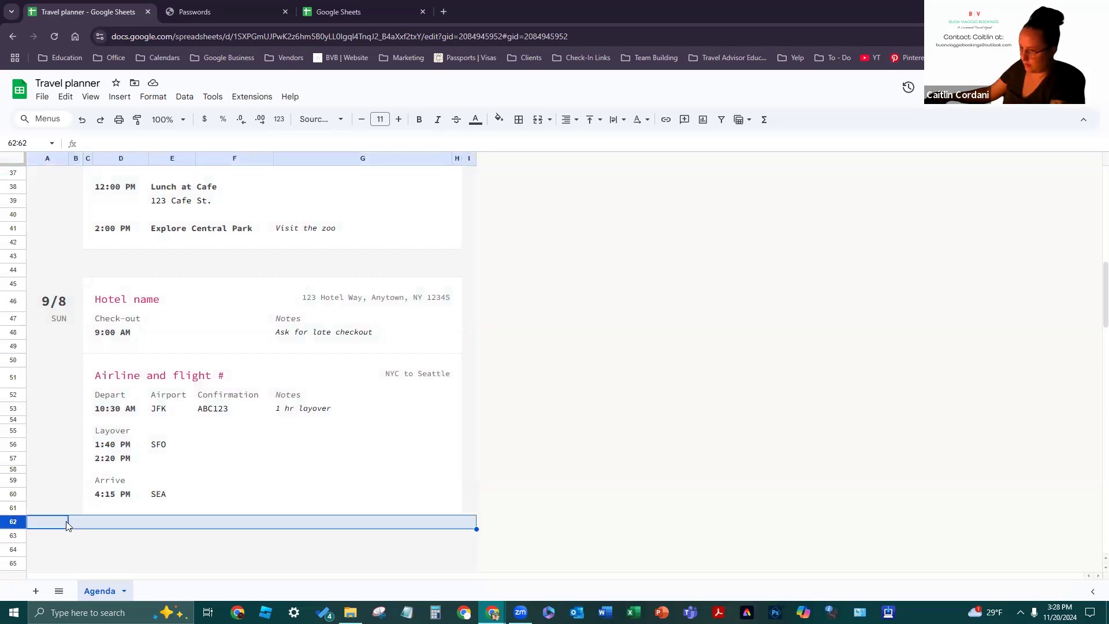
{"action": "key", "text": "shift+Up"}
{"action": "key", "text": "shift+Up"}
{"action": "key", "text": "shift+Up"}
{"action": "key", "text": "shift+Up"}
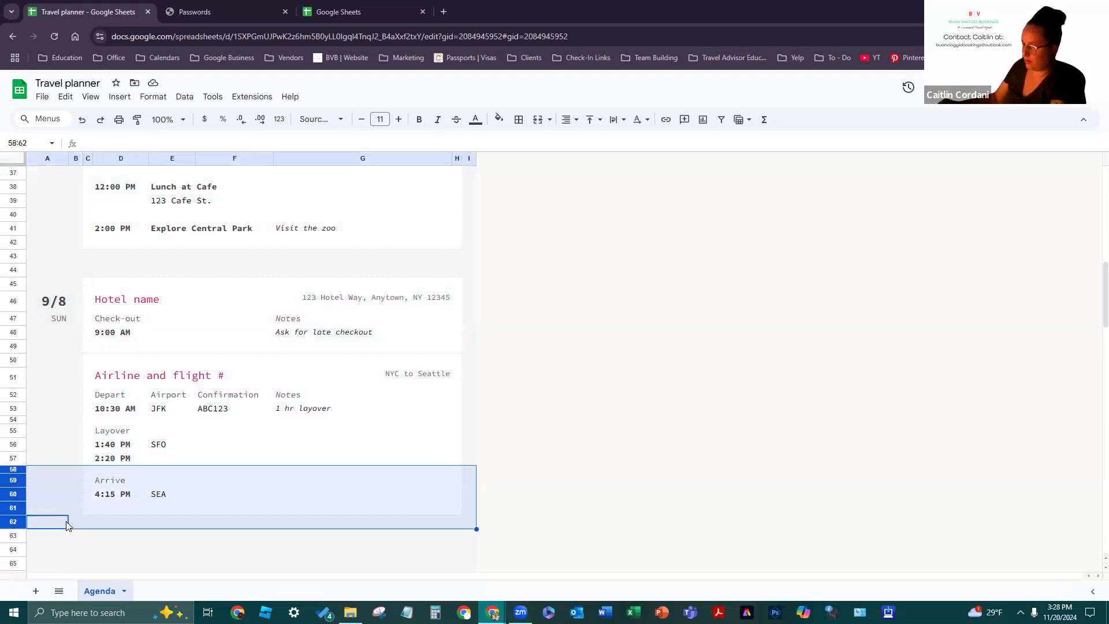
{"action": "key", "text": "shift+Up"}
{"action": "key", "text": "shift+Up"}
{"action": "key", "text": "shift+Up"}
{"action": "key", "text": "shift+Up"}
{"action": "key", "text": "shift+Up"}
{"action": "key", "text": "shift+Up"}
{"action": "key", "text": "shift+Up"}
{"action": "key", "text": "shift+Up"}
{"action": "key", "text": "shift+Up"}
{"action": "key", "text": "shift+Up"}
{"action": "key", "text": "shift+Up"}
{"action": "key", "text": "shift+Up"}
{"action": "key", "text": "shift+Up"}
{"action": "key", "text": "shift+Up"}
{"action": "key", "text": "shift+Up"}
{"action": "key", "text": "shift+Up"}
{"action": "key", "text": "shift+Up"}
{"action": "key", "text": "shift+Up"}
{"action": "key", "text": "shift+Up"}
{"action": "key", "text": "shift+Up"}
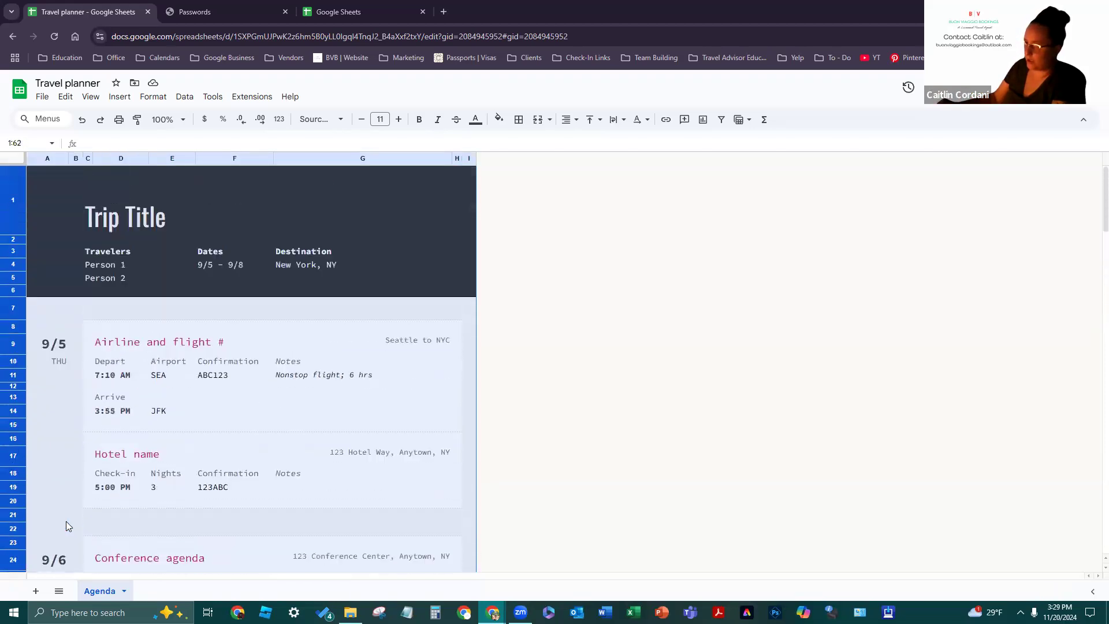
Start a PDF download of the Travel planner and limit the export to the selected cells 1:62
{"action": "left_click", "coordinate": [42, 96]}
{"action": "left_click", "coordinate": [66, 96]}
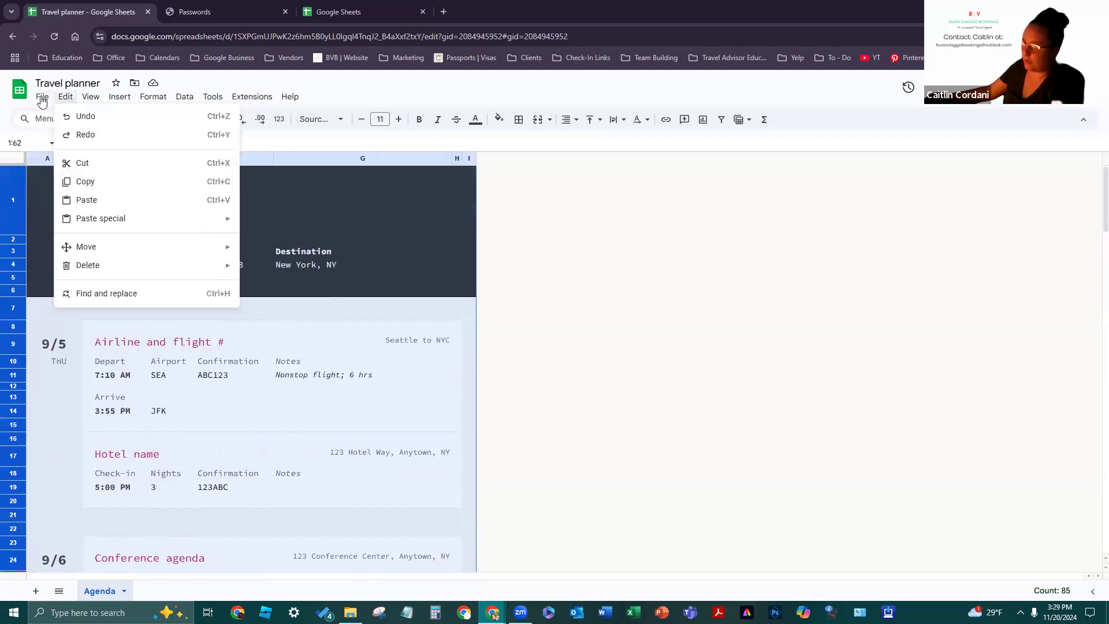
{"action": "left_click", "coordinate": [42, 98]}
{"action": "left_click", "coordinate": [41, 98]}
{"action": "mouse_move", "coordinate": [166, 240]}
{"action": "left_click", "coordinate": [286, 278]}
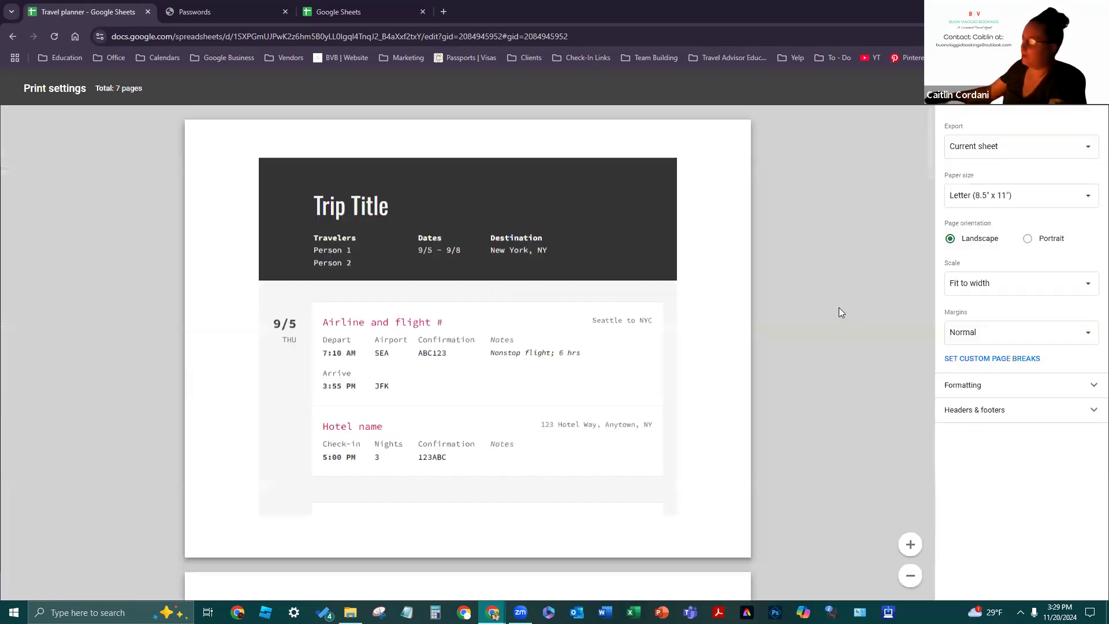
{"action": "left_click", "coordinate": [1005, 151]}
{"action": "left_click", "coordinate": [991, 163]}
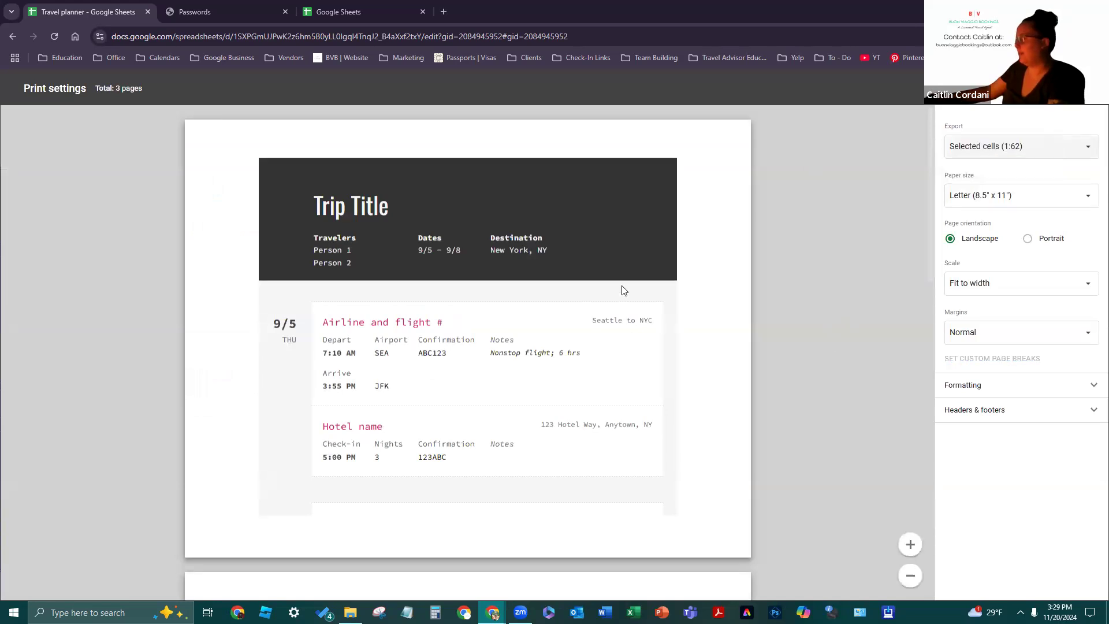
Check the preview pages, then export and save the PDF as Travel planner - Agenda in the Trainings folder
{"action": "scroll", "coordinate": [726, 249], "scroll_direction": "down", "scroll_amount": 5}
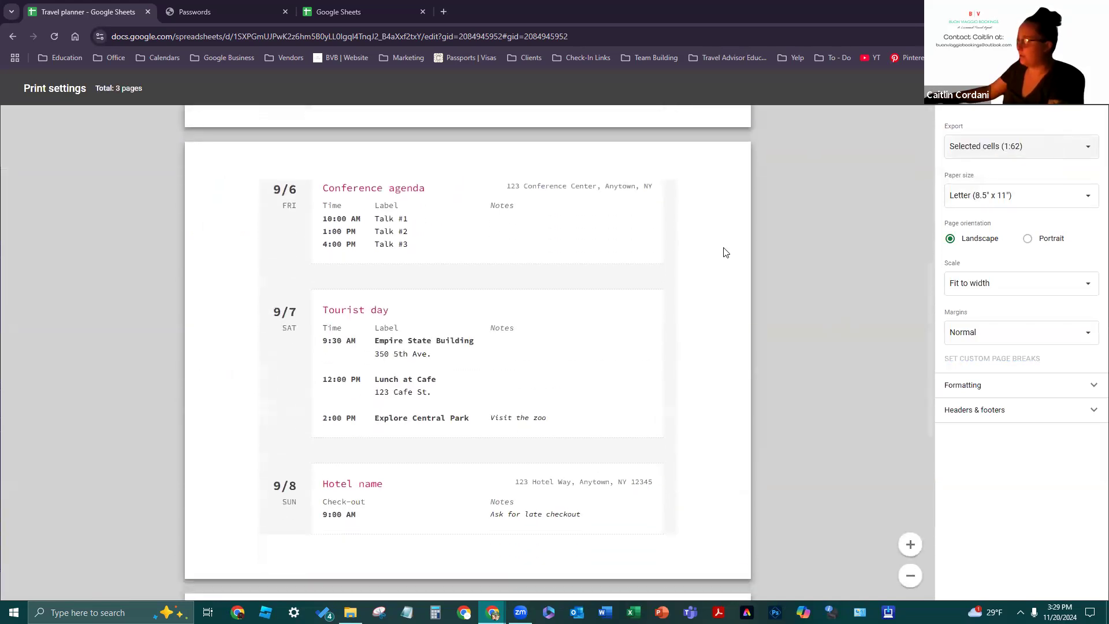
{"action": "scroll", "coordinate": [512, 463], "scroll_direction": "up", "scroll_amount": 5}
{"action": "scroll", "coordinate": [512, 462], "scroll_direction": "up", "scroll_amount": 10}
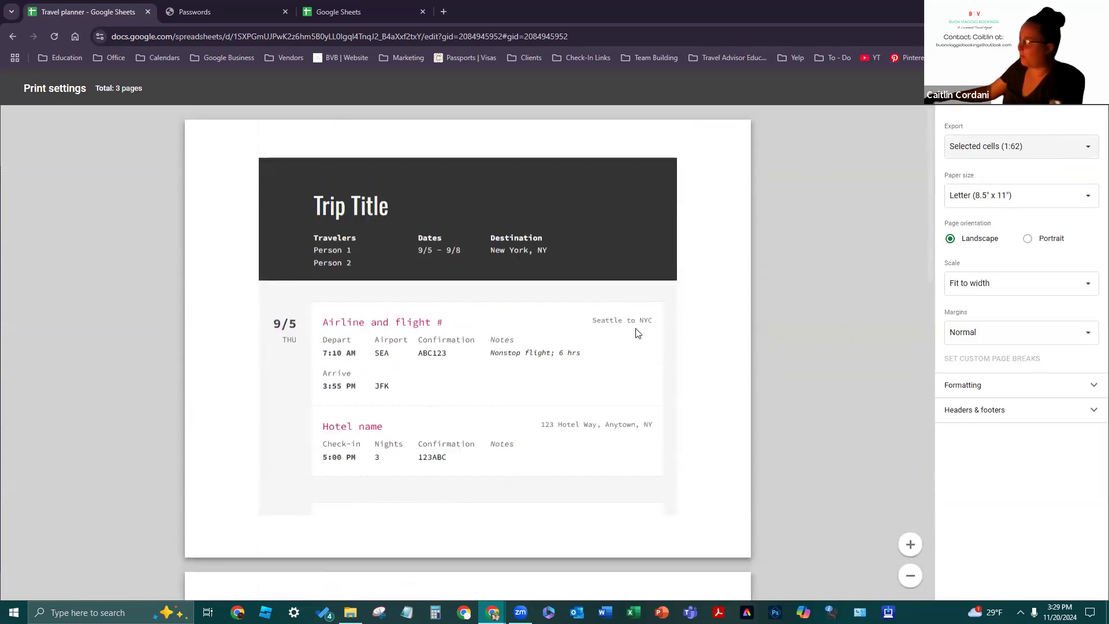
{"action": "left_click", "coordinate": [1078, 88]}
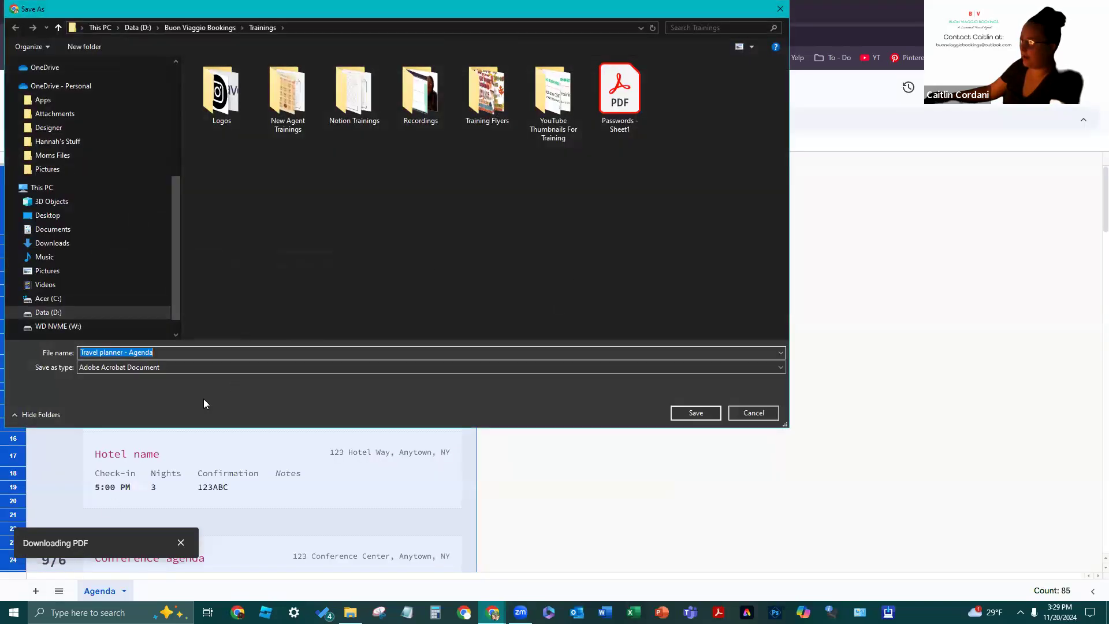
{"action": "left_click", "coordinate": [696, 413]}
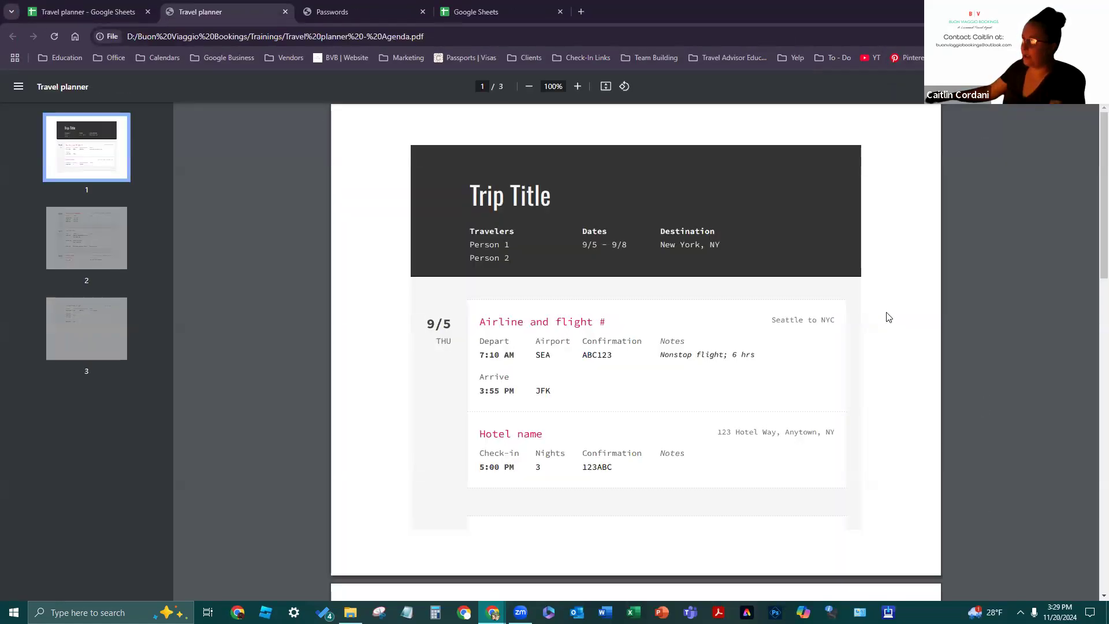
Look through all pages of the downloaded Travel planner PDF to check how the agenda is split across them
{"action": "scroll", "coordinate": [891, 226], "scroll_direction": "down", "scroll_amount": 1}
{"action": "scroll", "coordinate": [890, 226], "scroll_direction": "down", "scroll_amount": 10}
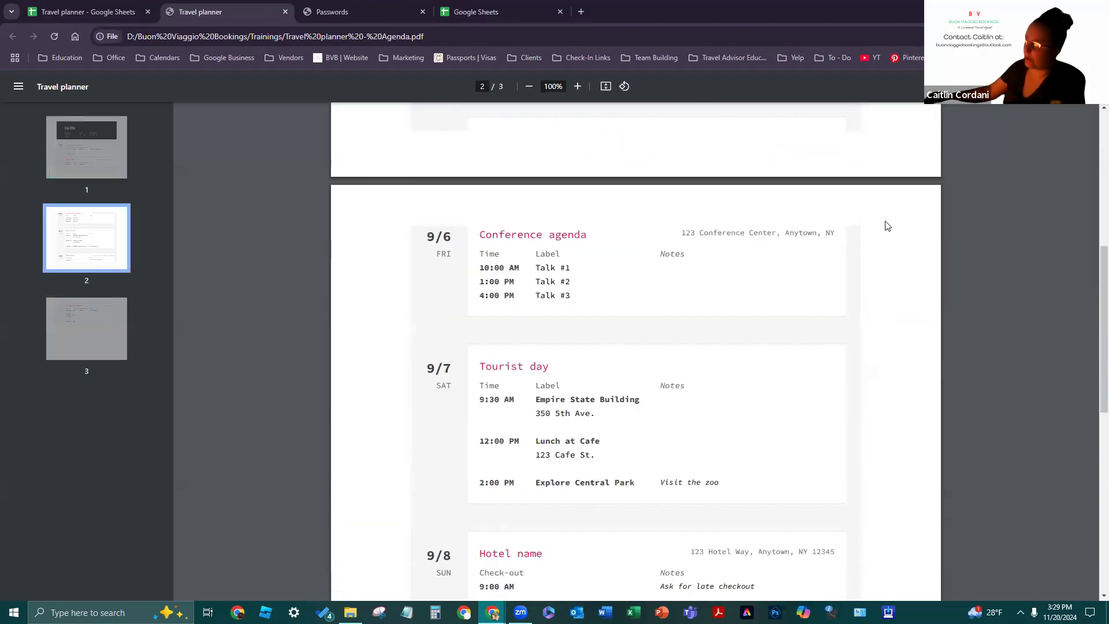
{"action": "scroll", "coordinate": [881, 225], "scroll_direction": "down", "scroll_amount": 4}
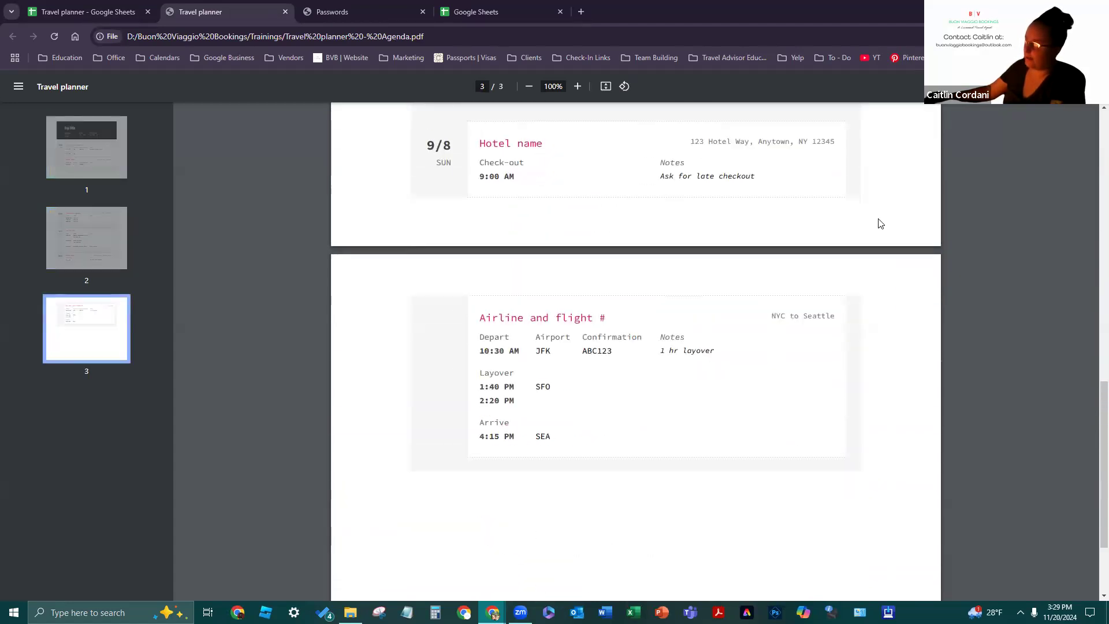
{"action": "scroll", "coordinate": [864, 300], "scroll_direction": "up", "scroll_amount": 7}
{"action": "scroll", "coordinate": [869, 307], "scroll_direction": "up", "scroll_amount": 10}
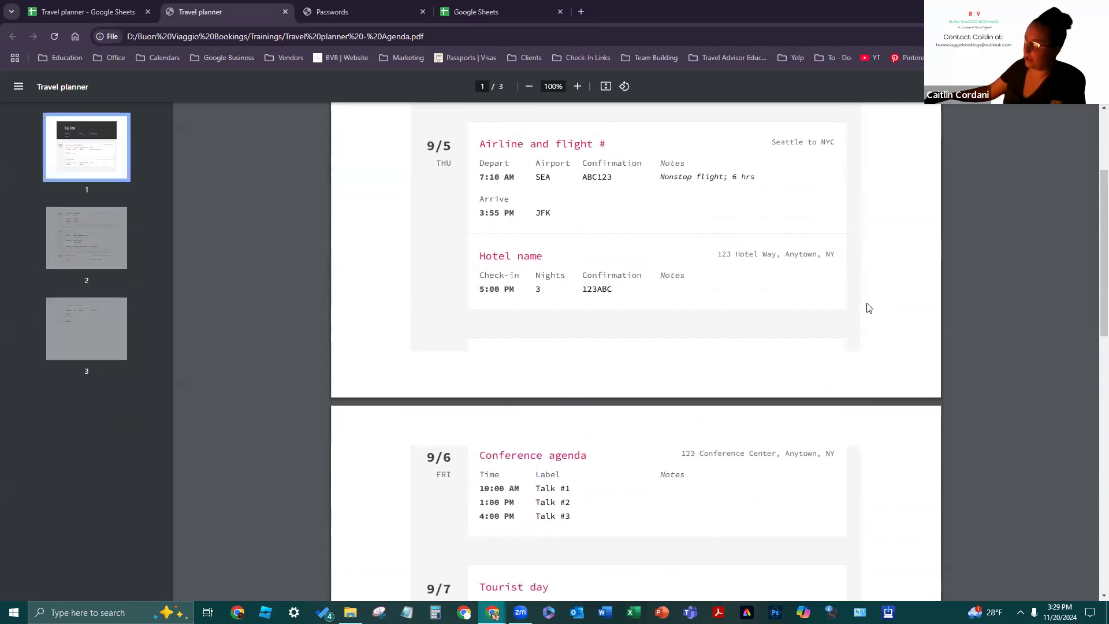
Try downloading the Travel planner spreadsheet as an OpenDocument (.ods) file, check the save format, and cancel the save
{"action": "left_click", "coordinate": [128, 12]}
{"action": "left_click", "coordinate": [44, 96]}
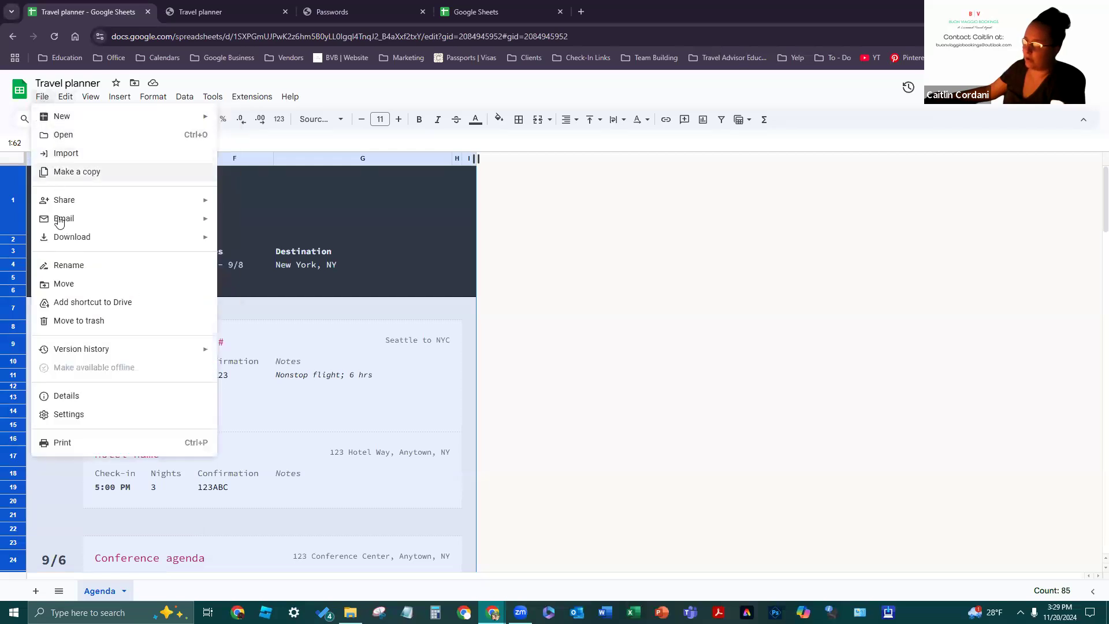
{"action": "mouse_move", "coordinate": [60, 237]}
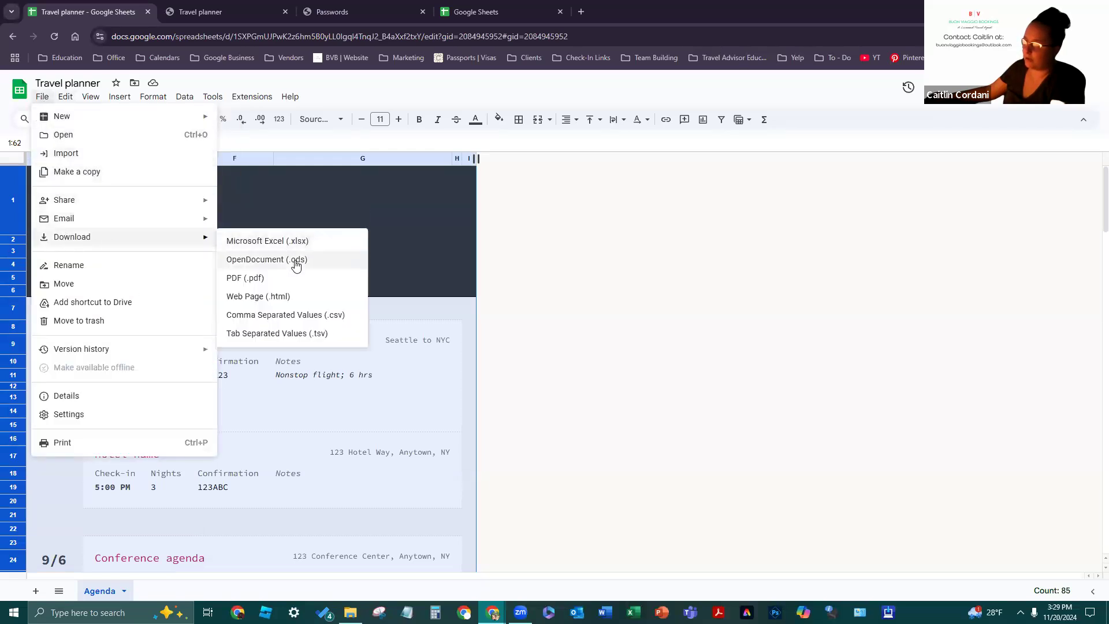
{"action": "left_click", "coordinate": [297, 265]}
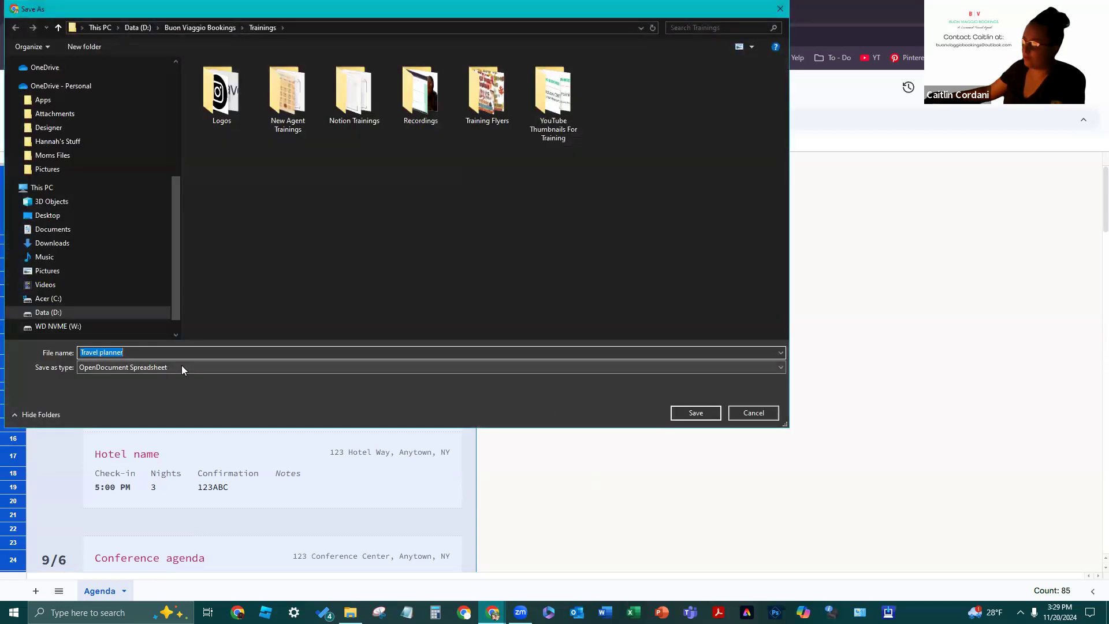
{"action": "left_click", "coordinate": [181, 367]}
{"action": "left_click", "coordinate": [182, 367]}
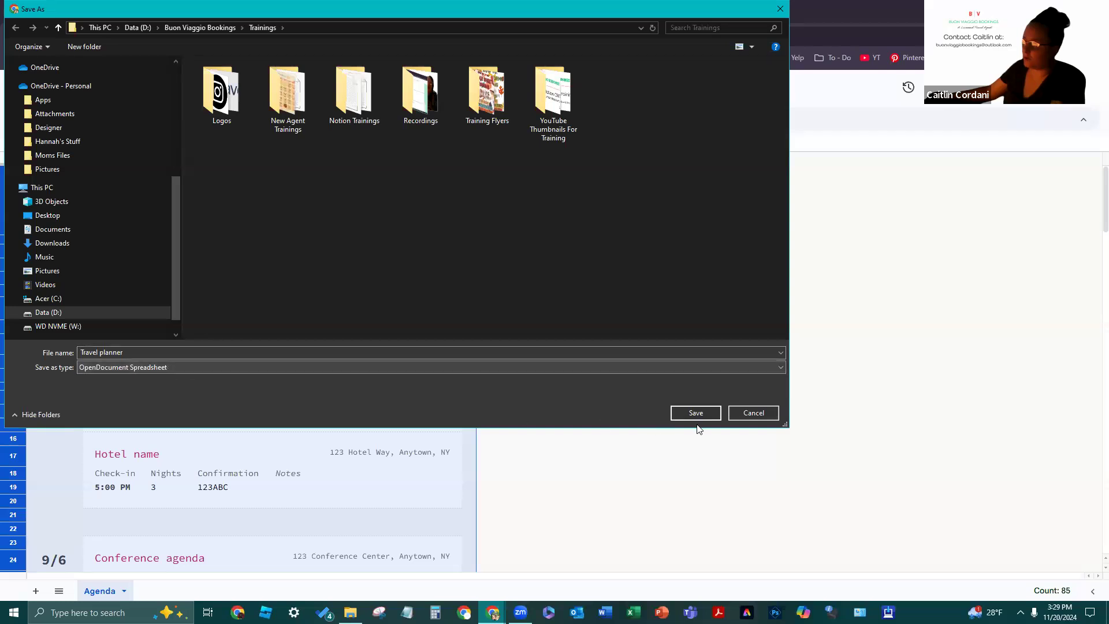
{"action": "left_click", "coordinate": [762, 420]}
Review the available download formats for the Travel planner, then view the exported Passwords and Travel planner PDFs
{"action": "left_click", "coordinate": [42, 96]}
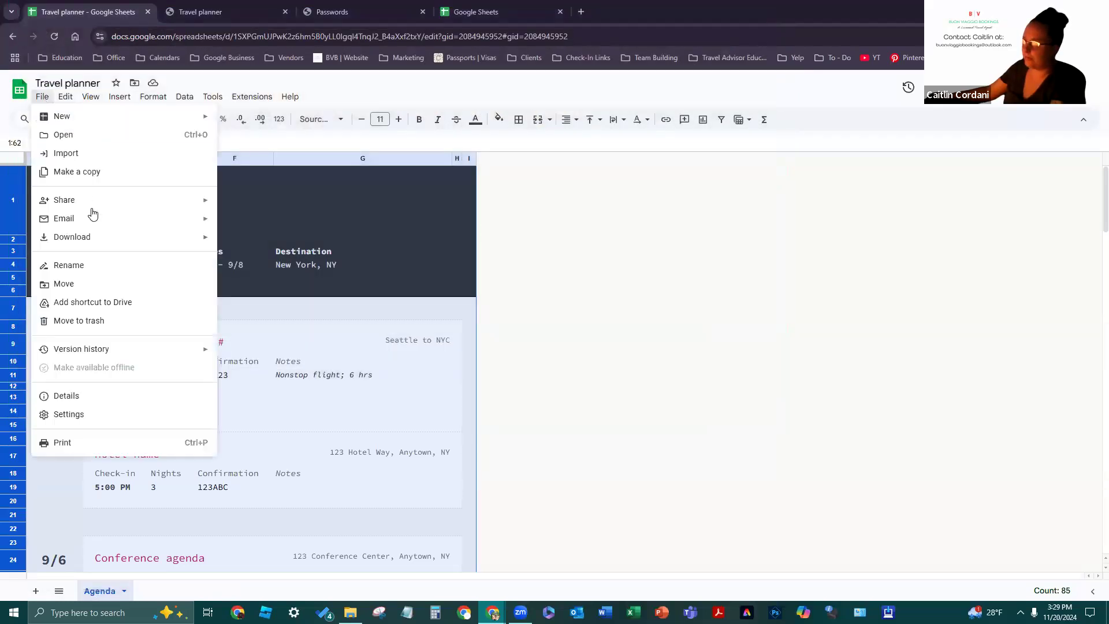
{"action": "mouse_move", "coordinate": [107, 237]}
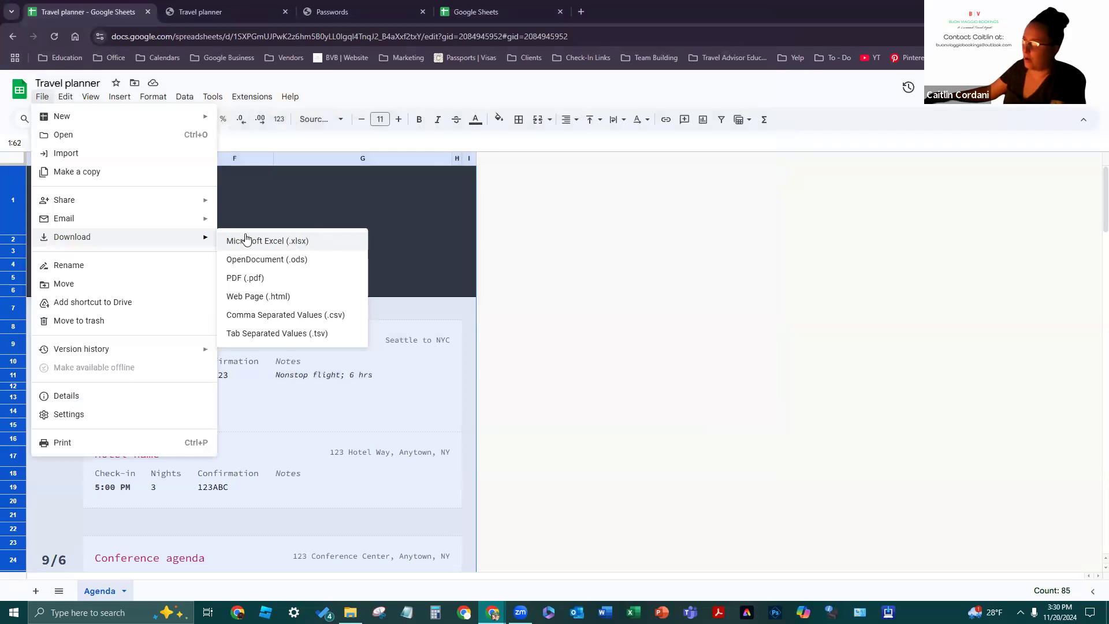
{"action": "left_click", "coordinate": [365, 14]}
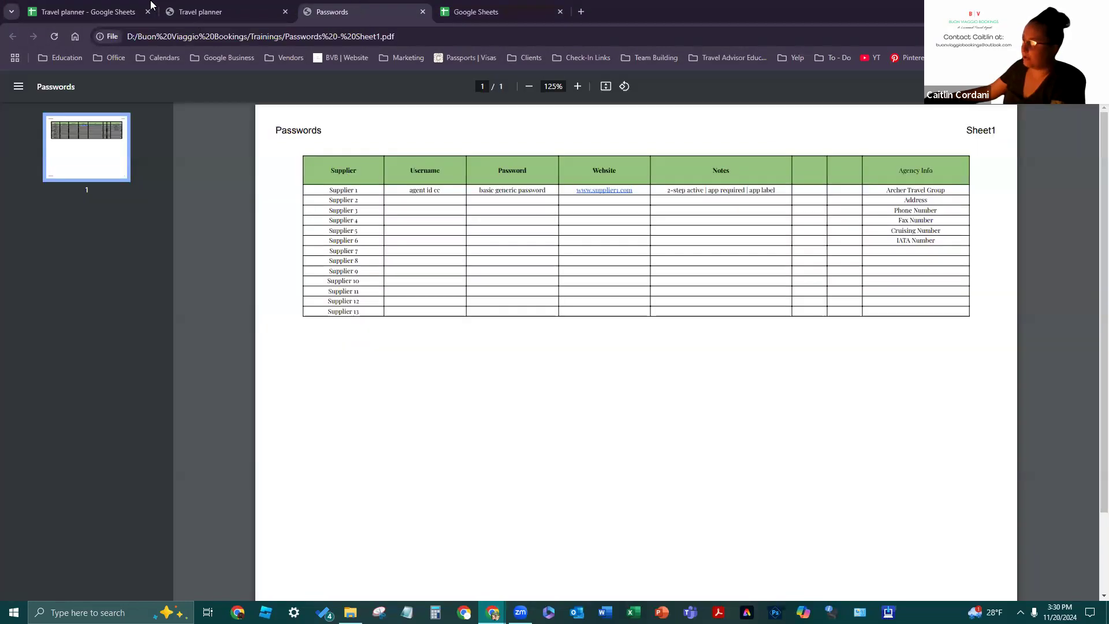
{"action": "left_click", "coordinate": [200, 12]}
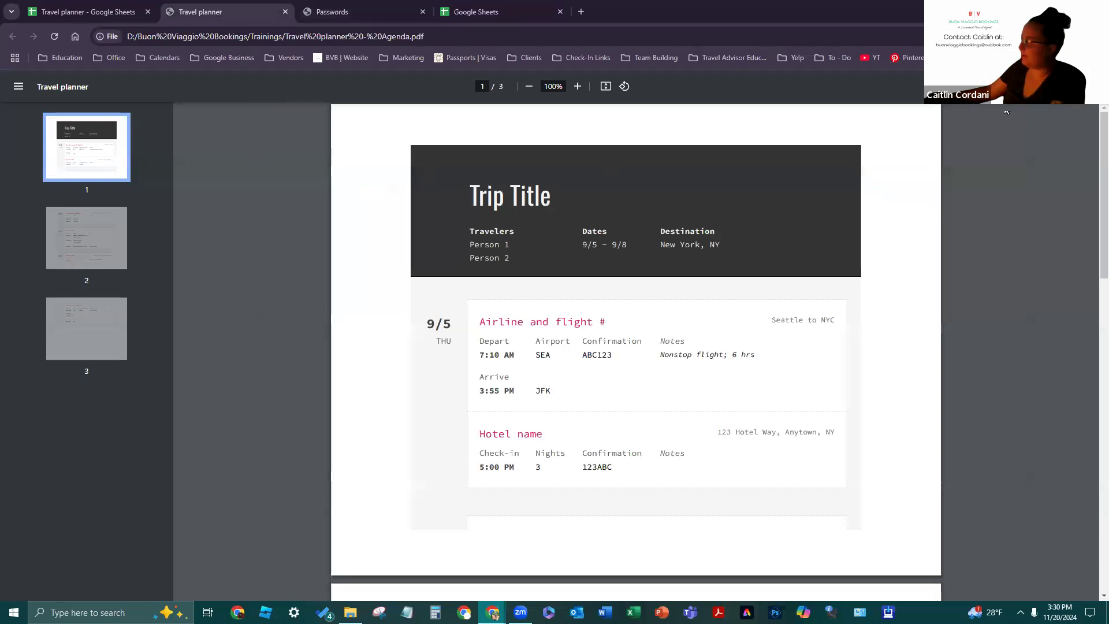
Switch to Adobe Acrobat and start opening a file, browsing to the Buon Viaggio Bookings folder
{"action": "left_click", "coordinate": [719, 613]}
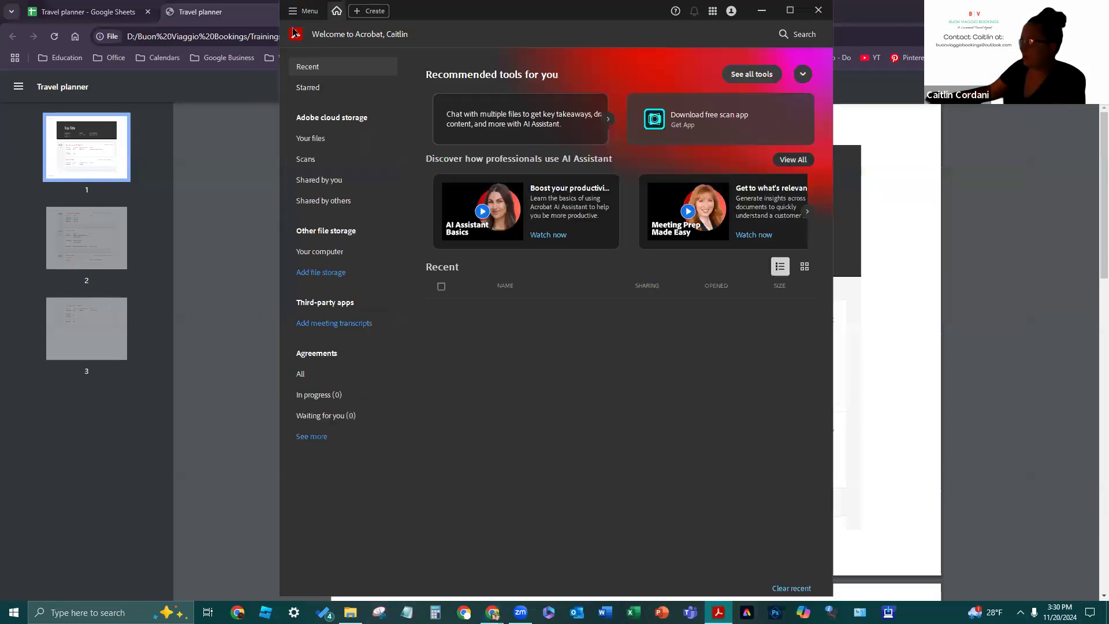
{"action": "left_click", "coordinate": [303, 11]}
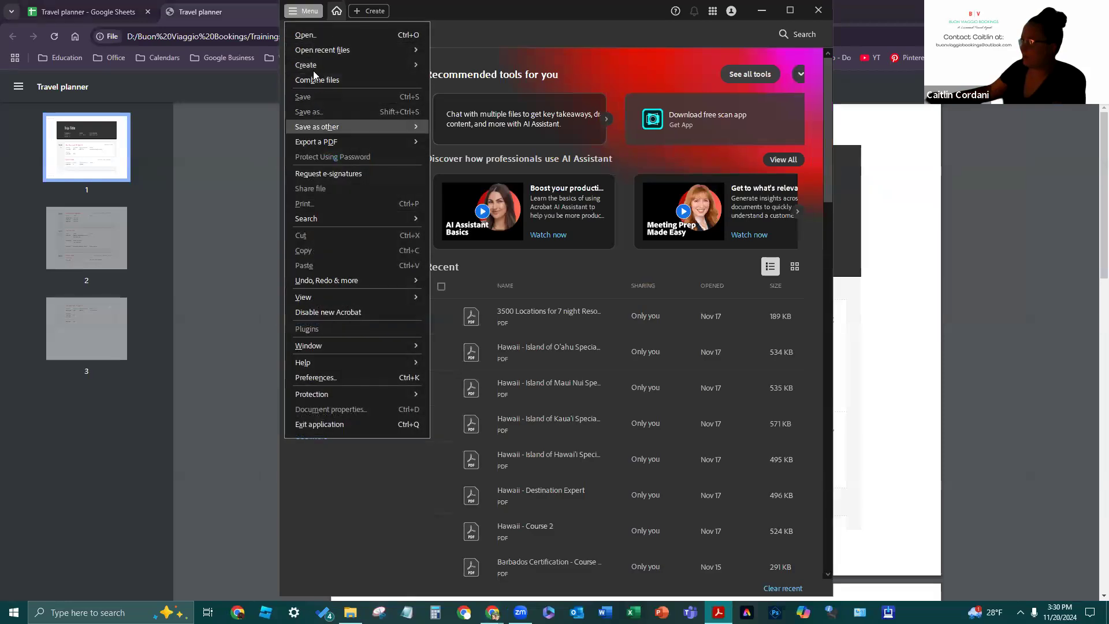
{"action": "left_click", "coordinate": [311, 35]}
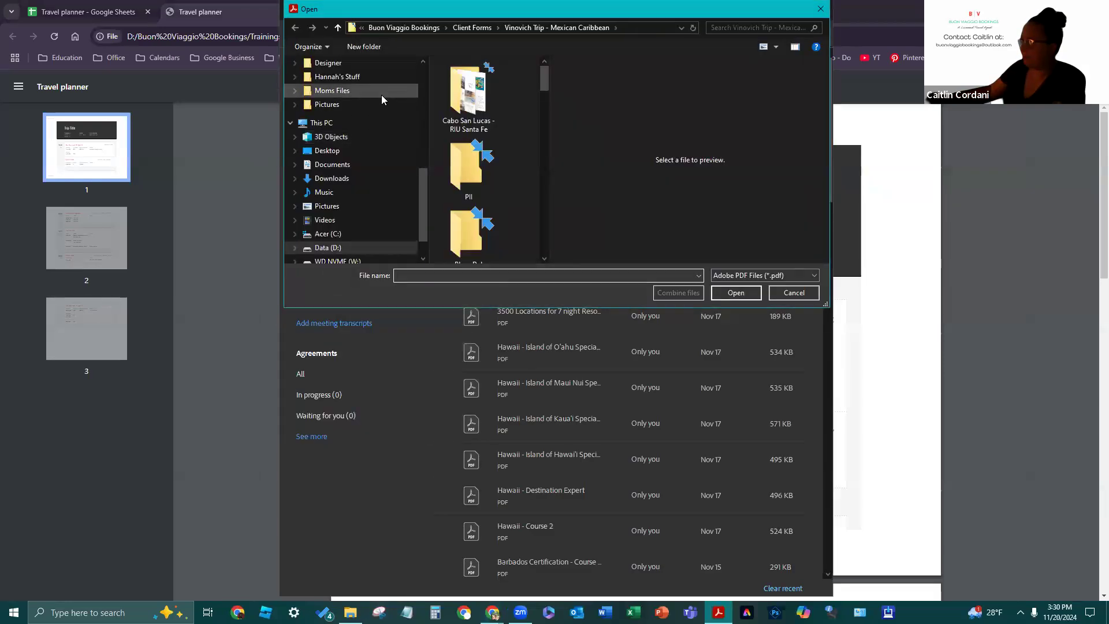
{"action": "scroll", "coordinate": [376, 101], "scroll_direction": "up", "scroll_amount": 3}
{"action": "scroll", "coordinate": [357, 115], "scroll_direction": "up", "scroll_amount": 2}
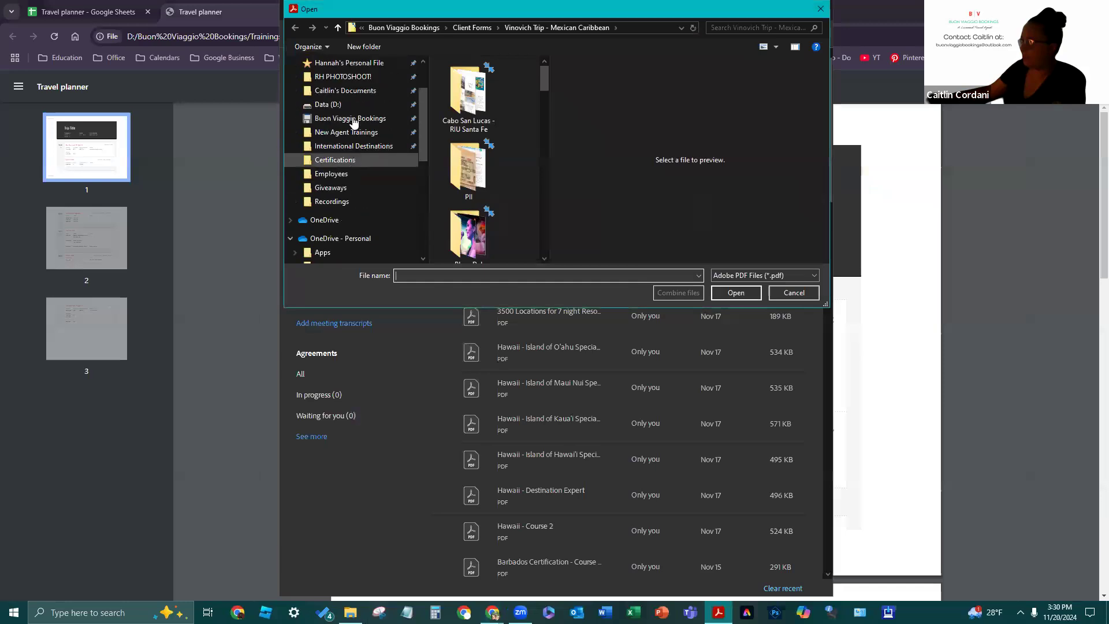
{"action": "left_click", "coordinate": [347, 121]}
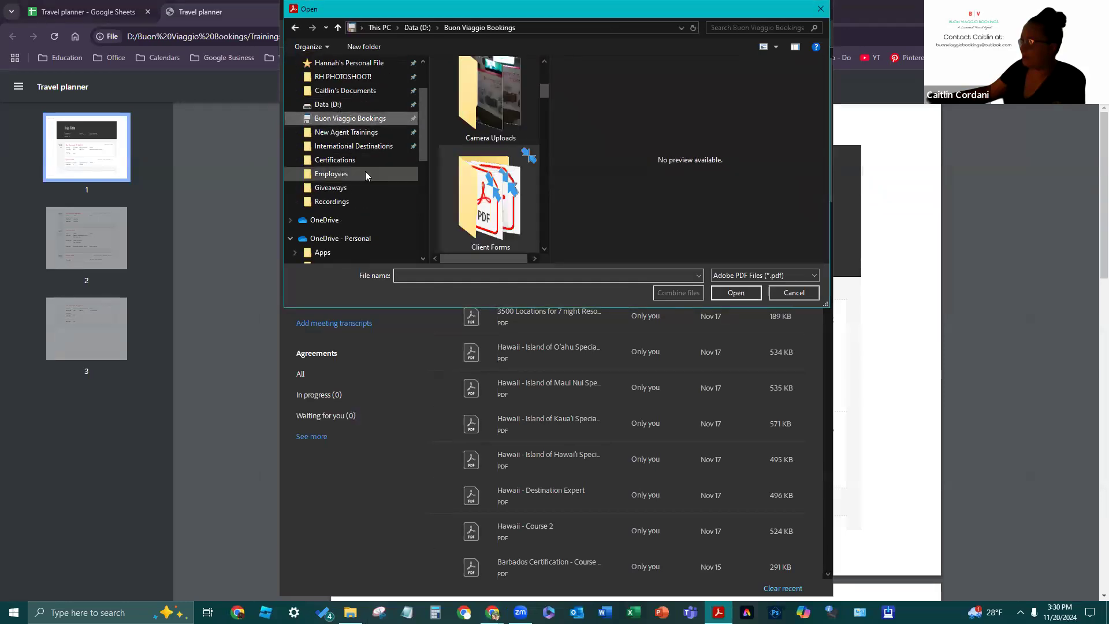
Open the Travel planner - Agenda PDF from the Trainings subfolder
{"action": "scroll", "coordinate": [480, 127], "scroll_direction": "down", "scroll_amount": 3}
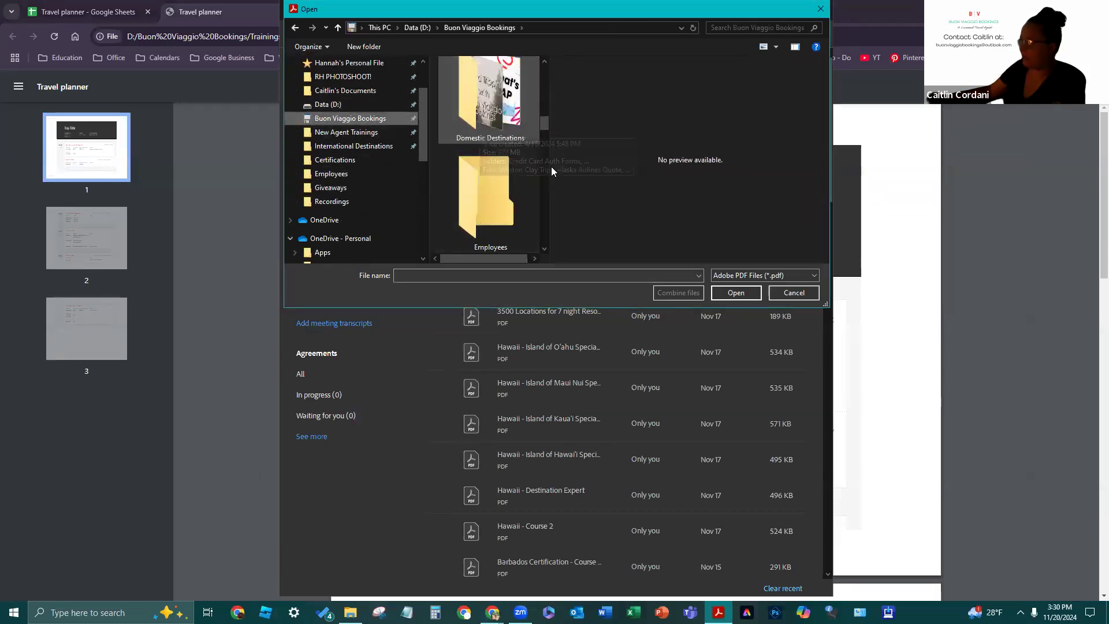
{"action": "left_click_drag", "start_coordinate": [551, 169], "coordinate": [730, 157]}
{"action": "scroll", "coordinate": [541, 160], "scroll_direction": "down", "scroll_amount": 3}
{"action": "scroll", "coordinate": [614, 196], "scroll_direction": "up", "scroll_amount": 1}
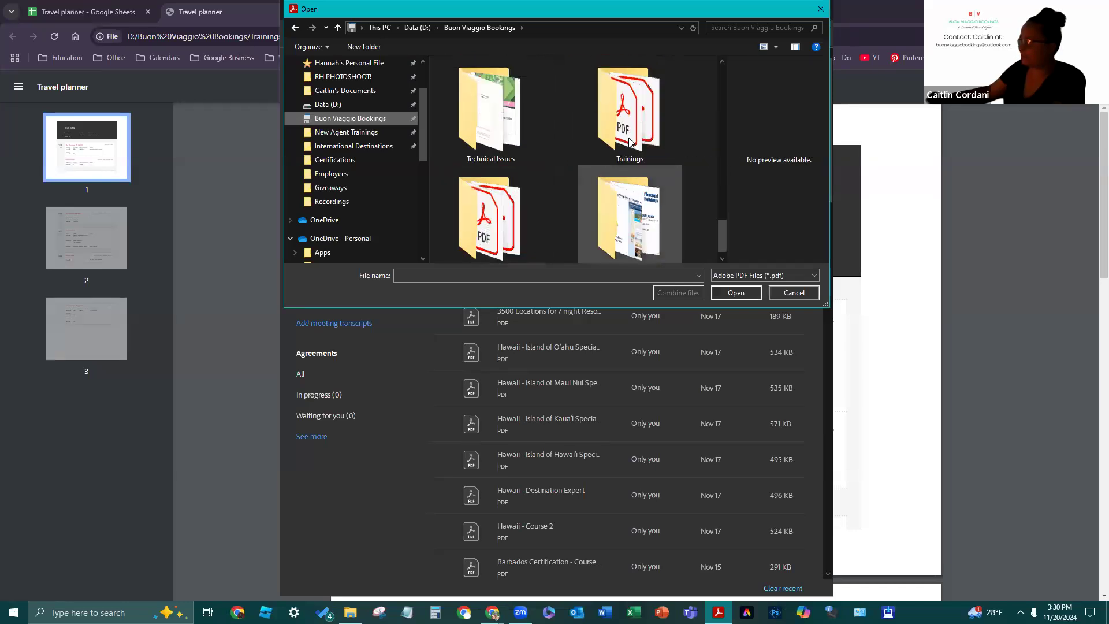
{"action": "double_click", "coordinate": [628, 104]}
{"action": "left_click", "coordinate": [699, 184]}
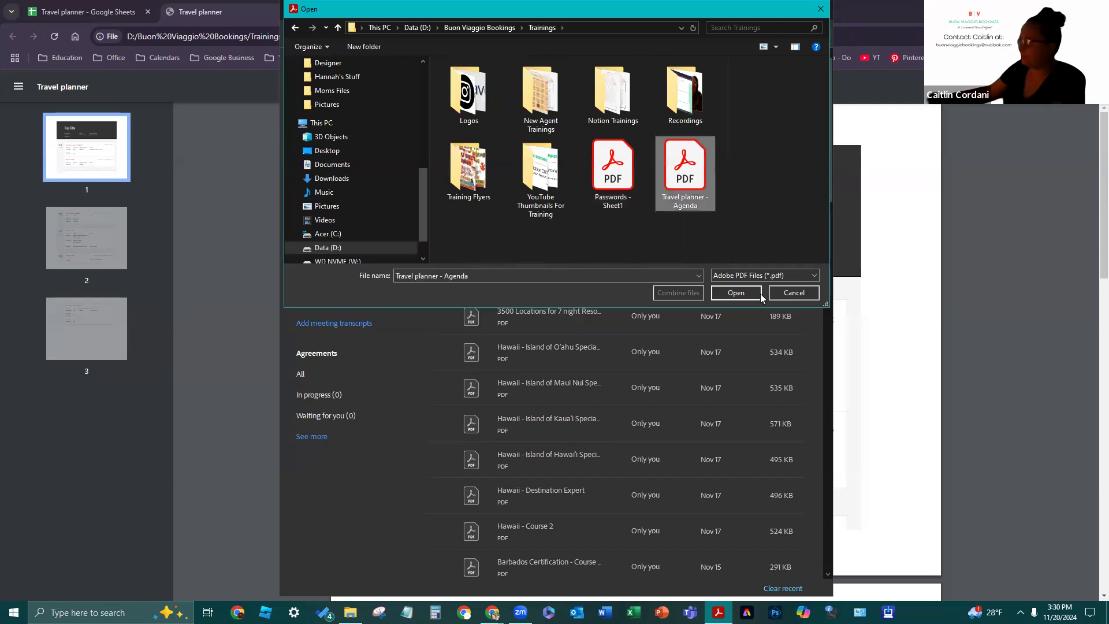
{"action": "key", "text": "Return"}
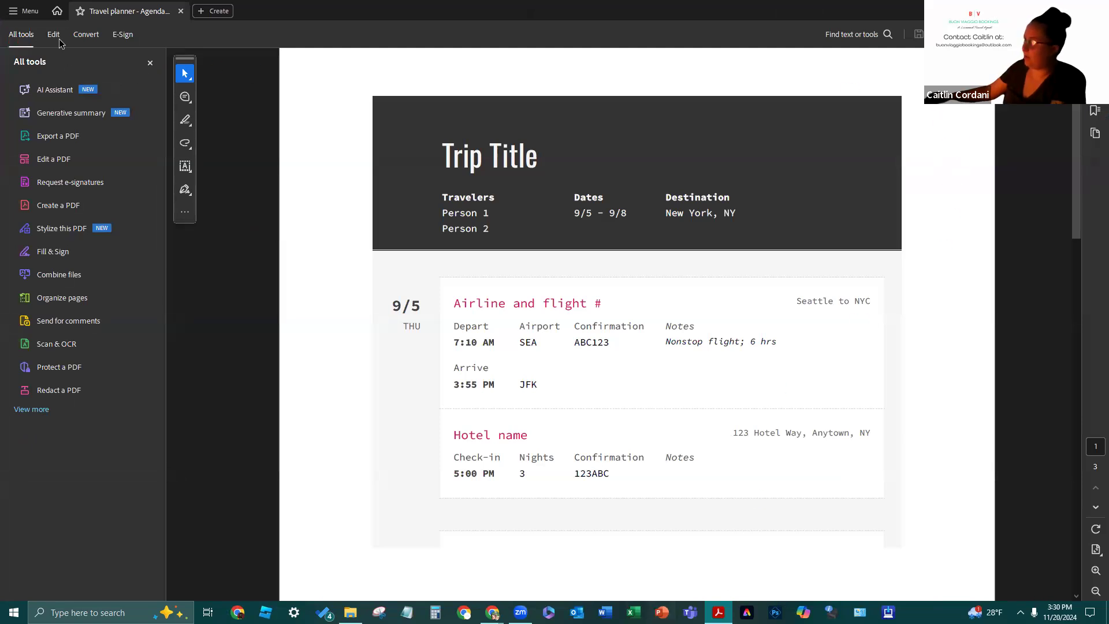
Choose Microsoft Word (DOCX) as the conversion format for the agenda PDF
{"action": "left_click", "coordinate": [85, 35]}
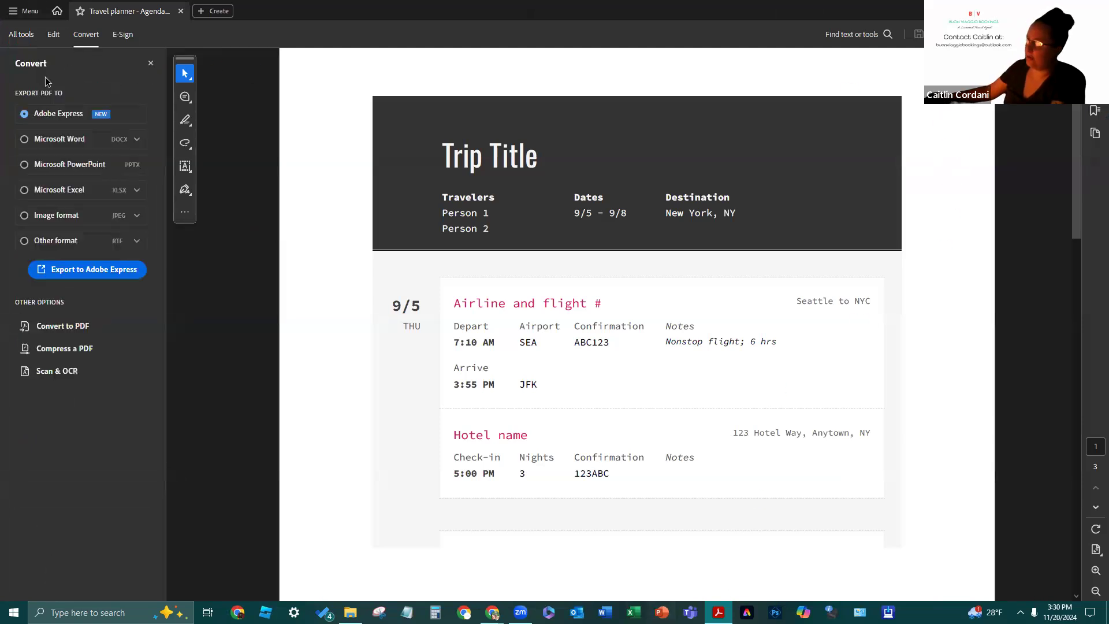
{"action": "left_click", "coordinate": [60, 140]}
{"action": "left_click", "coordinate": [121, 310]}
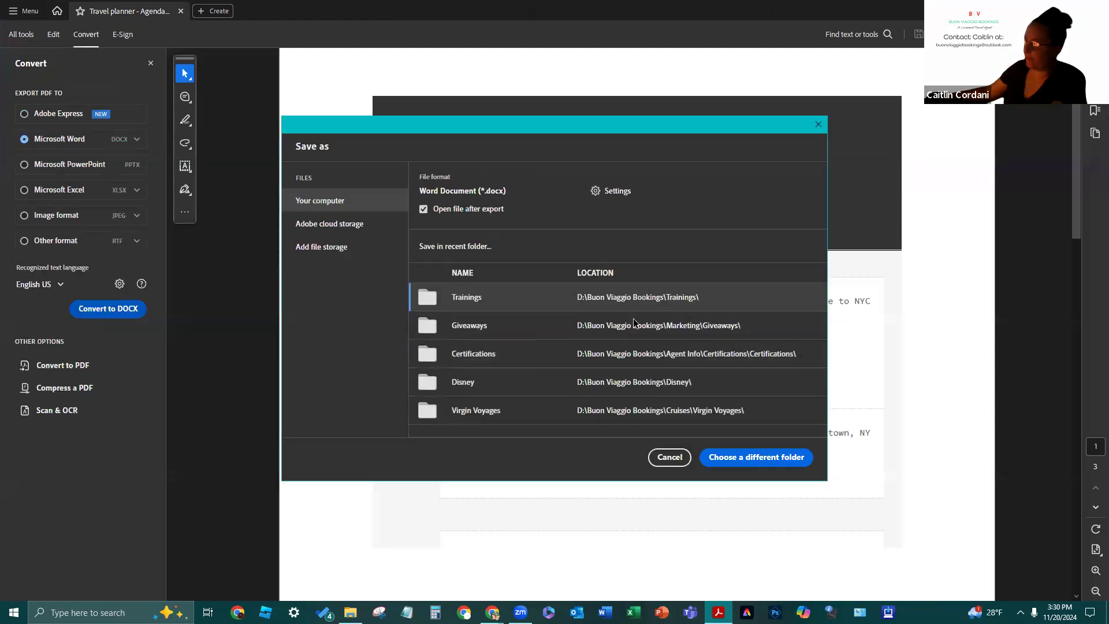
{"action": "left_click", "coordinate": [749, 460]}
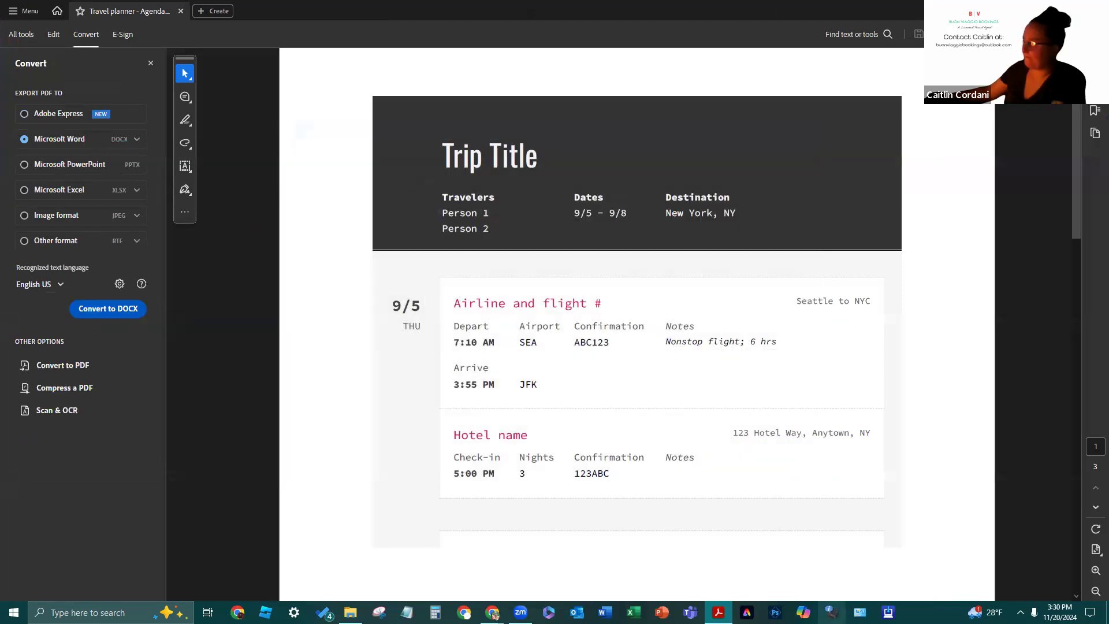
{"action": "left_click", "coordinate": [511, 295]}
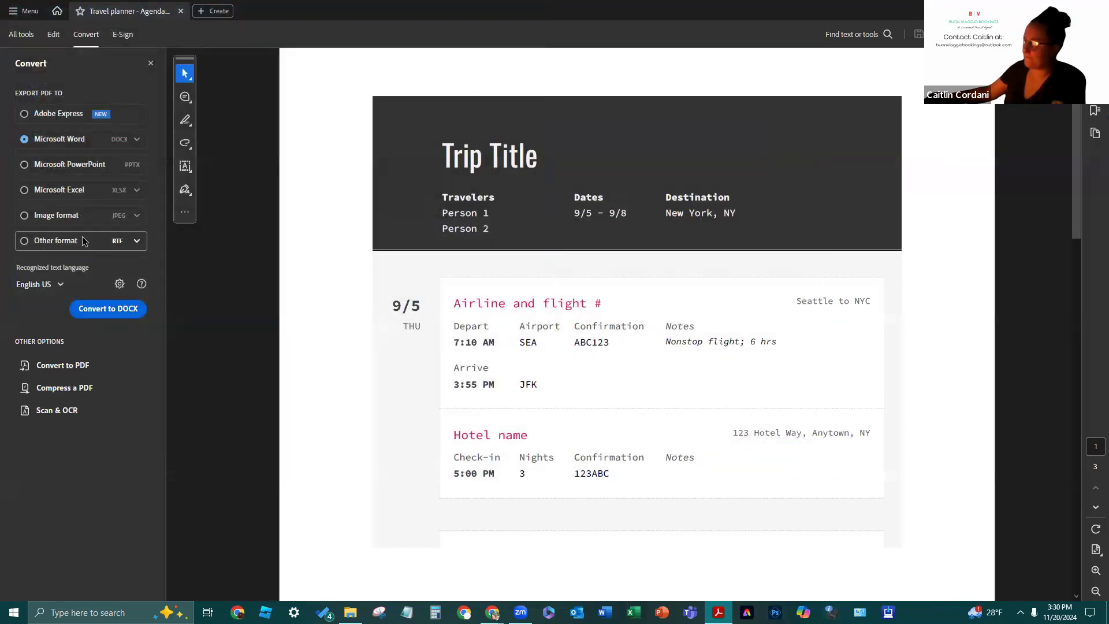
Convert the agenda PDF to DOCX and save it as Travel planner - Agenda in the Trainings folder
{"action": "left_click", "coordinate": [91, 309]}
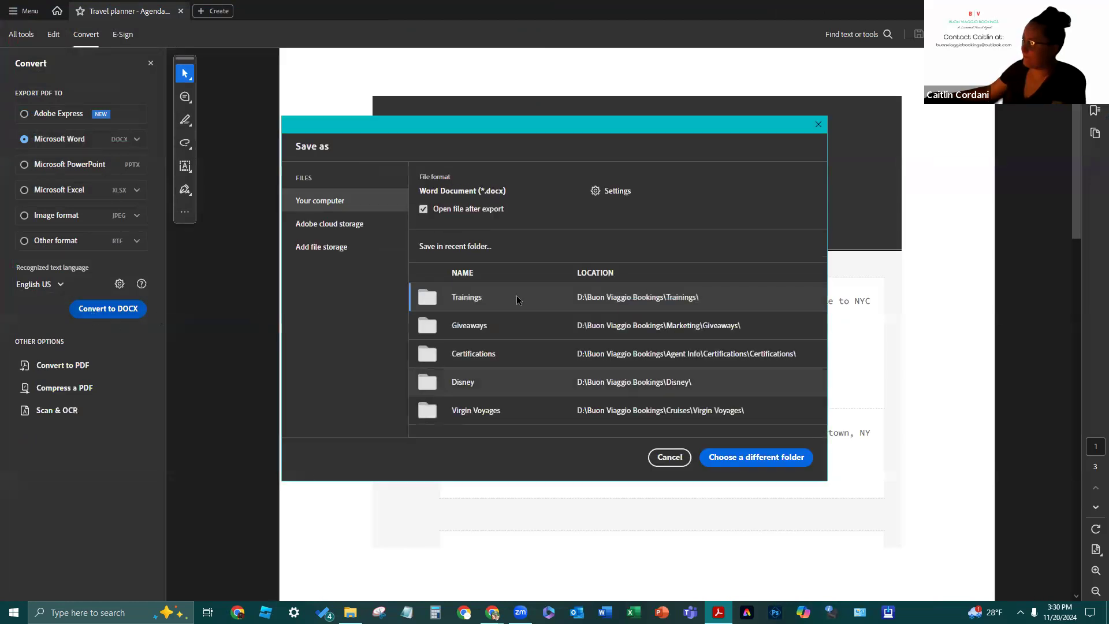
{"action": "left_click", "coordinate": [592, 295]}
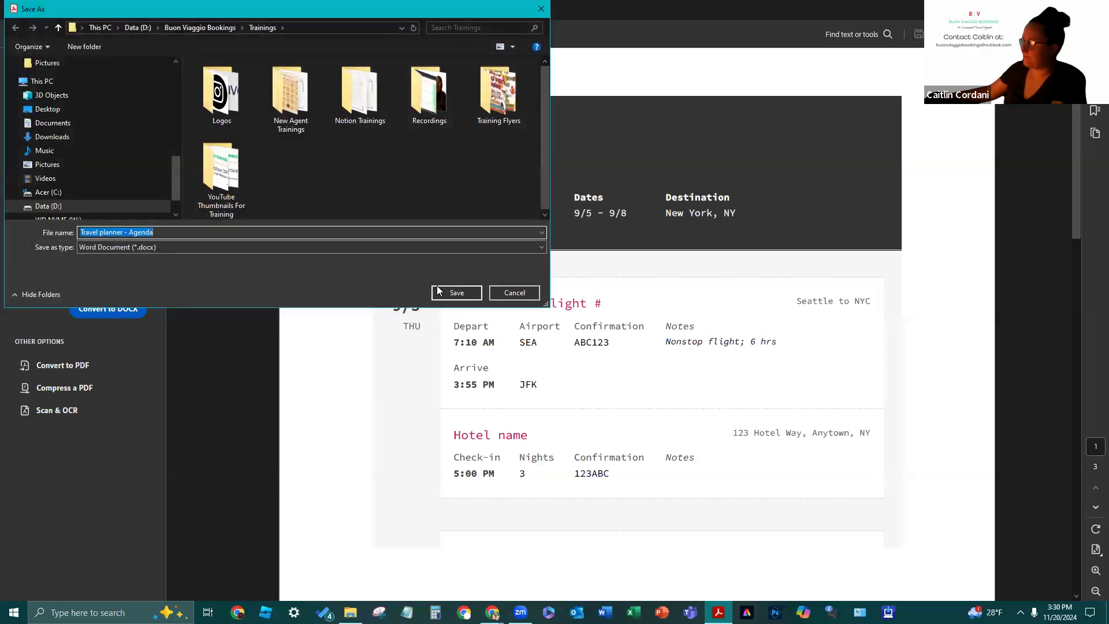
{"action": "left_click", "coordinate": [440, 293]}
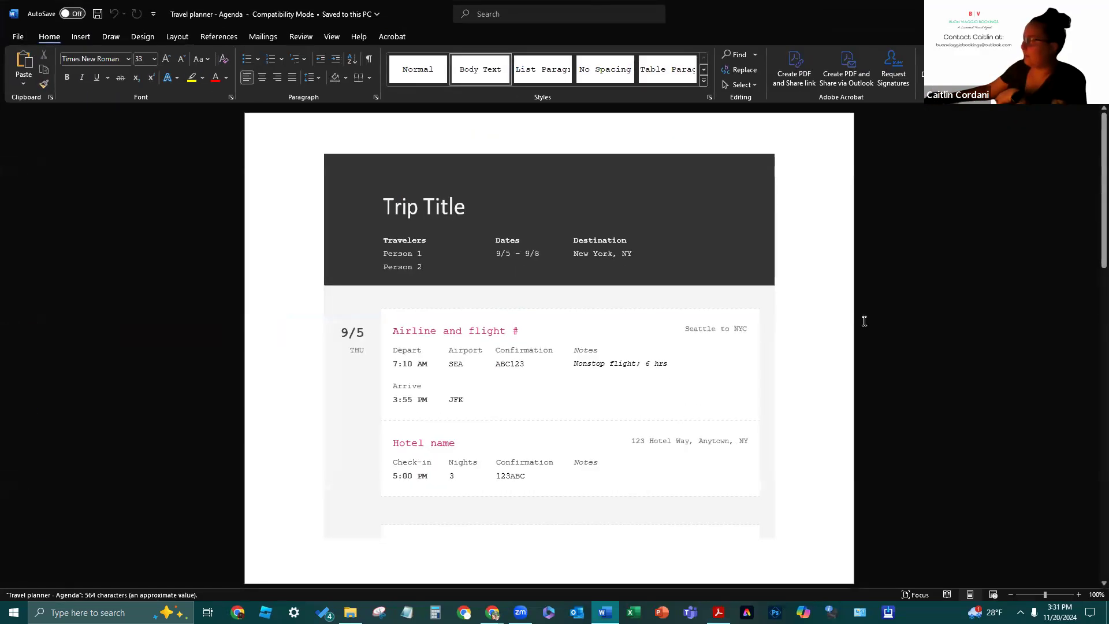
Look through the converted Word document's pages and test selecting the hotel check-out note under 9/8
{"action": "scroll", "coordinate": [861, 328], "scroll_direction": "down", "scroll_amount": 3}
{"action": "scroll", "coordinate": [855, 333], "scroll_direction": "down", "scroll_amount": 9}
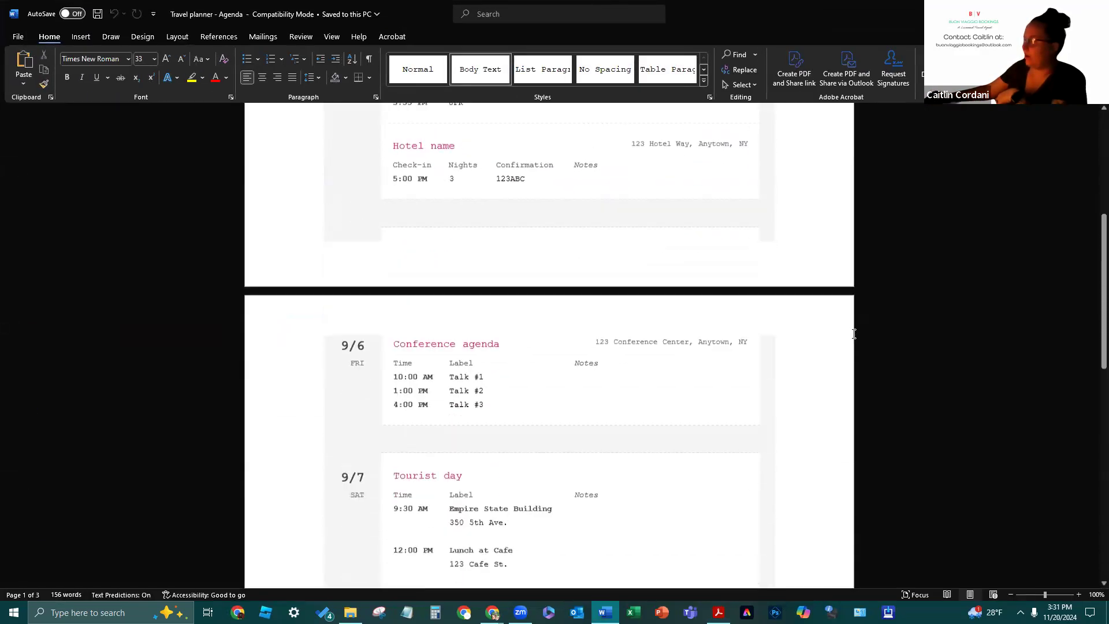
{"action": "left_click", "coordinate": [584, 285]}
{"action": "left_click_drag", "start_coordinate": [600, 319], "coordinate": [572, 322]}
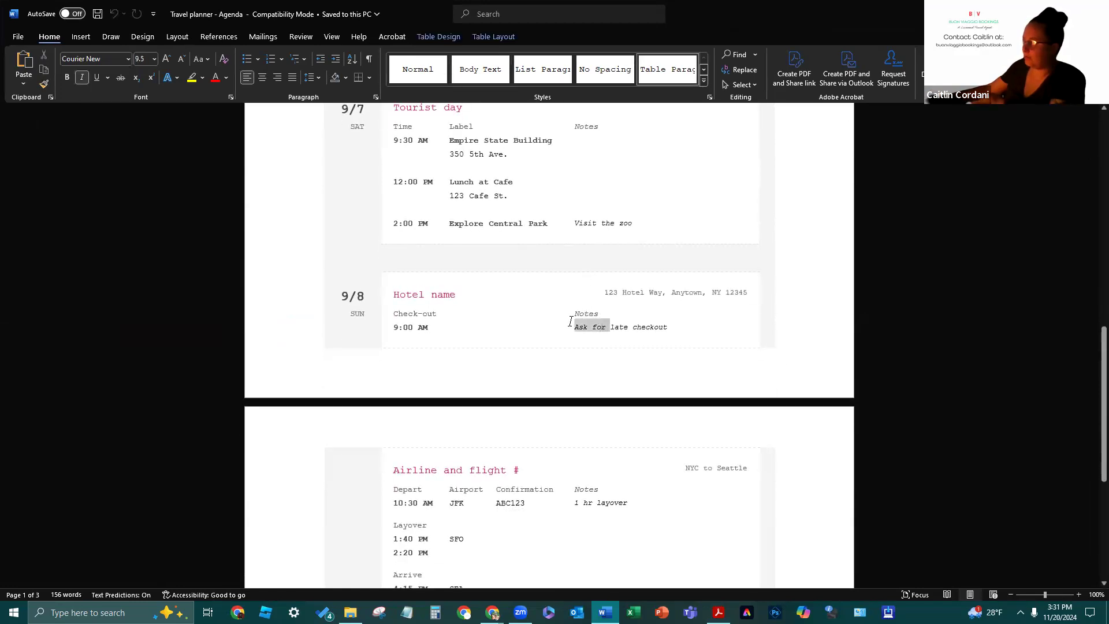
{"action": "left_click_drag", "start_coordinate": [645, 329], "coordinate": [568, 343]}
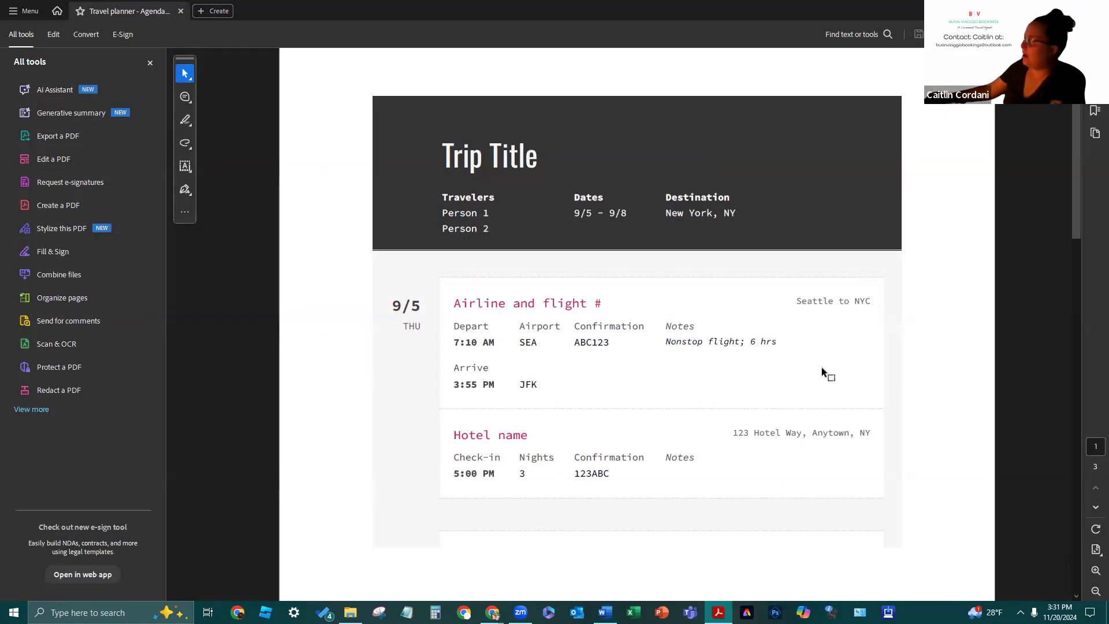
Close the agenda PDF in Acrobat, switch back to Chrome, and go from the Travel planner to the Google Sheets home page
{"action": "left_click", "coordinate": [180, 11]}
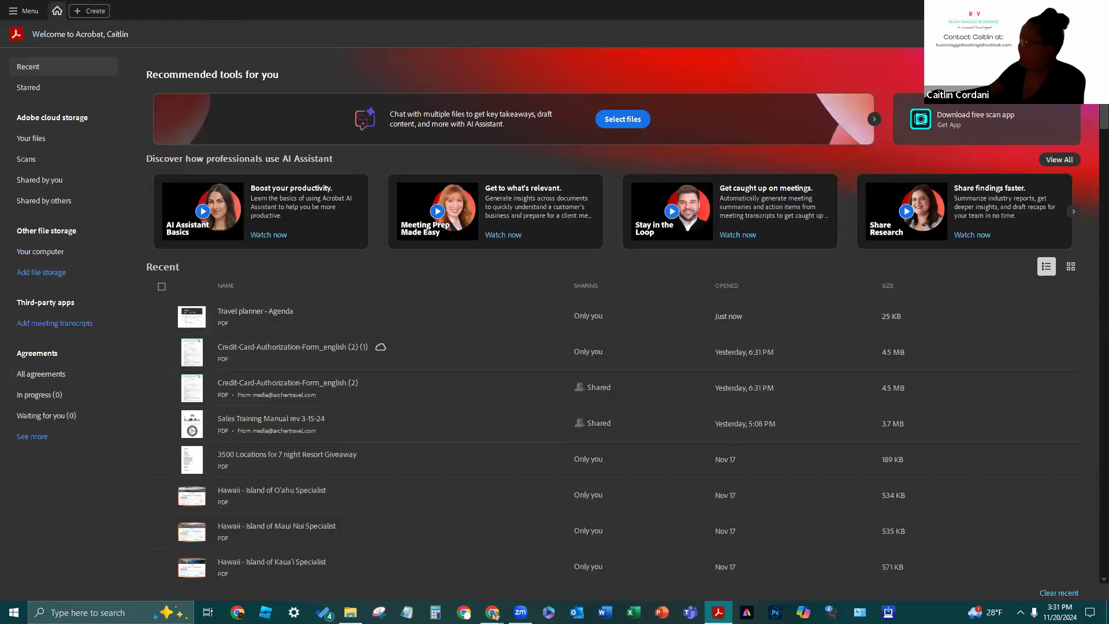
{"action": "left_click", "coordinate": [493, 613]}
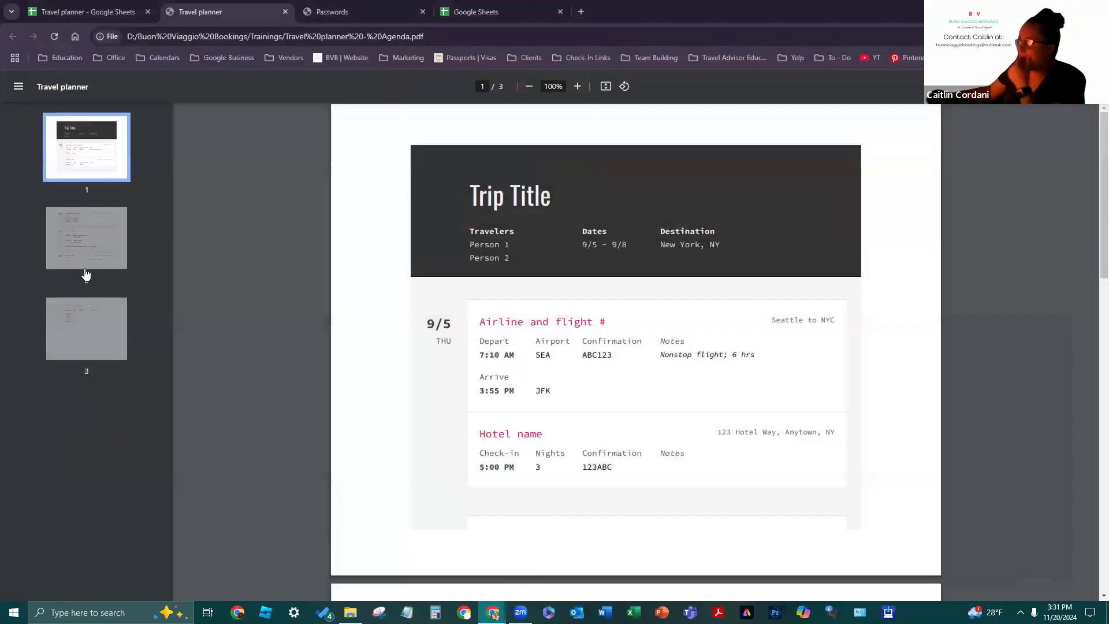
{"action": "left_click", "coordinate": [92, 10]}
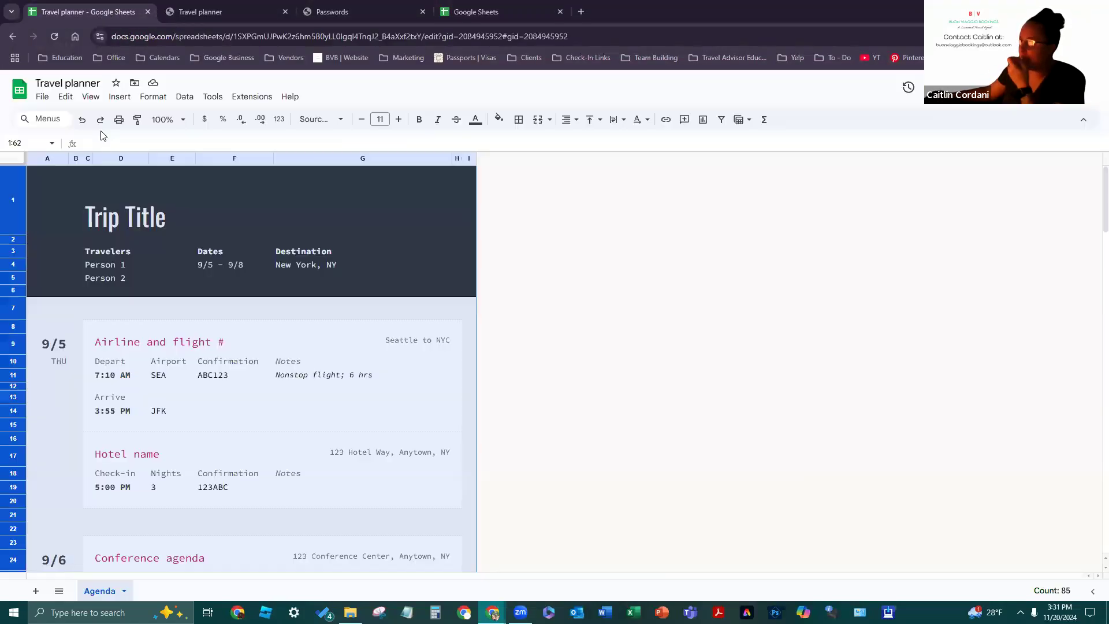
{"action": "left_click", "coordinate": [19, 90]}
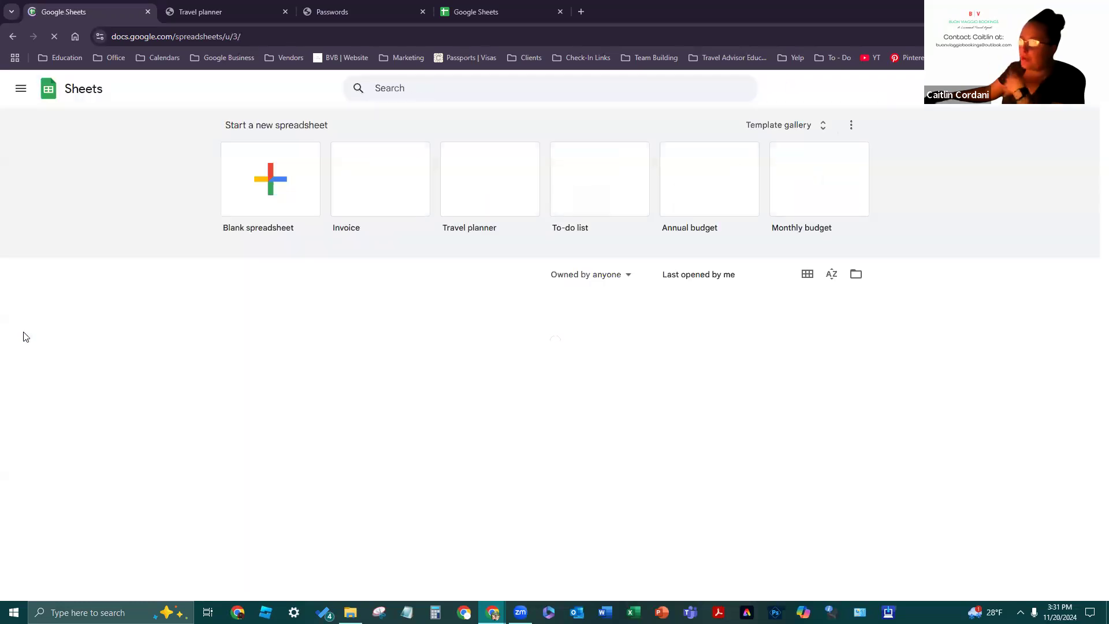